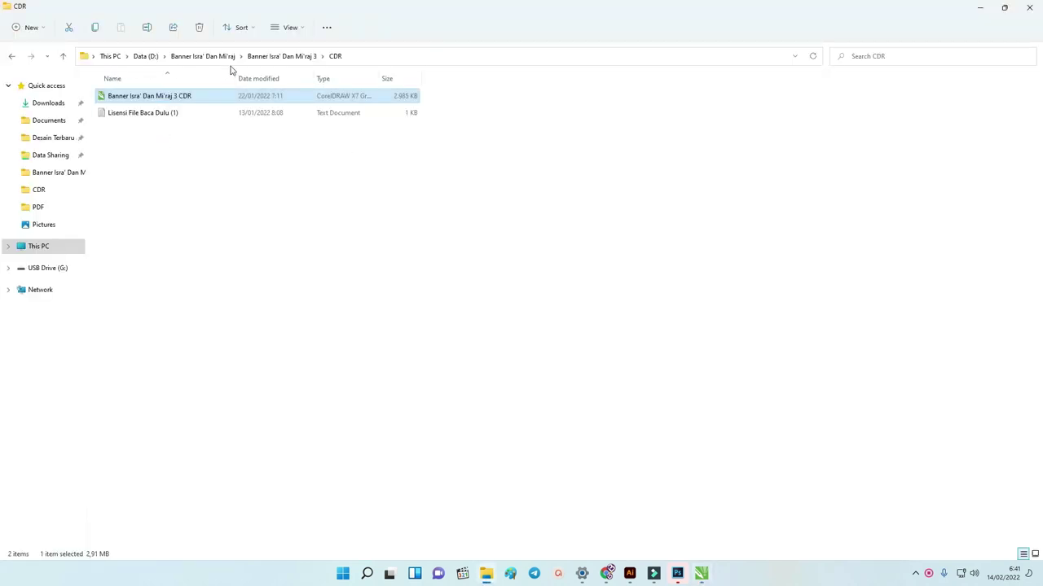
# Open the three Banner Isra' Mi'raj 3 CDR files, 01 to 03, from the banner's PSD folder in Photoshop.
pyautogui.click(280, 55)
pyautogui.doubleClick(128, 131)
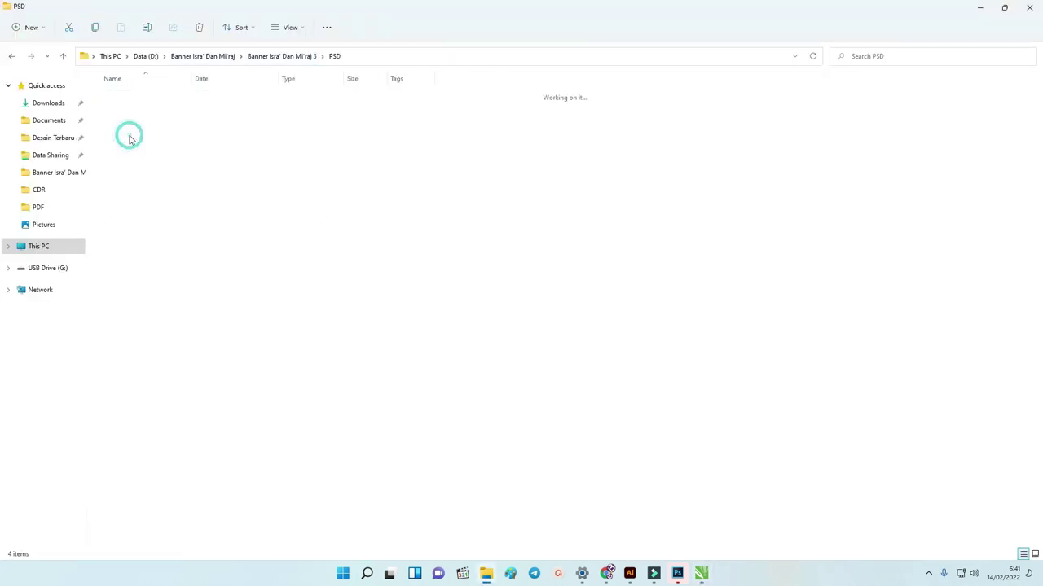
pyautogui.click(122, 96)
pyautogui.keyDown('shift'); pyautogui.click(123, 133); pyautogui.keyUp('shift')
pyautogui.rightClick(122, 133)
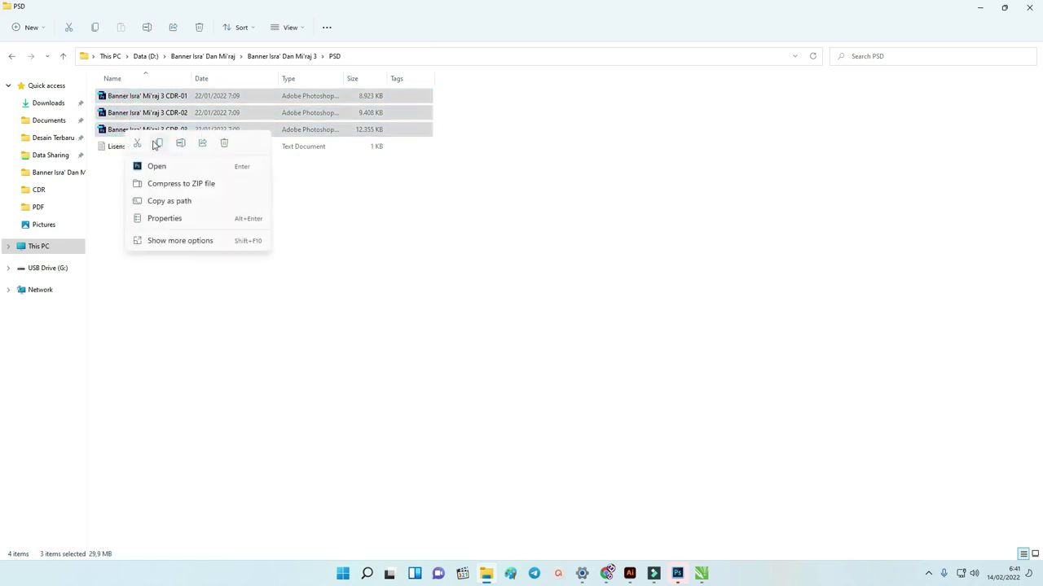
pyautogui.click(143, 165)
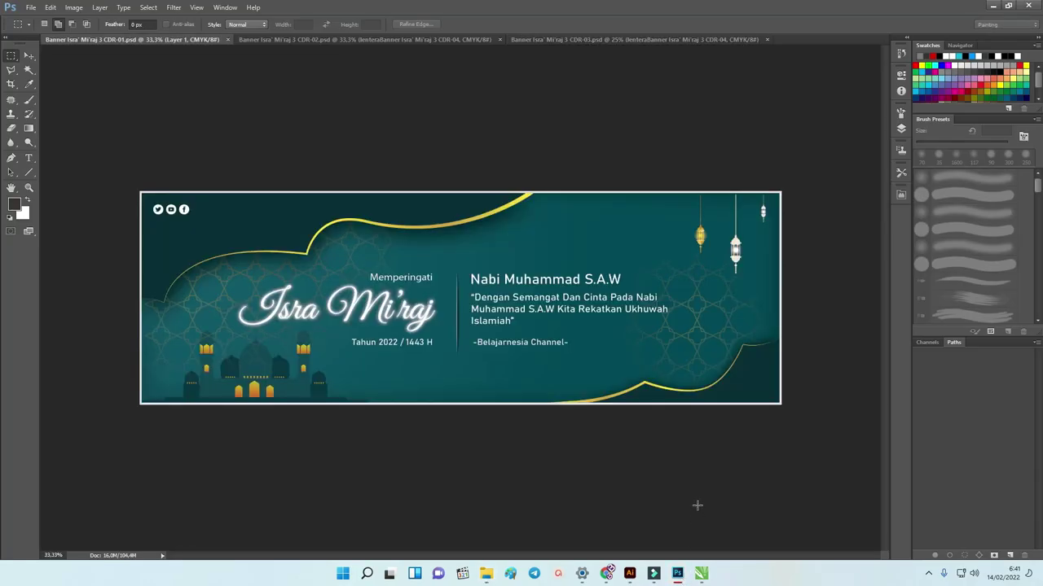
# Review the three banner designs in turn and inspect the layer structure of the blue one.
pyautogui.hotkey('ctrl', 'Tab')
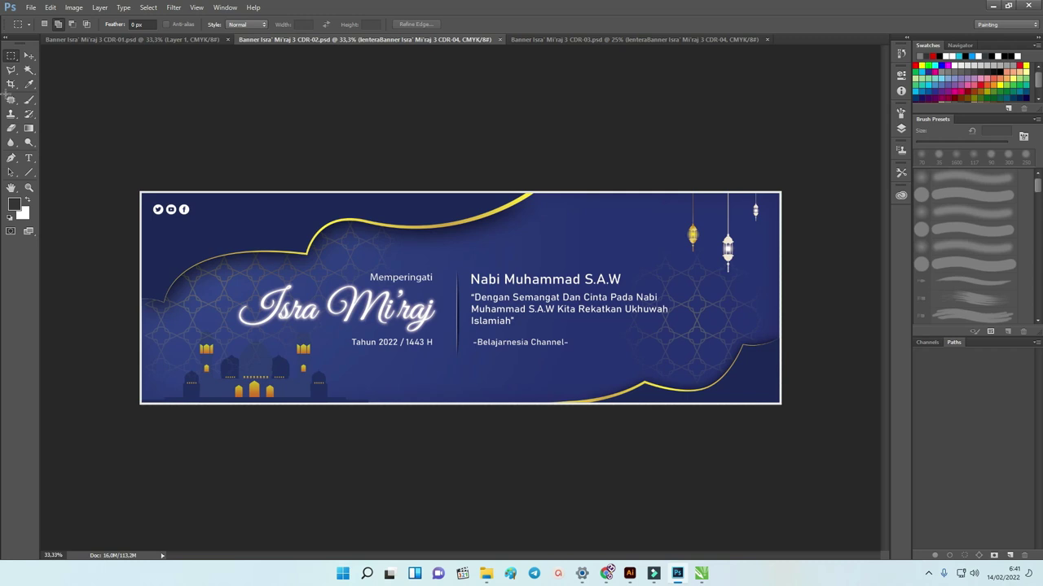
pyautogui.click(28, 54)
pyautogui.click(901, 129)
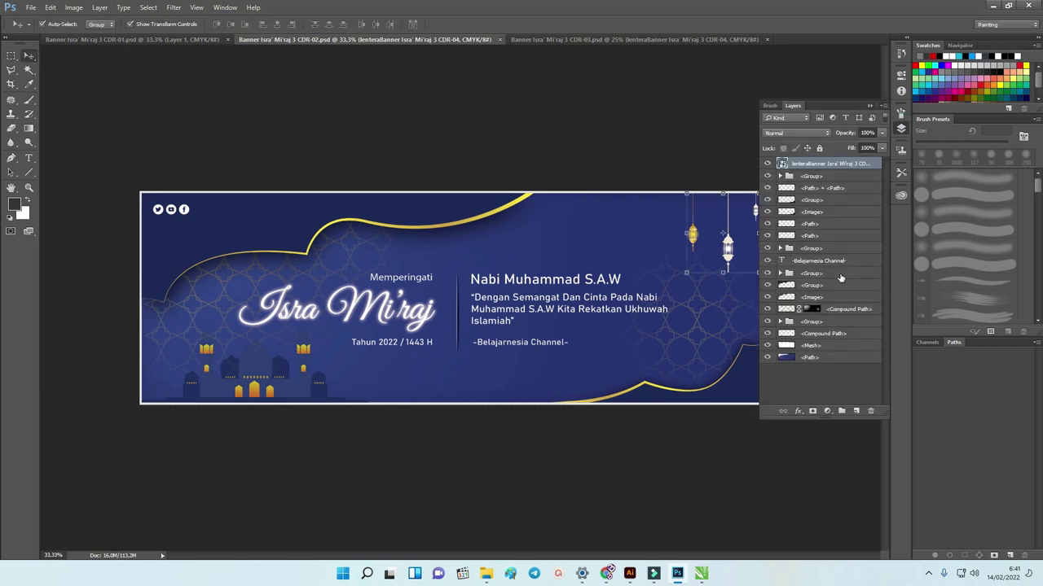
pyautogui.moveTo(857, 417); pyautogui.dragTo(856, 442)
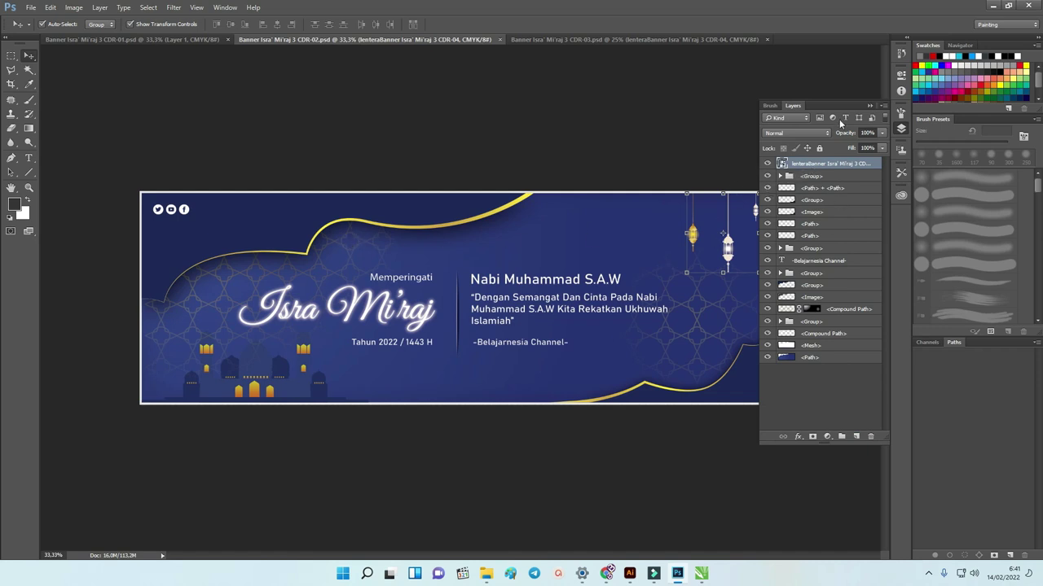
pyautogui.click(868, 106)
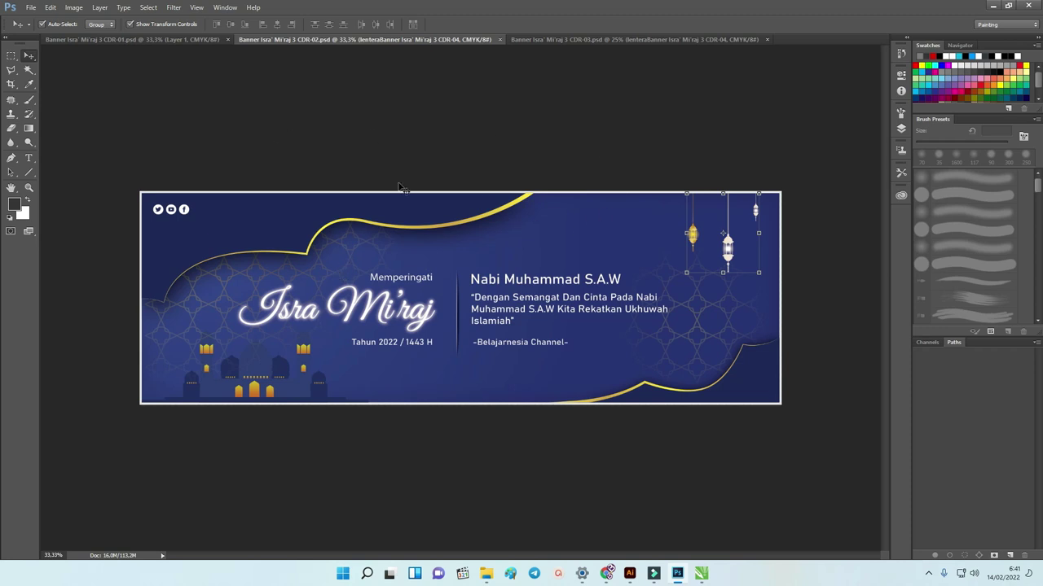
pyautogui.click(581, 39)
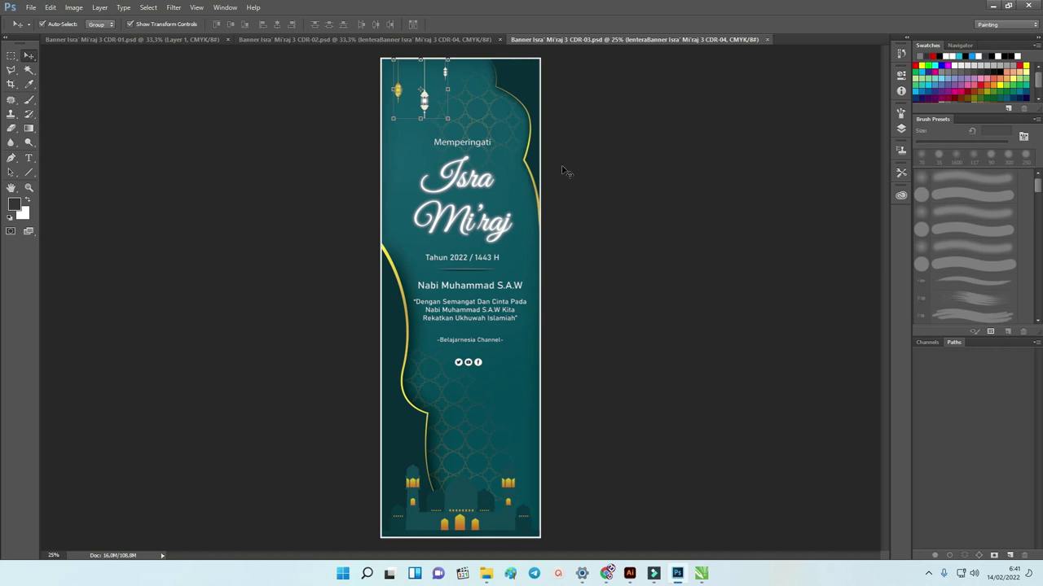
pyautogui.click(167, 40)
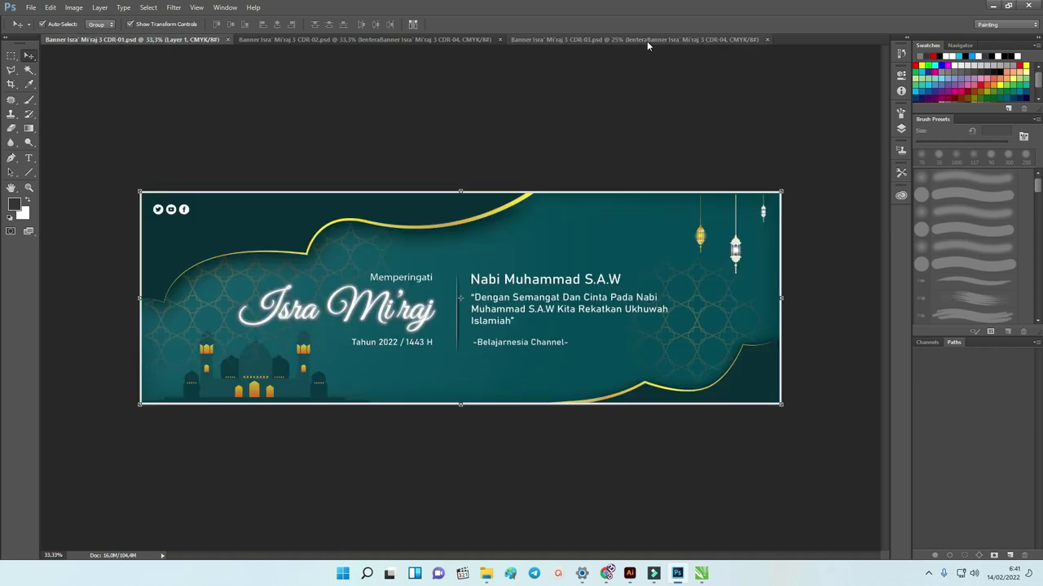
# Close Photoshop and switch to CorelDRAW with the Banner Isra' Dan Mi'raj 3 file.
pyautogui.click(1030, 6)
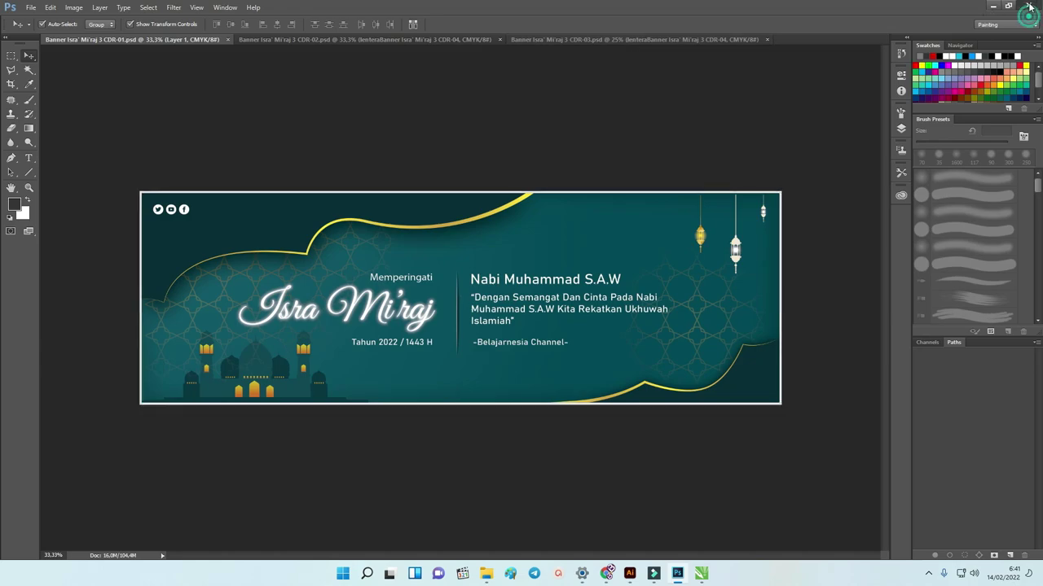
pyautogui.click(665, 574)
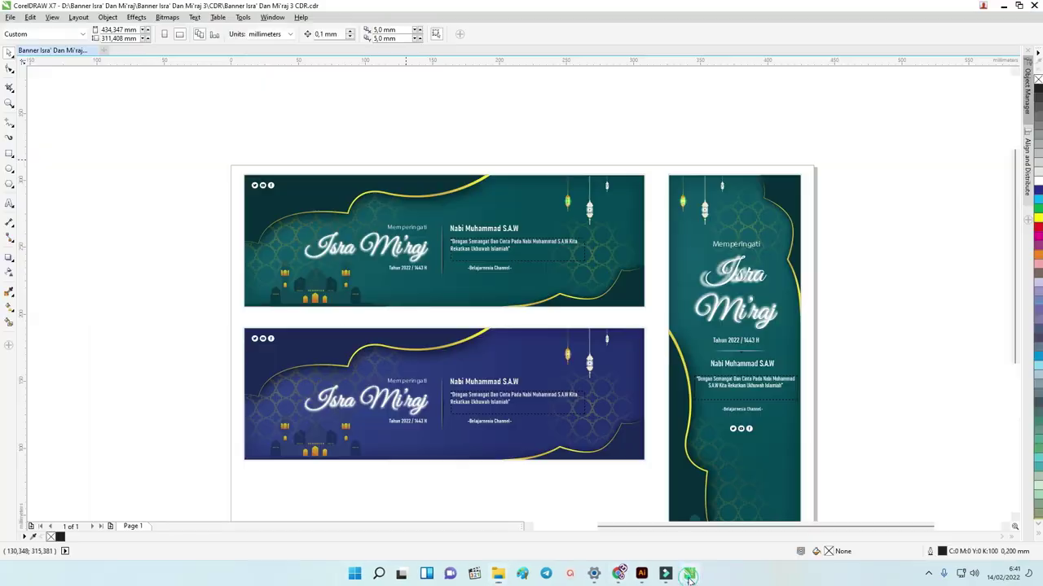
pyautogui.scroll(2, 266, 252)
pyautogui.scroll(-2, 266, 253)
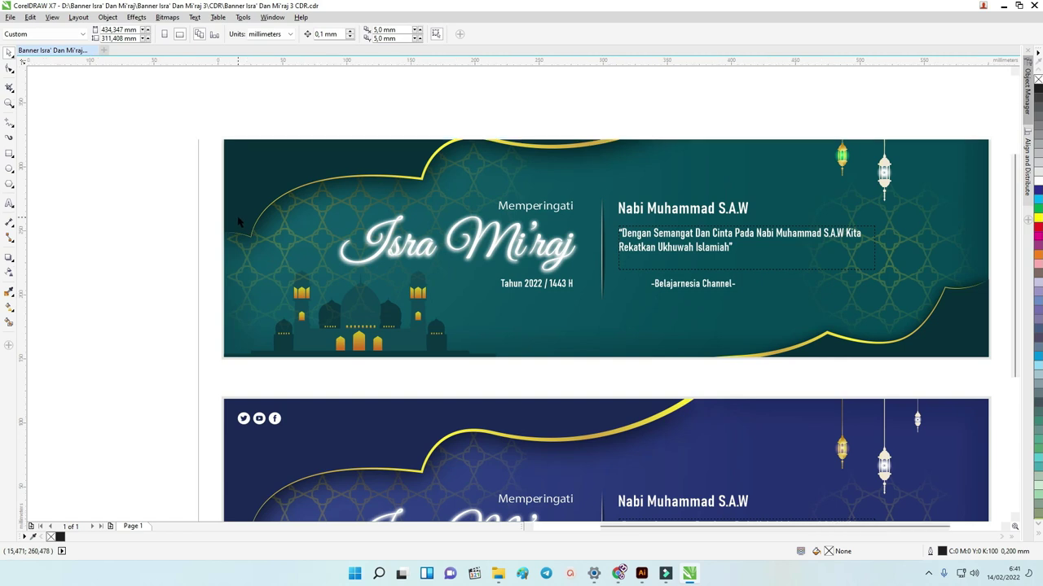
# Try moving the Islamic pattern bitmap out of the upper green banner onto the empty area beside the page.
pyautogui.click(256, 242)
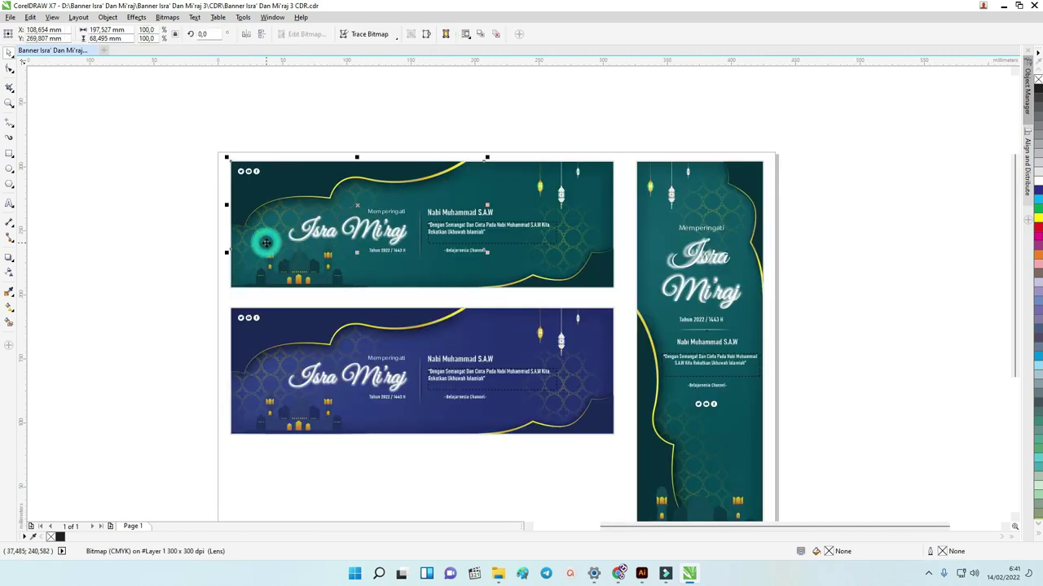
pyautogui.click(577, 239)
pyautogui.moveTo(577, 240); pyautogui.dragTo(171, 245)
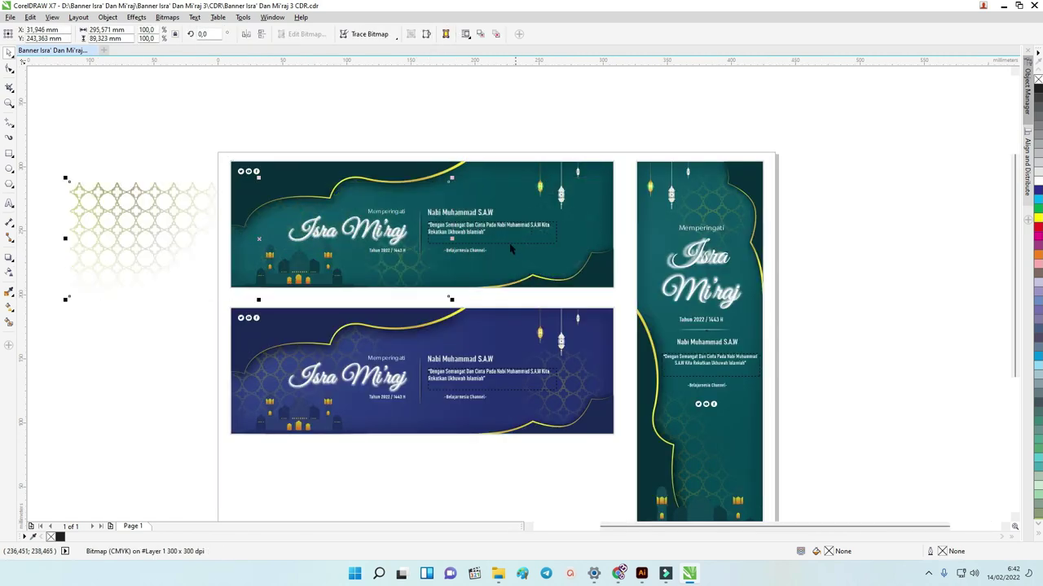
pyautogui.scroll(2, 112, 161)
pyautogui.scroll(2, 223, 174)
pyautogui.scroll(-4, 225, 174)
pyautogui.scroll(-2, 227, 176)
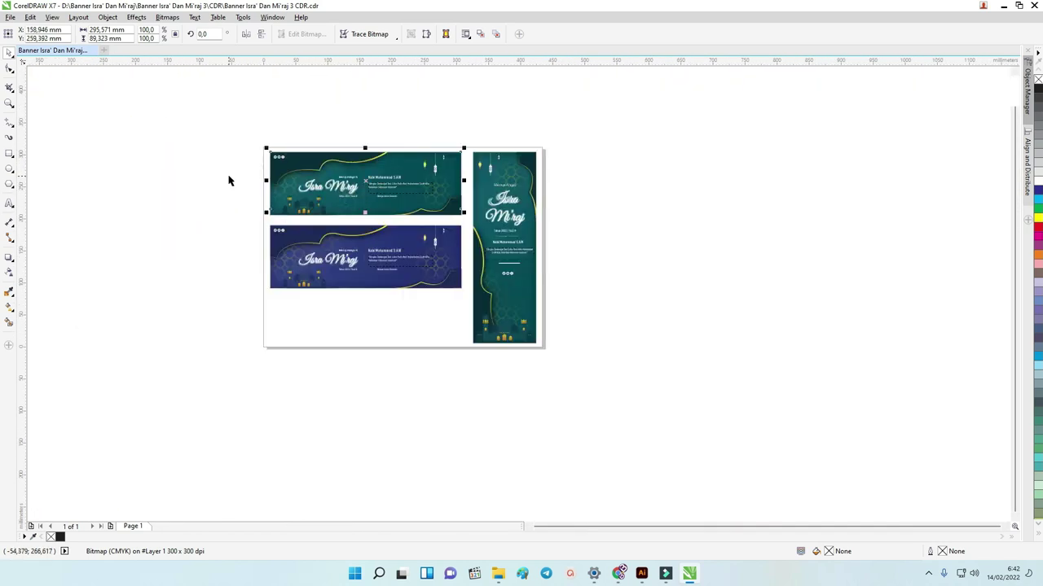
pyautogui.click(418, 100)
# Examine the details of the three banner layouts and the arrangement of the whole page.
pyautogui.scroll(1, 478, 197)
pyautogui.scroll(1, 402, 178)
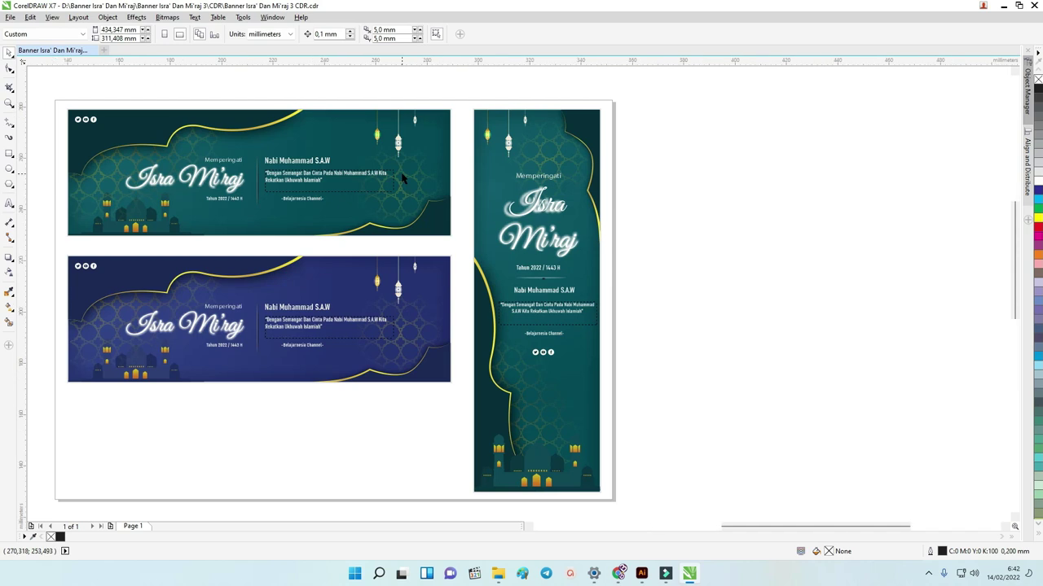
pyautogui.scroll(-1, 405, 171)
pyautogui.scroll(1, 412, 154)
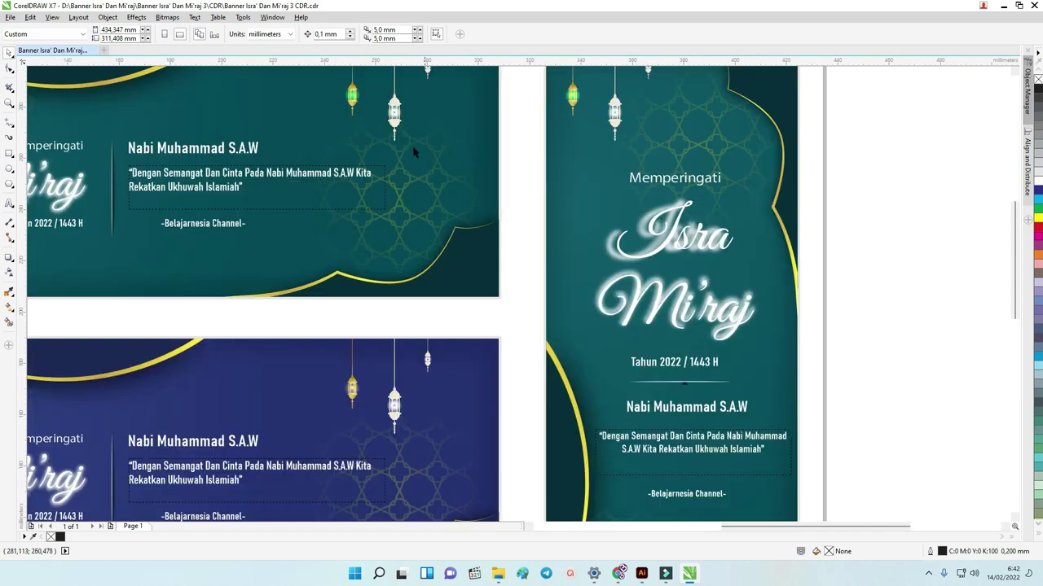
pyautogui.scroll(-3, 397, 171)
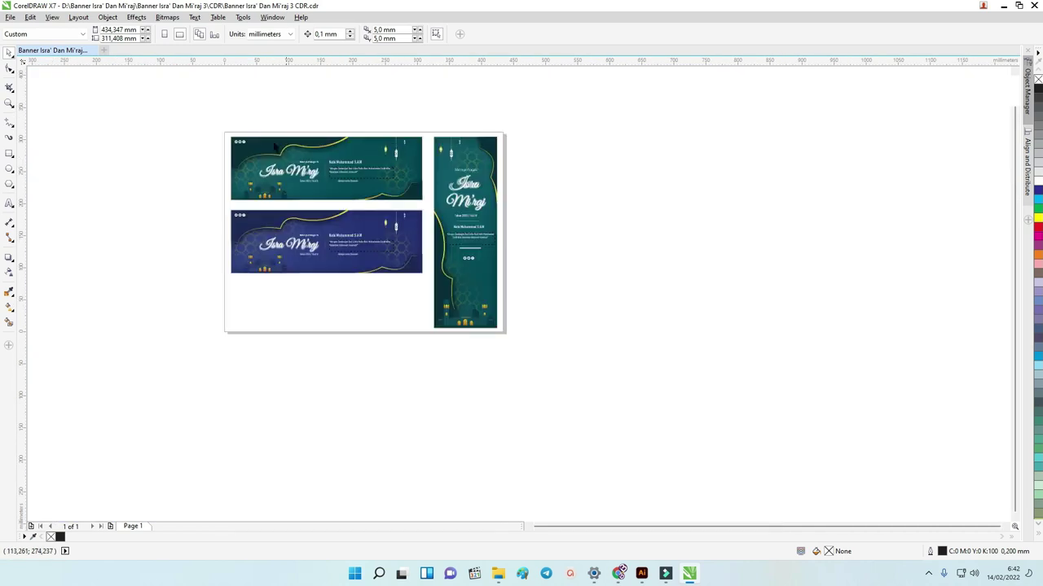
pyautogui.press('z')
pyautogui.moveTo(182, 107); pyautogui.dragTo(605, 368)
pyautogui.click(9, 52)
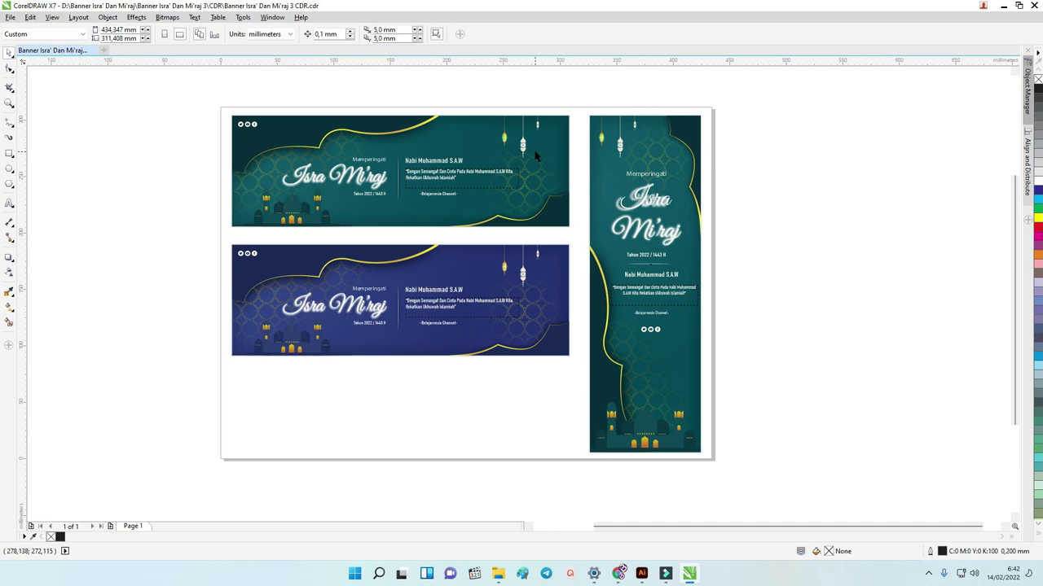
# Select all objects of the upper green banner to check its overall dimensions, undoing any displacement.
pyautogui.moveTo(221, 100); pyautogui.dragTo(576, 241)
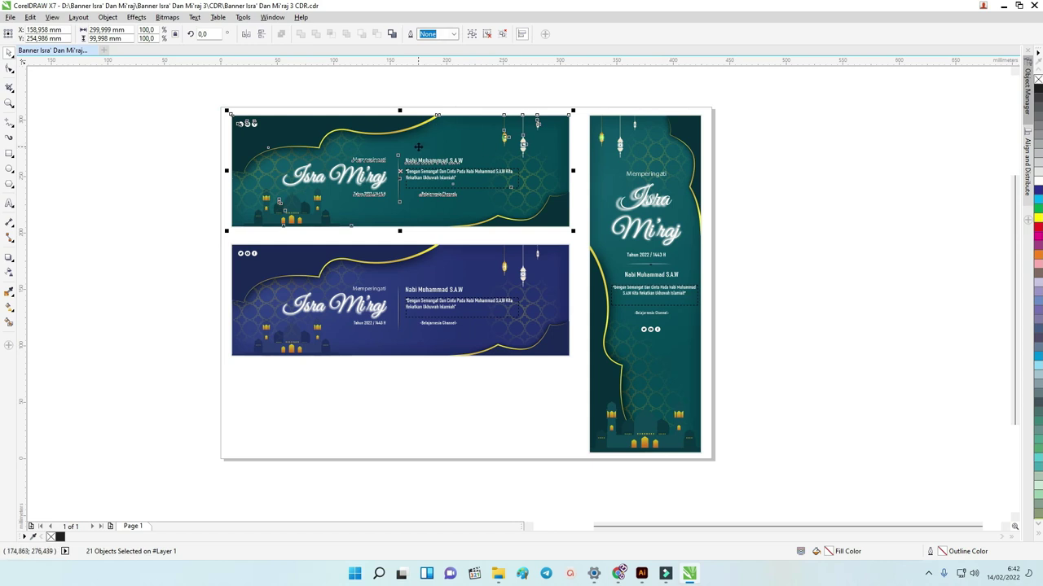
pyautogui.moveTo(414, 133); pyautogui.dragTo(399, 133)
pyautogui.hotkey('ctrl', 'z')
# Create a new blank document and set its units to centimeters.
pyautogui.click(10, 17)
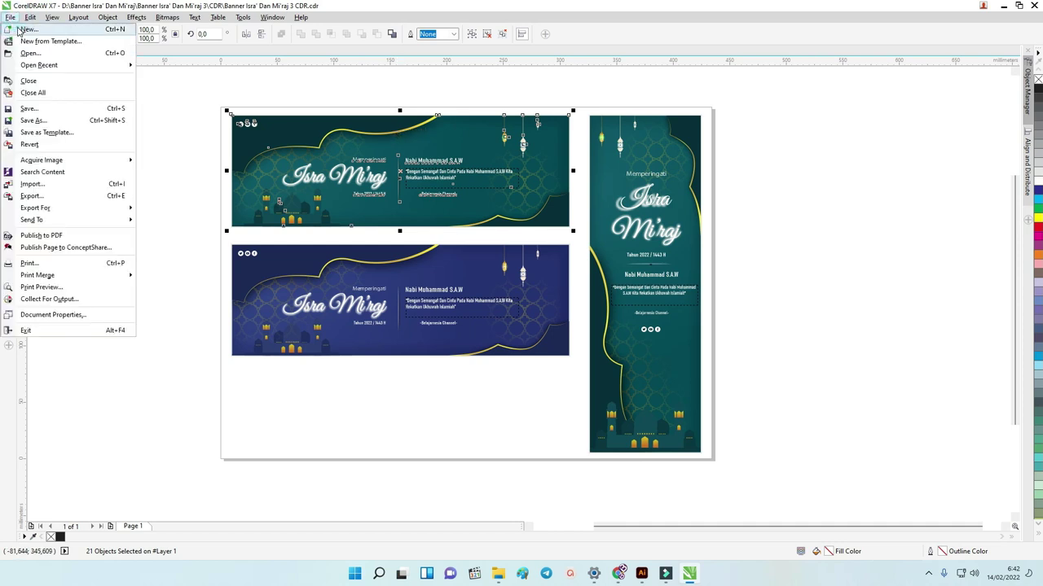
pyautogui.click(20, 27)
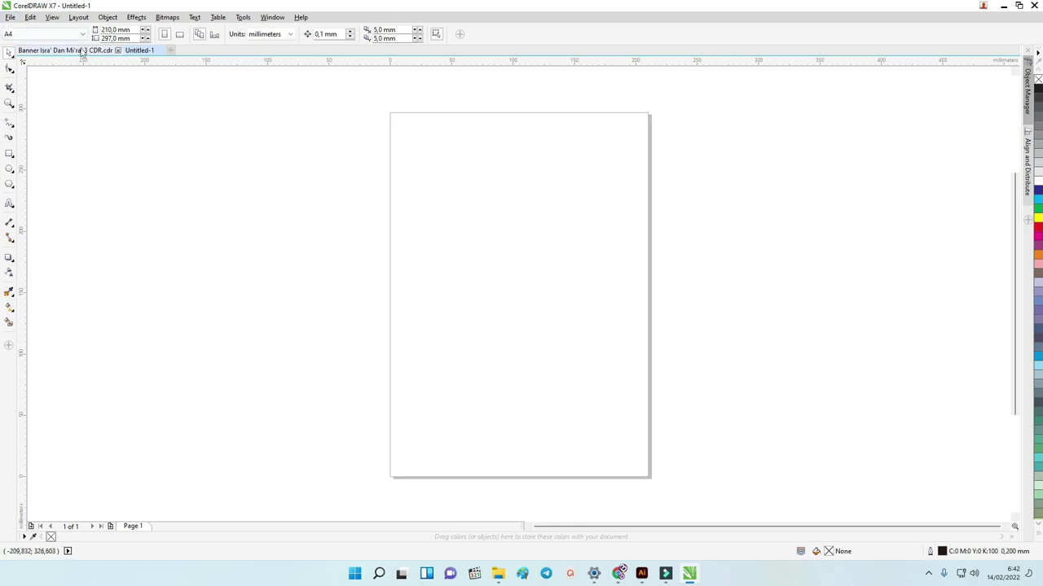
pyautogui.click(135, 29)
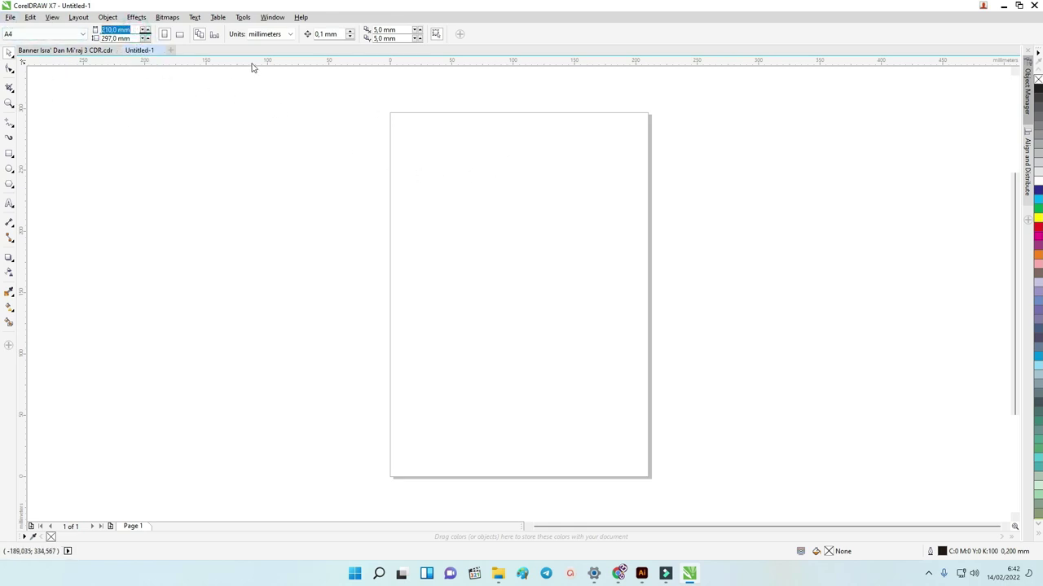
pyautogui.click(268, 33)
pyautogui.click(274, 151)
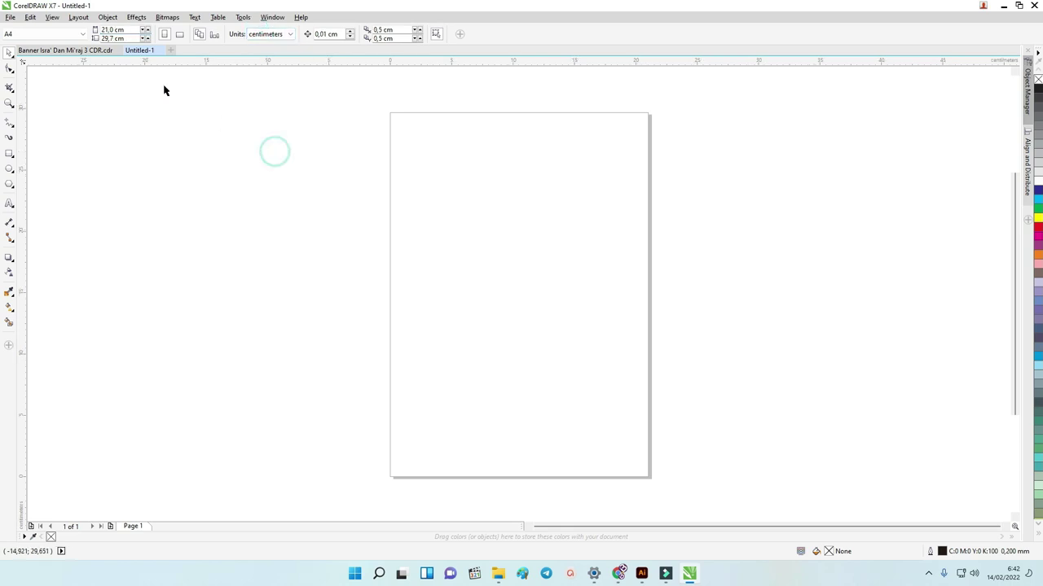
# Set the page size to 30 cm wide by 10 cm high.
pyautogui.click(118, 29)
pyautogui.write('30')
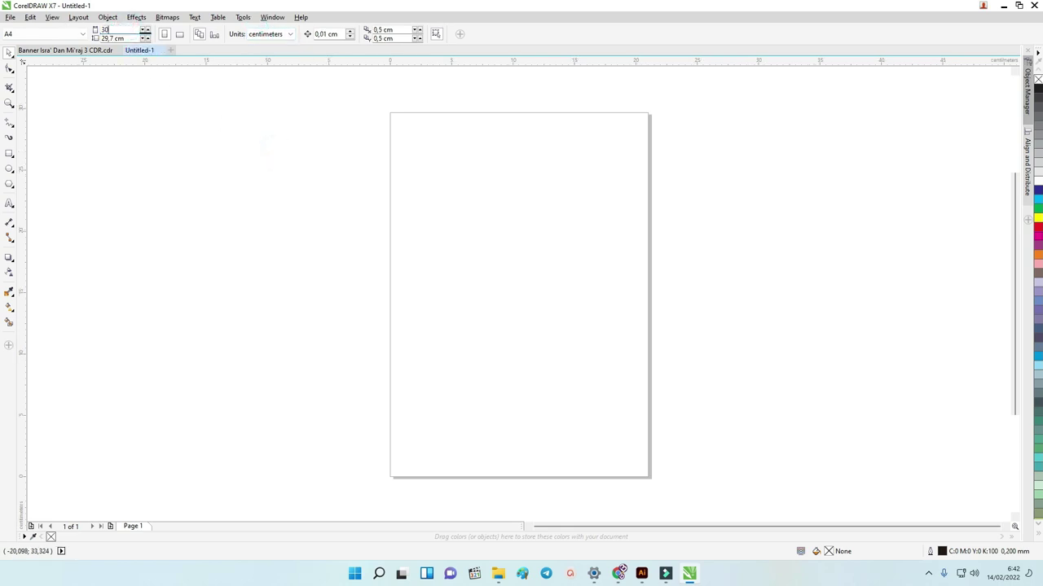
pyautogui.press('Tab')
pyautogui.press('Return')
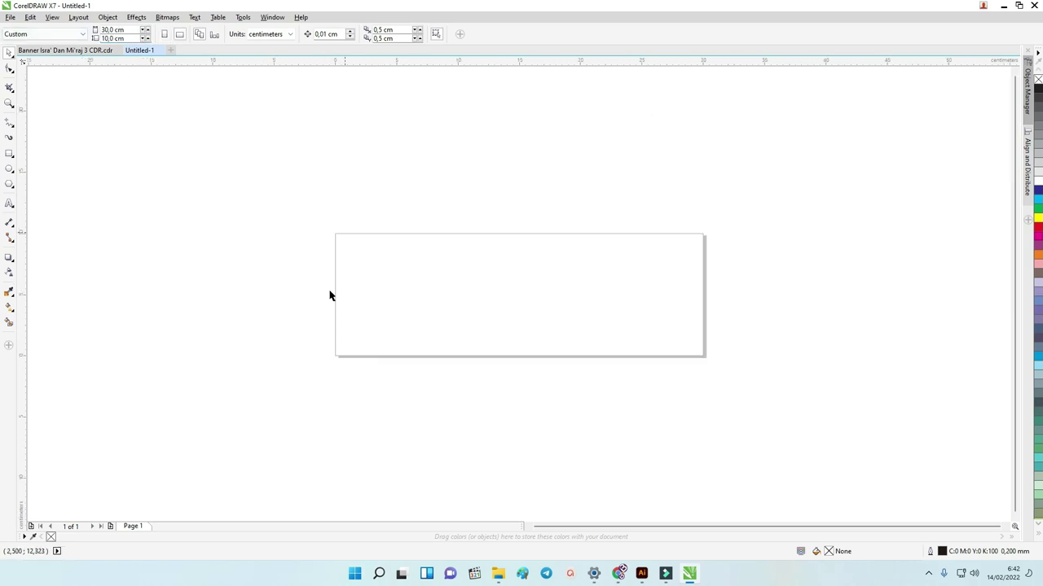
pyautogui.scroll(3, 696, 249)
pyautogui.scroll(-3, 582, 233)
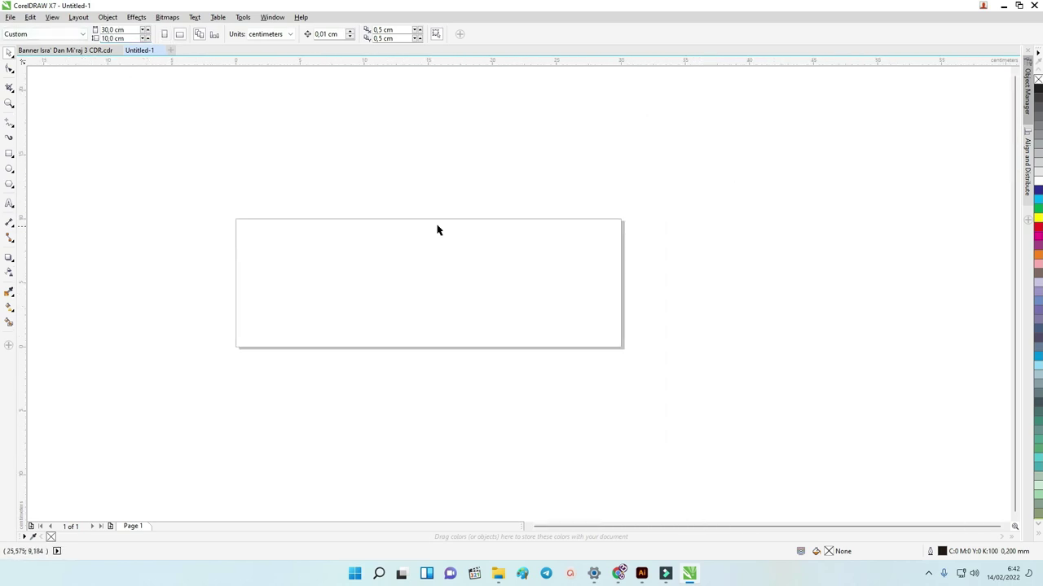
# Create a rectangle covering the whole page and add a one-step inside contour with an offset of about 0.16 cm.
pyautogui.doubleClick(9, 155)
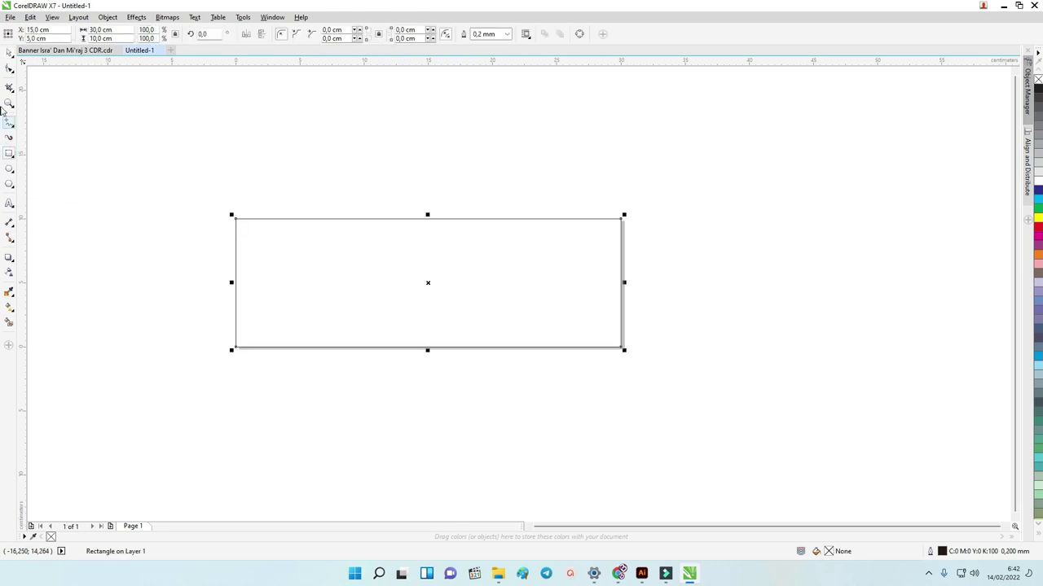
pyautogui.click(9, 53)
pyautogui.click(9, 259)
pyautogui.click(46, 270)
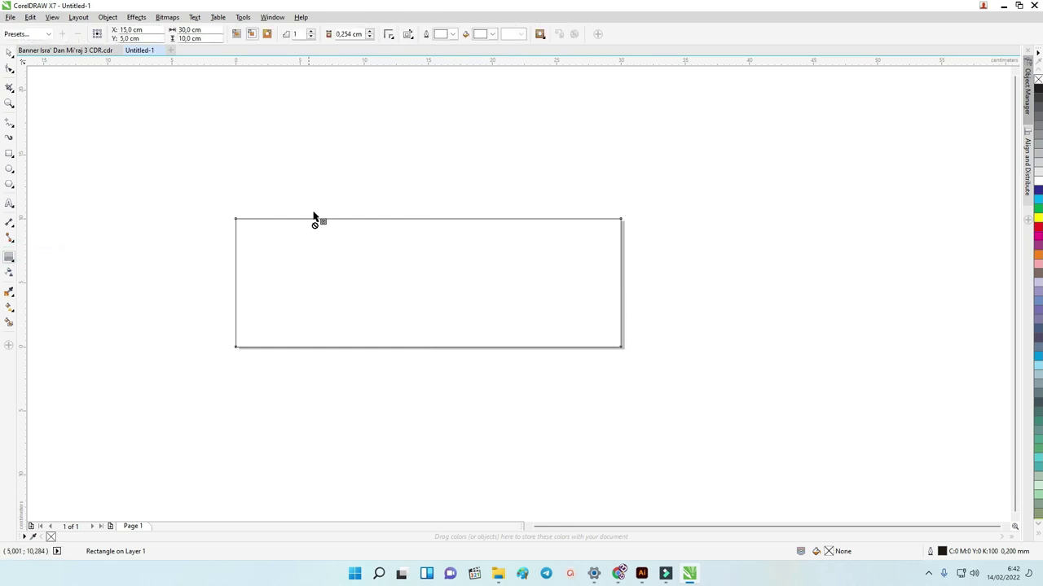
pyautogui.scroll(3, 298, 241)
pyautogui.moveTo(303, 231); pyautogui.dragTo(301, 238)
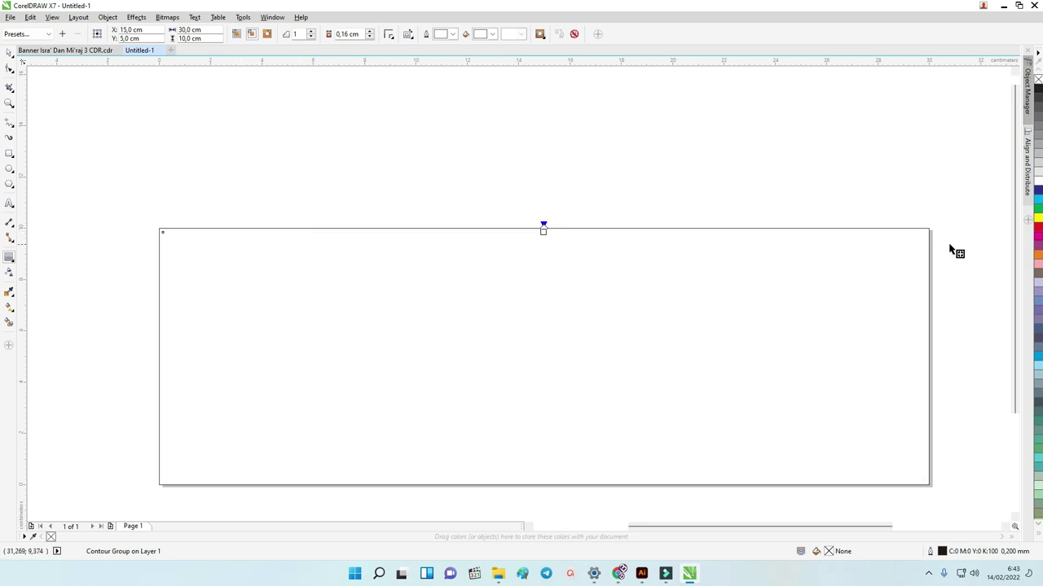
# Break the contour group apart and give both nested rectangles a black outline.
pyautogui.rightClick(413, 236)
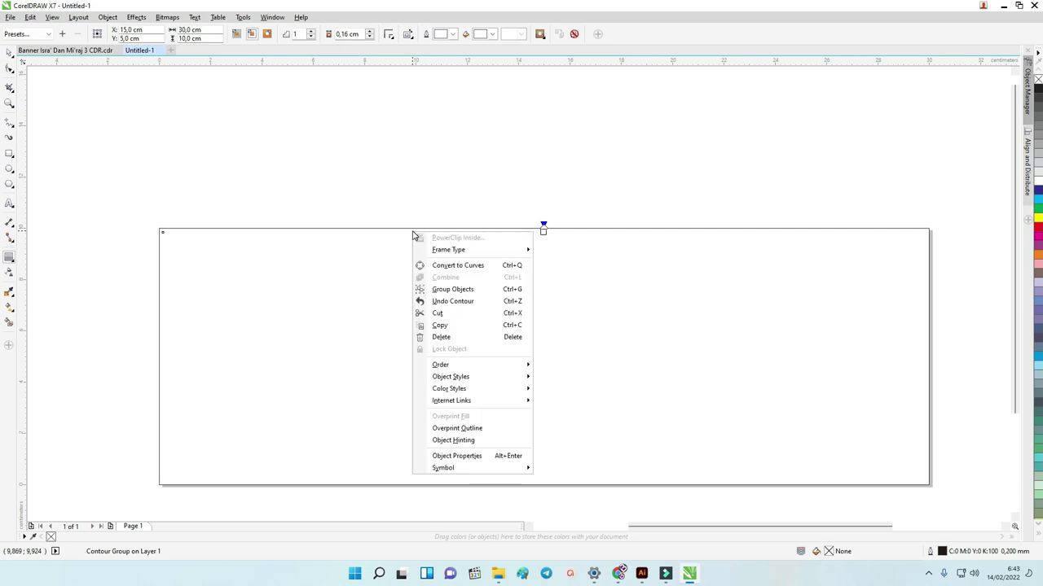
pyautogui.rightClick(389, 235)
pyautogui.rightClick(384, 239)
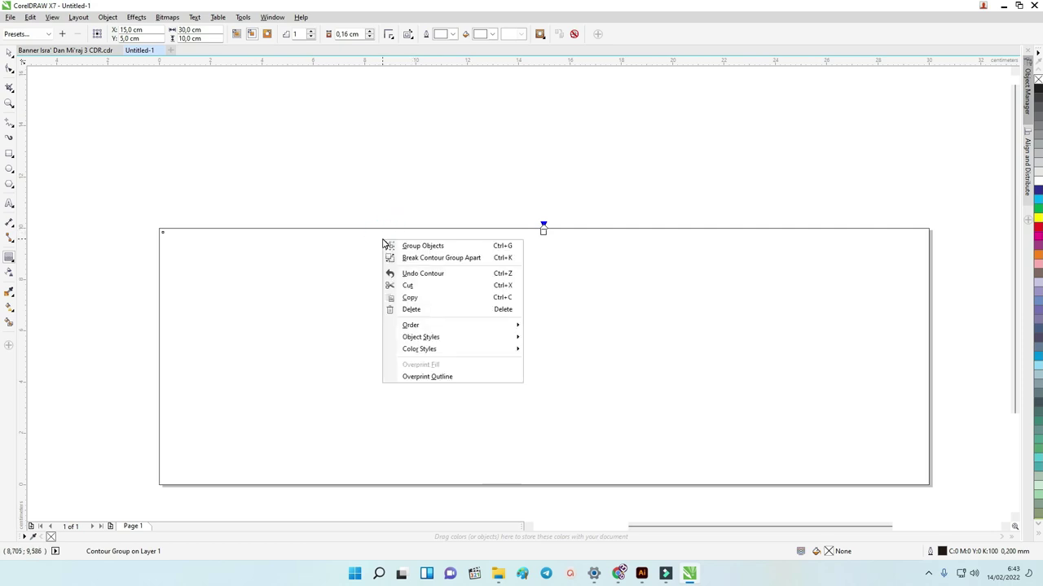
pyautogui.click(395, 262)
pyautogui.press('space')
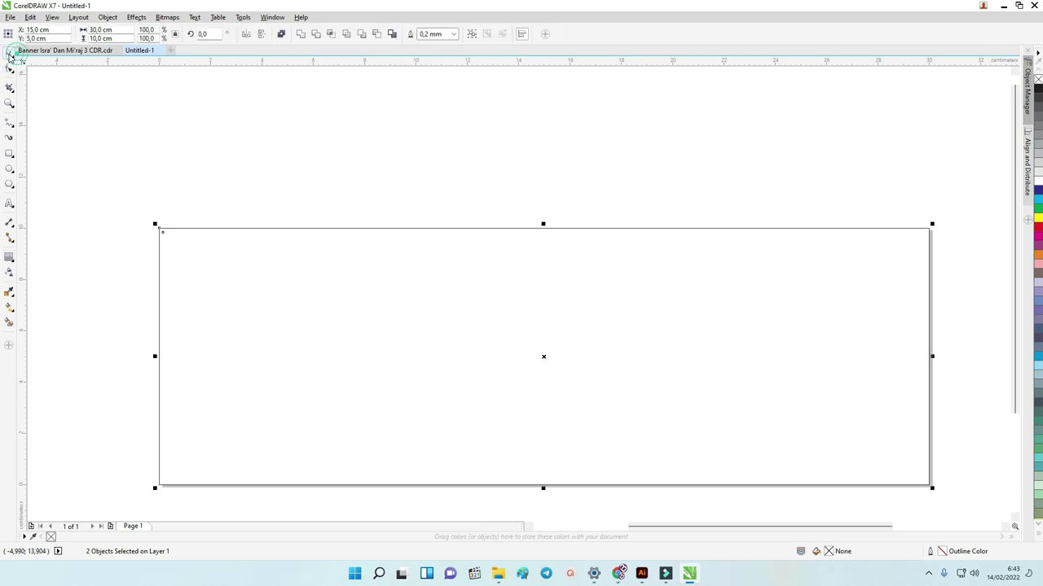
pyautogui.rightClick(1037, 90)
pyautogui.click(782, 191)
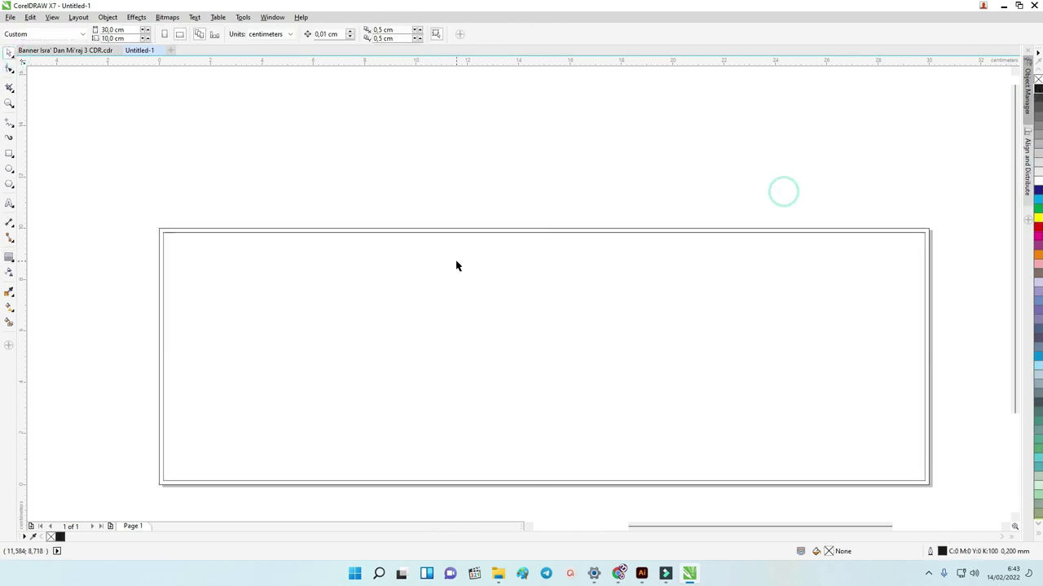
# Try moving the inner rectangle separately from the outer one, and undo the move.
pyautogui.scroll(3, 171, 239)
pyautogui.click(158, 199)
pyautogui.moveTo(158, 199); pyautogui.dragTo(171, 213)
pyautogui.hotkey('ctrl', 'z')
pyautogui.click(172, 163)
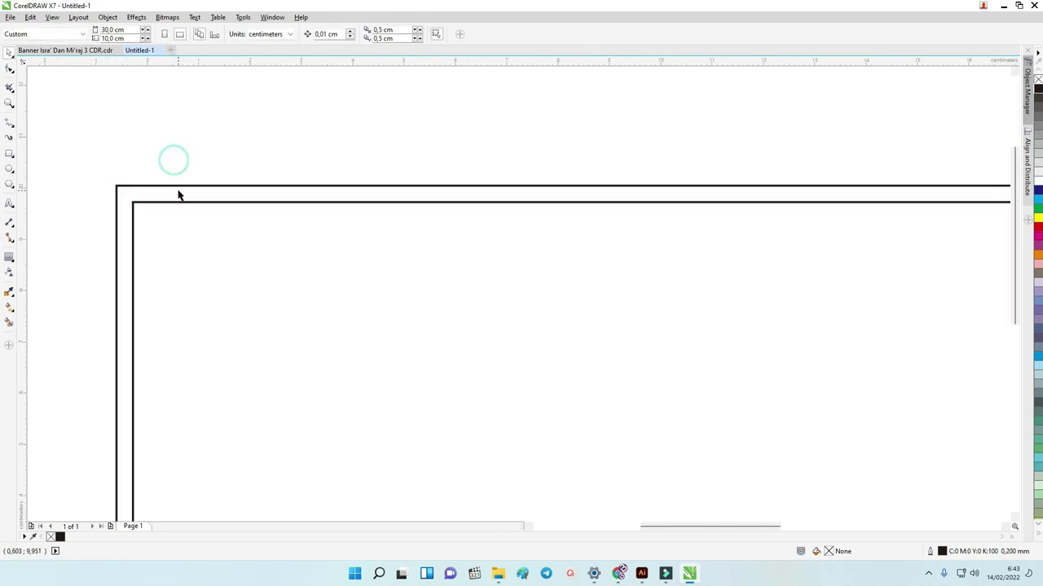
# Fill the outer rectangle with 10% black and the inner rectangle with white.
pyautogui.scroll(-2, 178, 195)
pyautogui.click(180, 197)
pyautogui.click(181, 189)
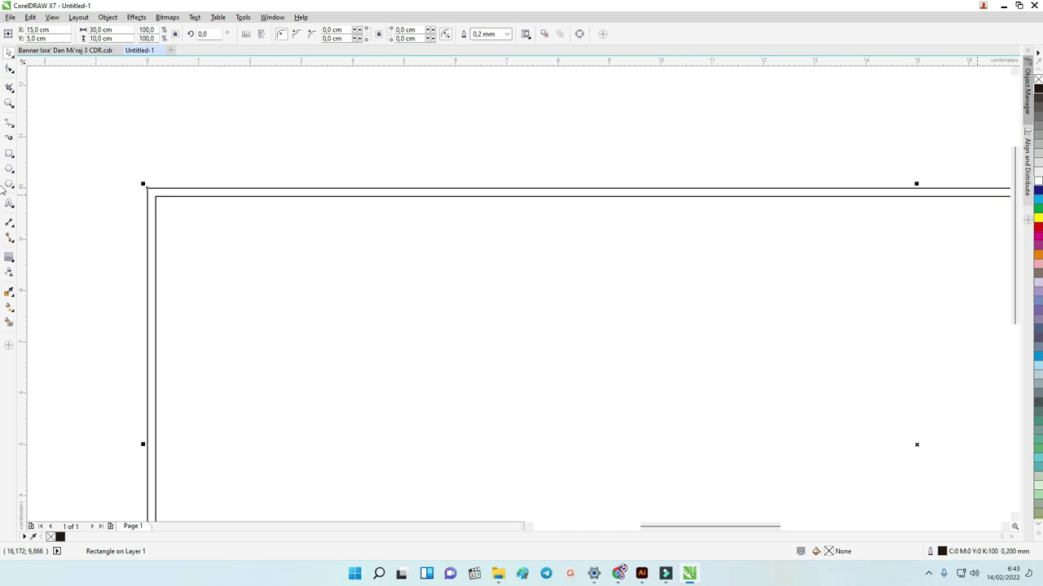
pyautogui.click(1037, 171)
pyautogui.click(599, 125)
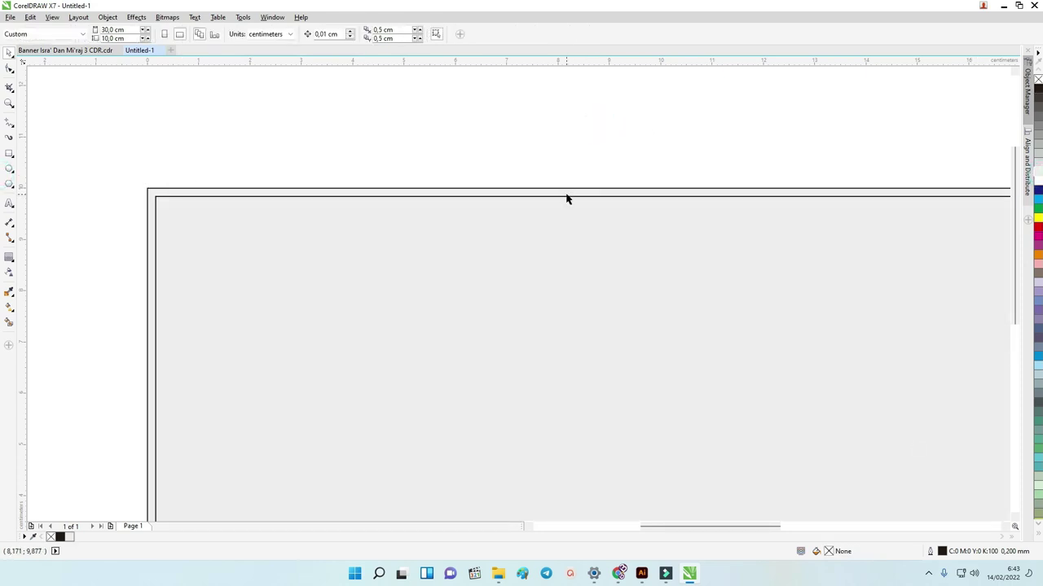
pyautogui.click(567, 198)
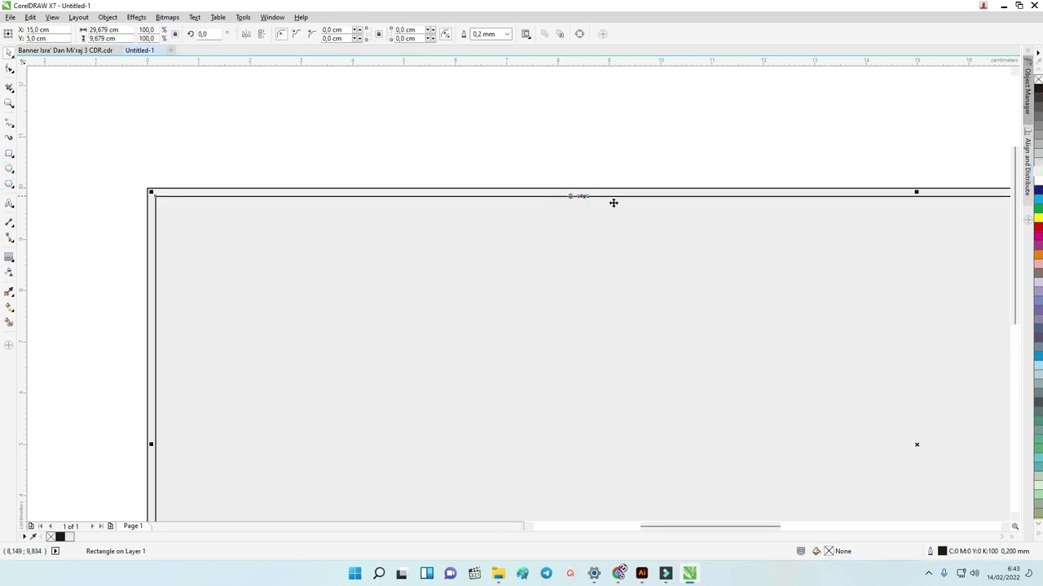
pyautogui.click(1038, 184)
pyautogui.click(580, 121)
# Remove the black outline from both nested rectangles.
pyautogui.scroll(-2, 522, 135)
pyautogui.moveTo(219, 125); pyautogui.dragTo(733, 290)
pyautogui.click(1037, 91)
pyautogui.click(572, 105)
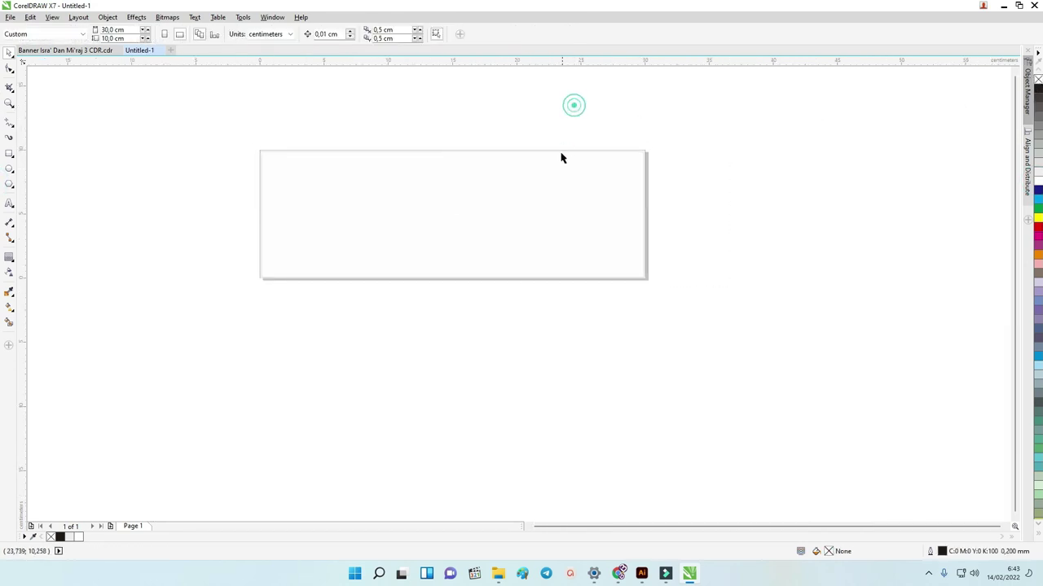
pyautogui.scroll(3, 560, 160)
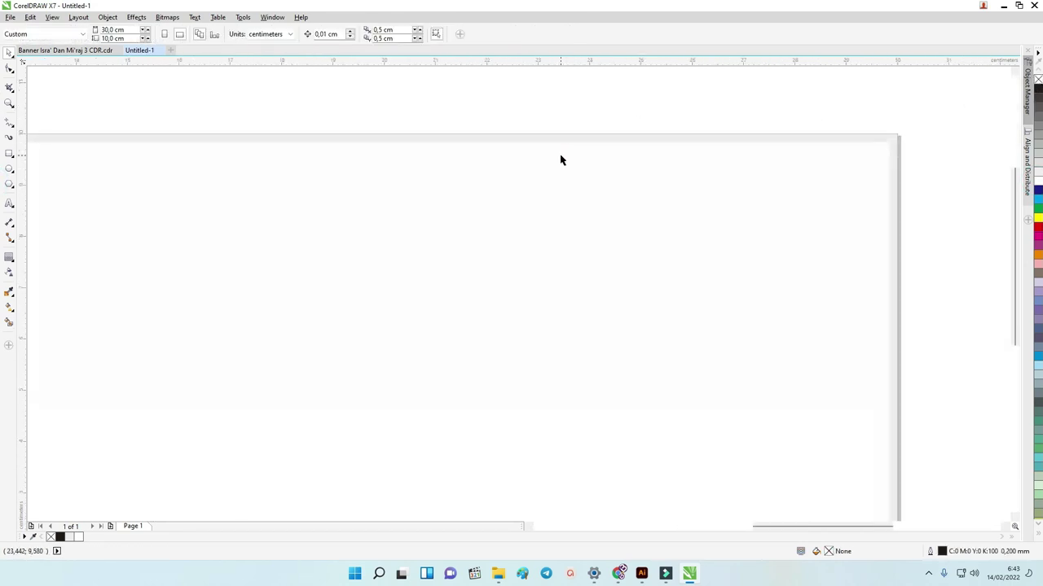
pyautogui.click(606, 136)
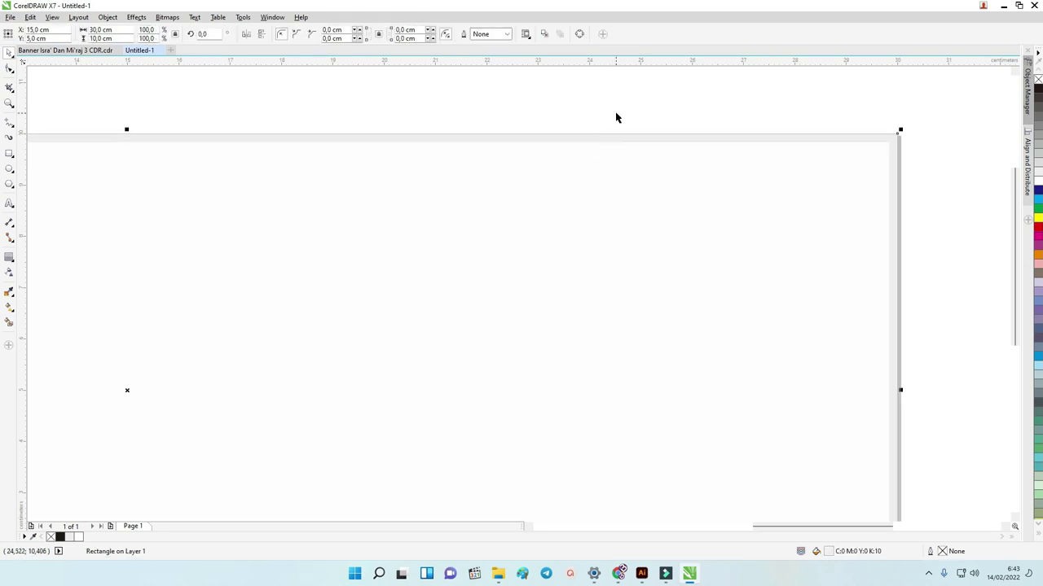
pyautogui.scroll(-2, 778, 133)
pyautogui.click(610, 103)
# Paste the copied finished banner artwork into the document and place it beside the blank page as a reference.
pyautogui.click(506, 221)
pyautogui.scroll(-5, 307, 150)
pyautogui.hotkey('ctrl', 'v')
pyautogui.moveTo(311, 148); pyautogui.dragTo(442, 184)
pyautogui.press('z')
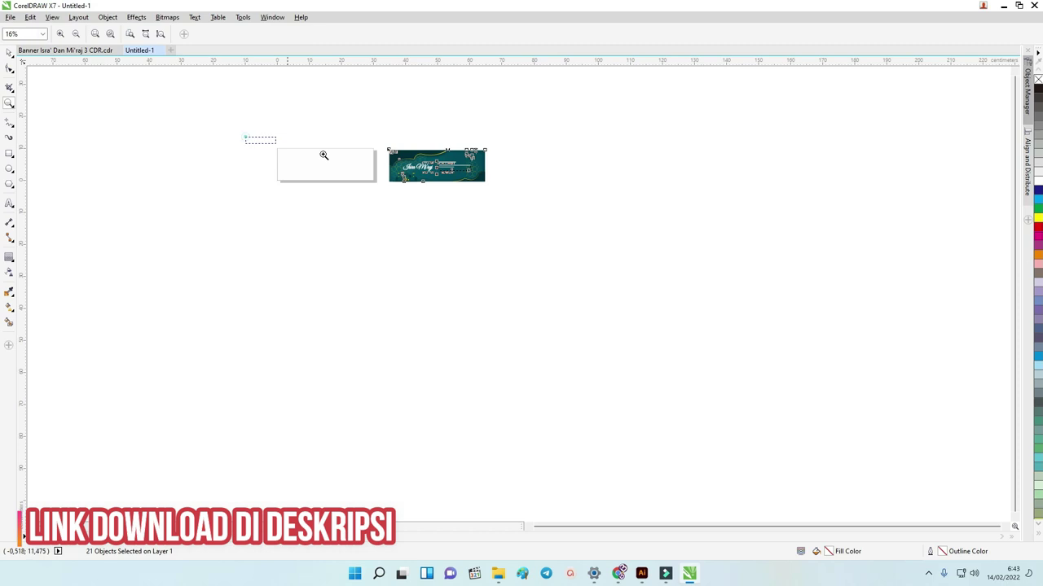
pyautogui.moveTo(258, 139); pyautogui.dragTo(569, 215)
pyautogui.moveTo(104, 180); pyautogui.dragTo(724, 324)
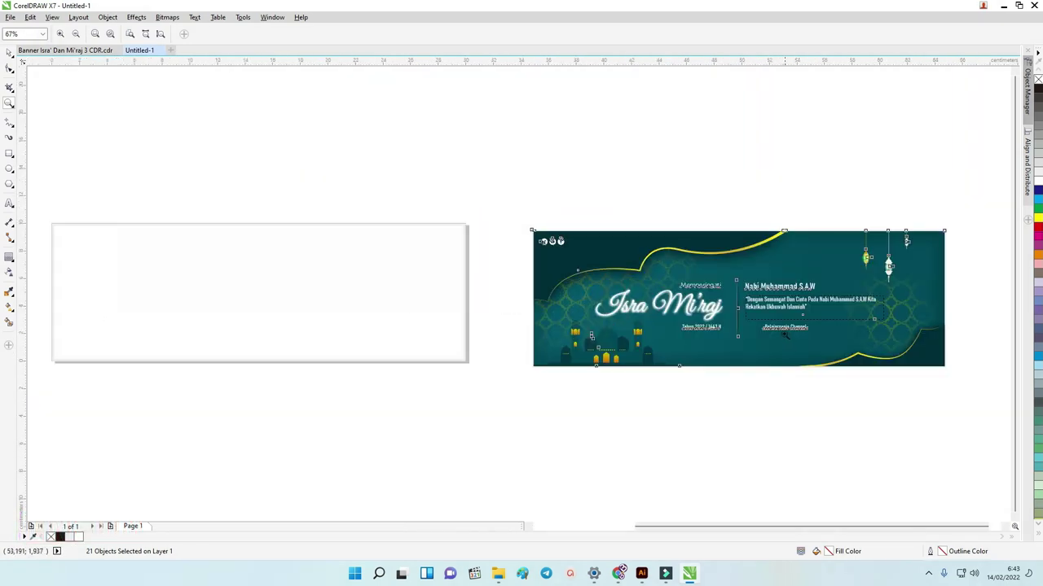
pyautogui.press('space')
pyautogui.click(430, 178)
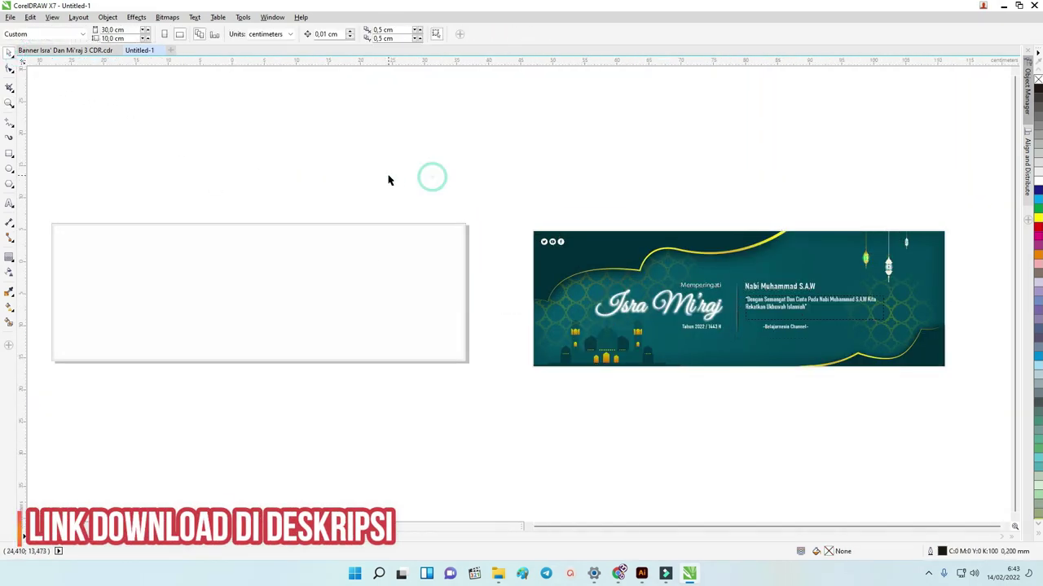
pyautogui.scroll(-2, 389, 177)
pyautogui.scroll(2, 593, 247)
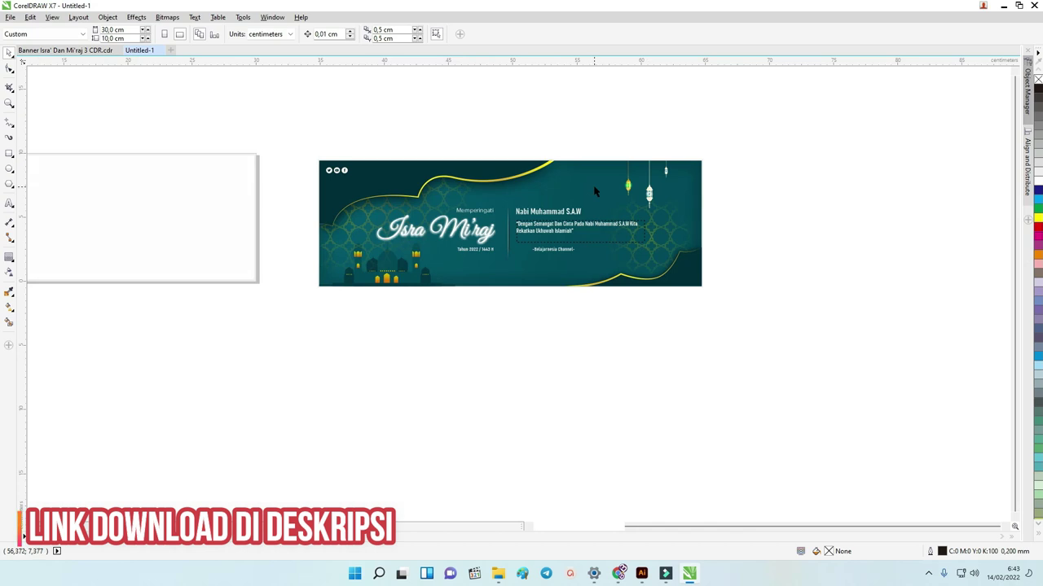
# Move the golden geometric pattern bitmap out of the reference banner into the empty area below it.
pyautogui.moveTo(659, 232); pyautogui.dragTo(757, 353)
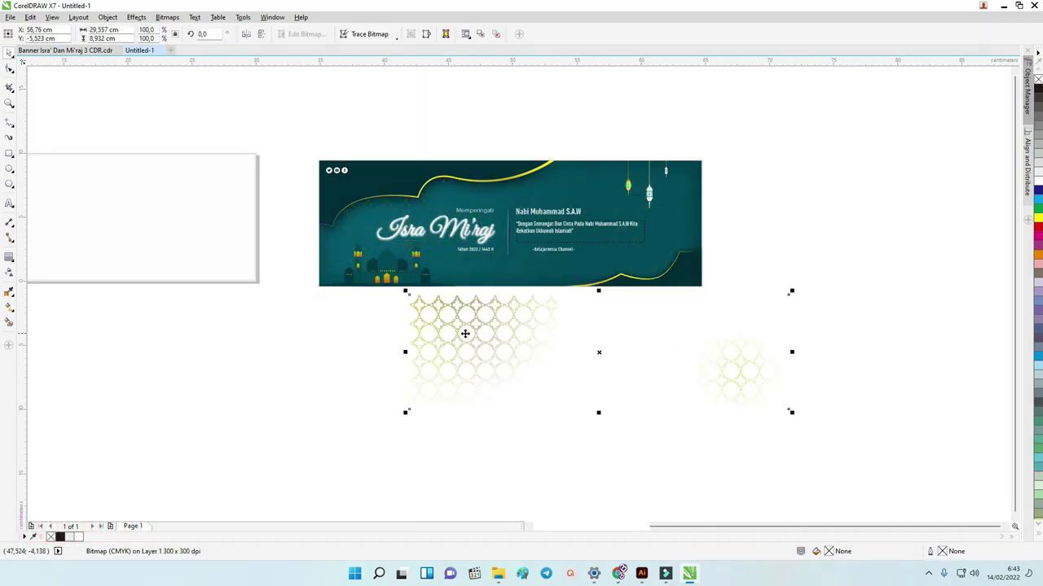
pyautogui.scroll(2, 456, 321)
pyautogui.scroll(4, 416, 290)
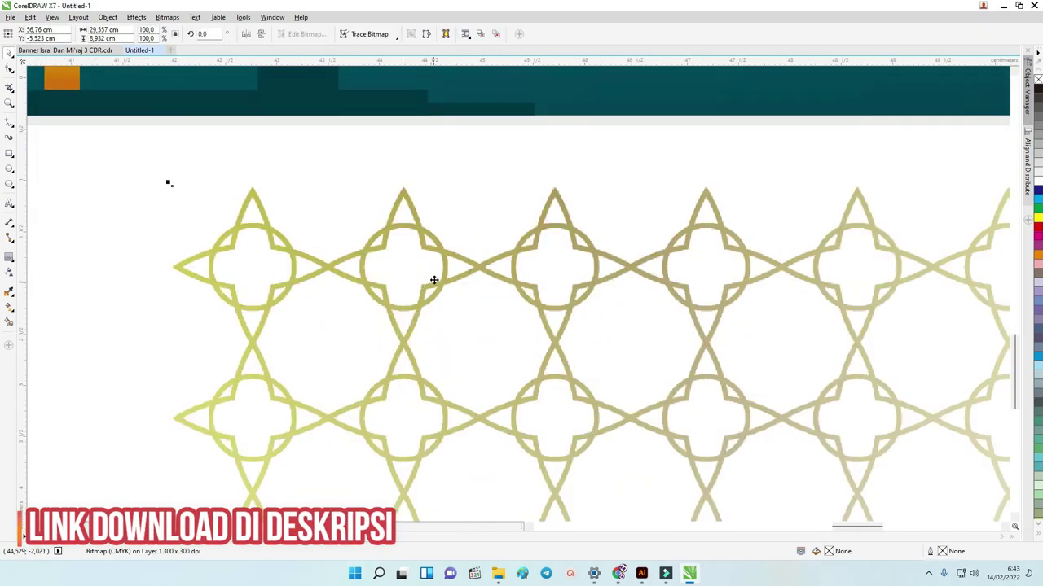
pyautogui.scroll(-4, 435, 277)
pyautogui.scroll(-2, 463, 285)
pyautogui.moveTo(463, 285); pyautogui.dragTo(497, 312)
# Move the mesh-filled shadow overlay off the reference banner and place it below, over the geometric pattern.
pyautogui.press('m')
pyautogui.click(614, 167)
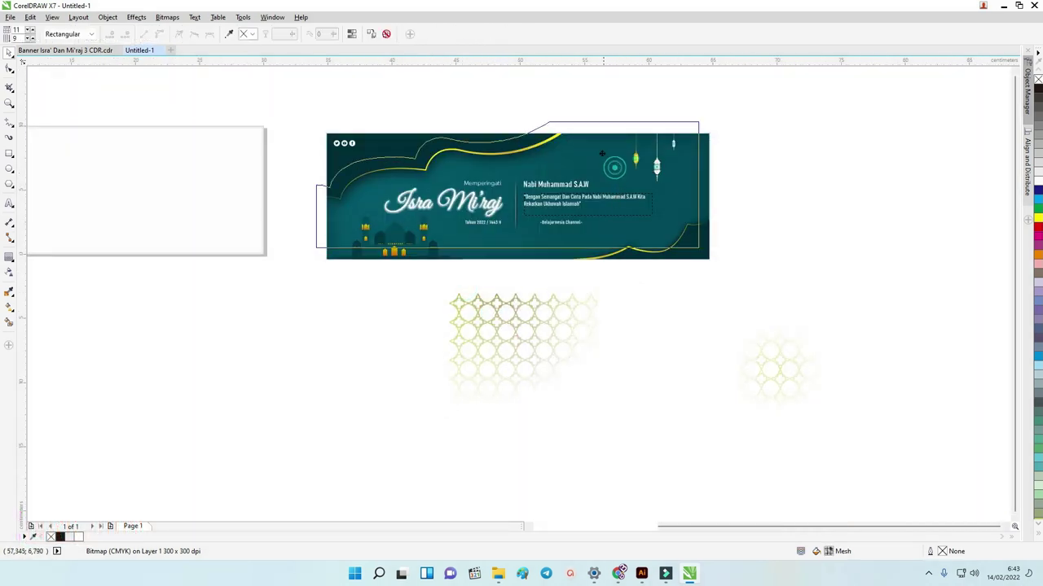
pyautogui.moveTo(602, 153); pyautogui.dragTo(584, 112)
pyautogui.moveTo(662, 120); pyautogui.dragTo(765, 324)
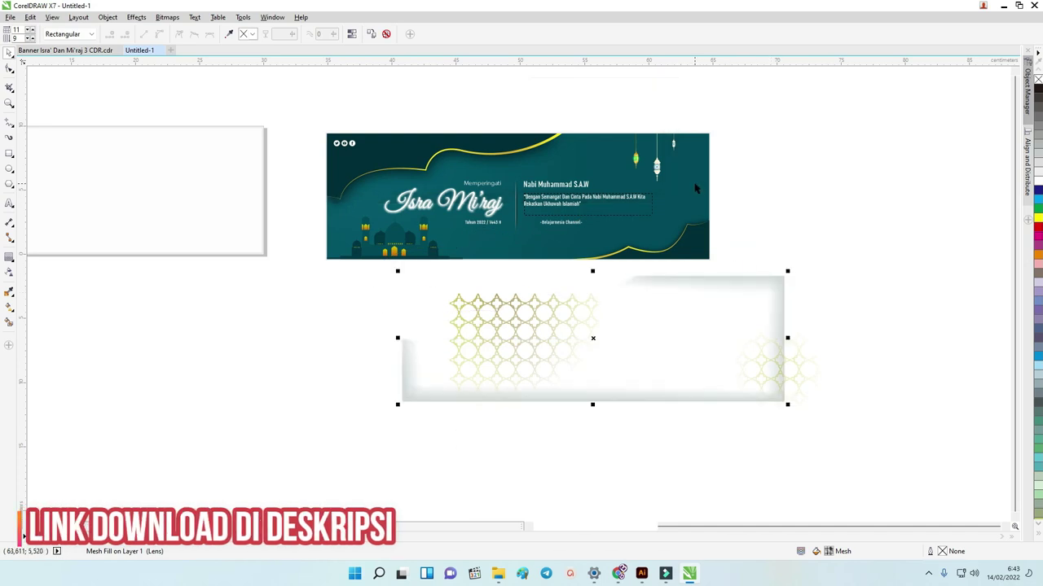
# Shift the teal wavy background curve up out of alignment with the rest of the reference banner.
pyautogui.click(674, 126)
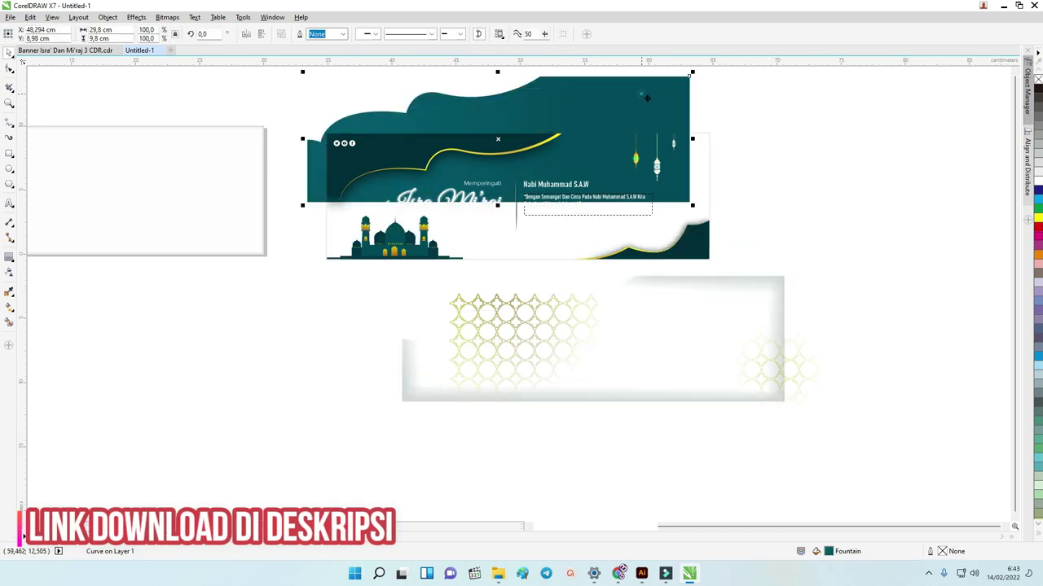
pyautogui.moveTo(646, 98); pyautogui.dragTo(671, 116)
pyautogui.scroll(-3, 544, 159)
pyautogui.scroll(3, 499, 136)
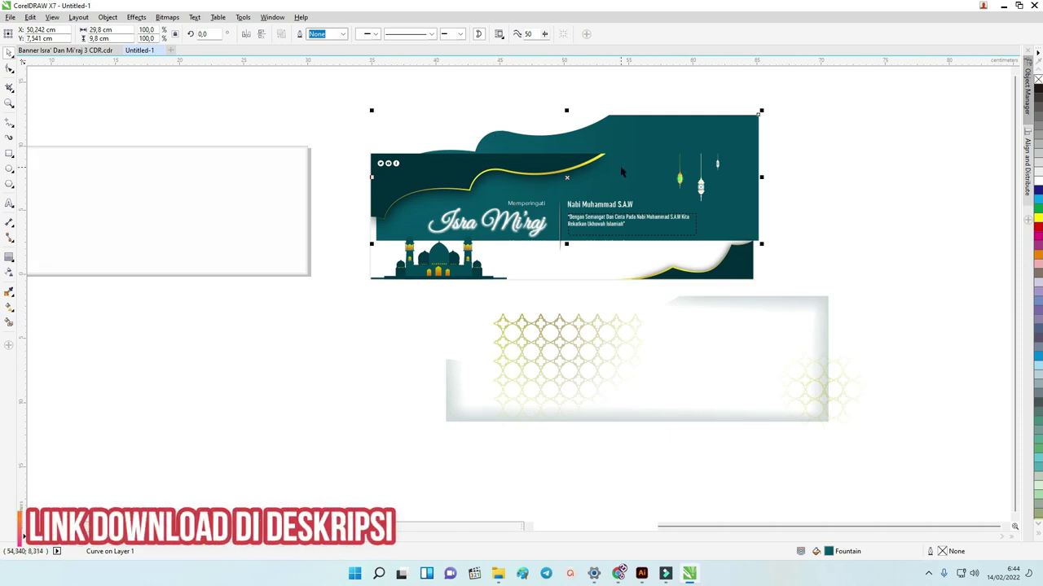
pyautogui.moveTo(652, 160); pyautogui.dragTo(658, 164)
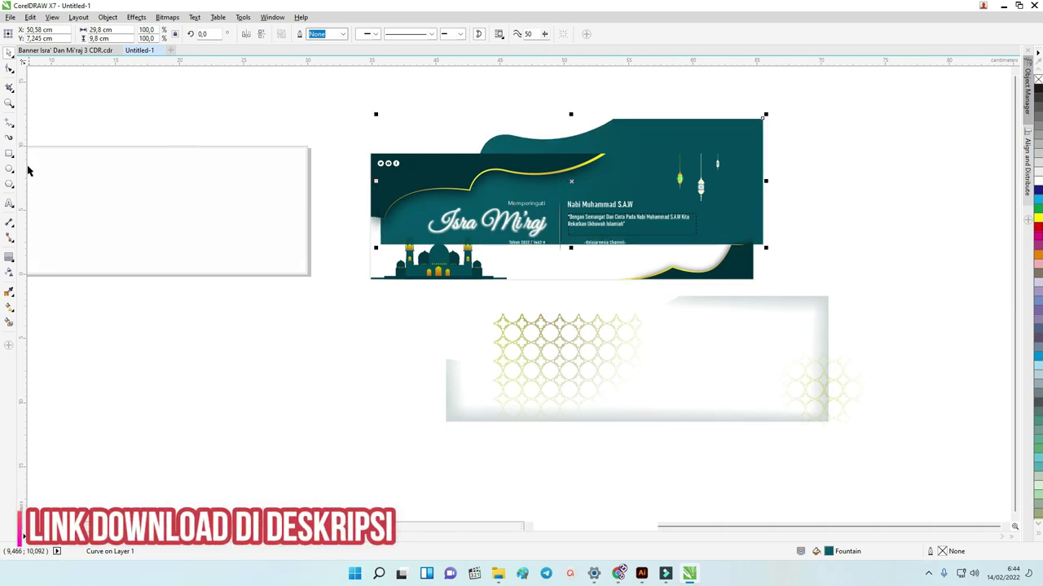
# Apply a linear fountain fill to the inner page rectangle, running diagonally from its lower-left area to beyond its upper-right corner.
pyautogui.scroll(-2, 305, 204)
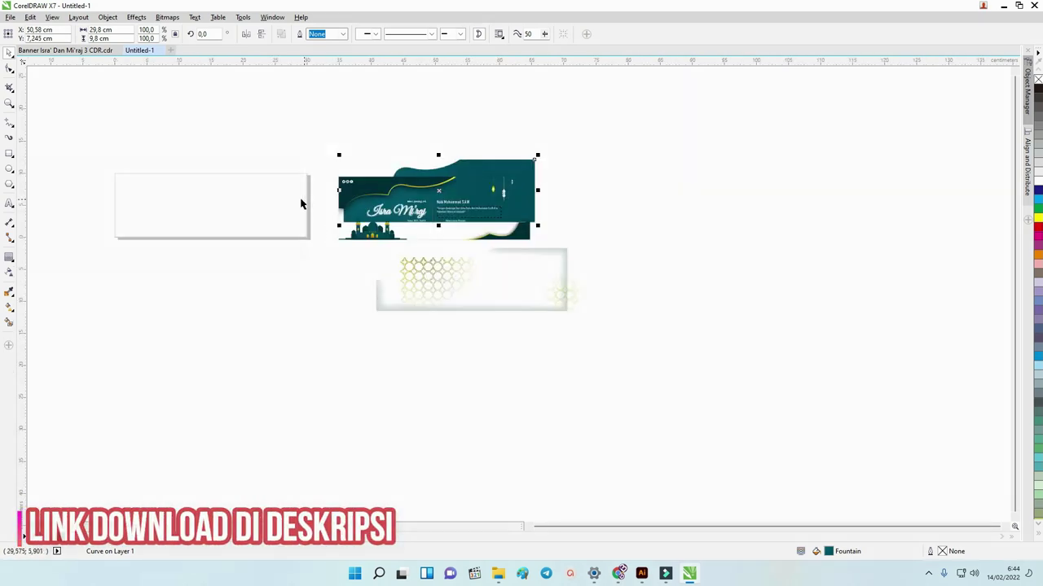
pyautogui.click(9, 309)
pyautogui.click(177, 205)
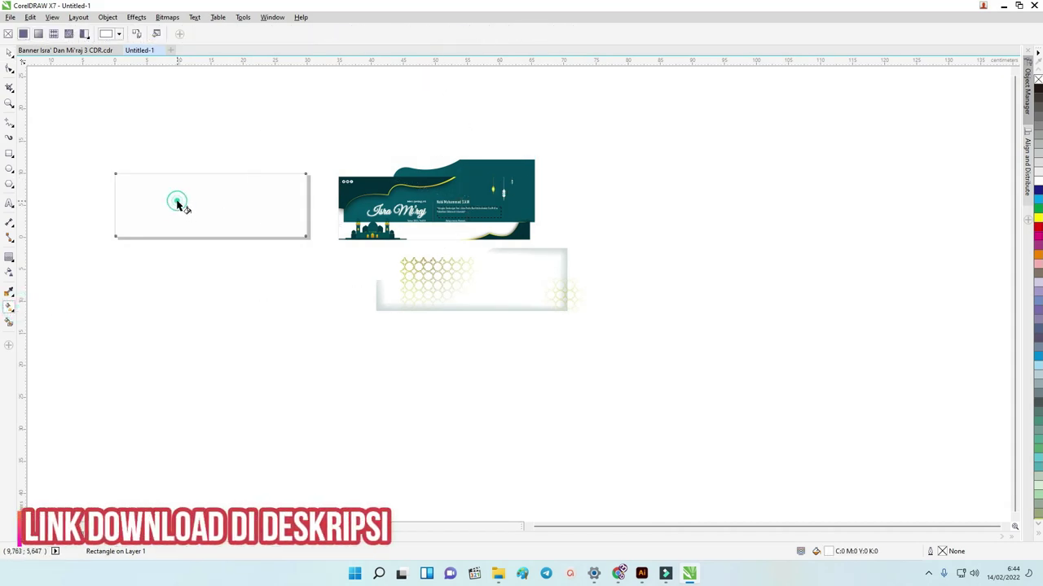
pyautogui.scroll(2, 171, 183)
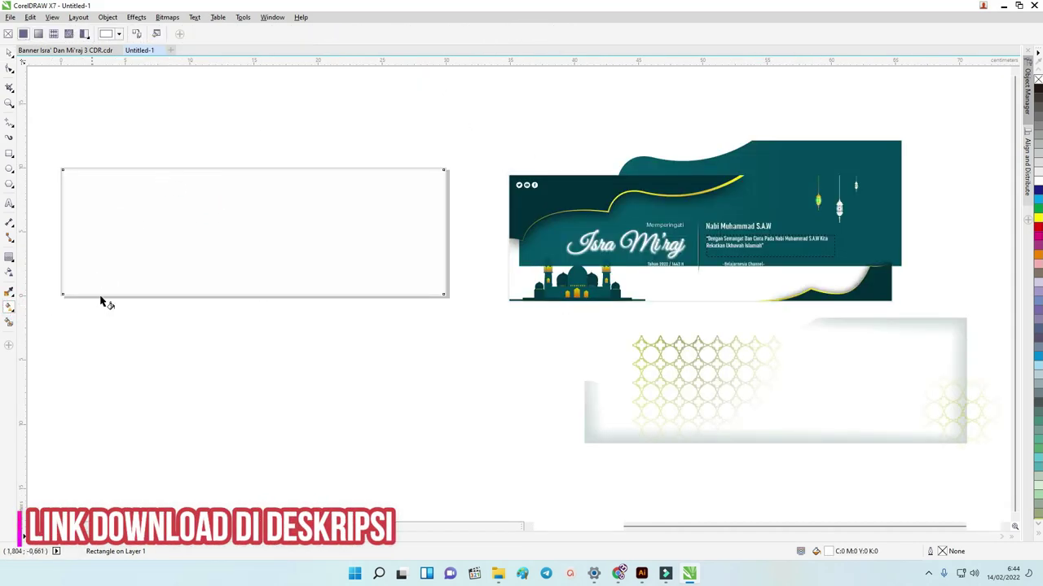
pyautogui.moveTo(103, 260); pyautogui.dragTo(475, 156)
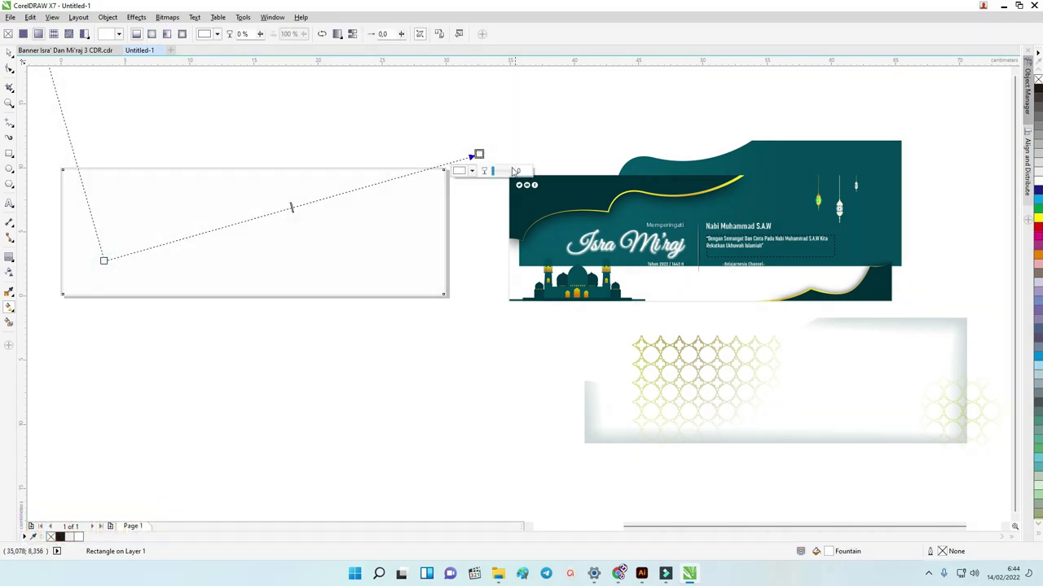
# Set the gradient's end colour to dark green #012426 and copy its hex code.
pyautogui.click(478, 154)
pyautogui.click(472, 172)
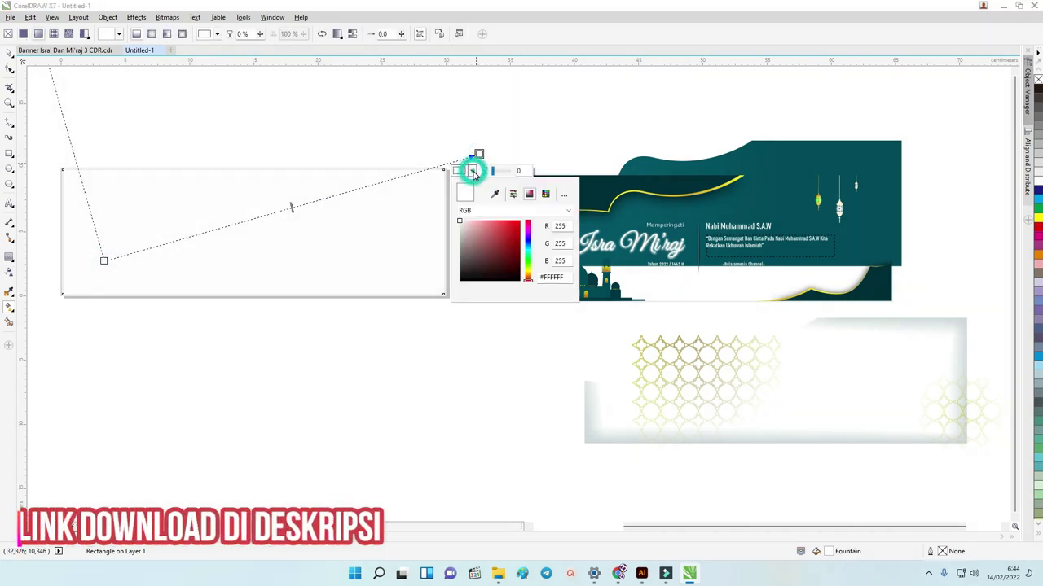
pyautogui.moveTo(528, 277)
pyautogui.mouseDown()
pyautogui.moveTo(529, 261)
pyautogui.moveTo(499, 246)
pyautogui.moveTo(529, 253)
pyautogui.moveTo(520, 275)
pyautogui.mouseUp()
pyautogui.doubleClick(550, 275)
pyautogui.rightClick(552, 276)
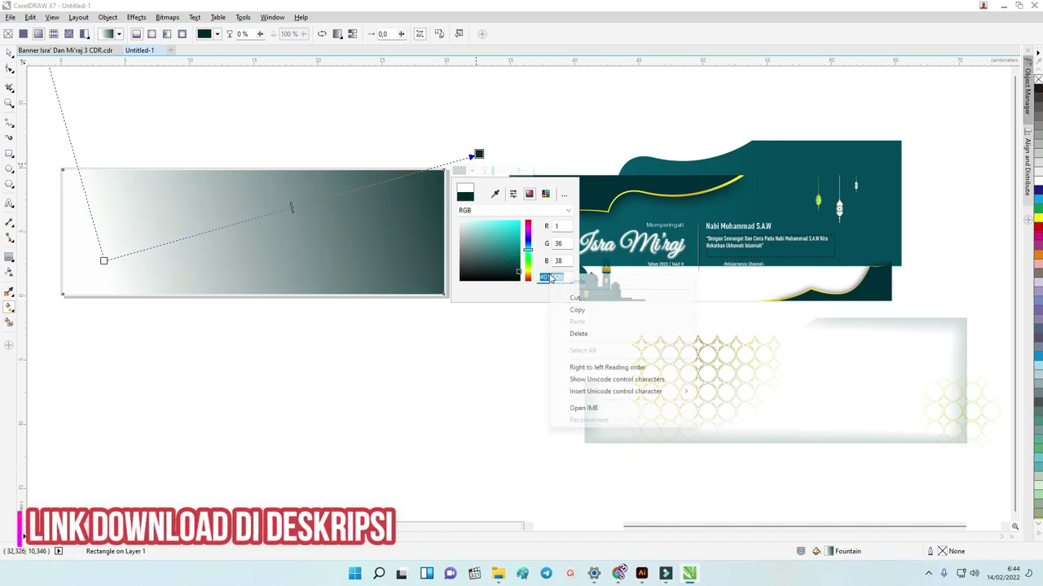
pyautogui.click(575, 311)
# Switch the gradient's start colour to the RGB model and paste the copied hex code #012426.
pyautogui.click(104, 260)
pyautogui.click(104, 259)
pyautogui.click(98, 278)
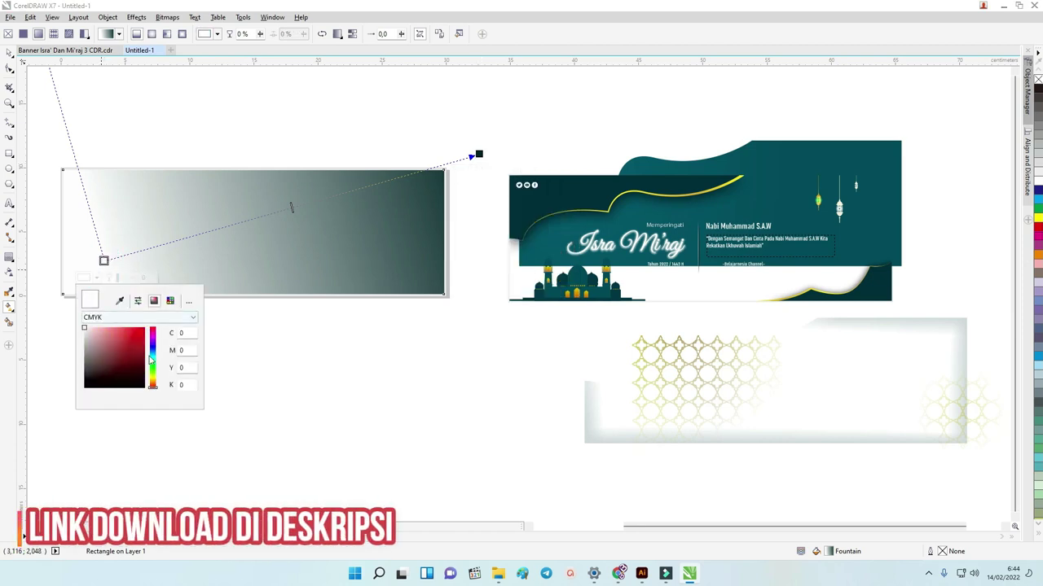
pyautogui.click(192, 317)
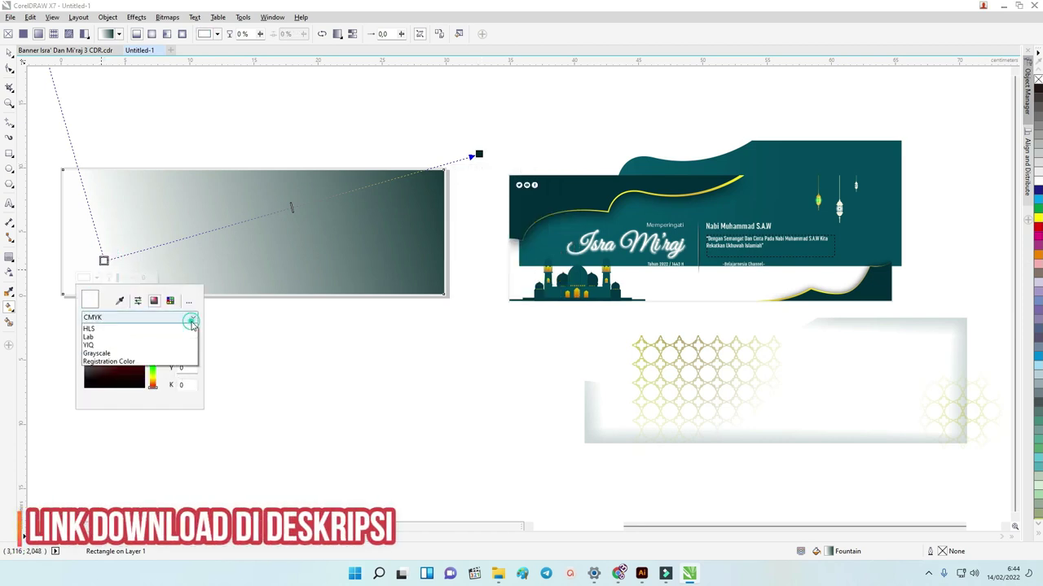
pyautogui.click(122, 342)
pyautogui.click(176, 384)
pyautogui.rightClick(181, 385)
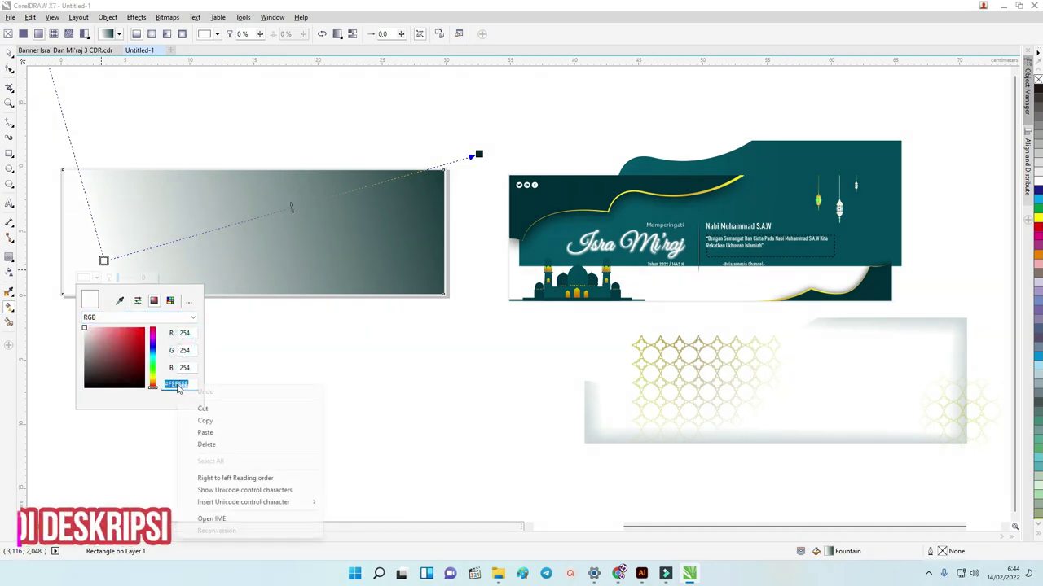
pyautogui.click(202, 432)
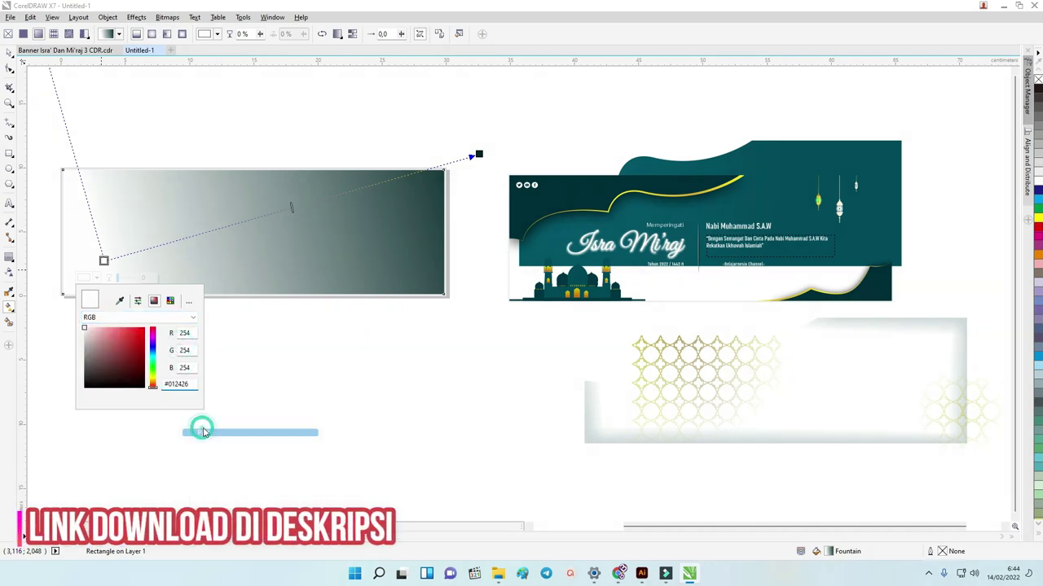
pyautogui.click(191, 366)
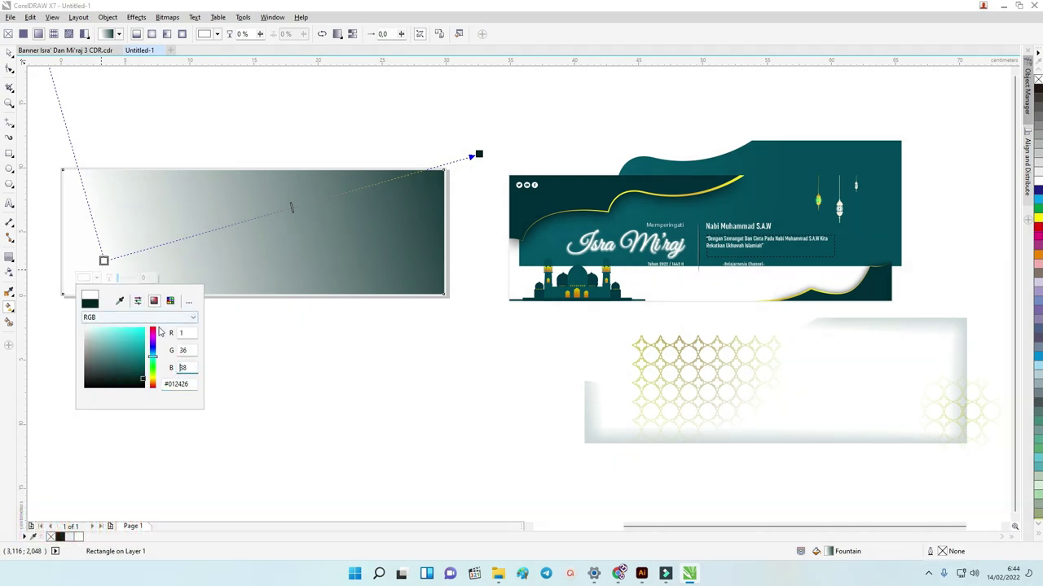
# Lighten the gradient's start colour to teal #00494D.
pyautogui.click(143, 377)
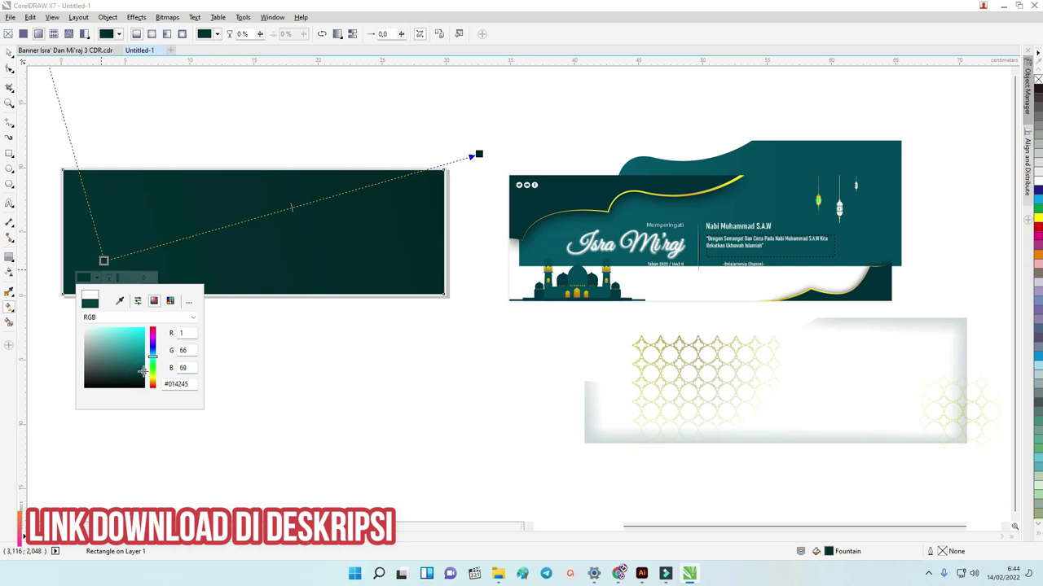
pyautogui.click(142, 371)
pyautogui.click(144, 368)
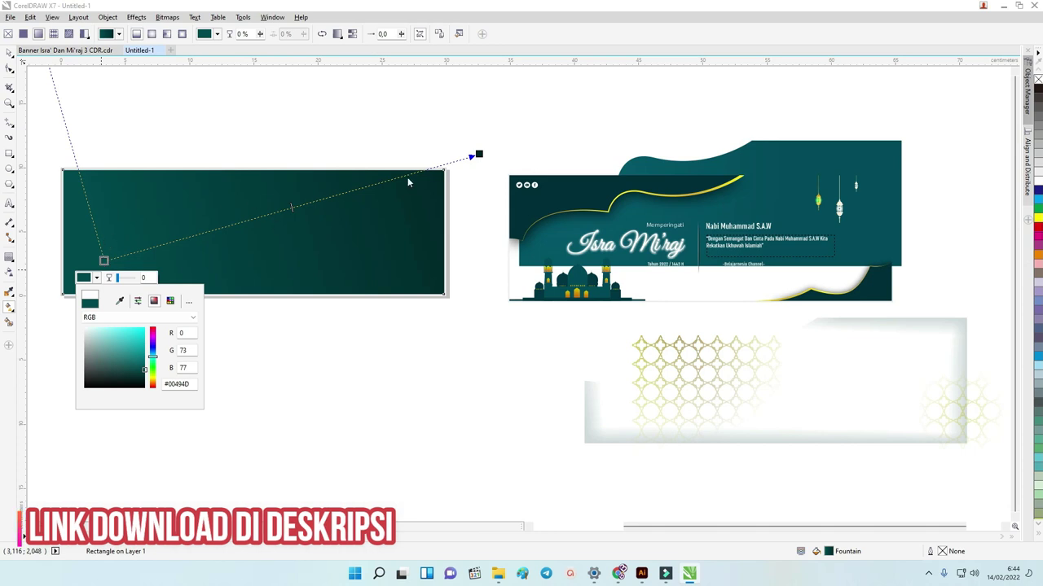
# Set the gradient's end colour to #024B5A by sampling the teal background curve of the reference banner.
pyautogui.click(479, 155)
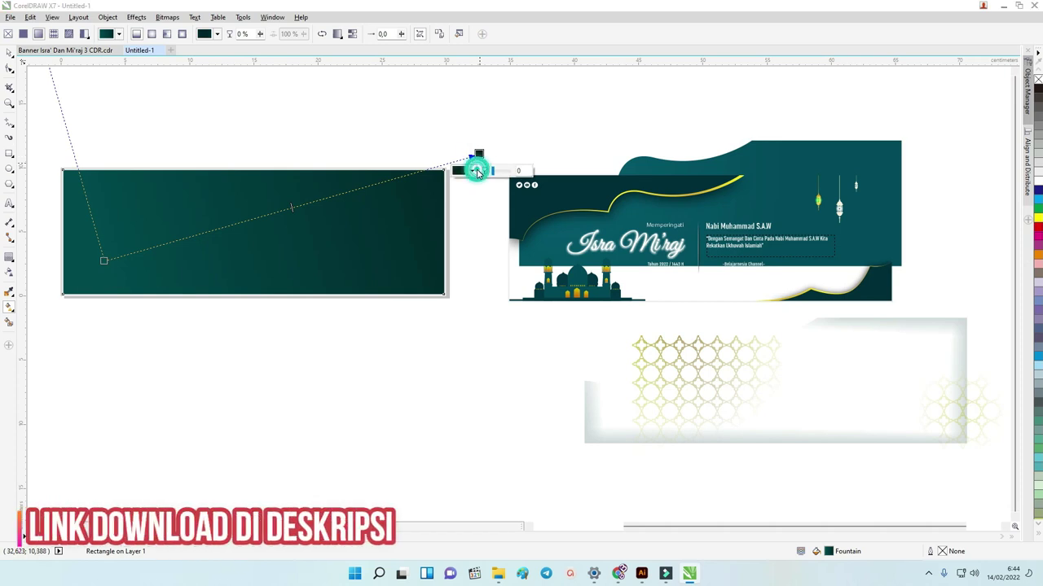
pyautogui.click(471, 171)
pyautogui.click(493, 189)
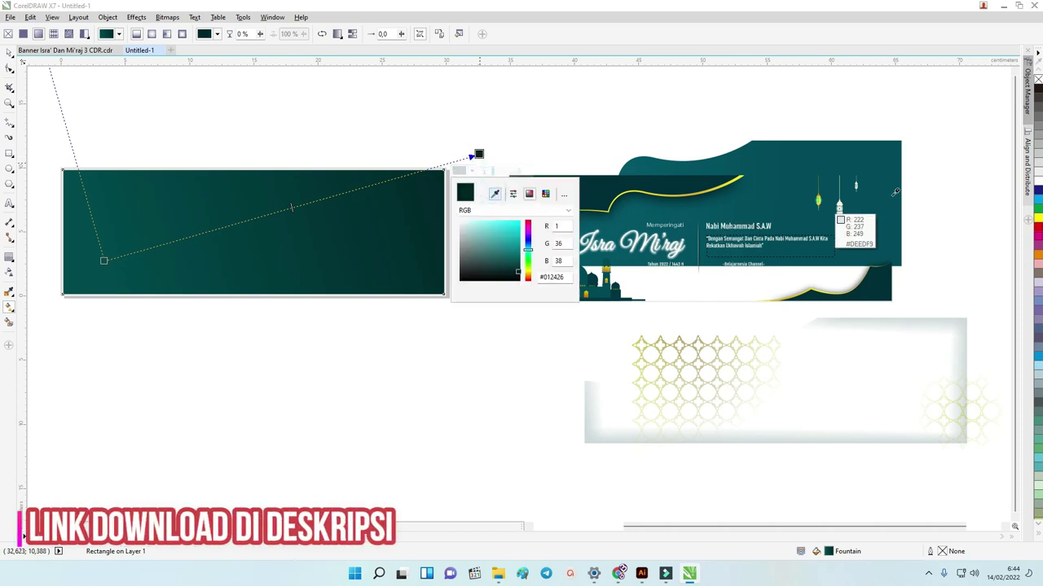
pyautogui.click(873, 163)
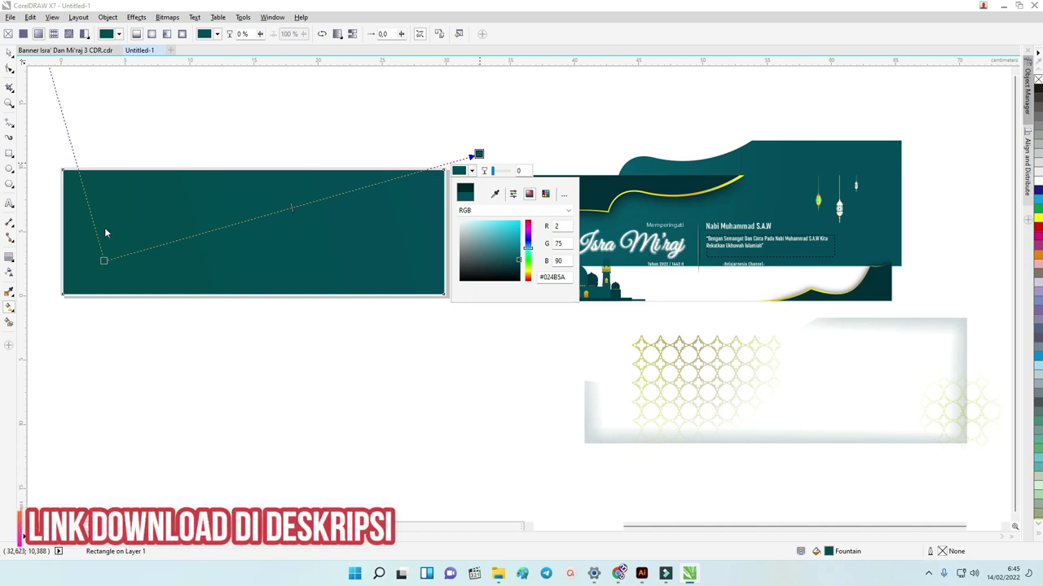
# Inspect the gradient start colour of the reference banner's teal background curve in the RGB model.
pyautogui.click(13, 54)
pyautogui.click(298, 101)
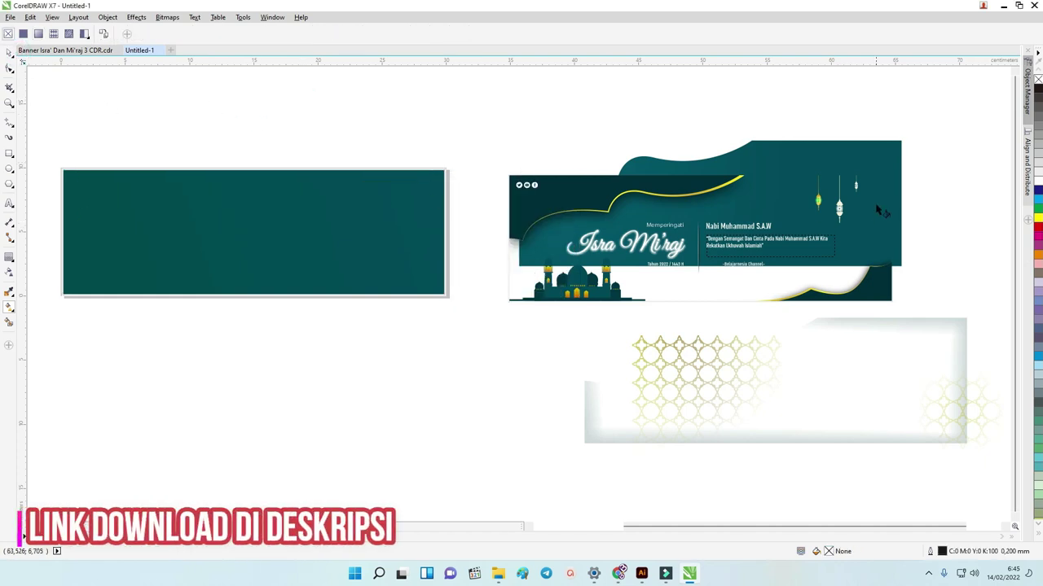
pyautogui.click(865, 154)
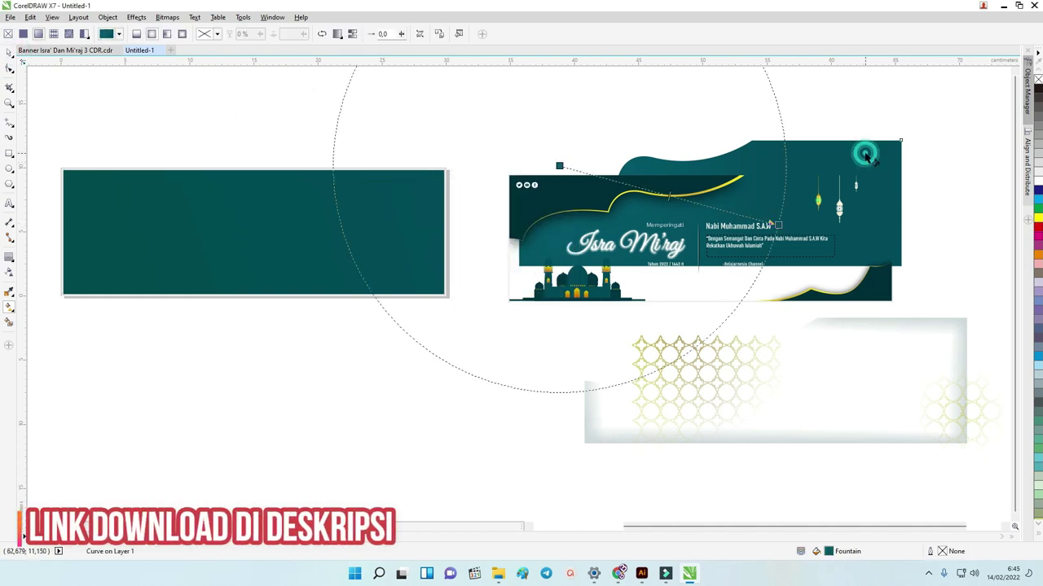
pyautogui.click(777, 224)
pyautogui.click(747, 242)
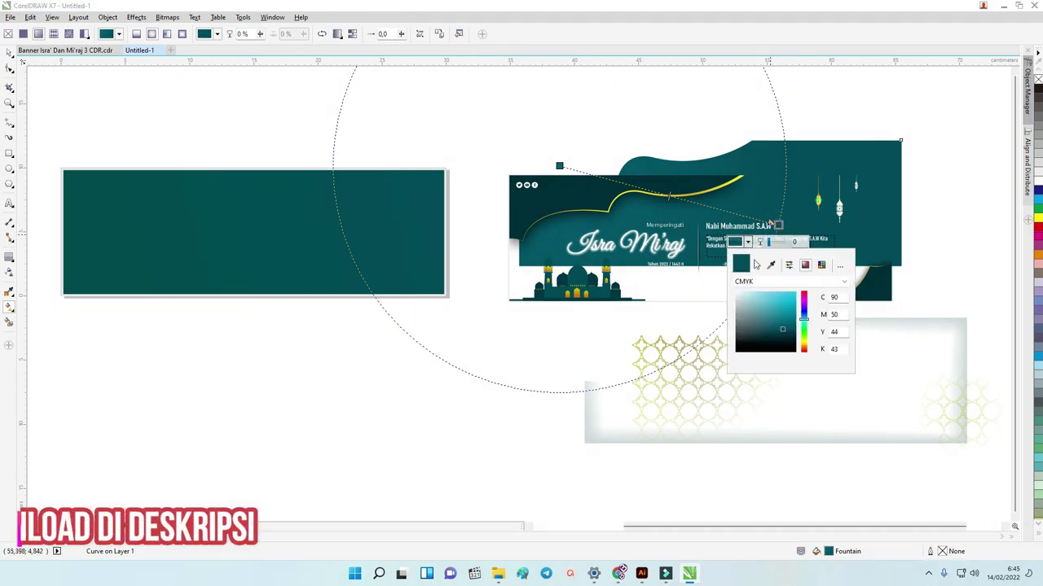
pyautogui.click(842, 283)
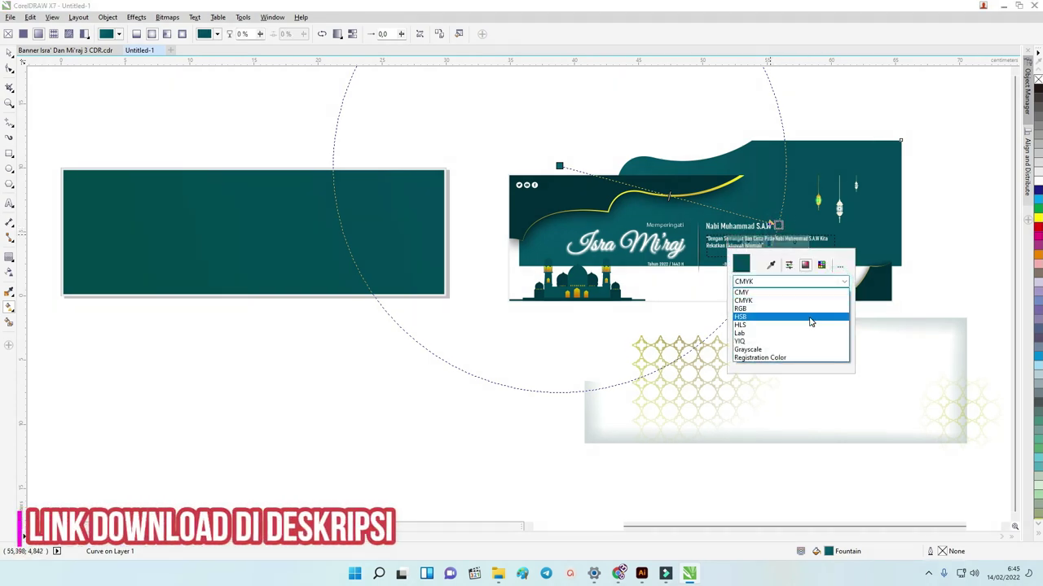
pyautogui.click(810, 323)
pyautogui.click(826, 348)
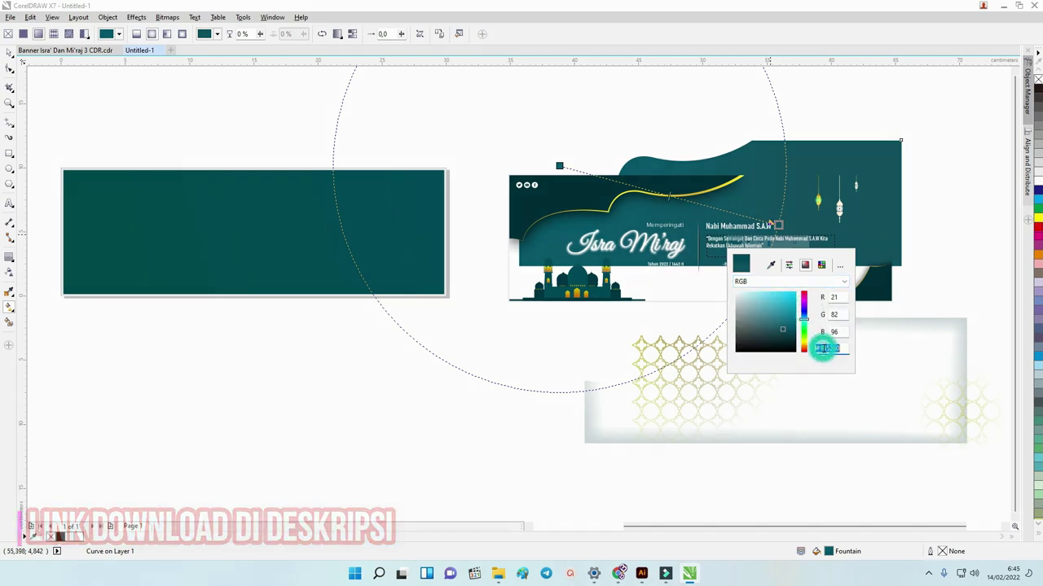
pyautogui.rightClick(824, 350)
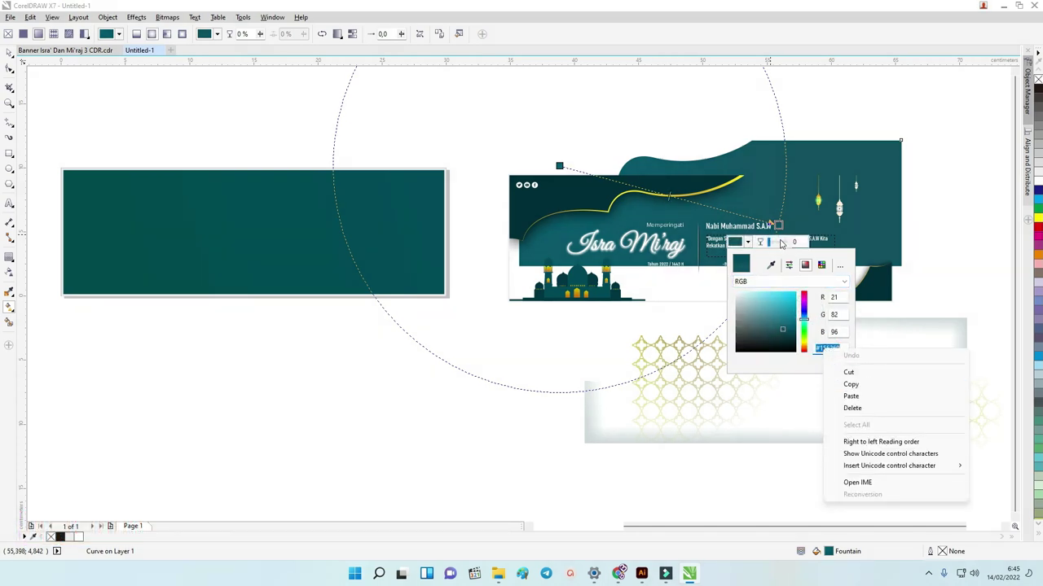
pyautogui.click(650, 120)
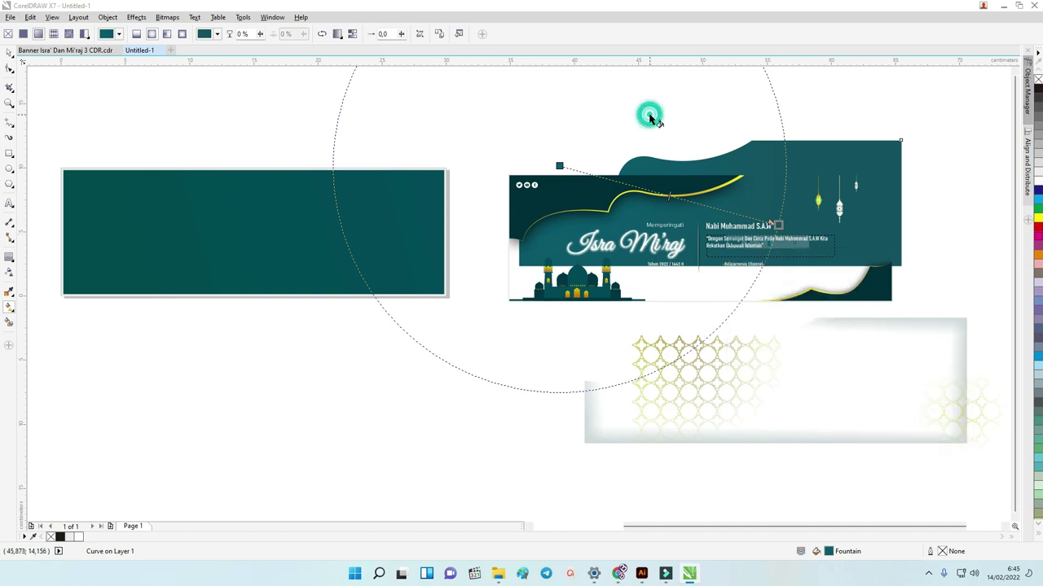
pyautogui.click(650, 120)
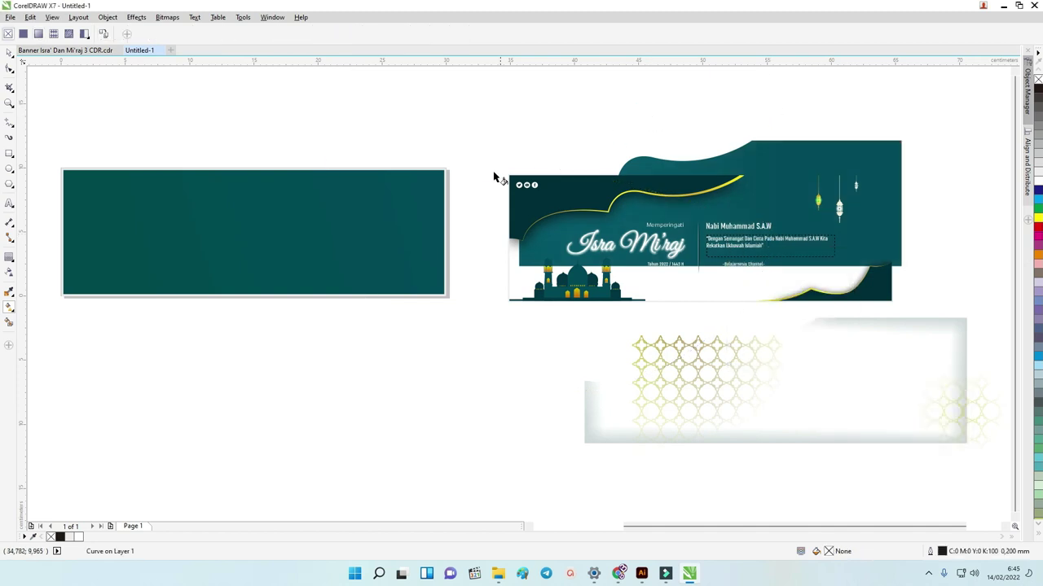
# Set the page rectangle's gradient start colour to #045565 by sampling the teal of the reference banner.
pyautogui.click(419, 195)
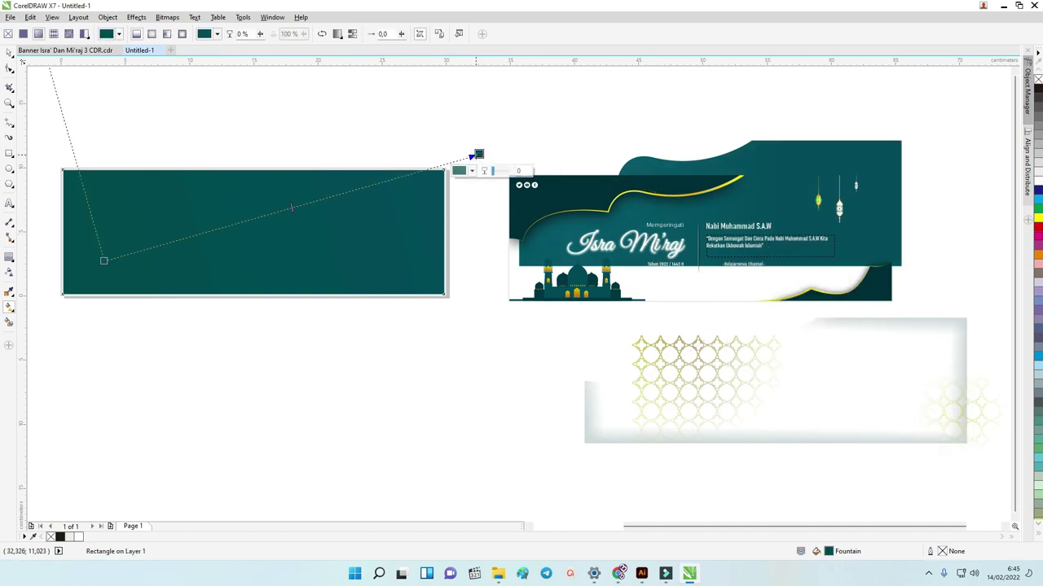
pyautogui.click(471, 171)
pyautogui.click(104, 262)
pyautogui.click(103, 260)
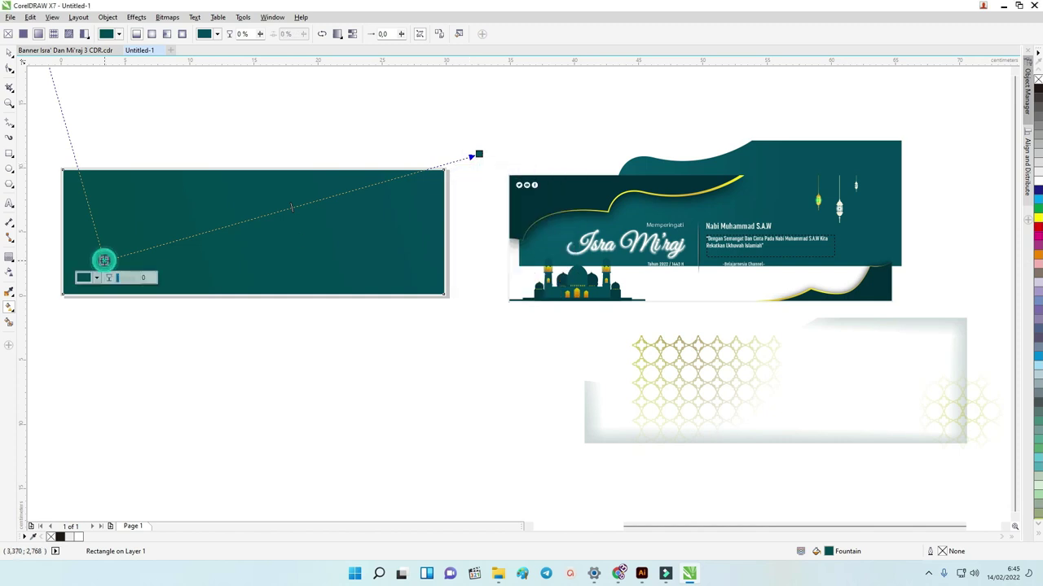
pyautogui.click(89, 278)
pyautogui.click(120, 301)
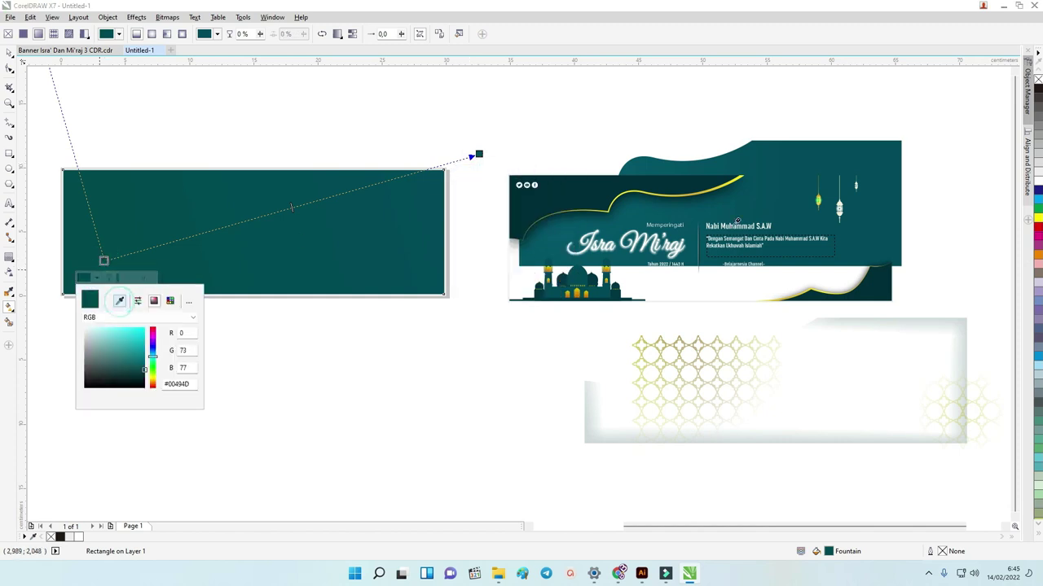
pyautogui.click(575, 220)
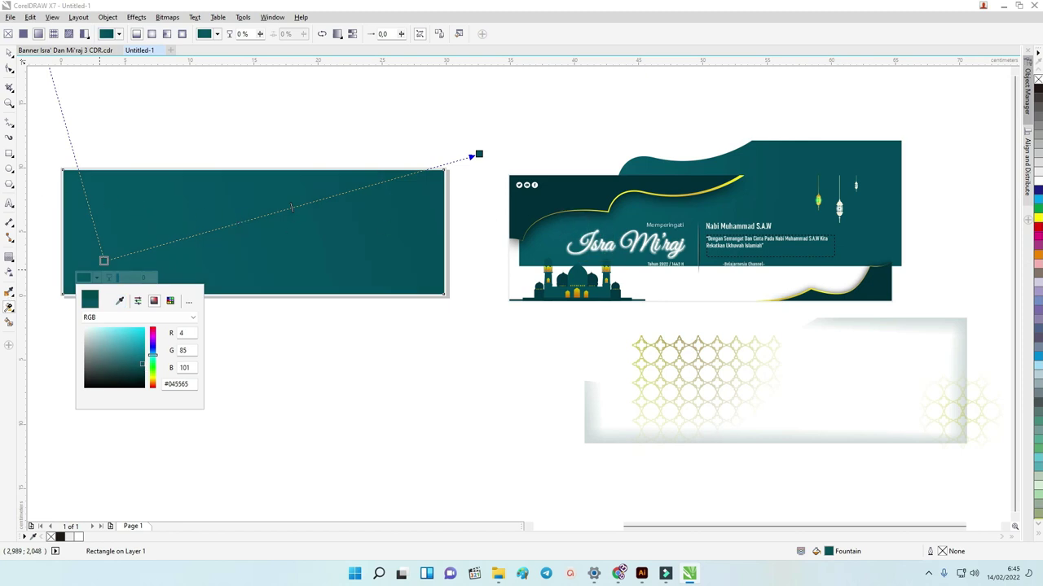
# Redirect the rectangle's gradient diagonally from near its upper-left corner to its lower-right corner and deselect it.
pyautogui.click(9, 307)
pyautogui.moveTo(102, 200); pyautogui.dragTo(405, 315)
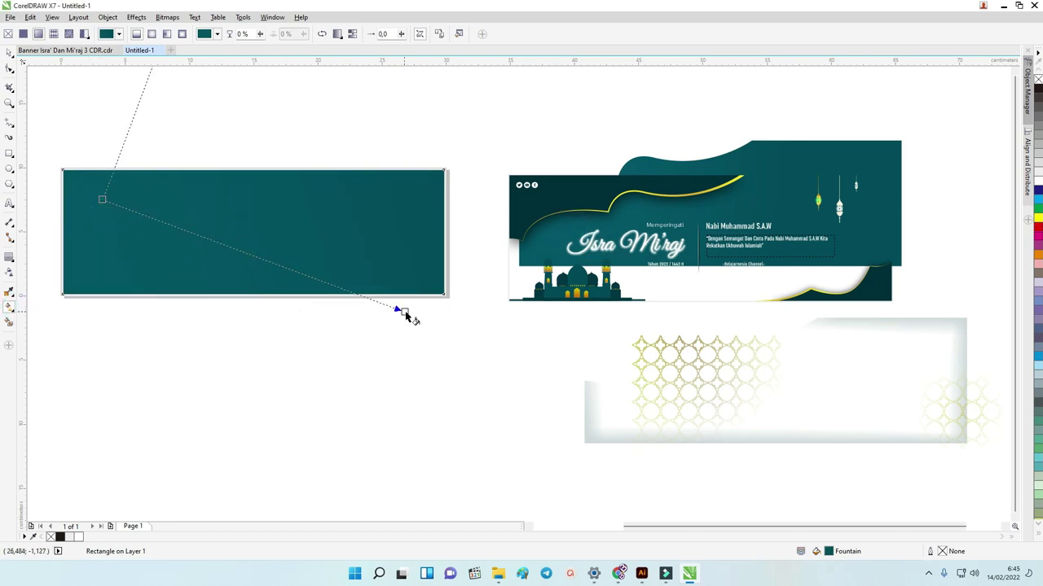
pyautogui.click(429, 291)
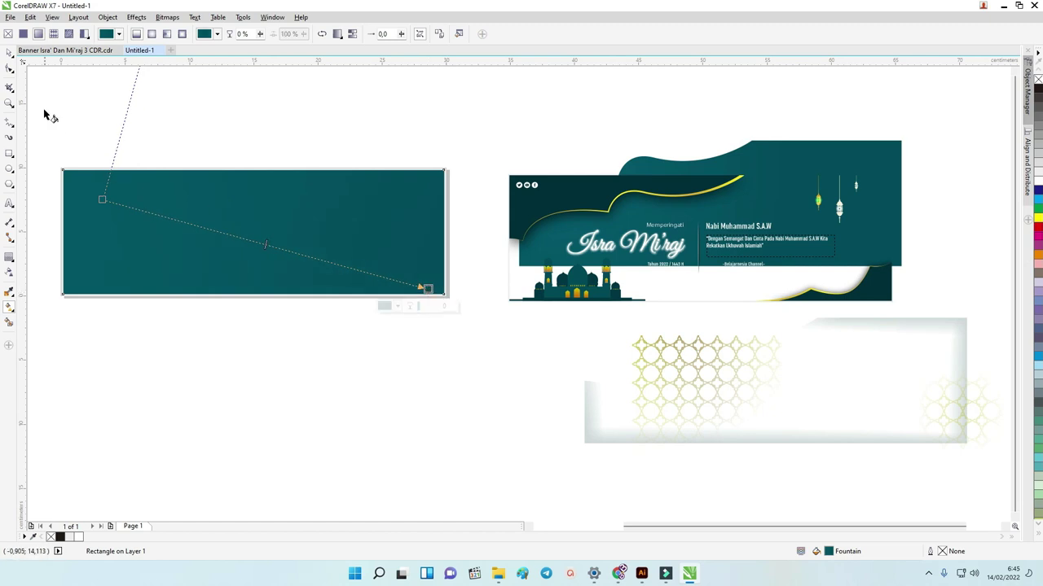
pyautogui.click(9, 52)
pyautogui.click(253, 93)
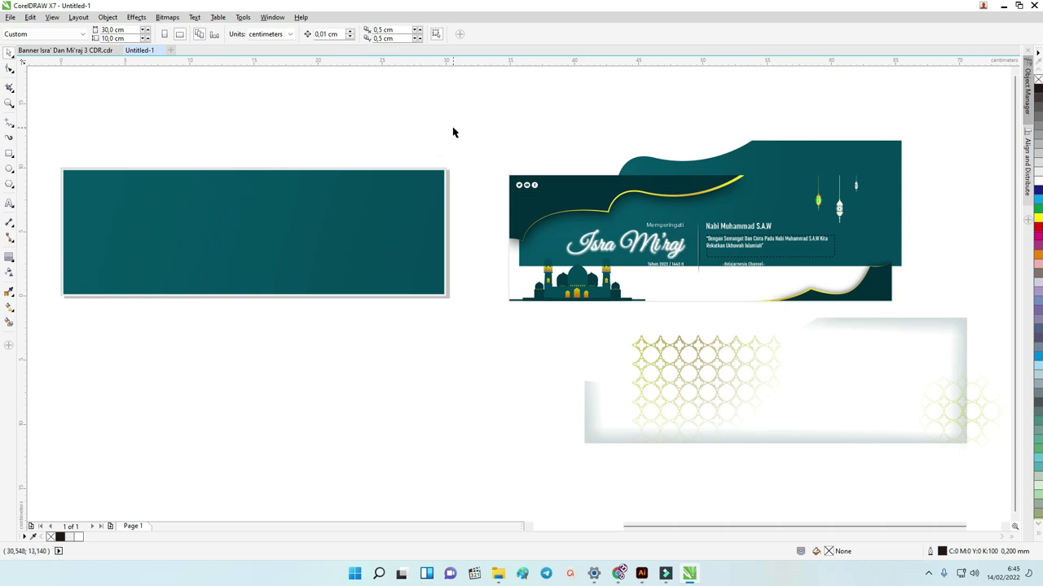
# Try out positions for the faded shadow frame over the reference banner pieces.
pyautogui.moveTo(915, 330); pyautogui.dragTo(764, 283)
pyautogui.click(797, 281)
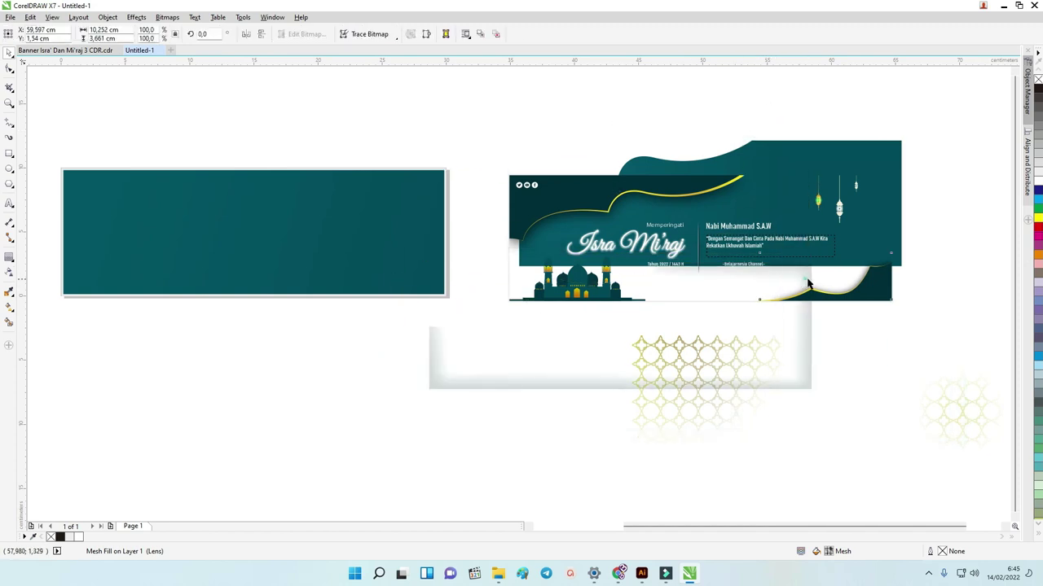
pyautogui.click(811, 325)
pyautogui.hotkey('ctrl', 'z')
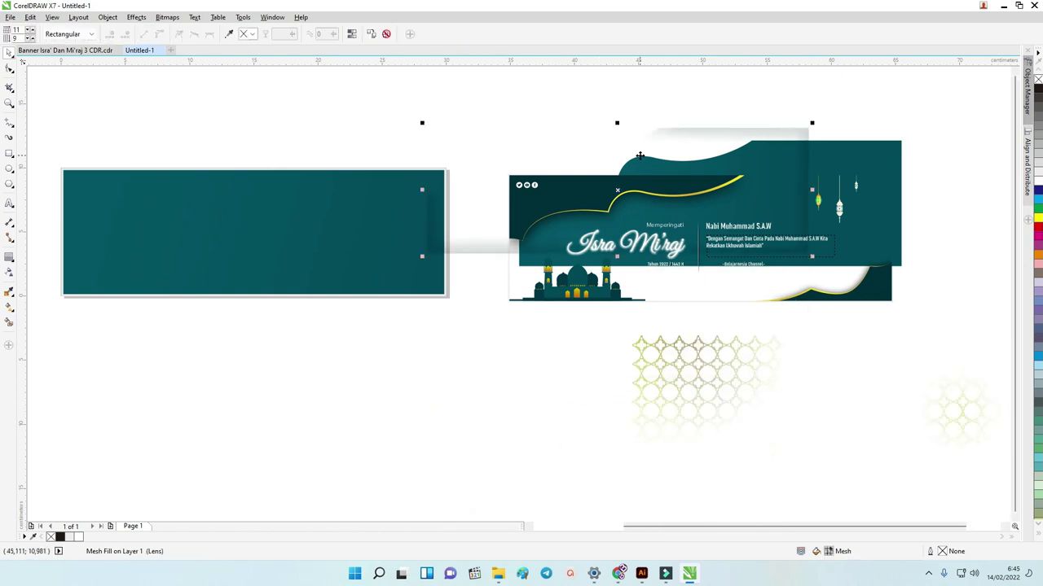
pyautogui.moveTo(694, 130); pyautogui.dragTo(679, 137)
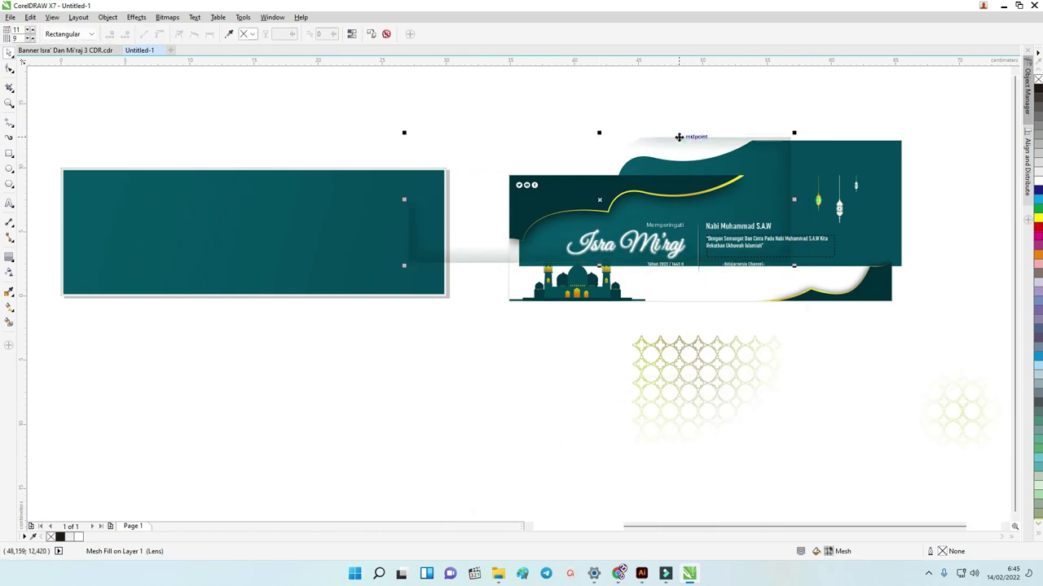
pyautogui.click(564, 120)
# Select all the separated reference banner pieces and move them farther right of the page.
pyautogui.scroll(-4, 537, 114)
pyautogui.moveTo(470, 89); pyautogui.dragTo(729, 245)
pyautogui.moveTo(586, 130); pyautogui.dragTo(689, 131)
pyautogui.click(559, 109)
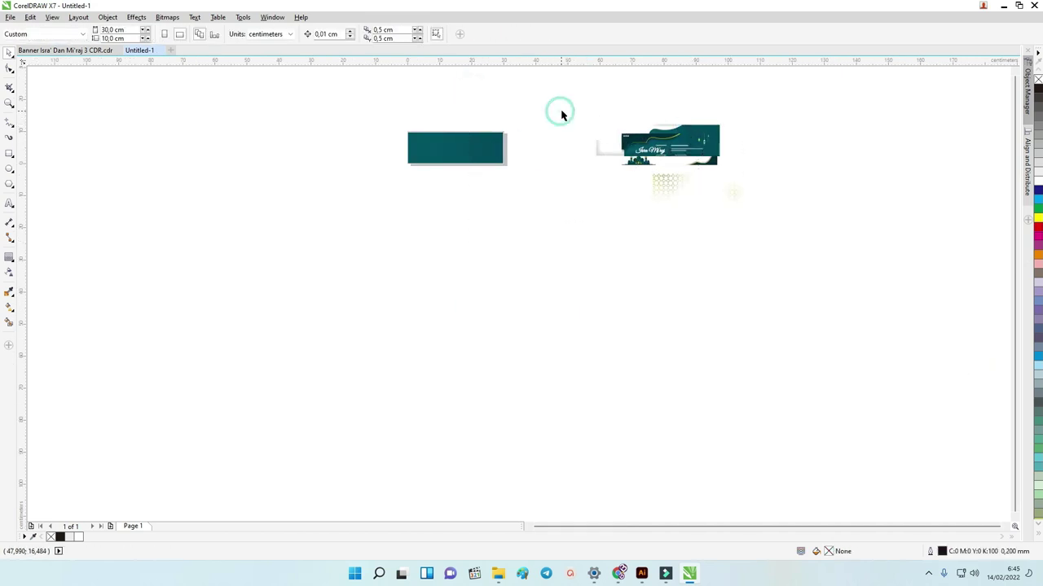
pyautogui.click(515, 114)
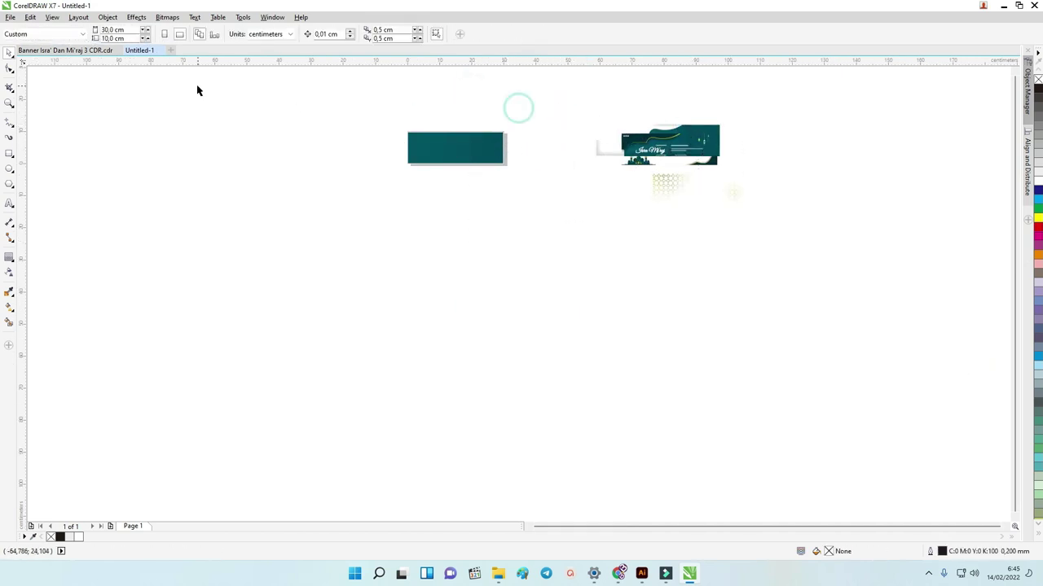
# Copy the finished teal banner from Banner Isra' Dan Mi'raj 3 CDR.cdr and paste it left of the page in Untitled-1.
pyautogui.click(94, 53)
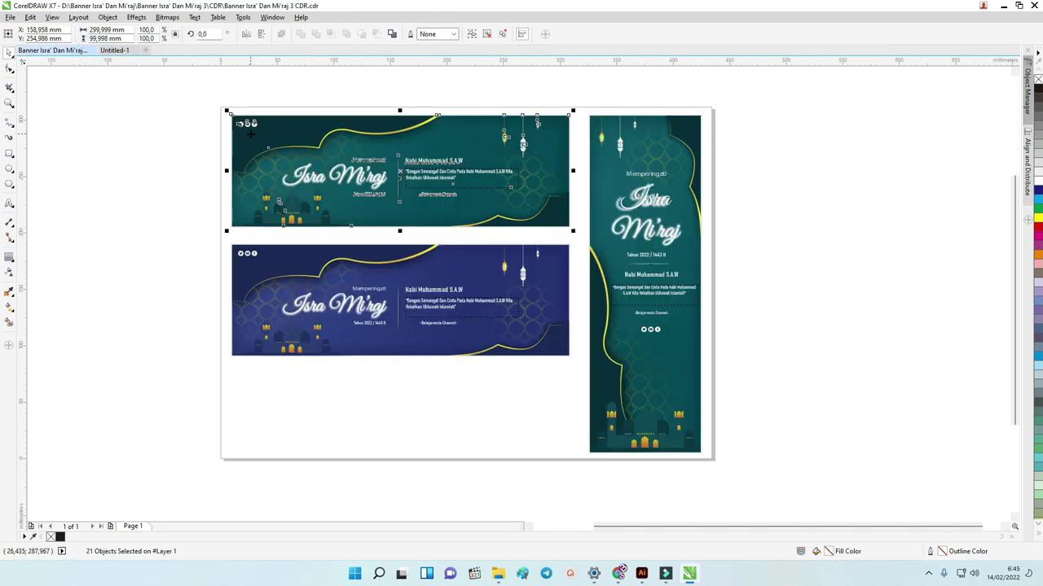
pyautogui.click(114, 50)
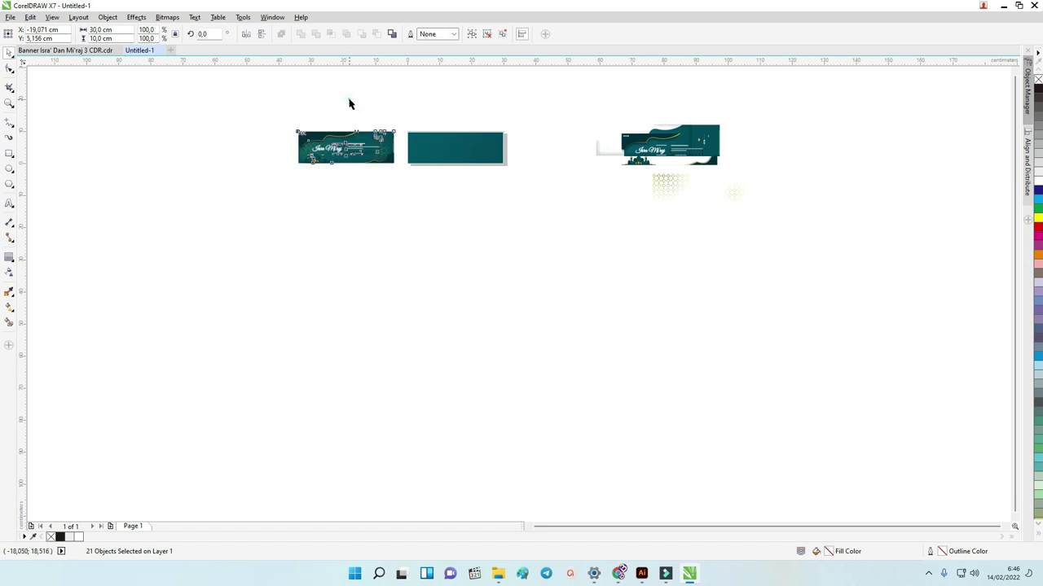
pyautogui.click(348, 104)
pyautogui.scroll(2, 311, 130)
pyautogui.scroll(-2, 728, 239)
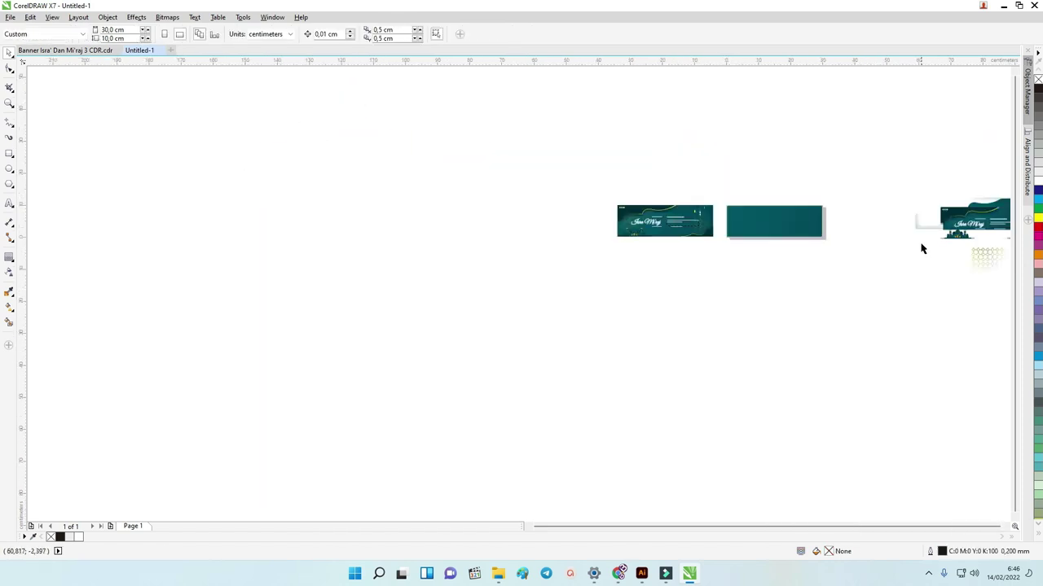
# Select all the separated reference banner pieces and move them back closer to the page.
pyautogui.press('z')
pyautogui.scroll(2, 839, 281)
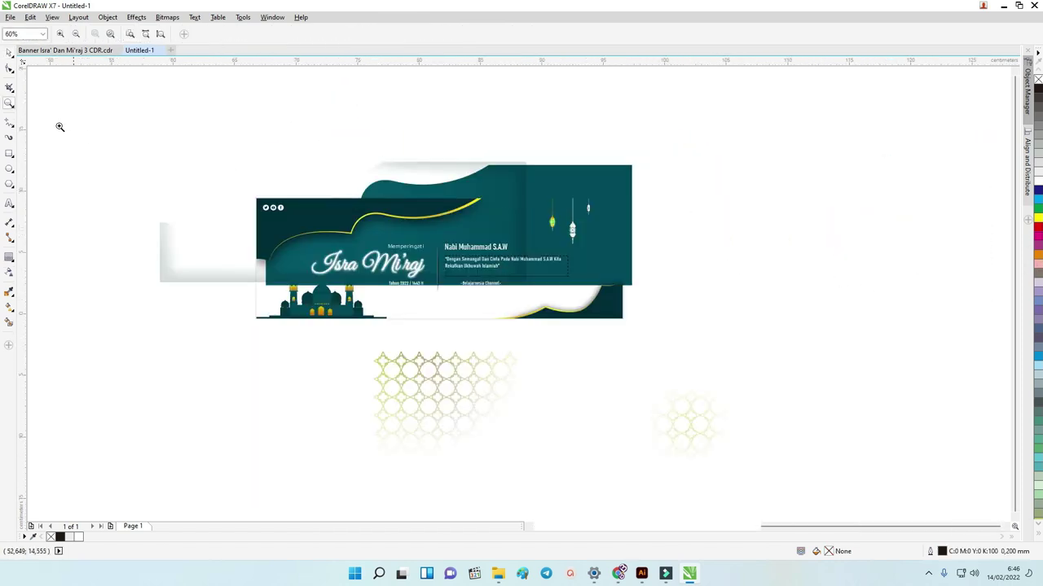
pyautogui.click(11, 57)
pyautogui.scroll(-1, 709, 366)
pyautogui.moveTo(302, 155); pyautogui.dragTo(769, 403)
pyautogui.moveTo(495, 206); pyautogui.dragTo(328, 209)
pyautogui.click(326, 161)
# Move the faded shadow frame down to the lower left of the reference banner pieces, into the space beside the page.
pyautogui.press('z')
pyautogui.moveTo(544, 347); pyautogui.dragTo(41, 144)
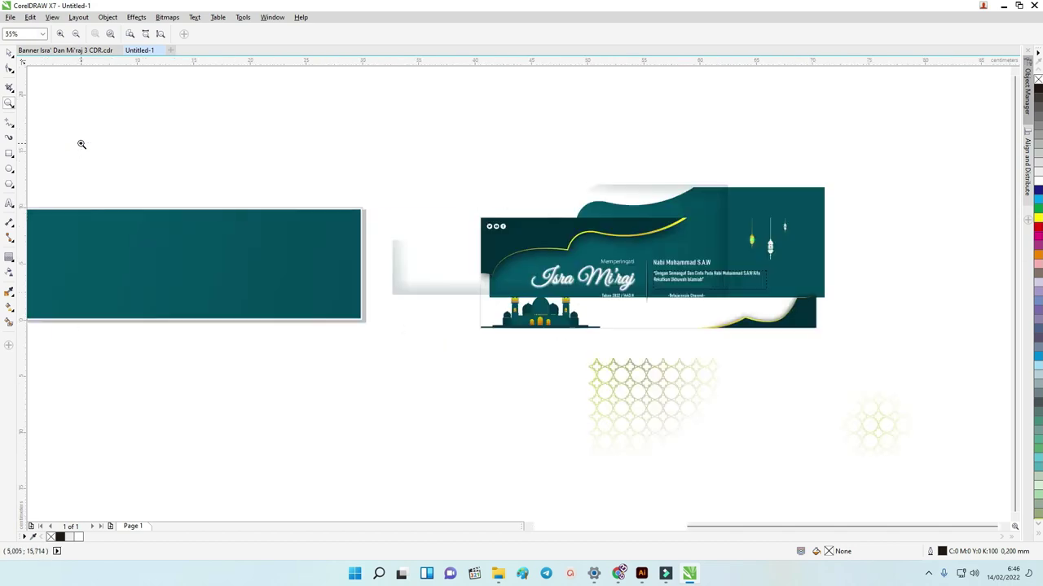
pyautogui.click(10, 53)
pyautogui.moveTo(769, 527); pyautogui.dragTo(699, 518)
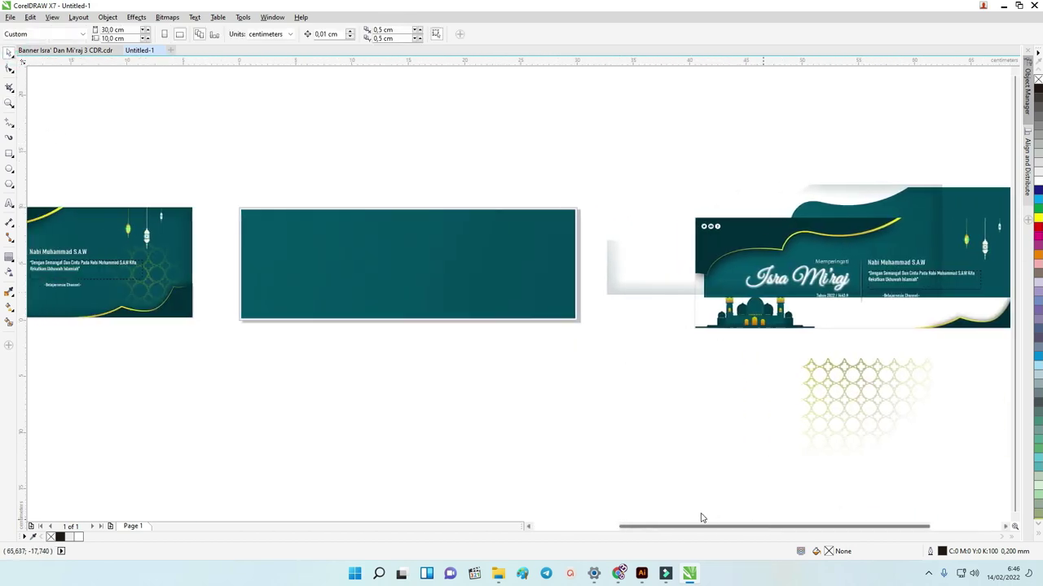
pyautogui.click(796, 220)
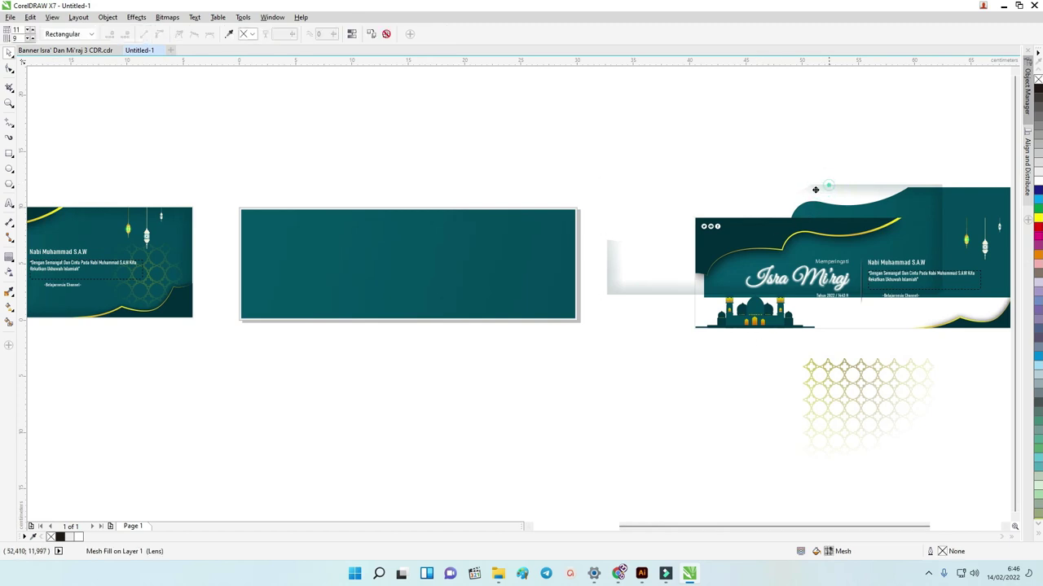
pyautogui.moveTo(607, 323); pyautogui.dragTo(621, 356)
# Apply a mesh fill to the teal page rectangle and add six vertical mesh lines across its left half.
pyautogui.click(451, 285)
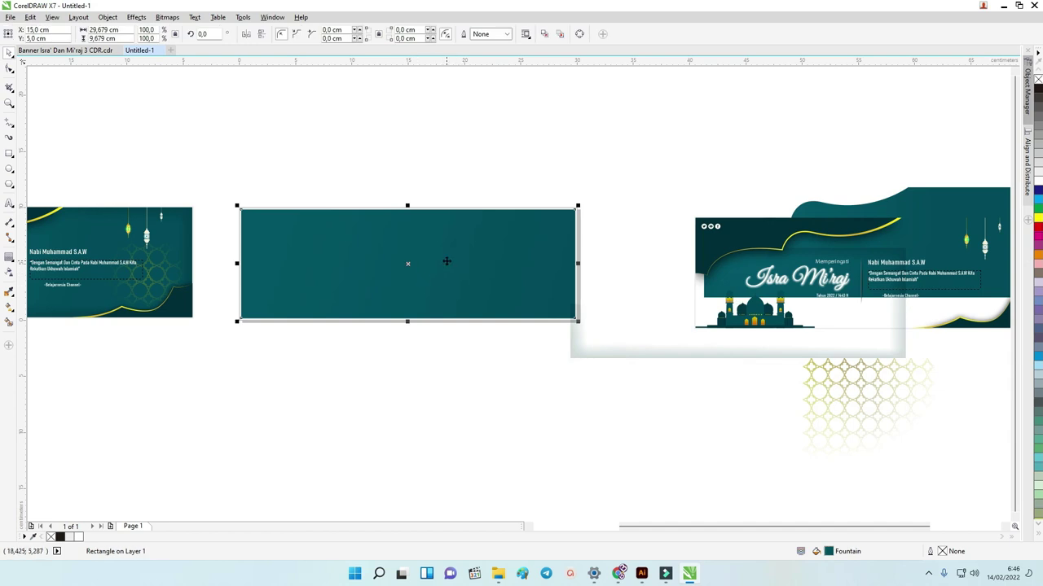
pyautogui.moveTo(446, 261); pyautogui.dragTo(445, 397)
pyautogui.press('Escape')
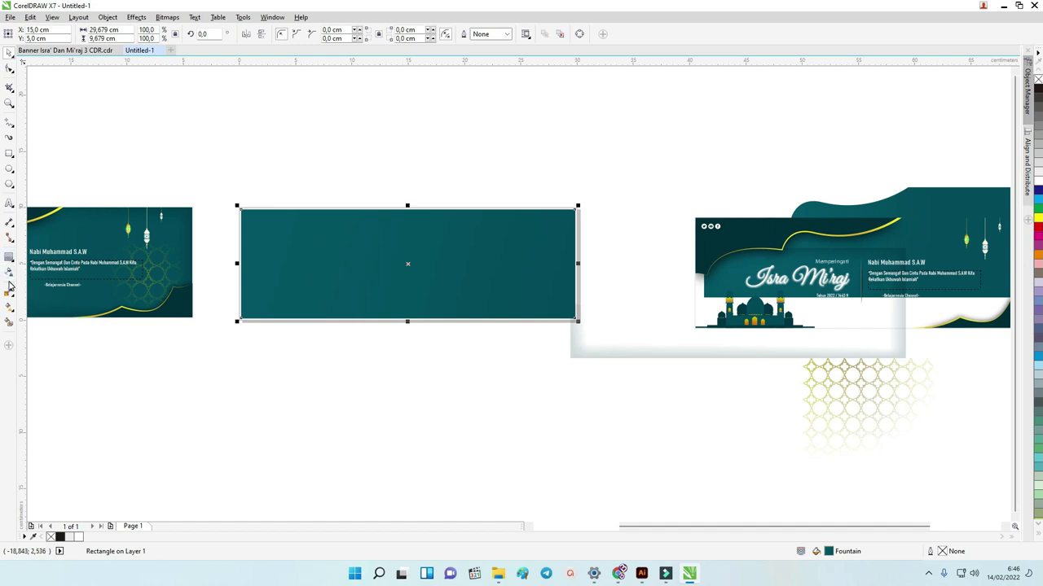
pyautogui.click(8, 309)
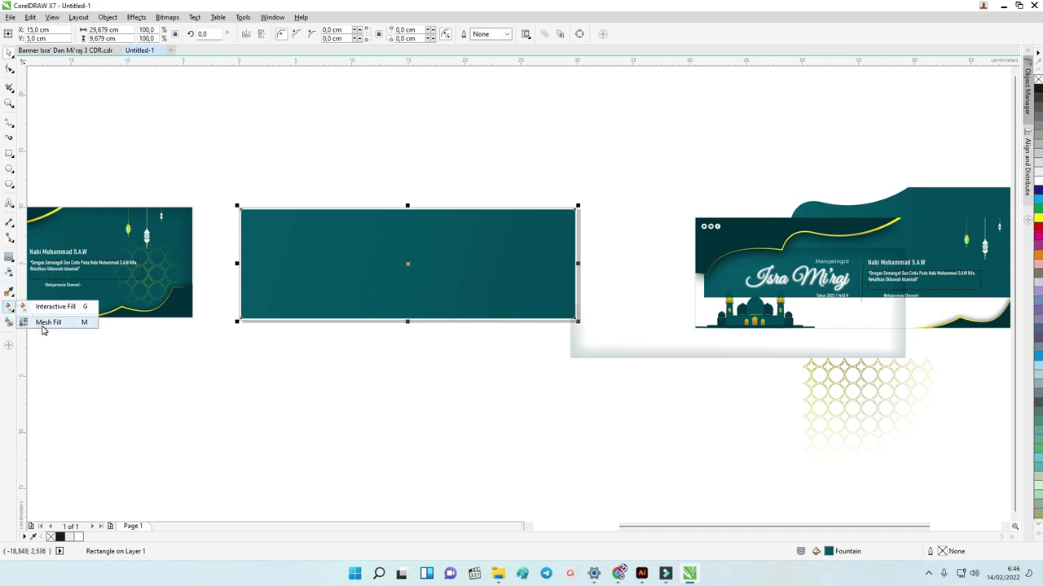
pyautogui.click(41, 326)
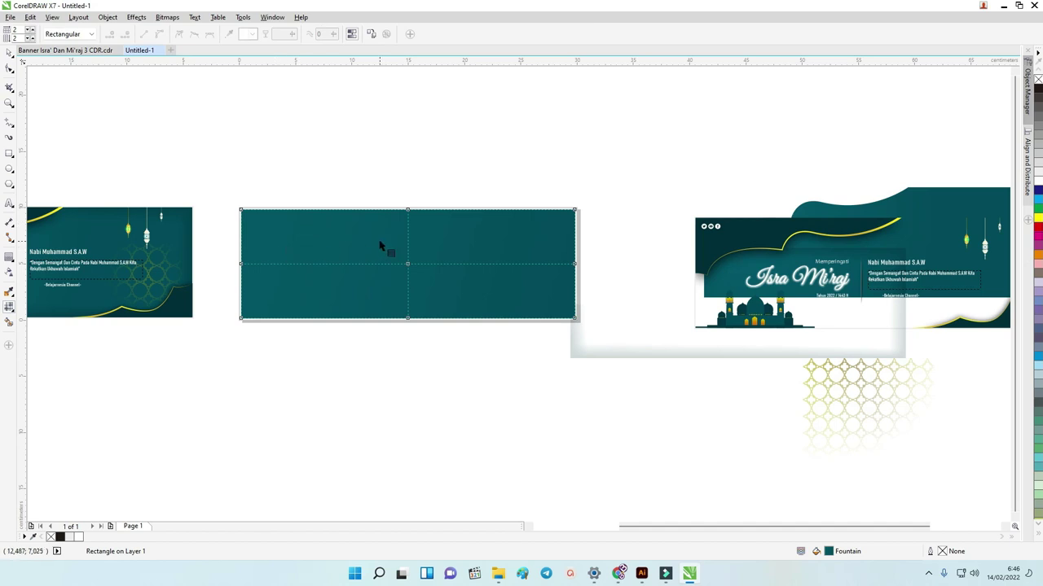
pyautogui.click(388, 263)
pyautogui.doubleClick(388, 263)
pyautogui.doubleClick(364, 263)
pyautogui.doubleClick(325, 264)
pyautogui.doubleClick(296, 263)
pyautogui.doubleClick(268, 263)
pyautogui.click(256, 263)
pyautogui.click(256, 263)
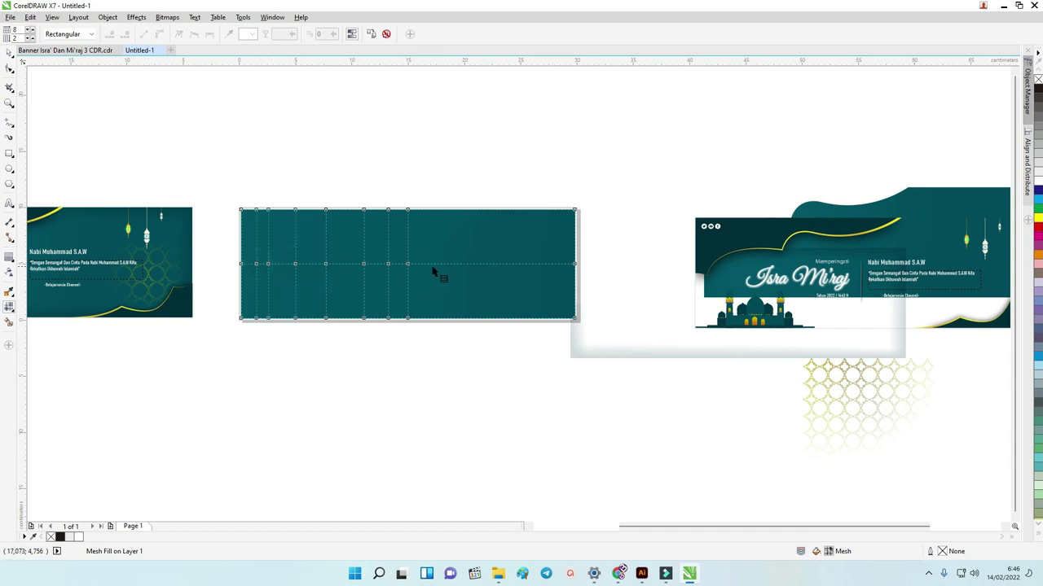
# Add vertical mesh lines across the rectangle's right half to bring the mesh to 14 columns.
pyautogui.doubleClick(435, 263)
pyautogui.doubleClick(468, 264)
pyautogui.doubleClick(513, 263)
pyautogui.doubleClick(557, 263)
# Add one horizontal mesh line near the rectangle's top edge and one near its bottom edge, making four rows.
pyautogui.click(556, 225)
pyautogui.doubleClick(556, 227)
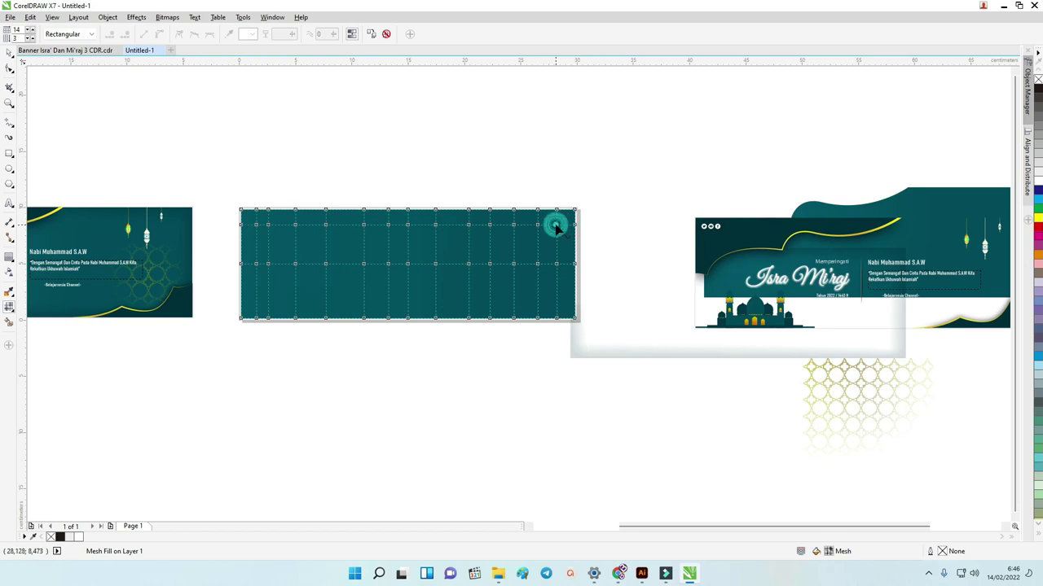
pyautogui.doubleClick(257, 300)
# Colour the mesh nodes along the rectangle's top and left edges with the pale grey sampled from the shadow frame's lower-right corner.
pyautogui.moveTo(223, 193); pyautogui.dragTo(611, 227)
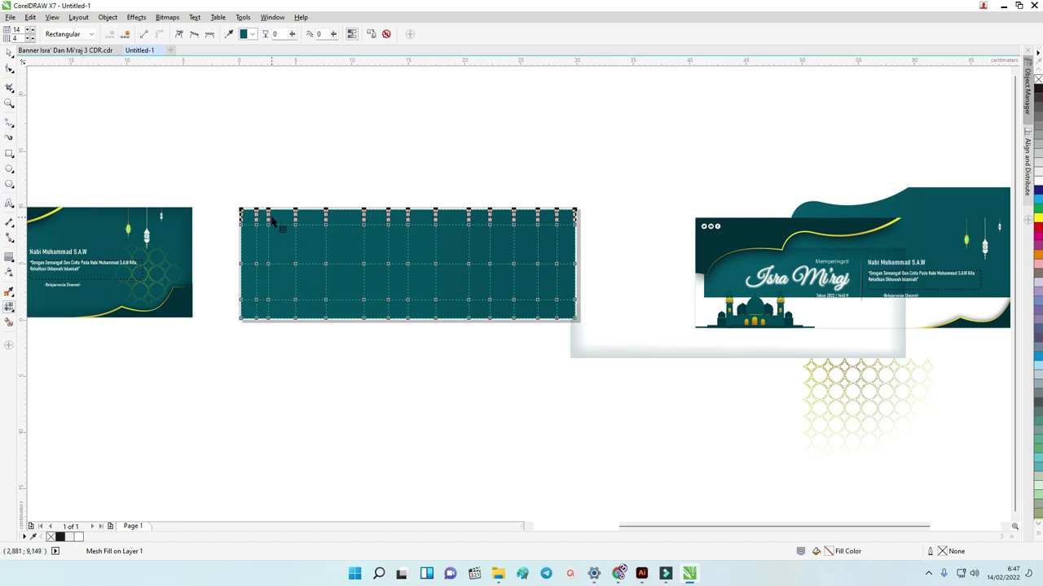
pyautogui.click(252, 33)
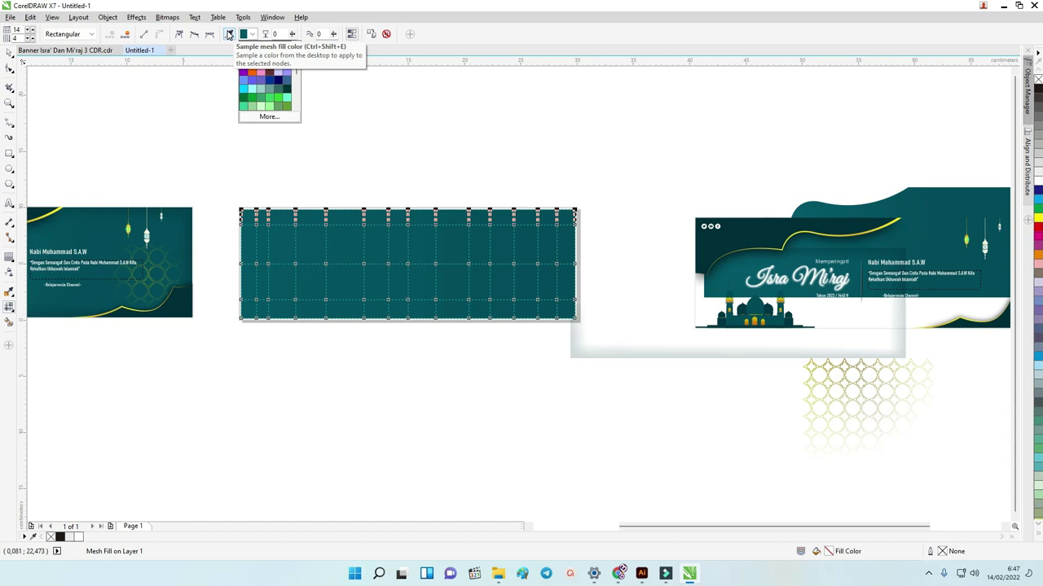
pyautogui.click(229, 33)
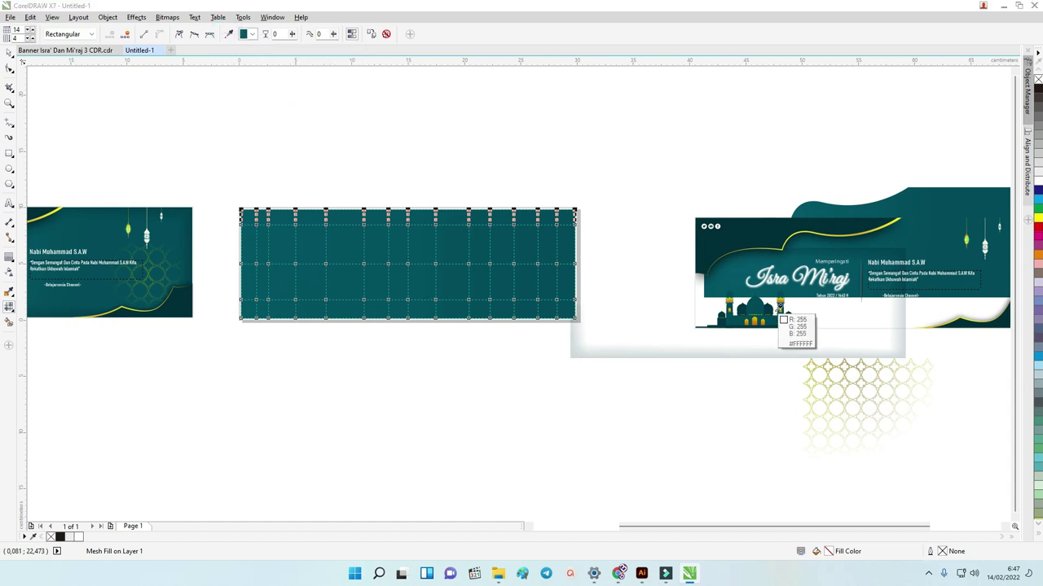
pyautogui.click(907, 352)
pyautogui.scroll(2, 271, 200)
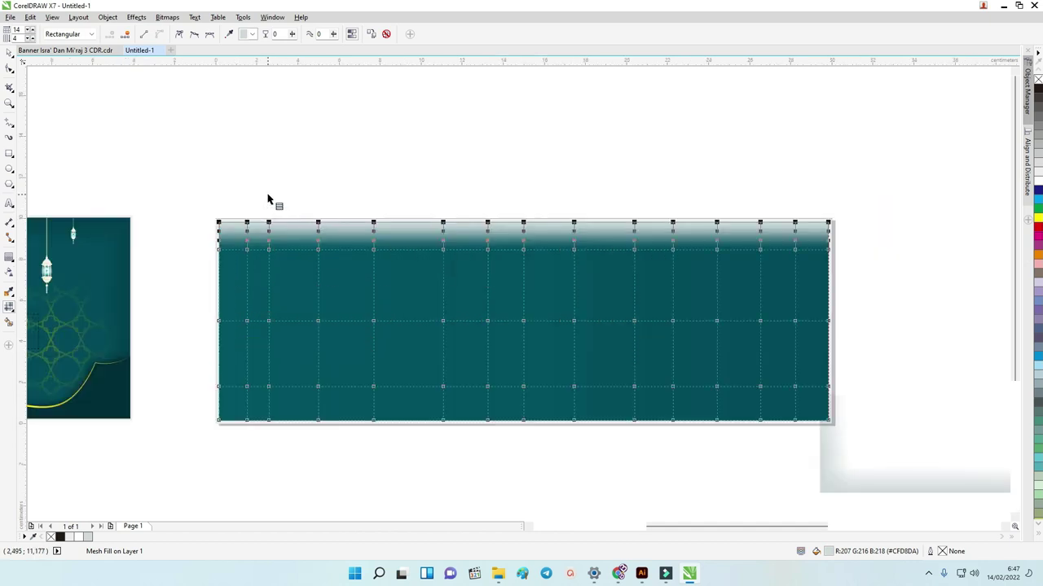
pyautogui.scroll(-2, 270, 200)
pyautogui.moveTo(227, 198); pyautogui.dragTo(259, 322)
pyautogui.click(243, 36)
pyautogui.click(847, 342)
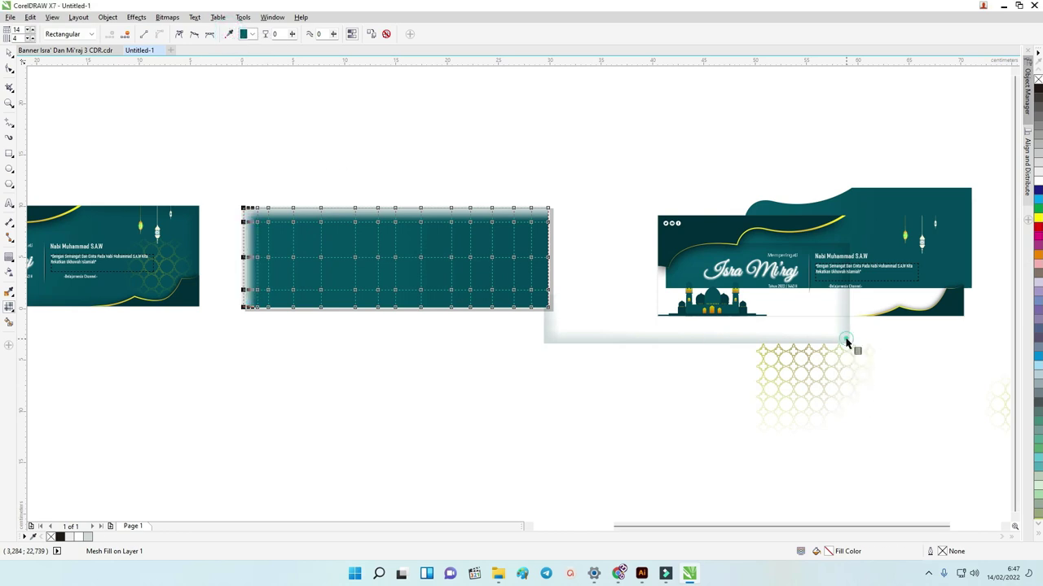
# Colour the mesh nodes along the rectangle's bottom and right edges with pale grey sampled from the shadow frame's corner.
pyautogui.moveTo(245, 329); pyautogui.dragTo(554, 307)
pyautogui.click(231, 35)
pyautogui.click(847, 342)
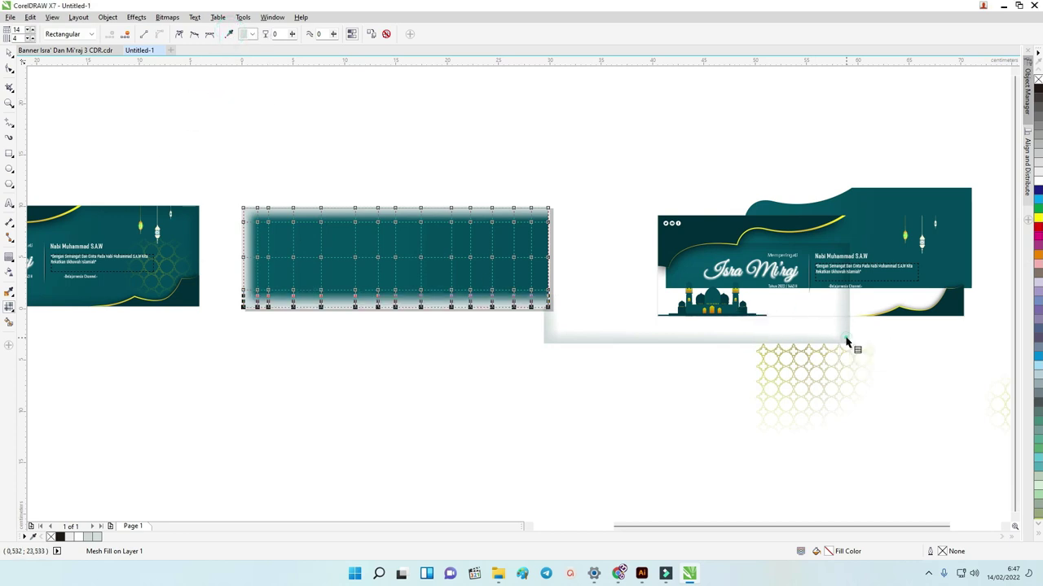
pyautogui.moveTo(524, 183); pyautogui.dragTo(588, 341)
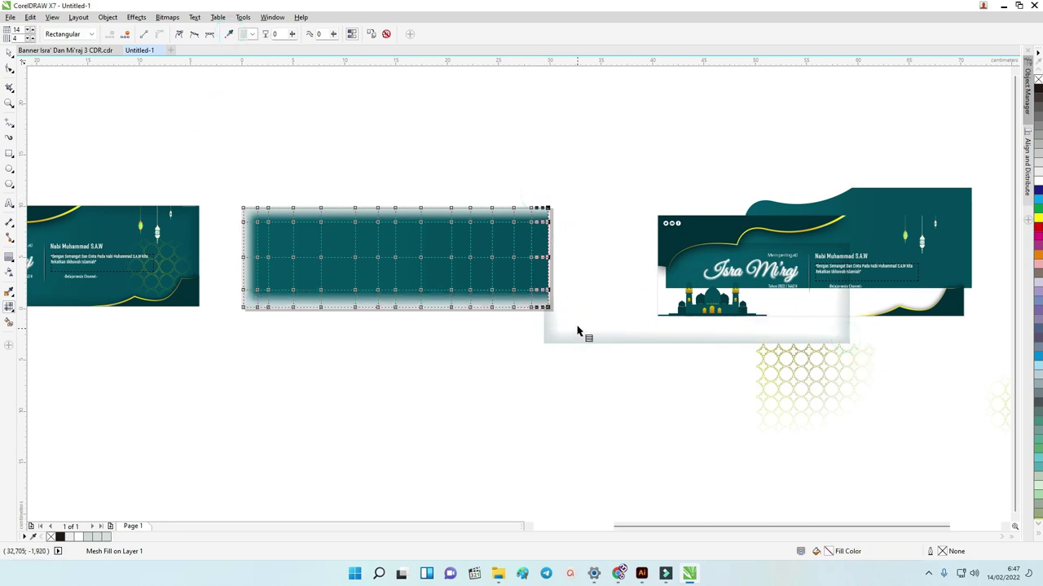
pyautogui.click(231, 35)
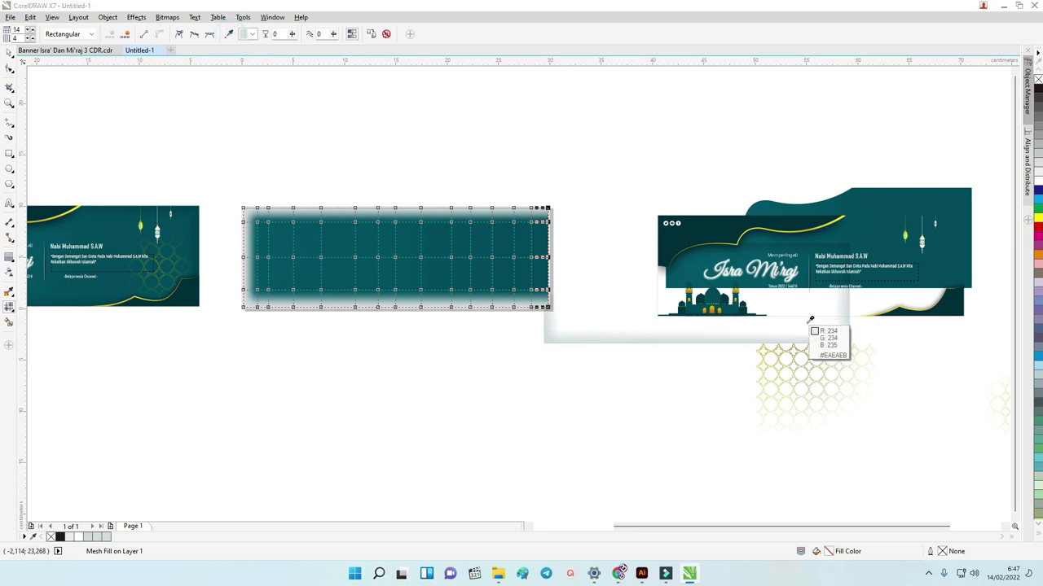
pyautogui.click(848, 338)
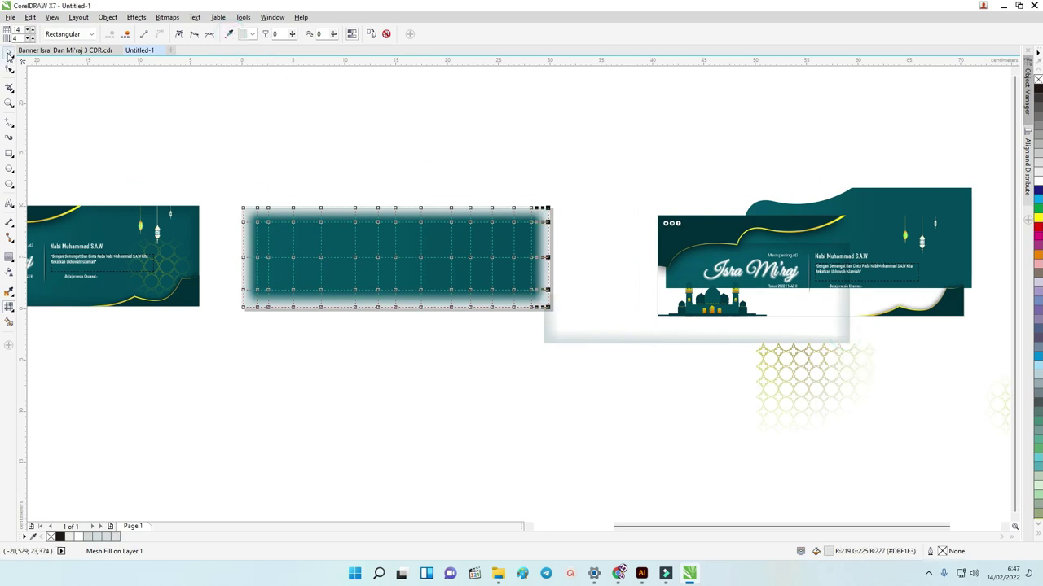
# Select all interior mesh nodes of the rectangle and set their transparency to 100.
pyautogui.scroll(2, 259, 228)
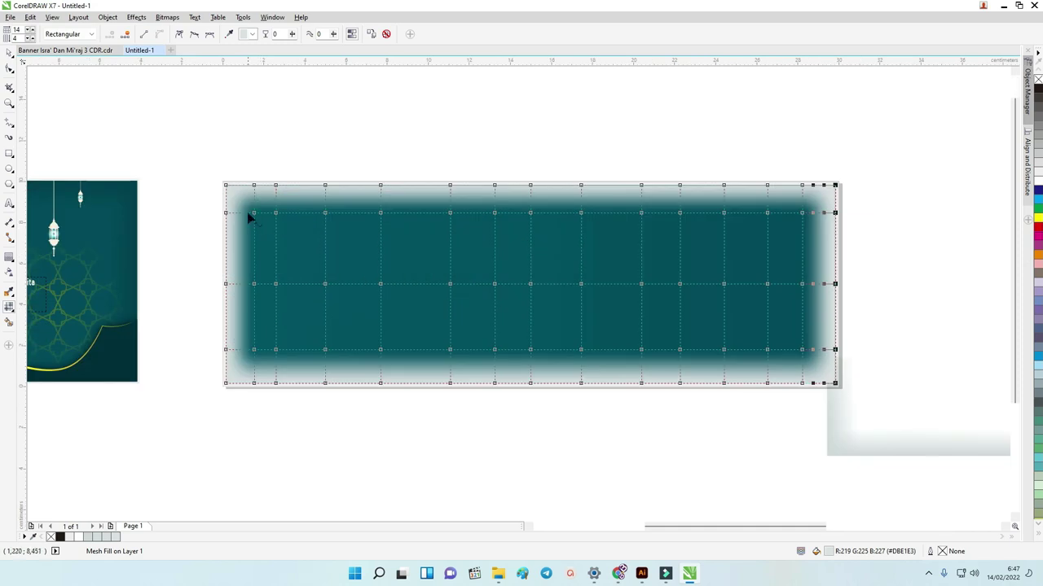
pyautogui.moveTo(242, 205); pyautogui.dragTo(812, 366)
pyautogui.scroll(-2, 349, 114)
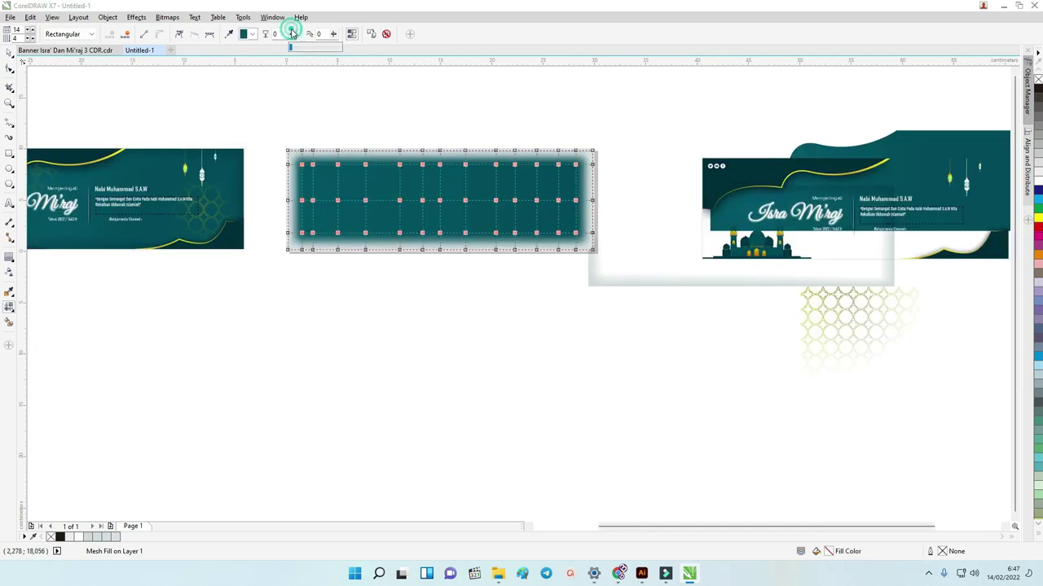
pyautogui.moveTo(294, 37); pyautogui.dragTo(320, 46)
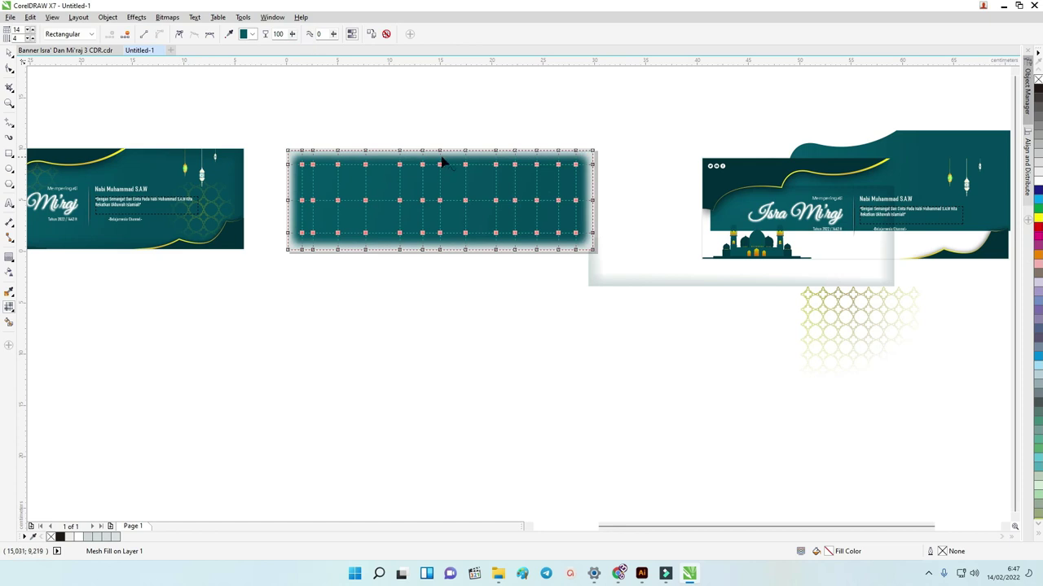
pyautogui.click(10, 51)
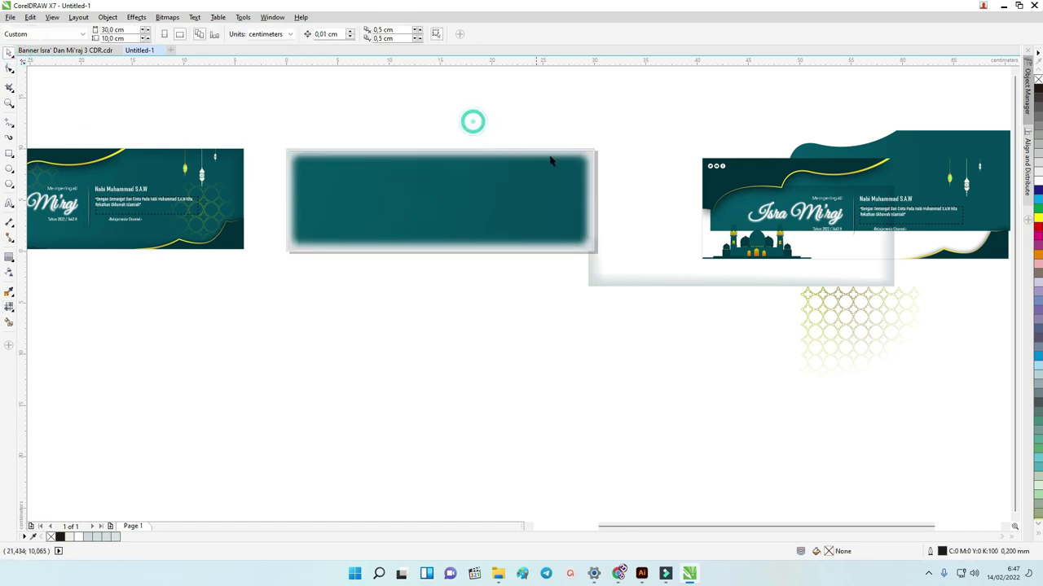
# Set the mesh-filled rectangle's transparency merge mode to Multiply.
pyautogui.moveTo(592, 161); pyautogui.dragTo(567, 171)
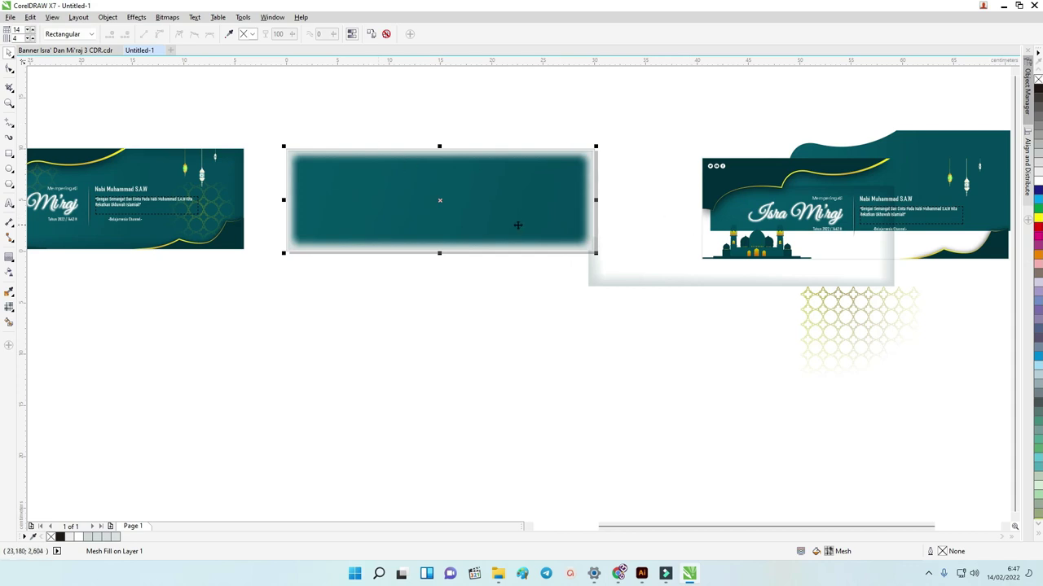
pyautogui.click(9, 274)
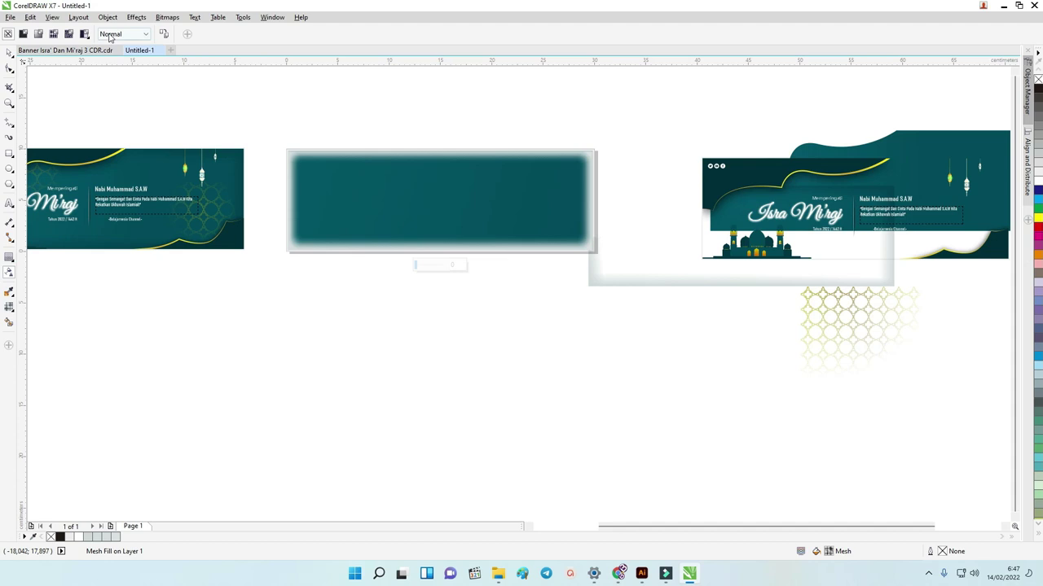
pyautogui.click(124, 33)
pyautogui.click(122, 91)
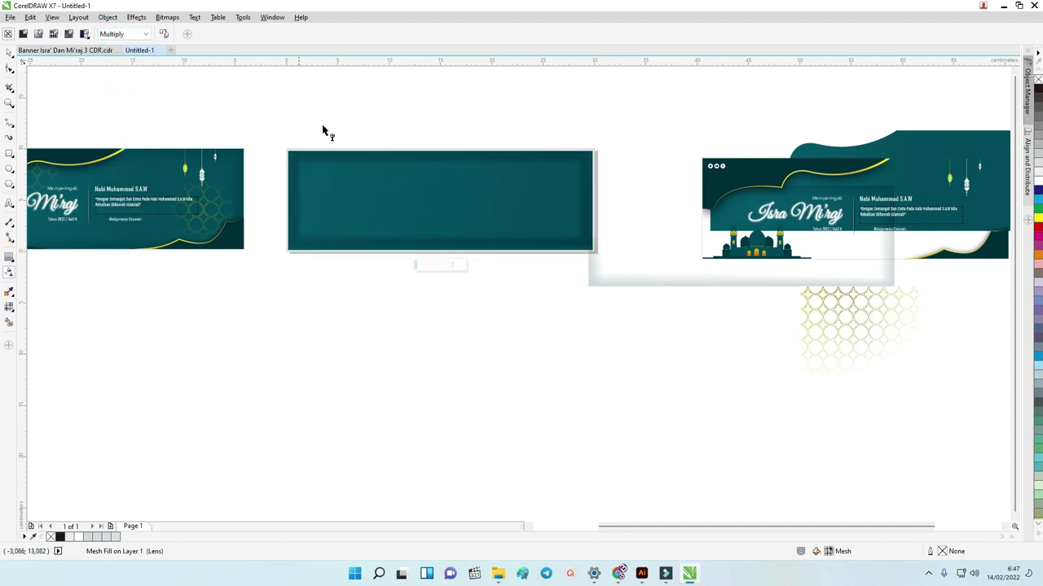
pyautogui.scroll(1, 344, 140)
pyautogui.scroll(-1, 344, 141)
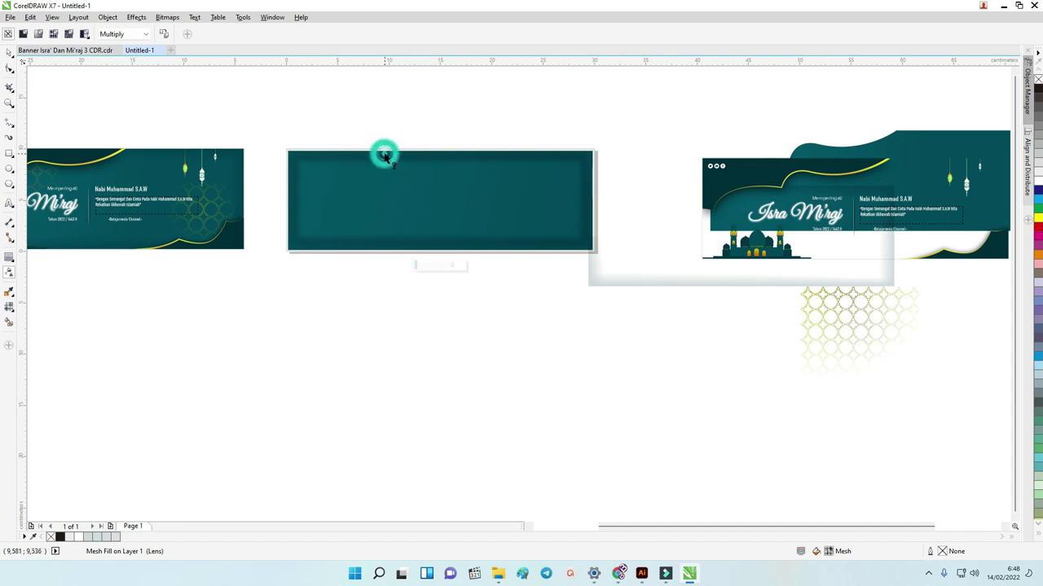
pyautogui.press('space')
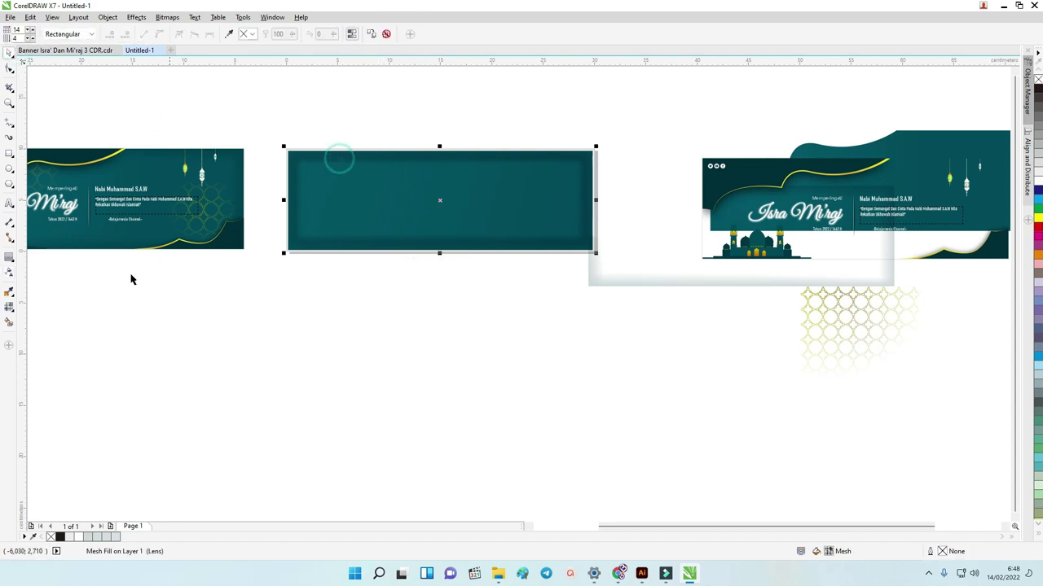
# Apply a uniform transparency of 96 to the mesh-filled rectangle.
pyautogui.click(10, 274)
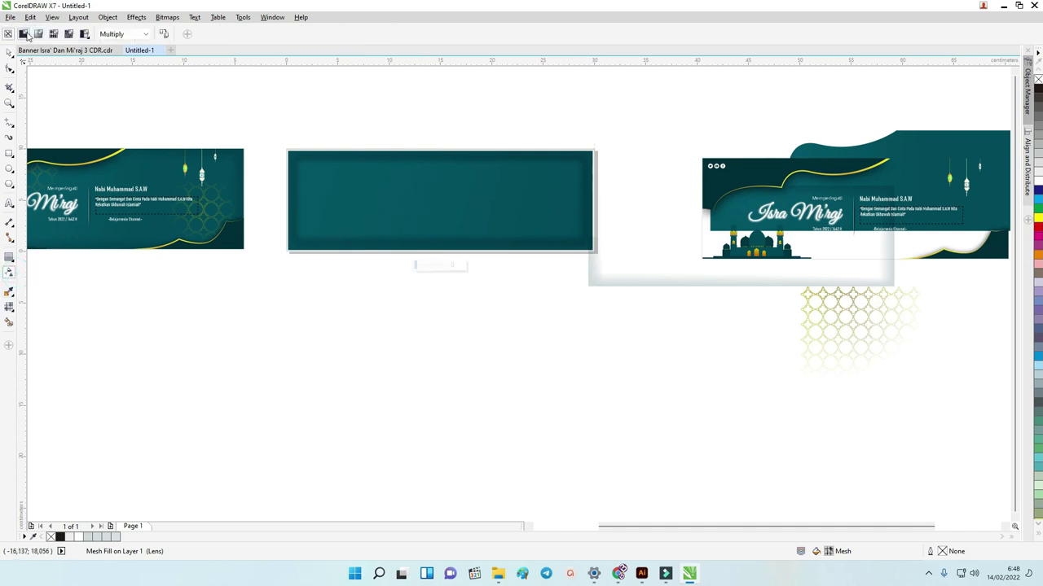
pyautogui.click(23, 33)
pyautogui.click(246, 33)
pyautogui.moveTo(254, 47)
pyautogui.mouseDown()
pyautogui.moveTo(266, 51)
pyautogui.moveTo(258, 41)
pyautogui.mouseUp()
pyautogui.click(249, 34)
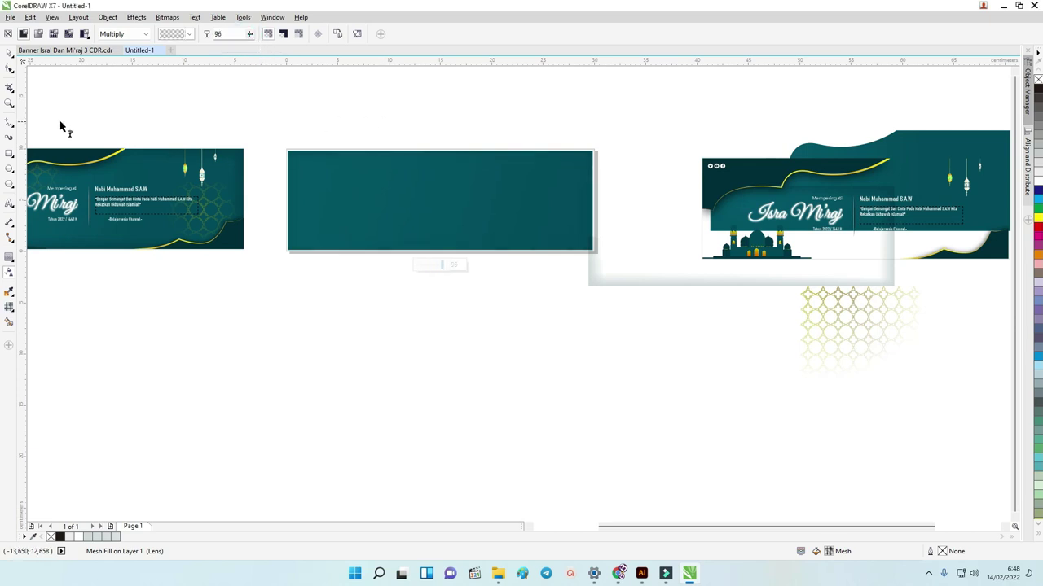
pyautogui.click(10, 52)
pyautogui.click(391, 158)
pyautogui.moveTo(391, 158); pyautogui.dragTo(364, 249)
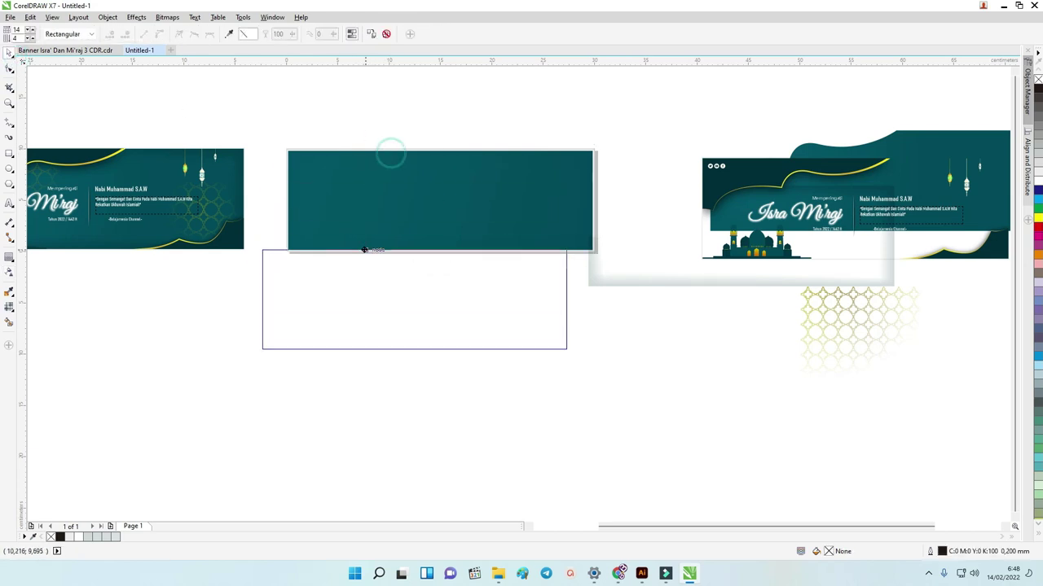
pyautogui.click(454, 140)
pyautogui.click(375, 153)
pyautogui.click(401, 123)
pyautogui.press('m')
# Adjust the mesh-filled rectangle's uniform transparency, trying 51 and settling on 78, and deselect it.
pyautogui.click(387, 155)
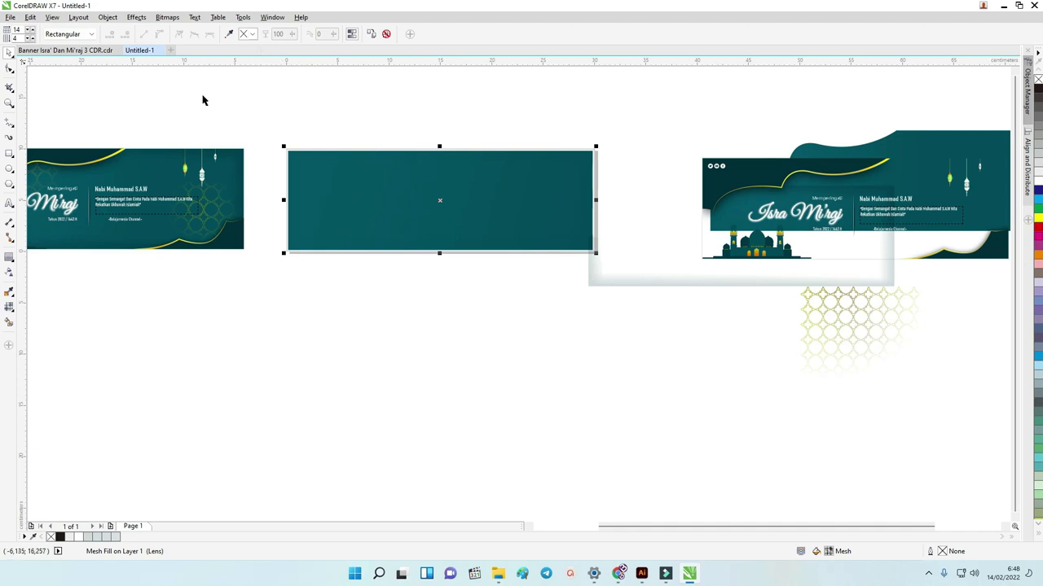
pyautogui.click(10, 272)
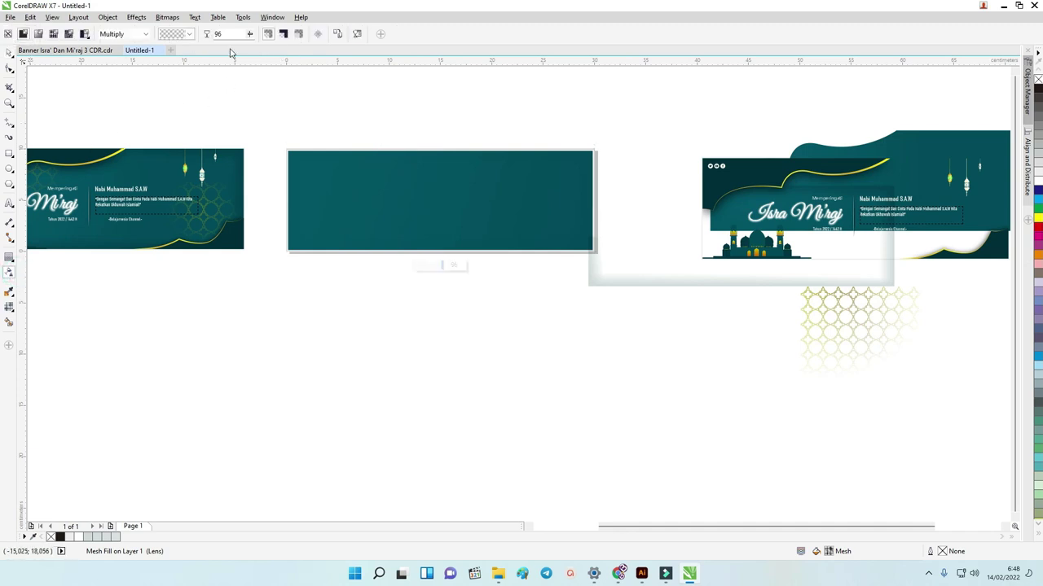
pyautogui.write('51')
pyautogui.press('Return')
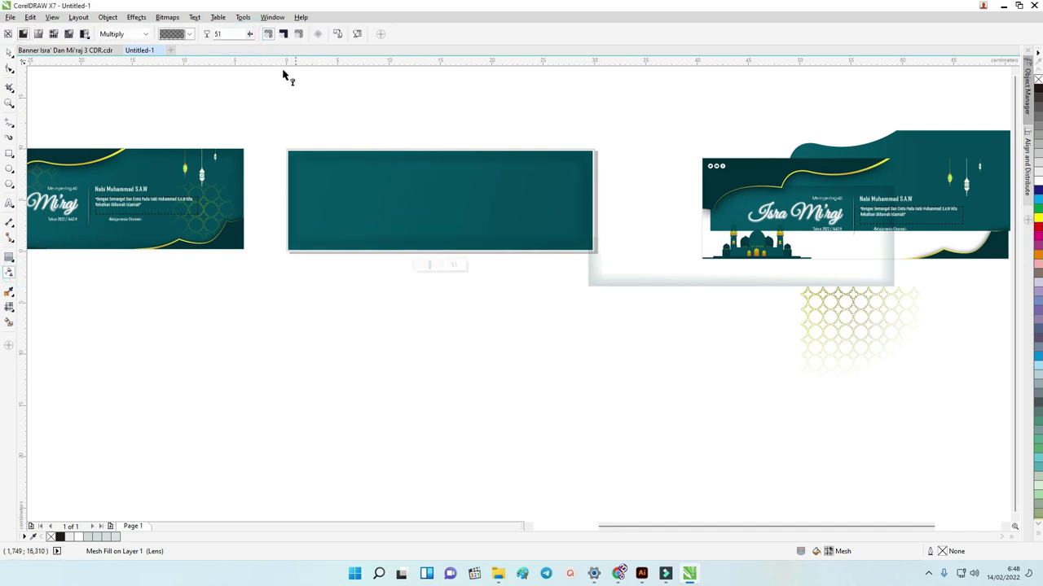
pyautogui.moveTo(251, 39); pyautogui.dragTo(261, 36)
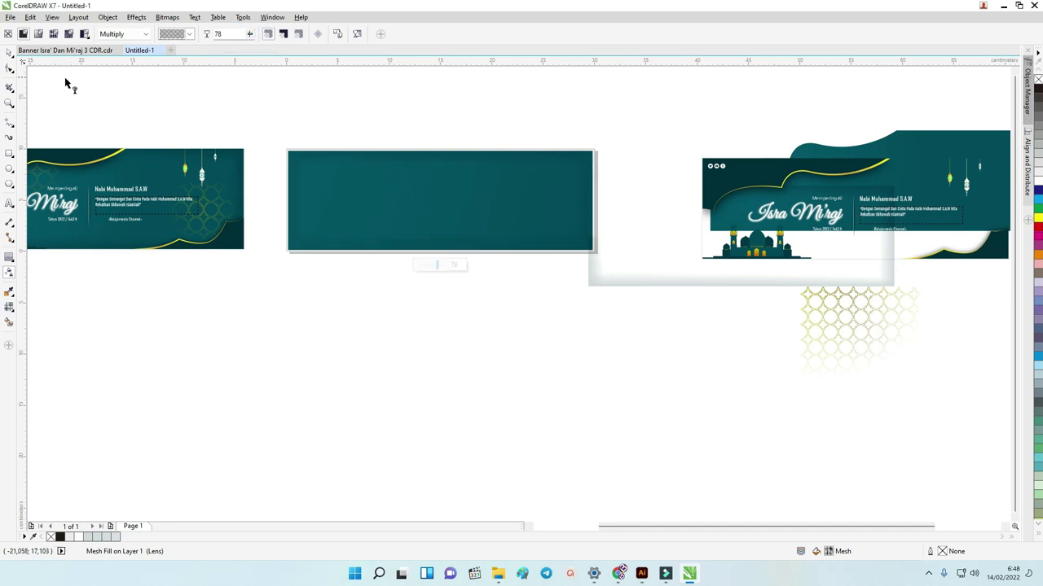
pyautogui.click(10, 52)
pyautogui.click(443, 113)
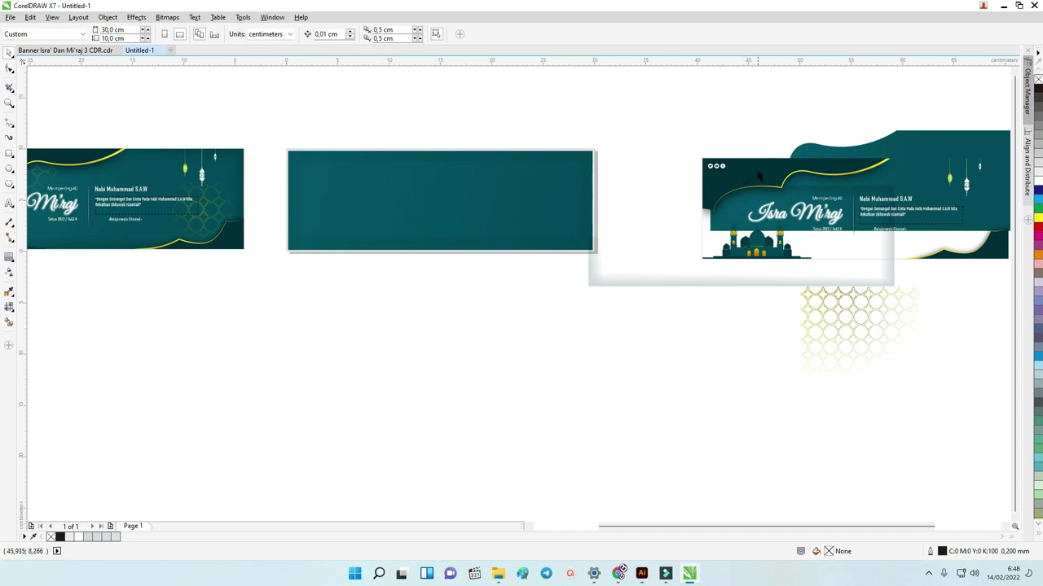
pyautogui.scroll(2, 731, 199)
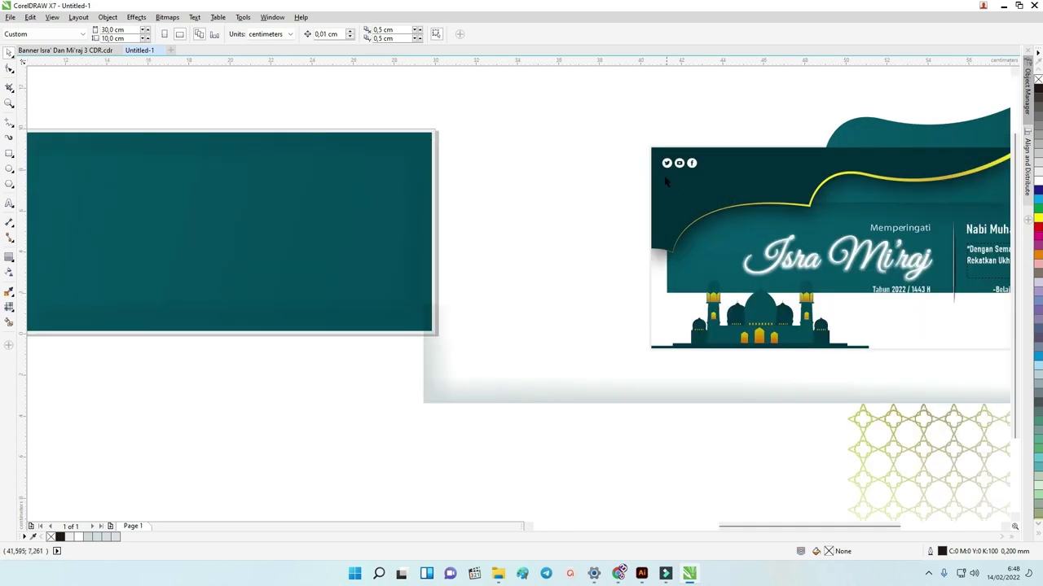
pyautogui.scroll(-2, 655, 204)
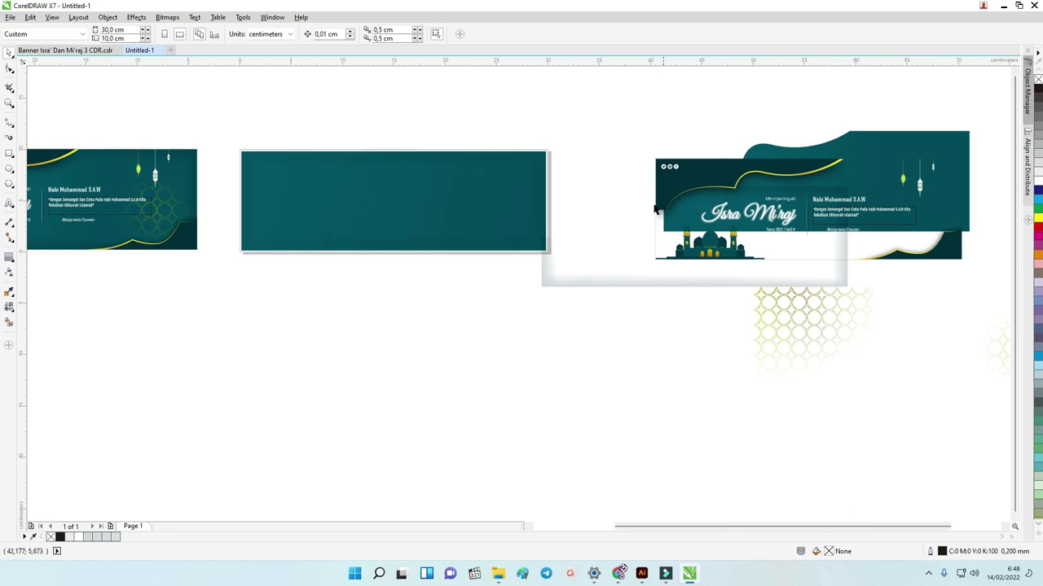
pyautogui.scroll(-2, 841, 178)
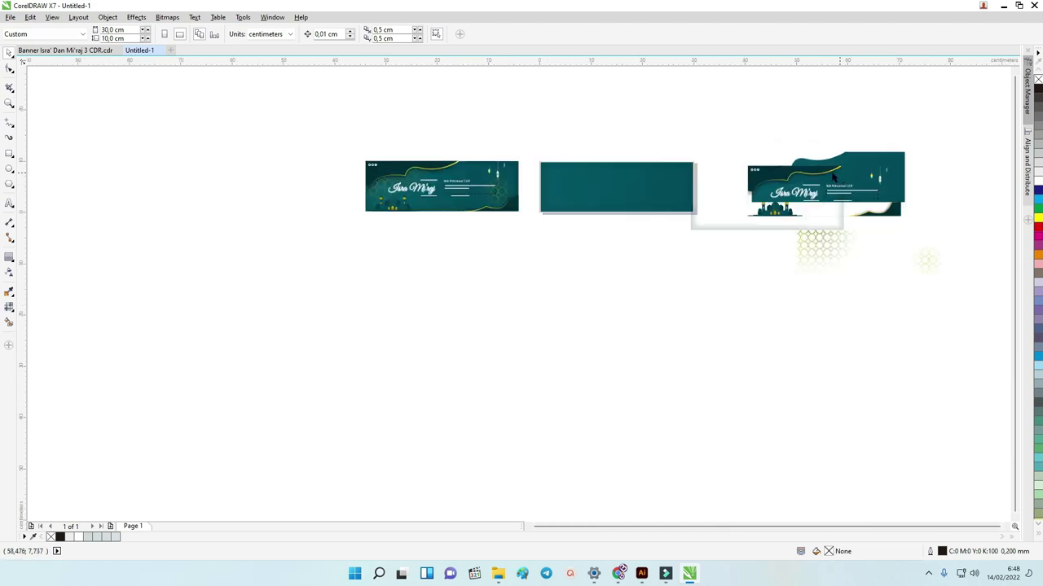
pyautogui.scroll(4, 370, 180)
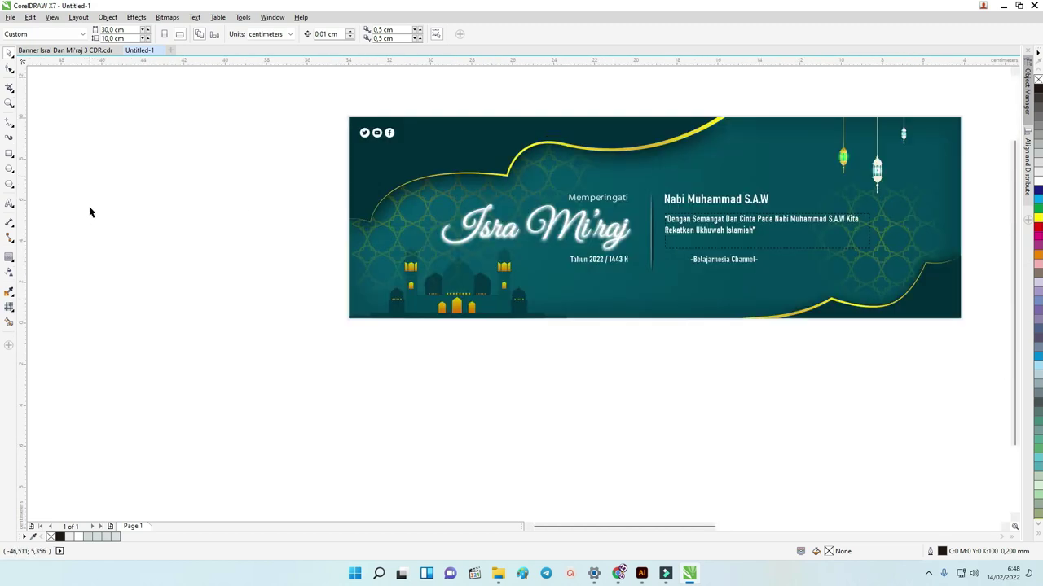
# Trace the short left end of the reference's upper gold wave with the Bézier tool, starting just outside the banner's left edge.
pyautogui.click(12, 126)
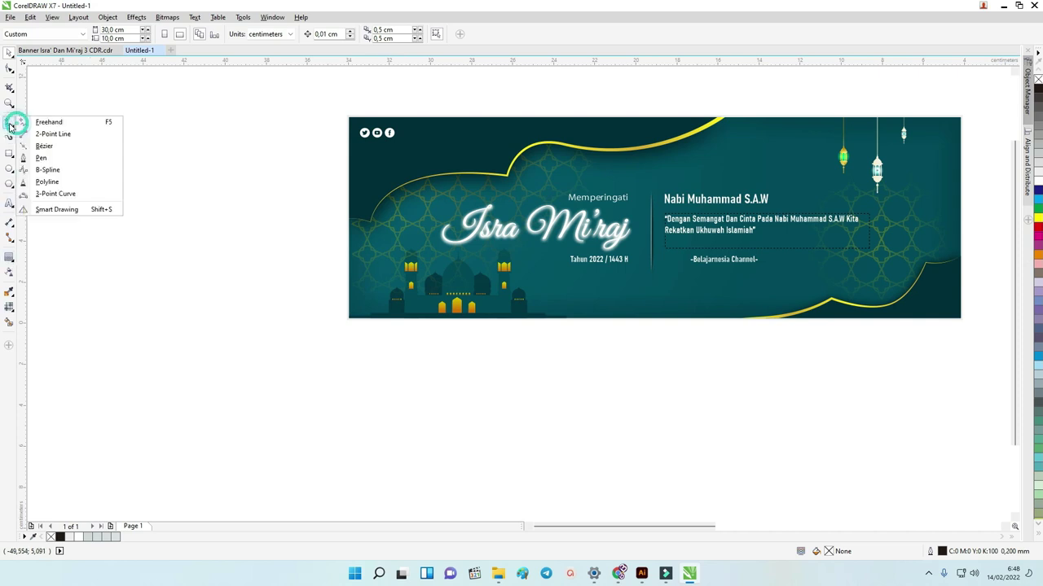
pyautogui.click(37, 121)
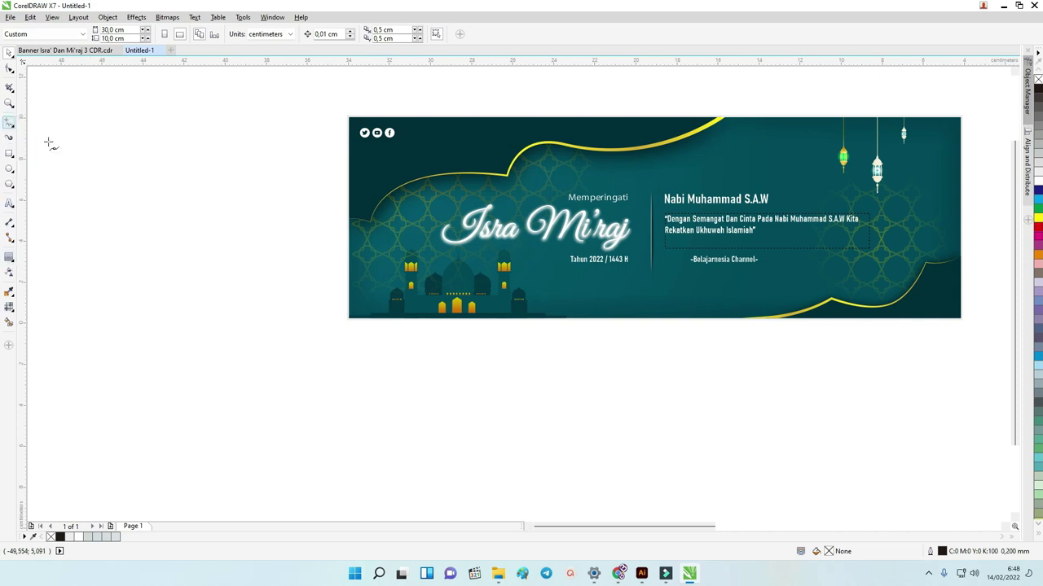
pyautogui.scroll(2, 333, 233)
pyautogui.scroll(-2, 316, 224)
pyautogui.click(323, 215)
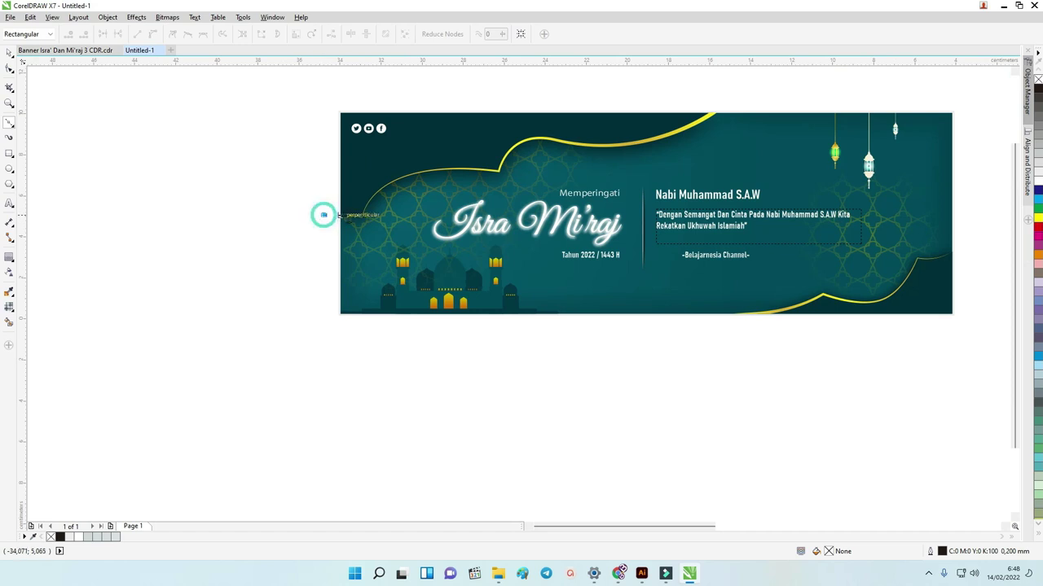
pyautogui.scroll(2, 339, 216)
pyautogui.doubleClick(341, 211)
pyautogui.click(387, 217)
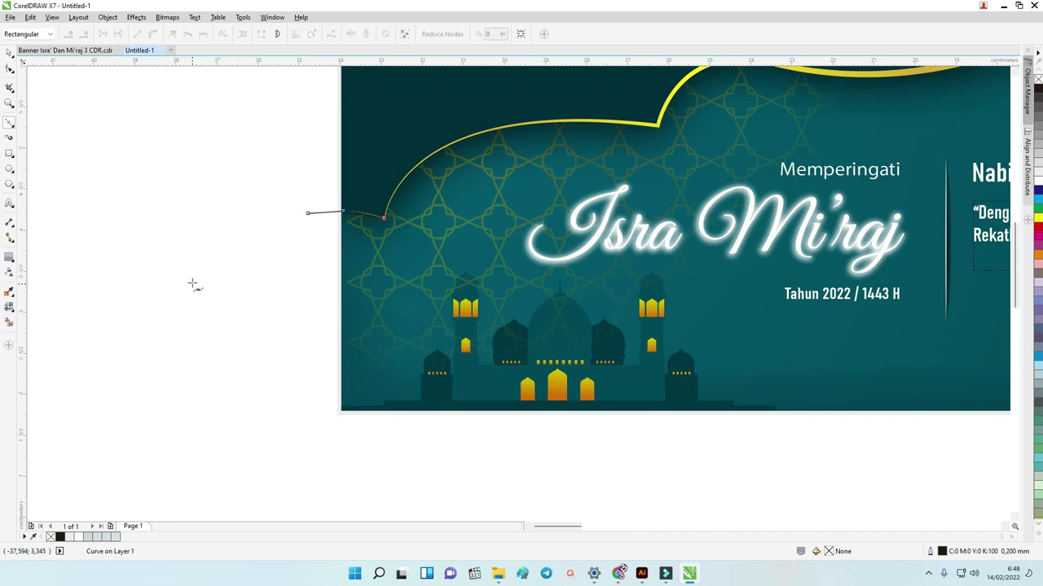
pyautogui.scroll(4, 196, 284)
pyautogui.scroll(-2, 448, 303)
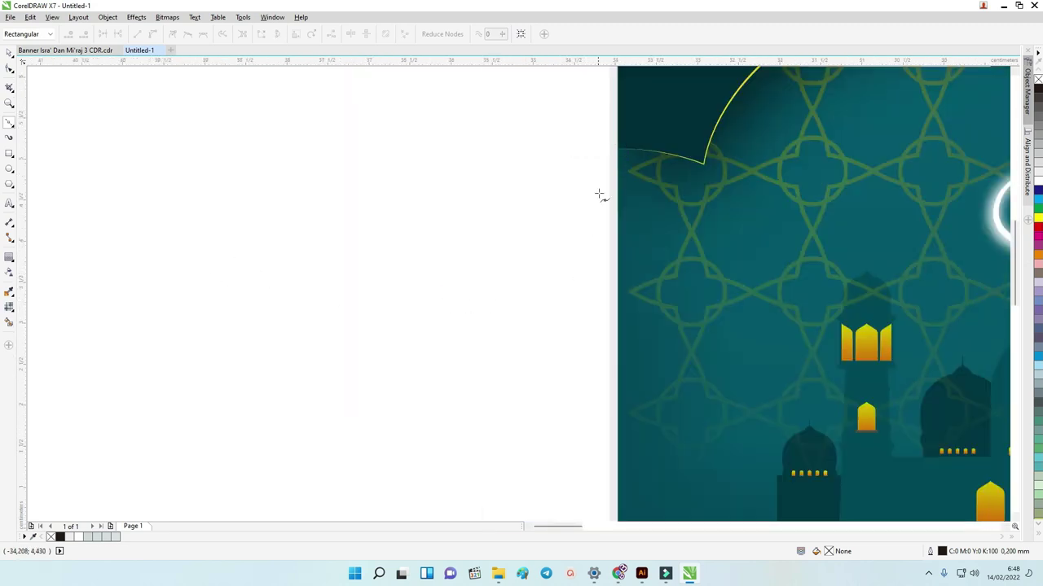
pyautogui.click(617, 149)
pyautogui.moveTo(703, 164); pyautogui.dragTo(733, 181)
# Continue the curve along the wide first arch of the gold wave up to the pointed cusp.
pyautogui.scroll(-2, 633, 163)
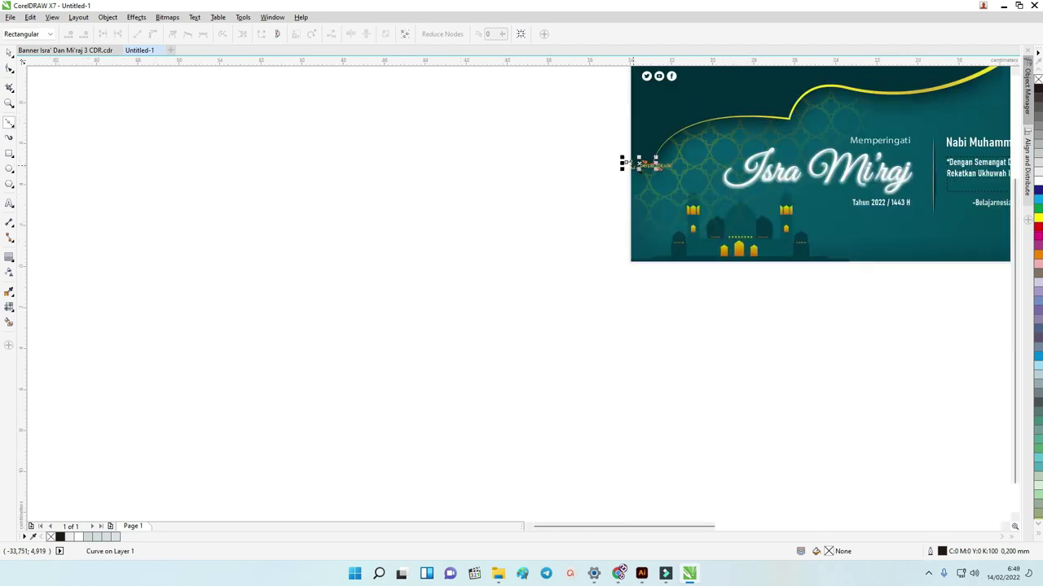
pyautogui.scroll(1, 633, 164)
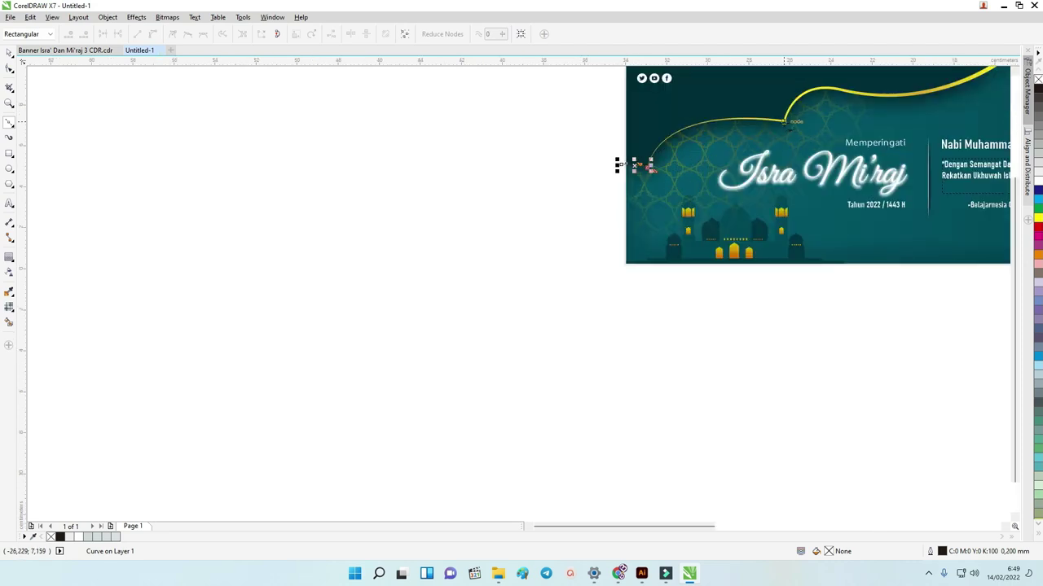
pyautogui.moveTo(784, 120)
pyautogui.mouseDown()
pyautogui.moveTo(843, 143)
pyautogui.moveTo(892, 146)
pyautogui.moveTo(936, 134)
pyautogui.mouseUp()
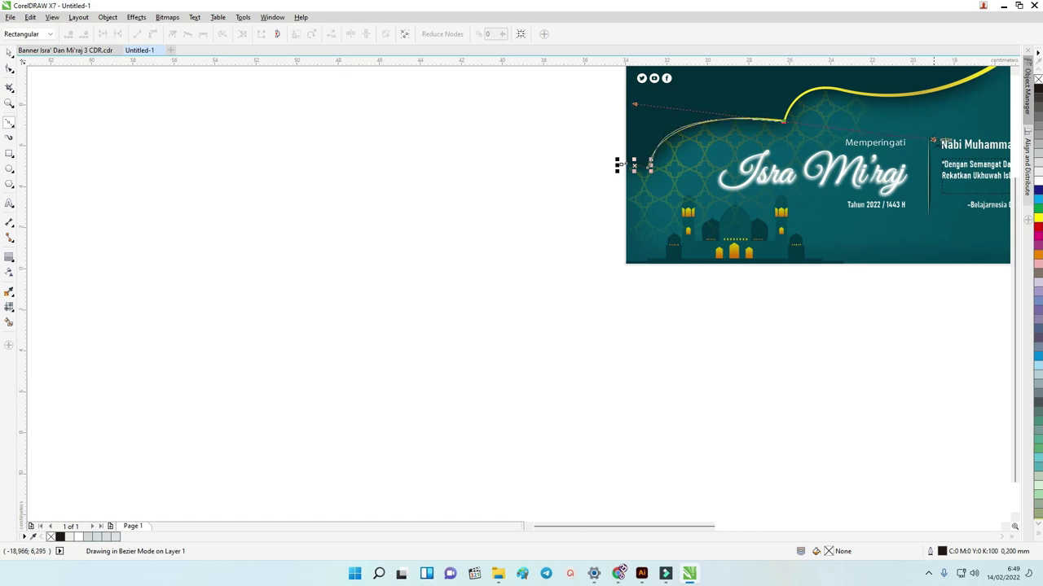
pyautogui.click(617, 165)
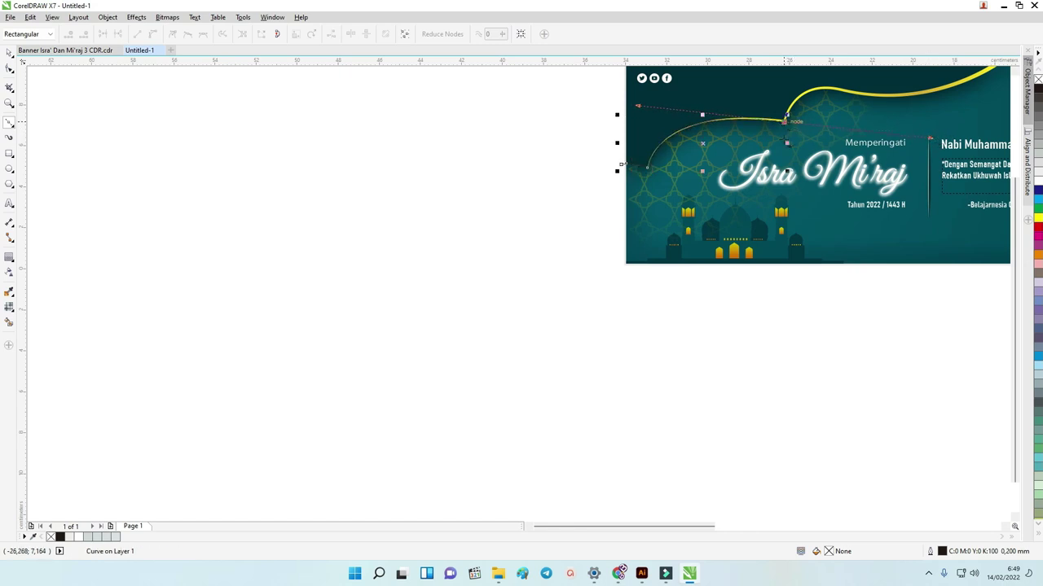
# Extend the curve over the smaller second arch and along the long sweep to the banner's upper edge, and finish it.
pyautogui.hscroll(5, 672, 528)
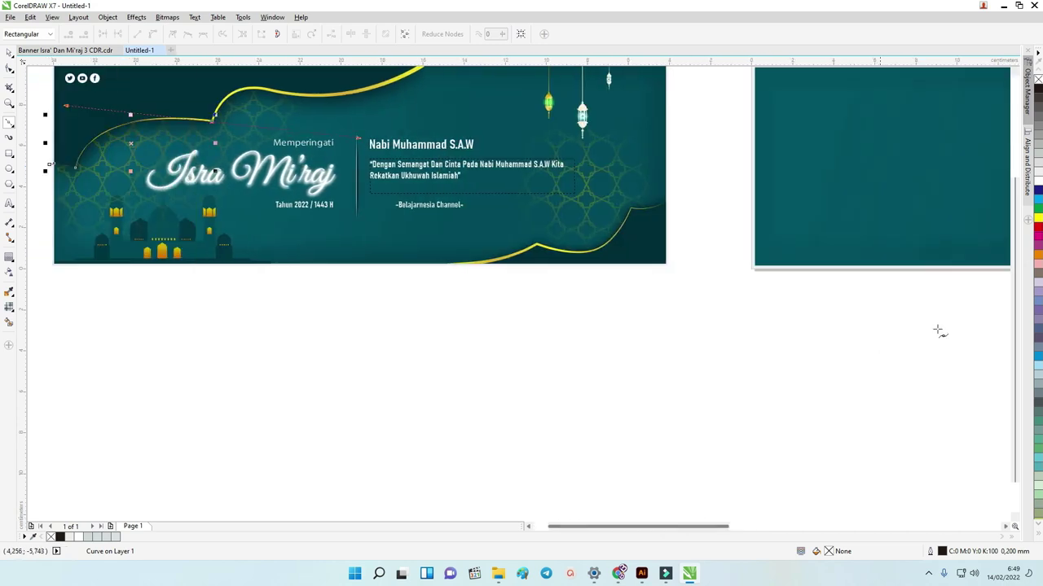
pyautogui.scroll(3, 1011, 308)
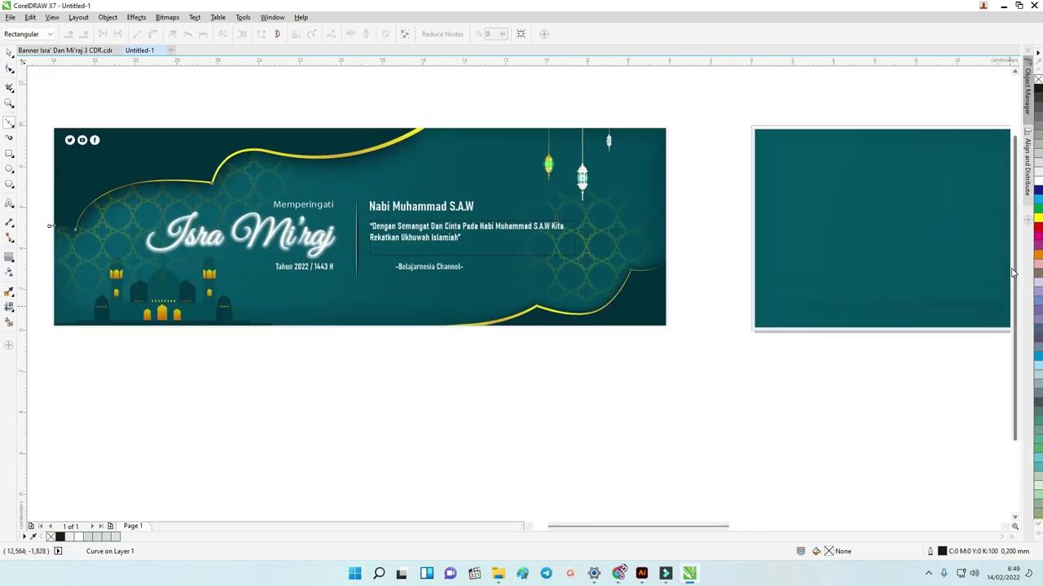
pyautogui.hscroll(-2, 623, 522)
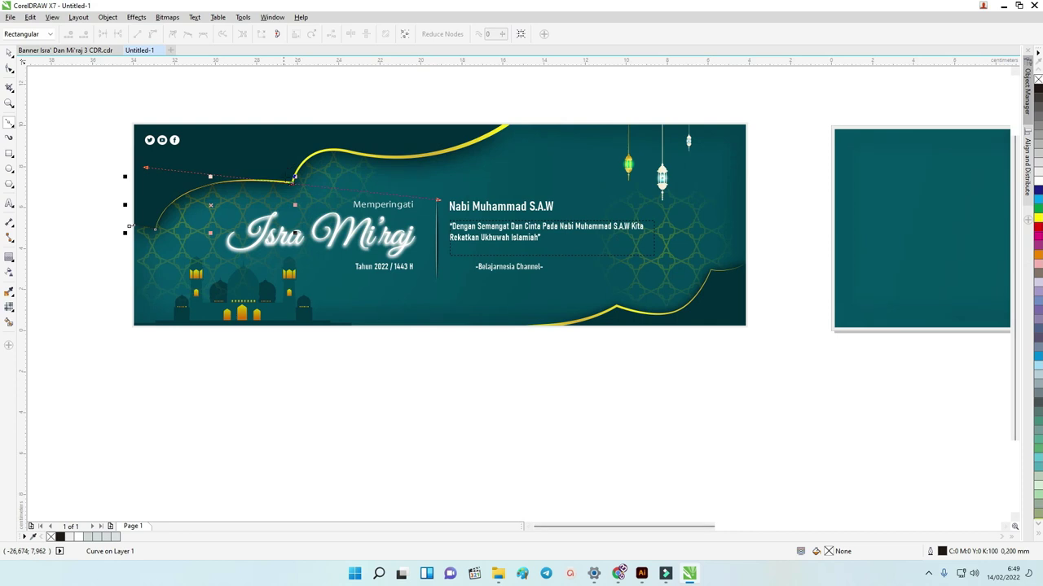
pyautogui.moveTo(361, 155); pyautogui.dragTo(384, 167)
pyautogui.press('space')
pyautogui.moveTo(506, 126)
pyautogui.mouseDown()
pyautogui.moveTo(559, 95)
pyautogui.moveTo(551, 95)
pyautogui.mouseUp()
pyautogui.press('space')
# Convert the nodes at both ends of the second arch to cusp nodes and bend the arch segment along the gold edge.
pyautogui.click(9, 69)
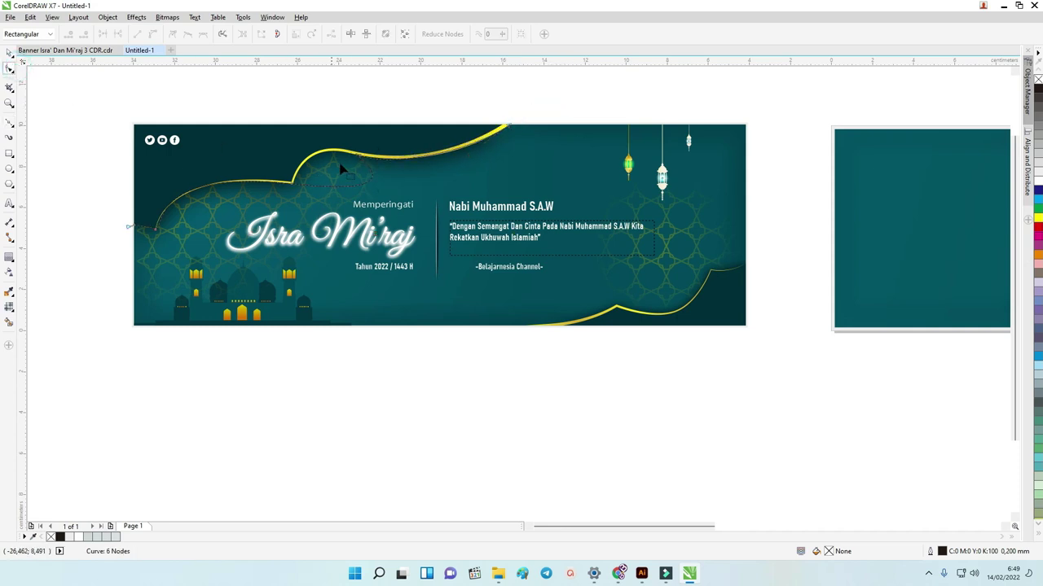
pyautogui.click(361, 160)
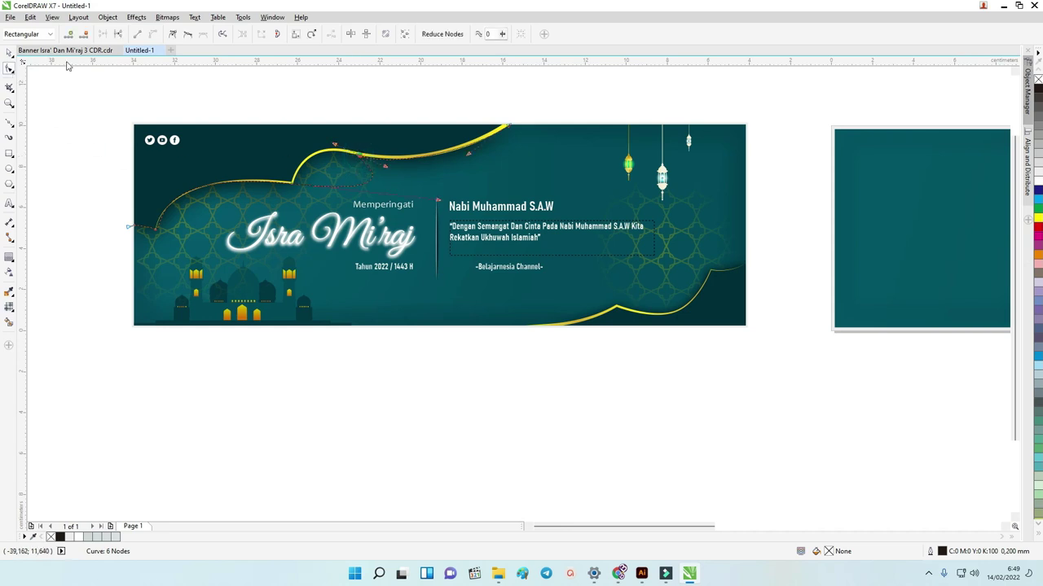
pyautogui.click(173, 35)
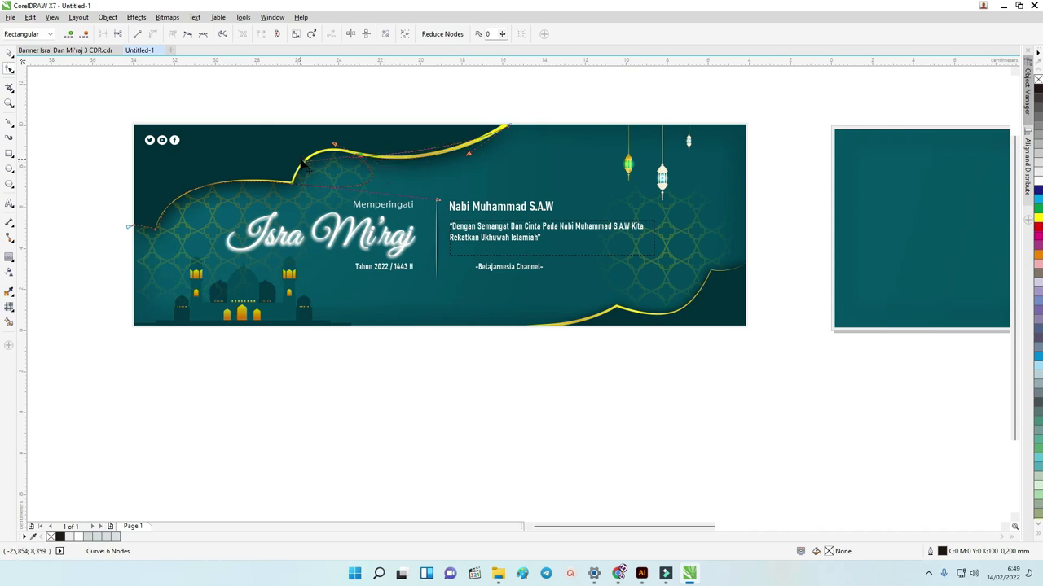
pyautogui.scroll(2, 310, 152)
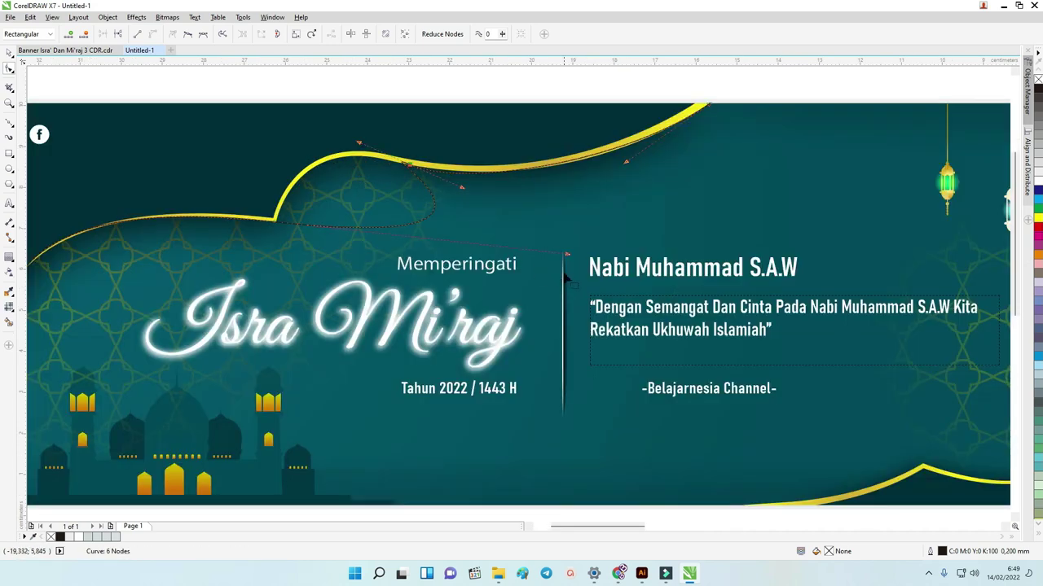
pyautogui.click(274, 222)
pyautogui.click(173, 35)
pyautogui.moveTo(569, 257); pyautogui.dragTo(293, 153)
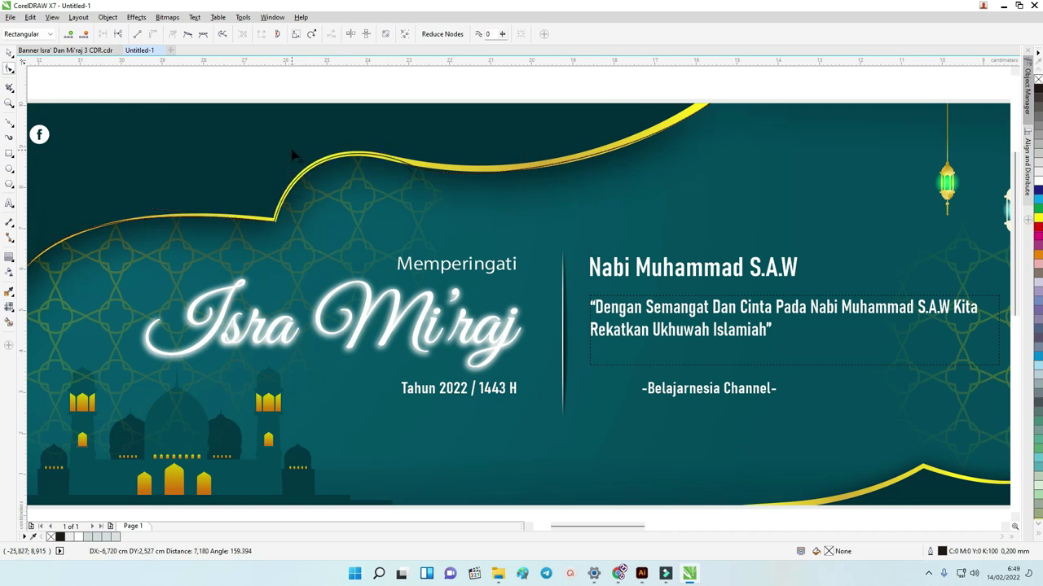
# Make the node after the second arch symmetrical and adjust its handles so the curve follows the gold edge.
pyautogui.click(411, 165)
pyautogui.moveTo(458, 189)
pyautogui.mouseDown()
pyautogui.moveTo(491, 180)
pyautogui.moveTo(442, 197)
pyautogui.mouseUp()
pyautogui.scroll(2, 375, 155)
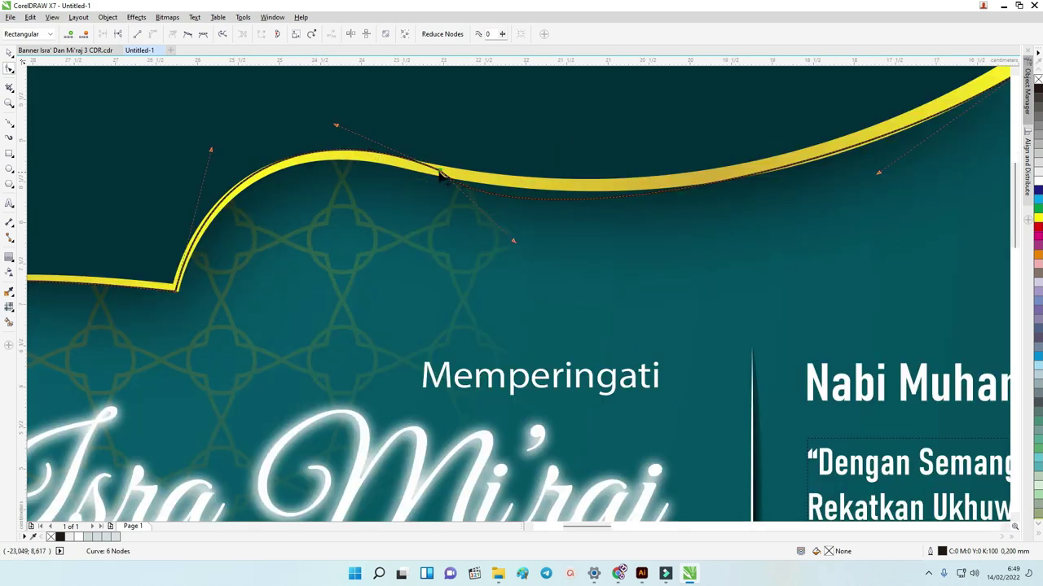
pyautogui.click(204, 34)
pyautogui.moveTo(531, 232); pyautogui.dragTo(559, 205)
pyautogui.scroll(-2, 461, 205)
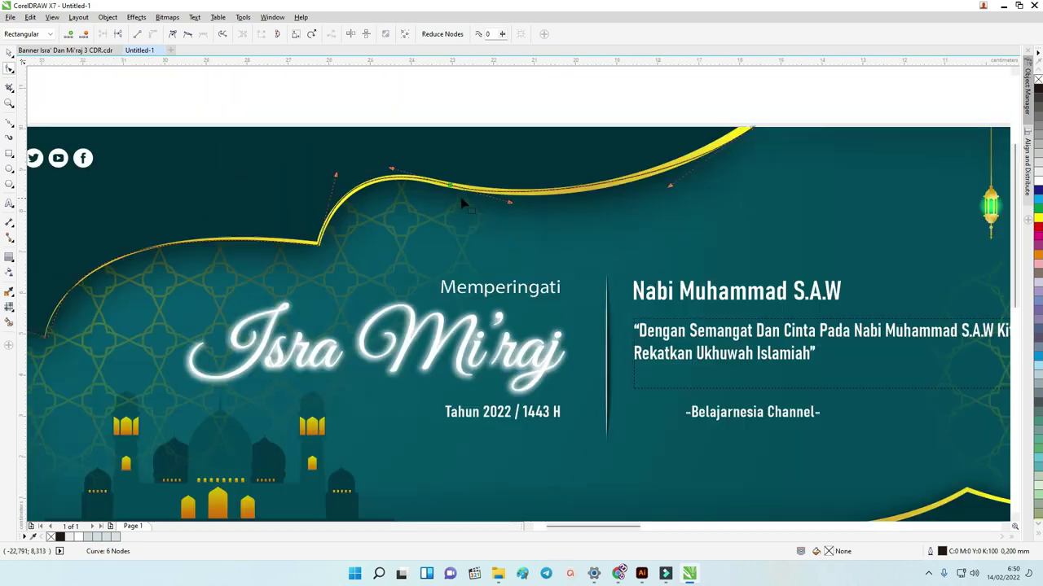
# Adjust the final segment's handle and end node to fit the gold edge at the reference banner's upper edge.
pyautogui.moveTo(668, 184); pyautogui.dragTo(646, 202)
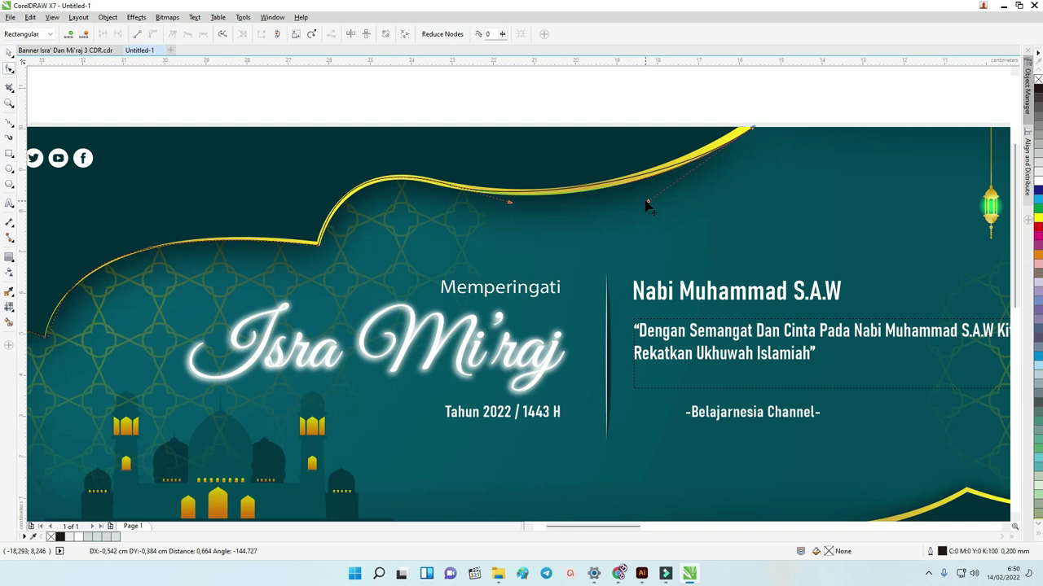
pyautogui.moveTo(750, 132); pyautogui.dragTo(745, 122)
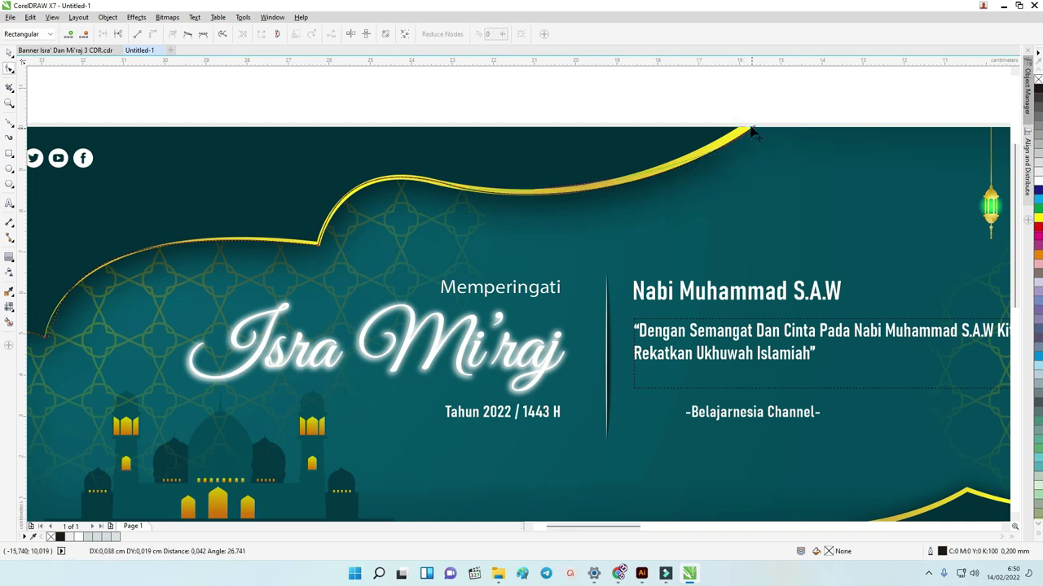
pyautogui.click(8, 56)
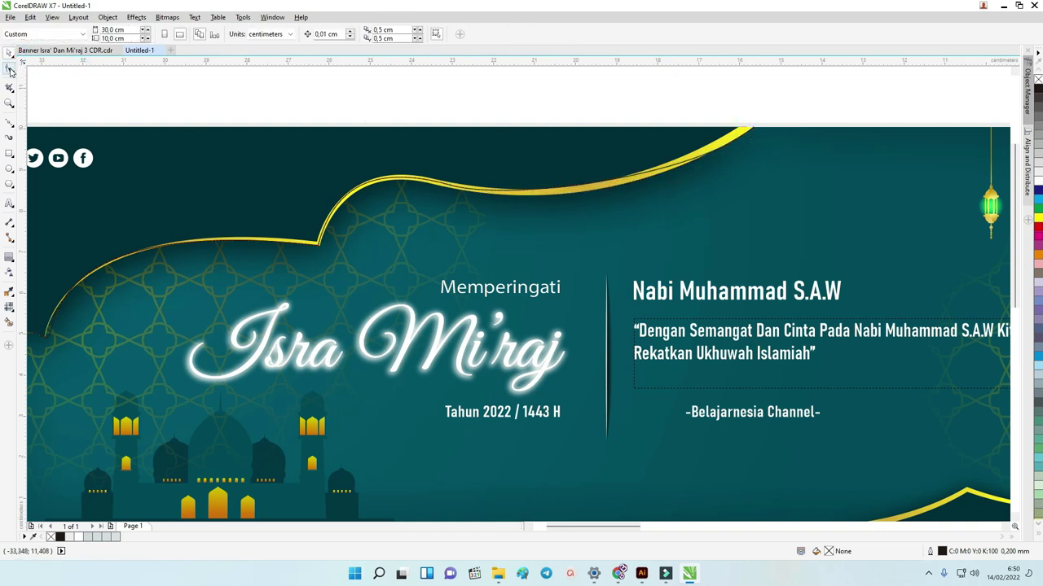
# Move the traced wave curve onto the blank teal banner so its ends overlap the left and upper edges.
pyautogui.scroll(-2, 210, 100)
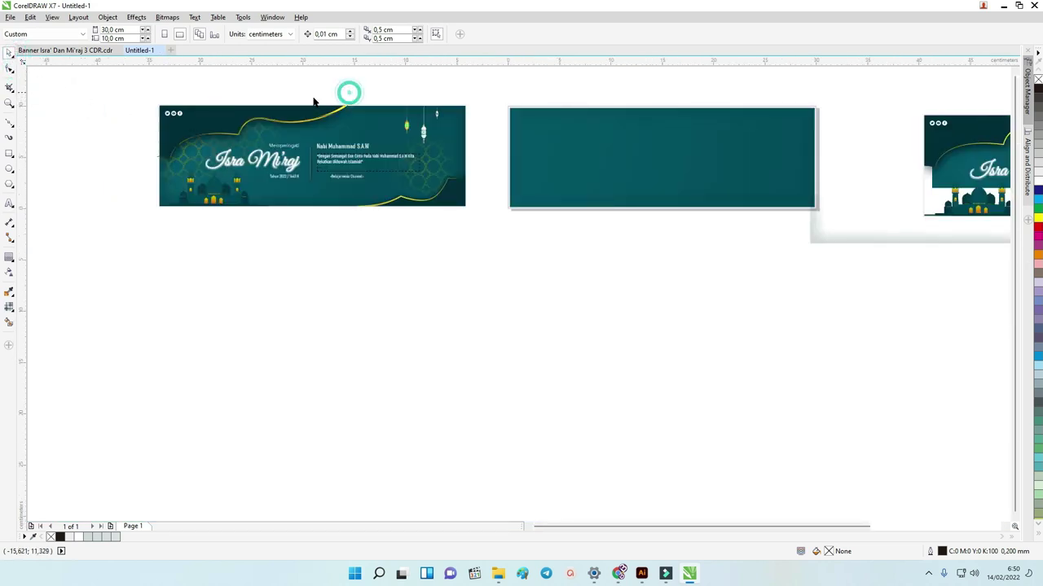
pyautogui.scroll(2, 295, 104)
pyautogui.moveTo(279, 144); pyautogui.dragTo(889, 136)
pyautogui.scroll(-1, 733, 169)
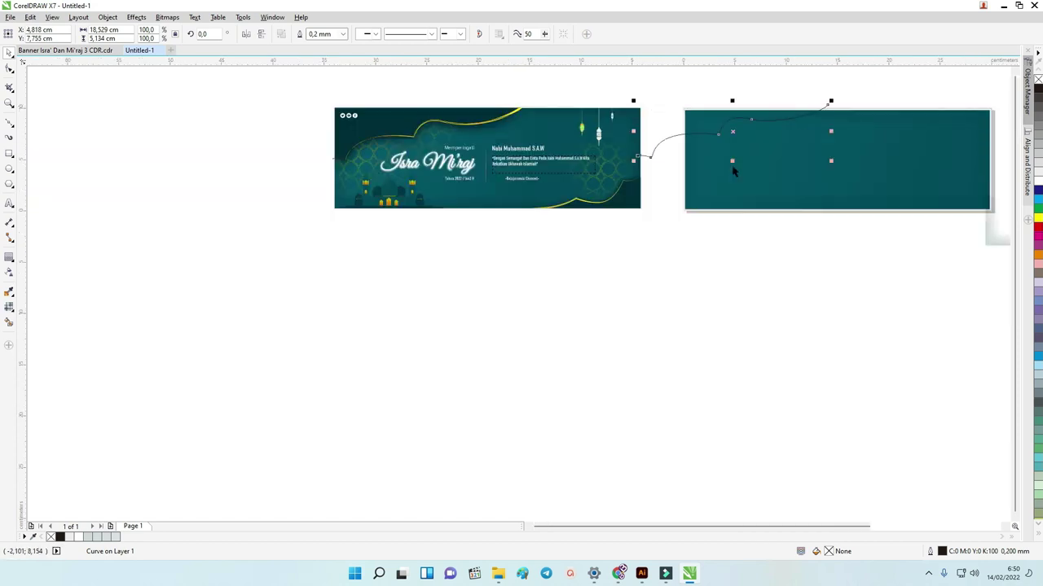
pyautogui.moveTo(782, 120); pyautogui.dragTo(821, 165)
pyautogui.scroll(1, 784, 97)
pyautogui.keyDown('shift'); pyautogui.click(887, 227); pyautogui.keyUp('shift')
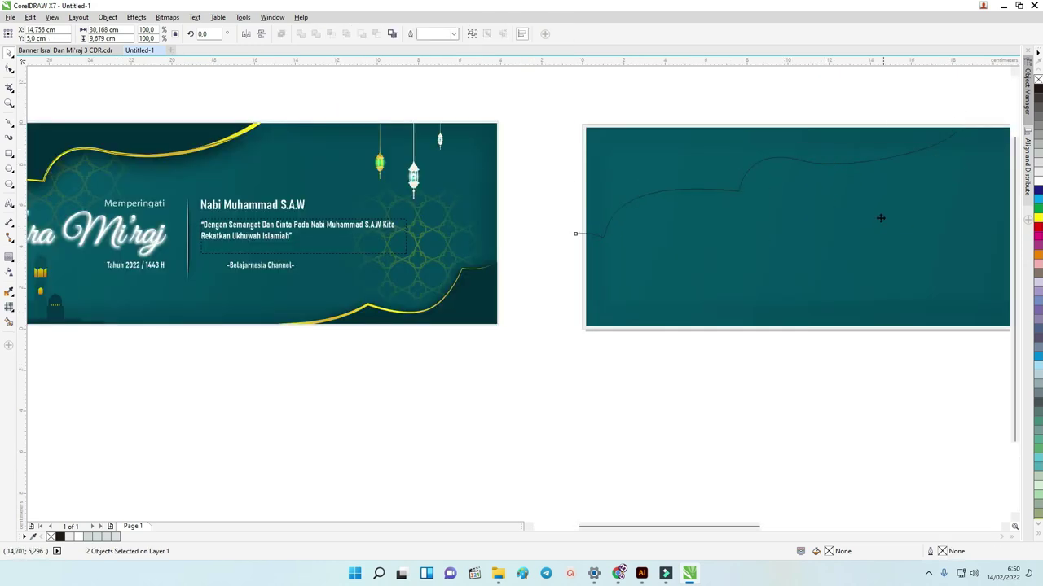
pyautogui.click(787, 84)
pyautogui.click(715, 186)
pyautogui.scroll(-1, 715, 186)
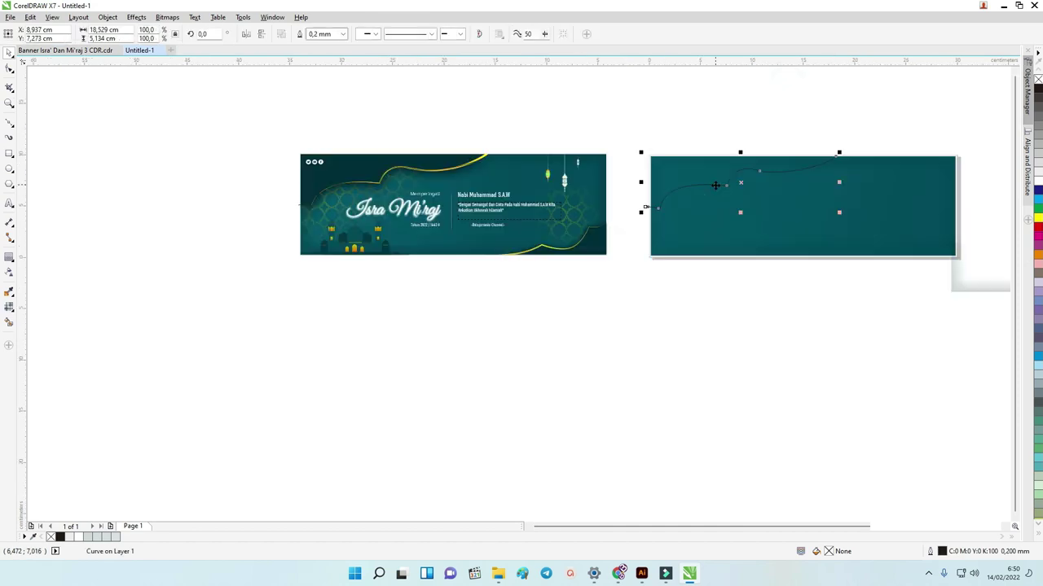
pyautogui.scroll(1, 690, 193)
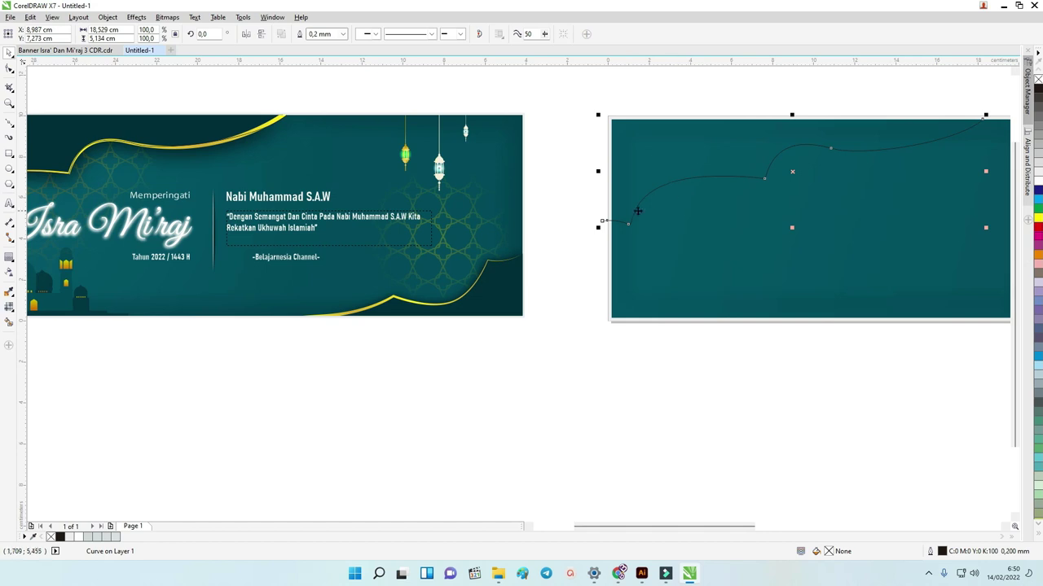
# Select the curve with the banner's background objects and Smart Fill the upper-left region above the wave as a new shape.
pyautogui.press('z')
pyautogui.scroll(-2, 573, 106)
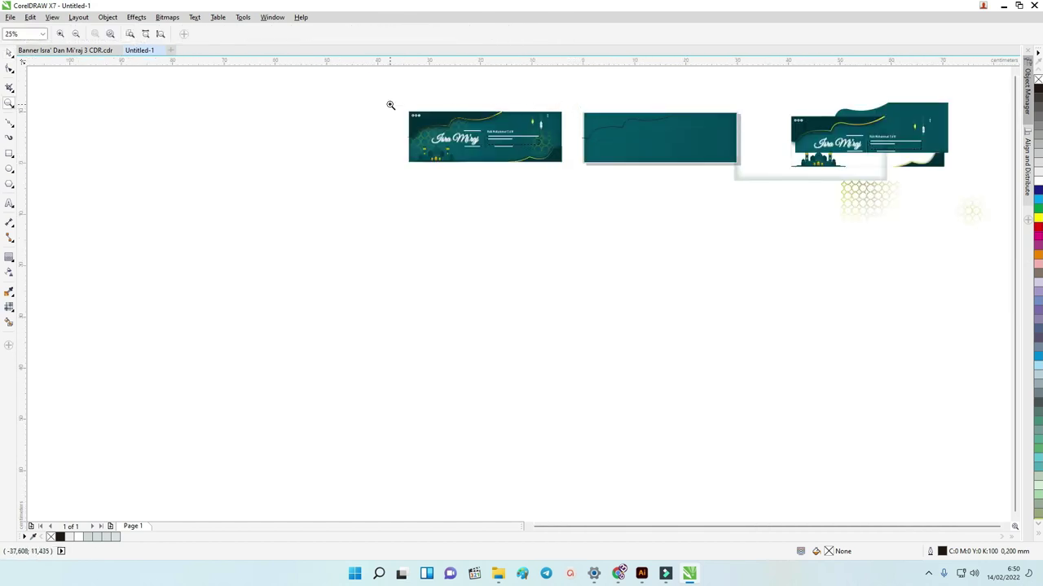
pyautogui.scroll(2, 819, 211)
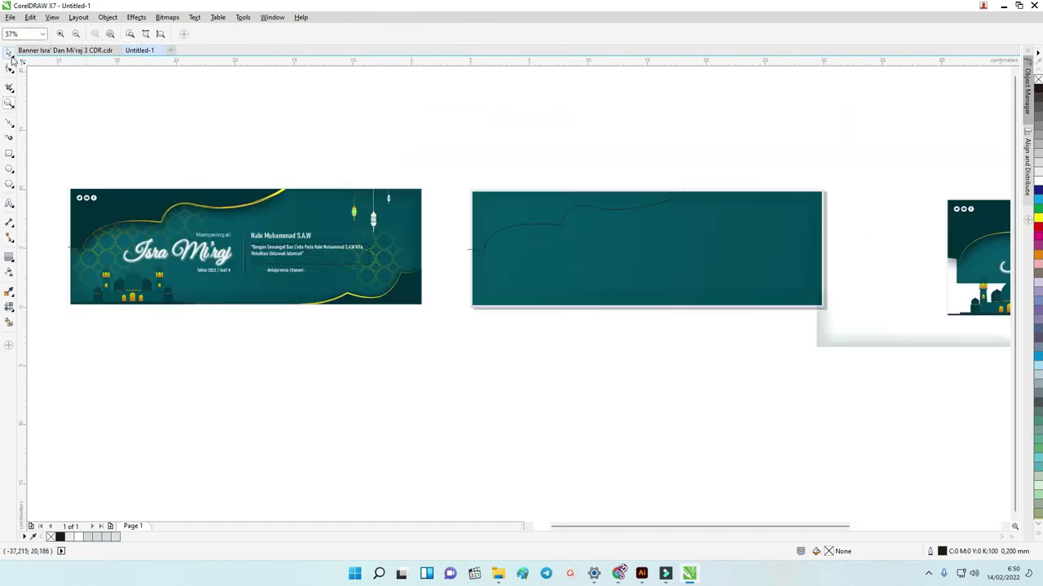
pyautogui.click(10, 54)
pyautogui.click(594, 151)
pyautogui.moveTo(462, 166); pyautogui.dragTo(872, 329)
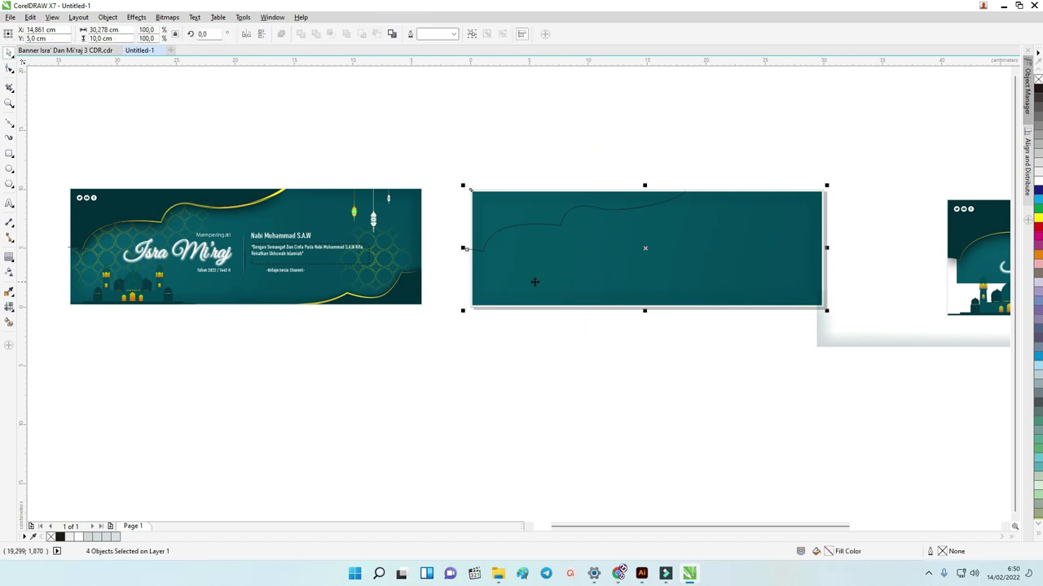
pyautogui.click(9, 323)
pyautogui.click(499, 213)
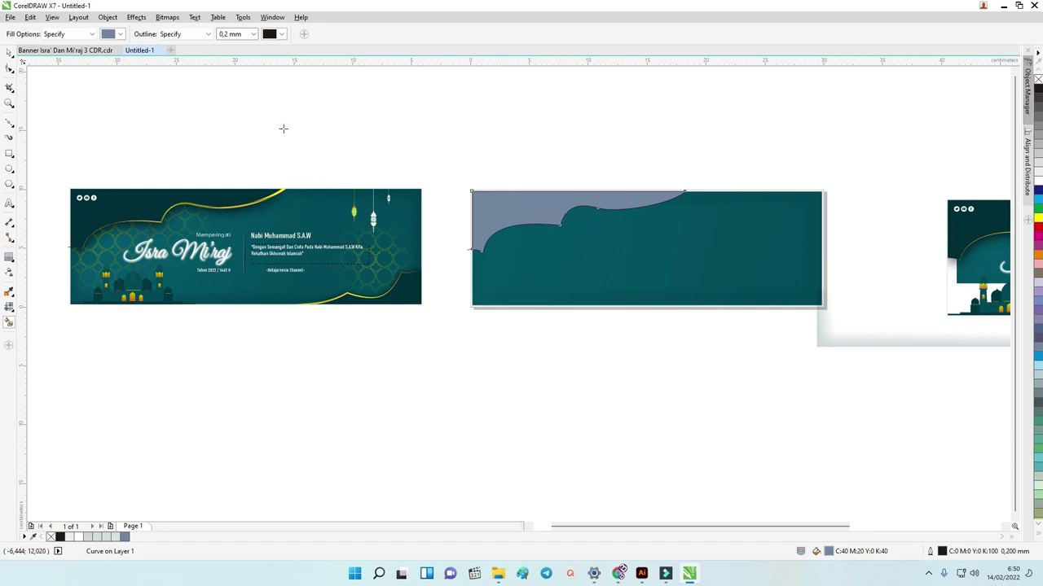
# Sample the reference banner's dark teal as the Smart Fill colour (#002D39) and fill the region above the wave with it.
pyautogui.click(116, 35)
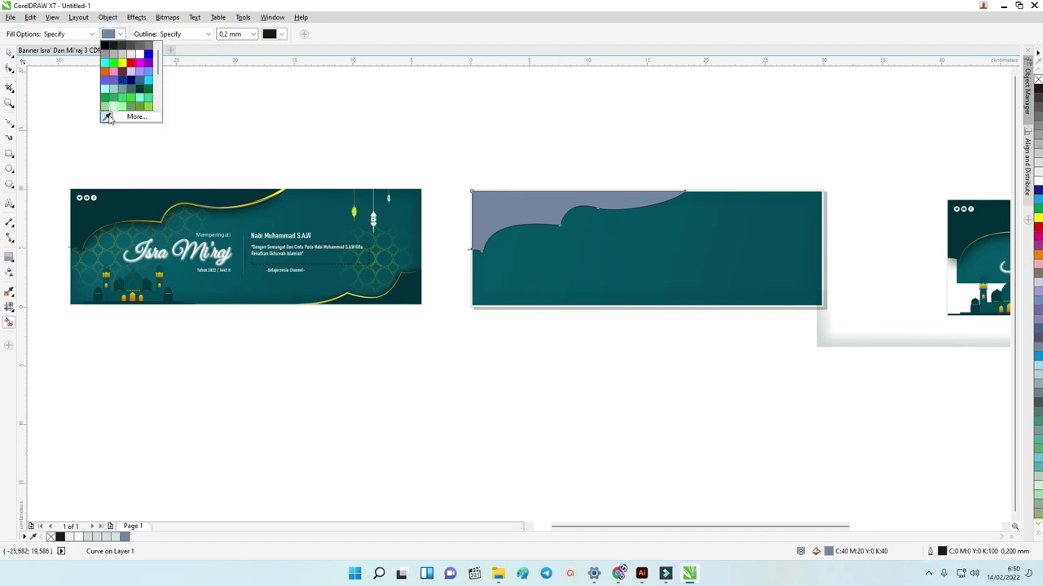
pyautogui.click(108, 114)
pyautogui.click(145, 196)
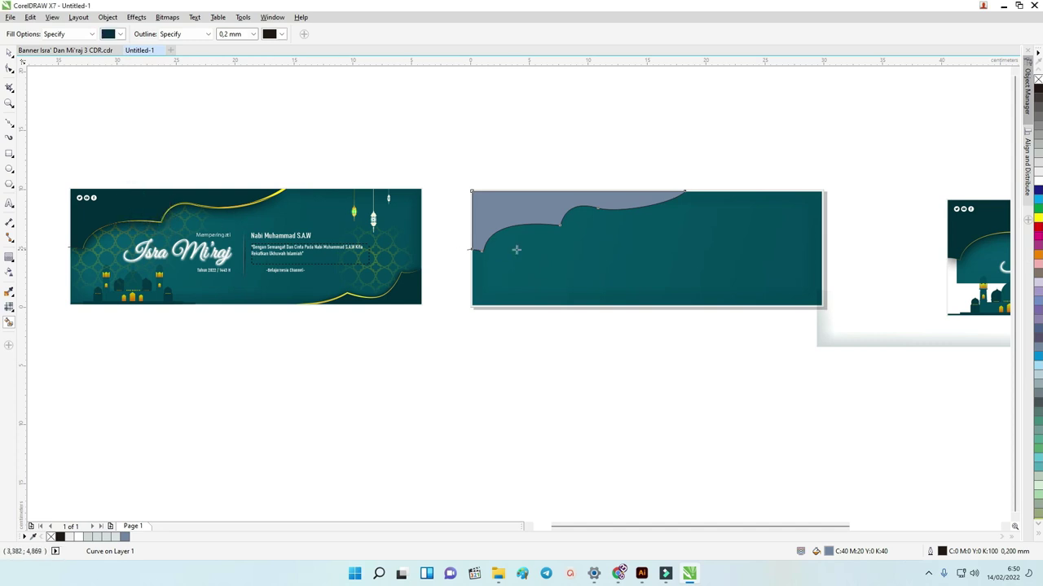
pyautogui.click(505, 208)
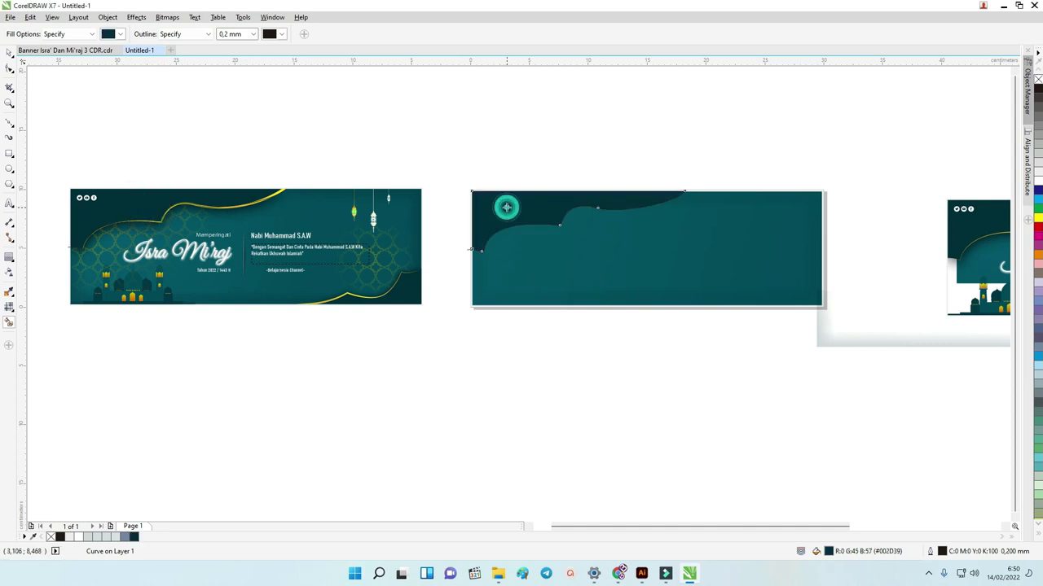
# Move the traced wave curve off the teal banner into the empty space below it.
pyautogui.click(4, 50)
pyautogui.click(668, 144)
pyautogui.scroll(2, 520, 235)
pyautogui.click(408, 268)
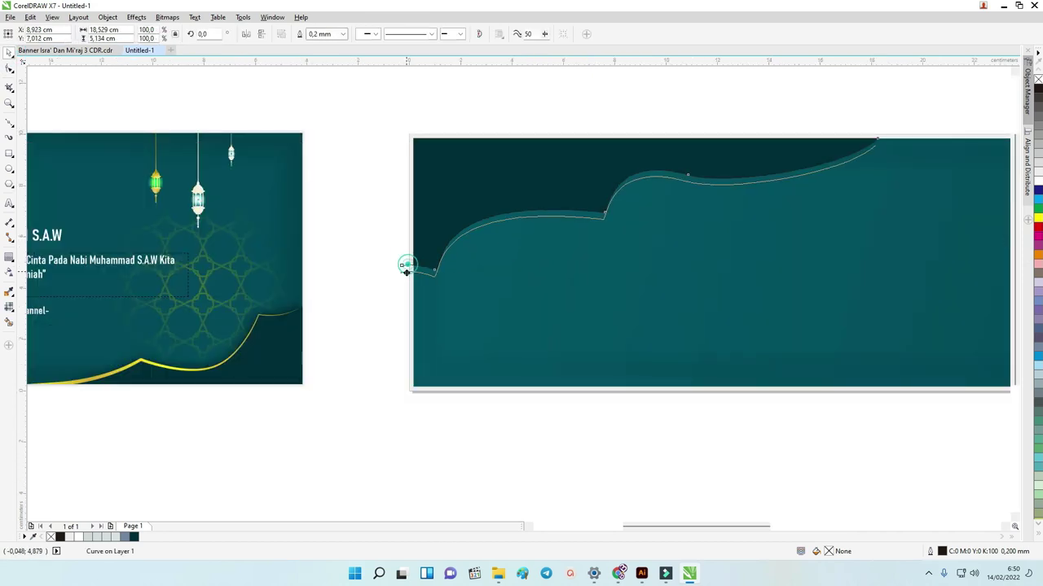
pyautogui.scroll(-2, 407, 270)
pyautogui.moveTo(422, 267); pyautogui.dragTo(414, 444)
# Remove the outline from the dark wave shape in the banner's upper-left region.
pyautogui.click(522, 219)
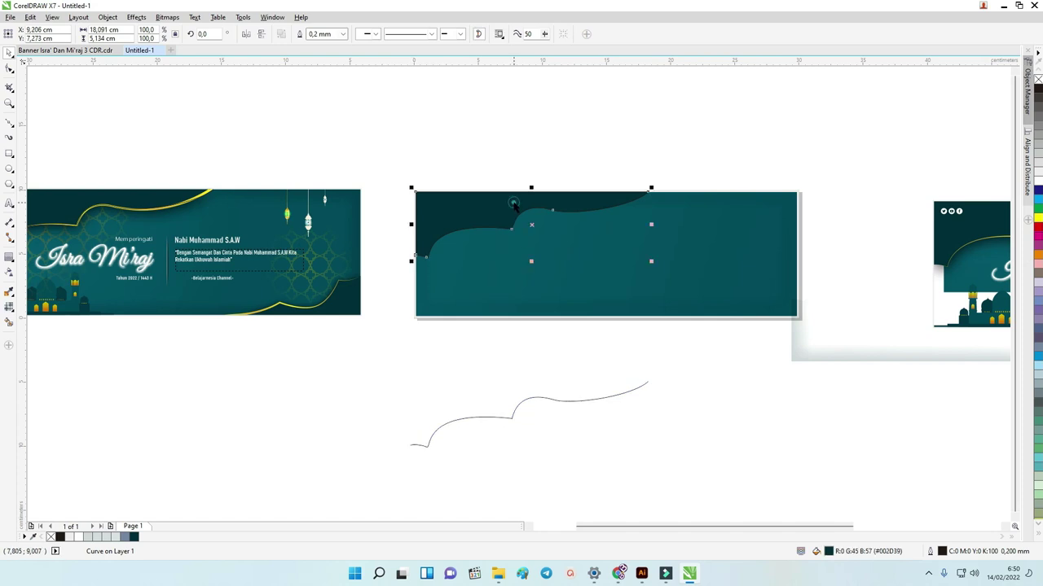
pyautogui.click(1038, 79)
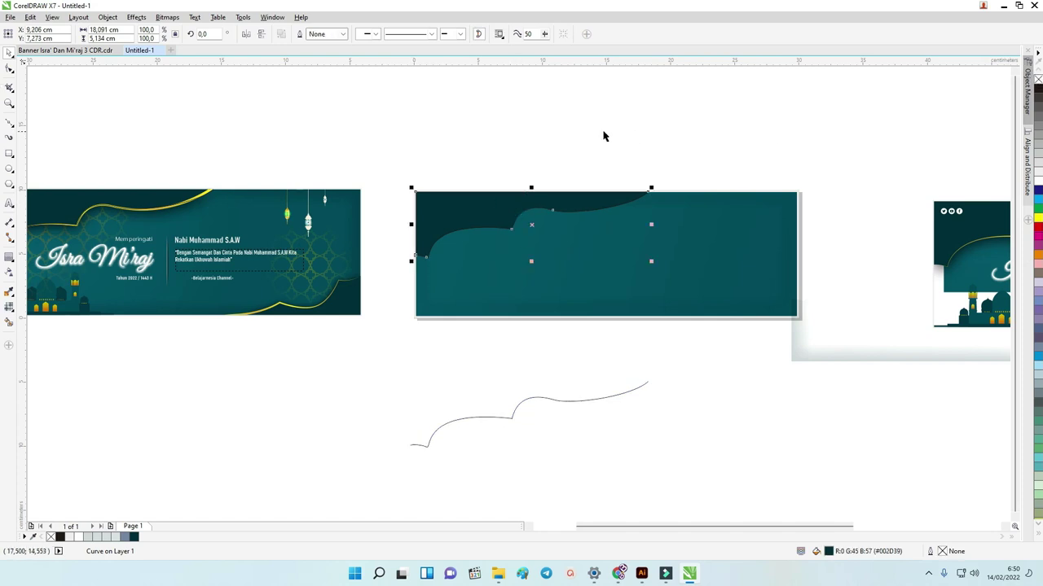
pyautogui.click(603, 133)
pyautogui.scroll(-2, 470, 171)
pyautogui.scroll(2, 445, 188)
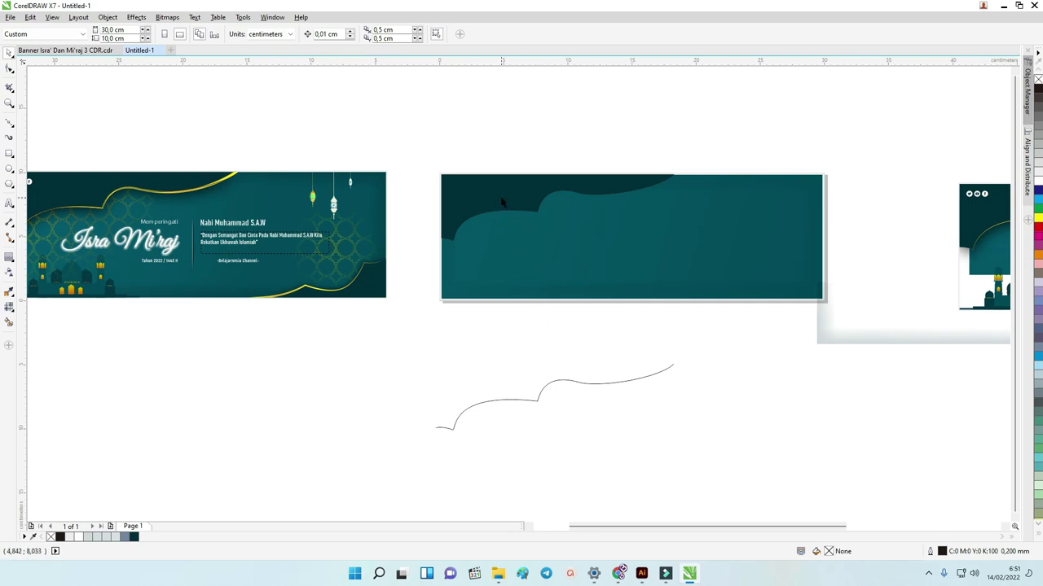
# Apply a linear fountain fill to the dark wave shape, running from its upper-left corner towards the notch between the arches.
pyautogui.click(503, 202)
pyautogui.scroll(-2, 245, 209)
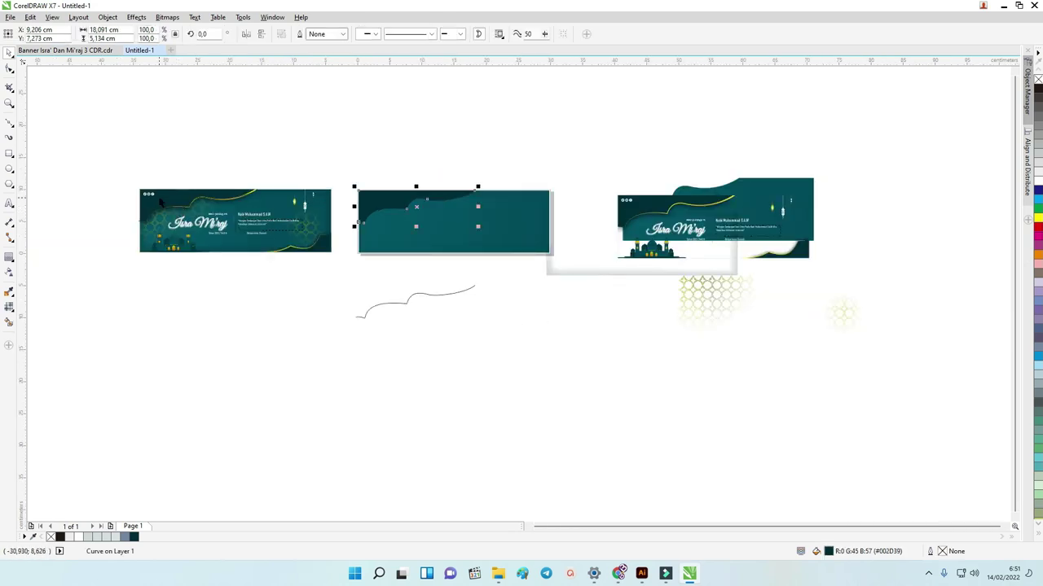
pyautogui.scroll(6, 161, 200)
pyautogui.scroll(-4, 148, 187)
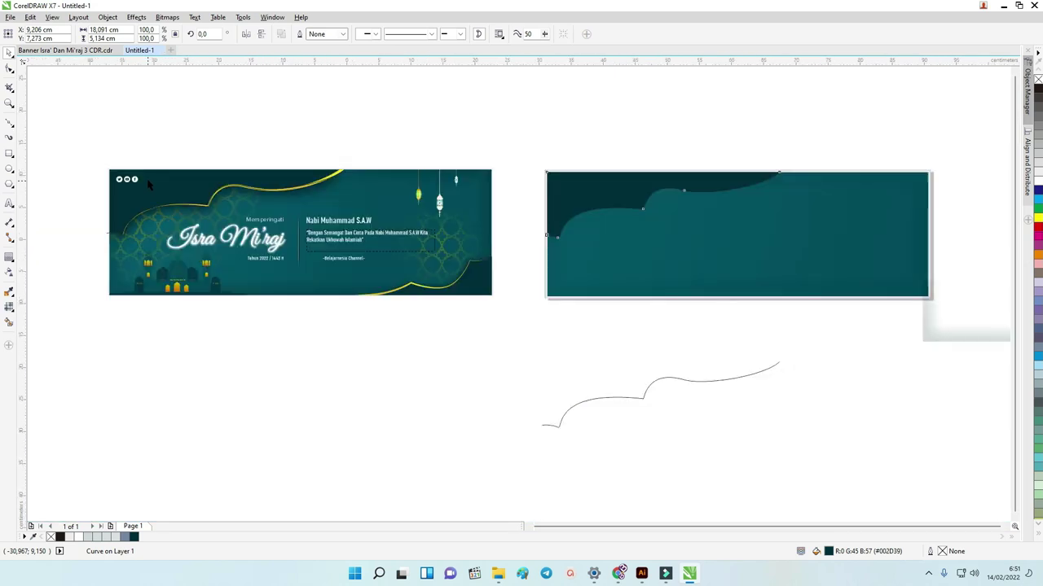
pyautogui.scroll(-2, 149, 183)
pyautogui.click(355, 177)
pyautogui.scroll(2, 353, 176)
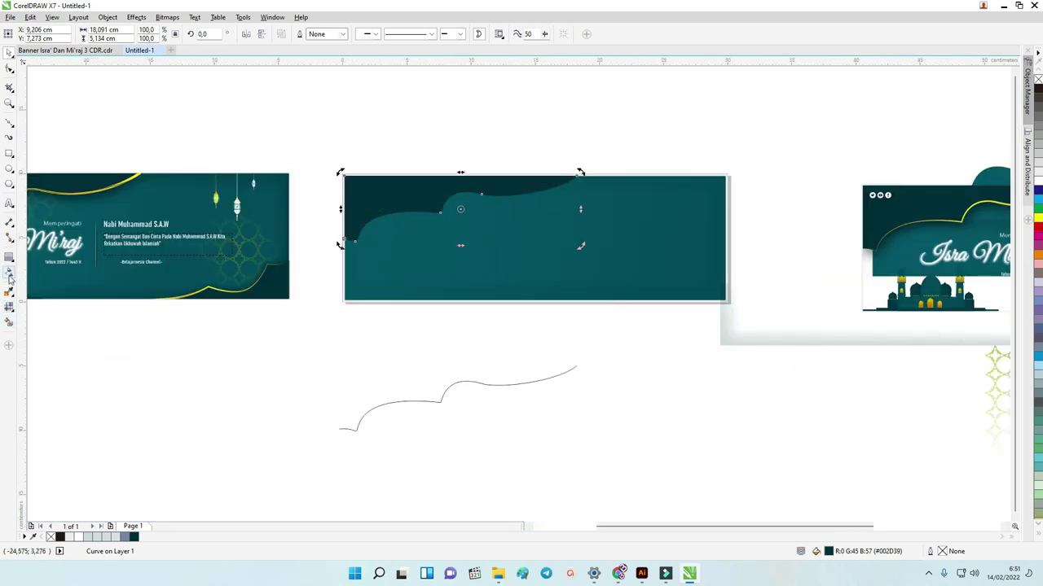
pyautogui.click(8, 322)
pyautogui.click(9, 308)
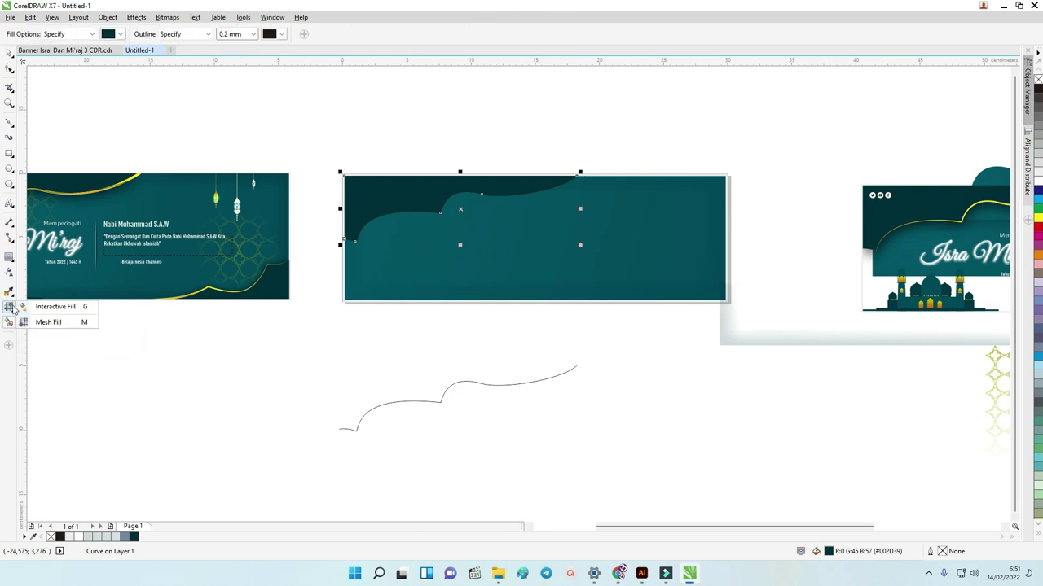
pyautogui.click(33, 305)
pyautogui.moveTo(363, 170); pyautogui.dragTo(450, 219)
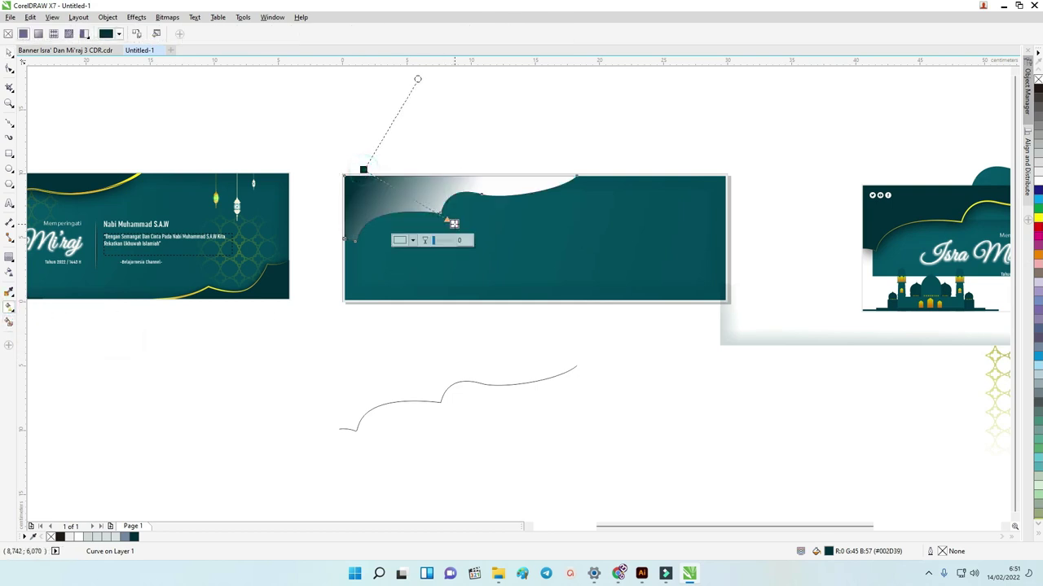
# Set the gradient's end colour to the dark teal #002D39 sampled from the reference banner.
pyautogui.click(364, 169)
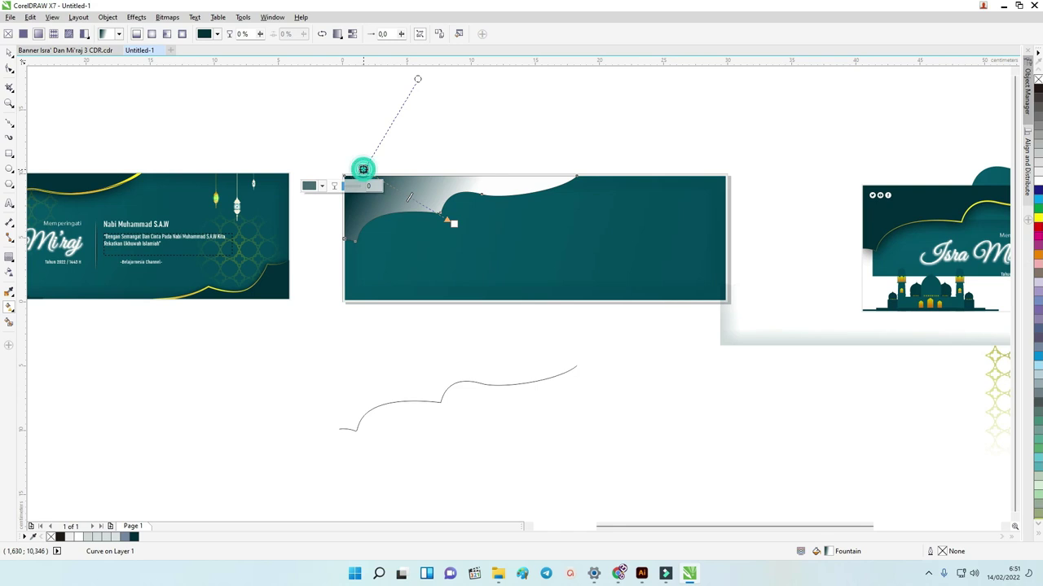
pyautogui.scroll(-3, 429, 216)
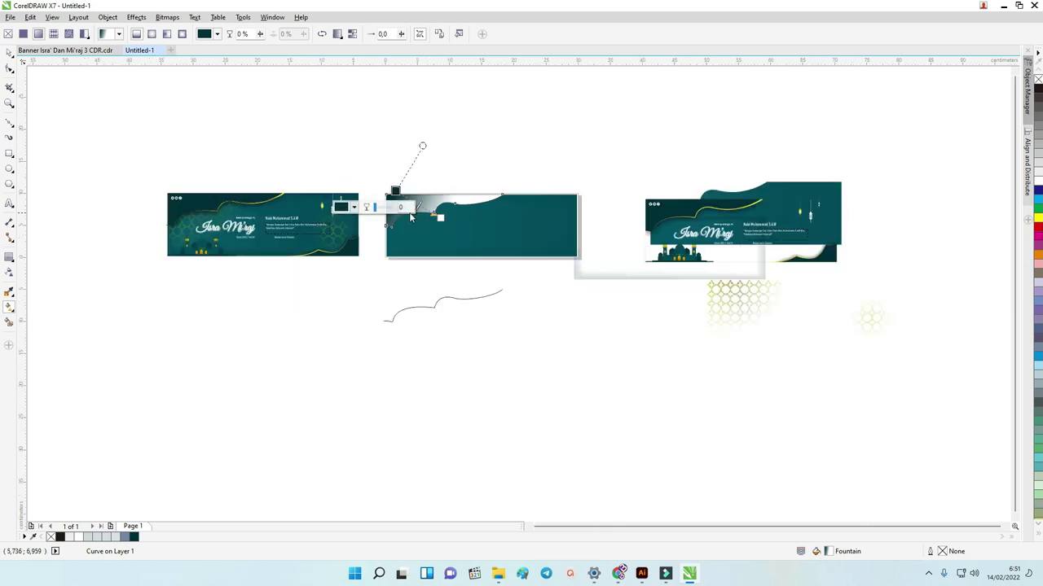
pyautogui.click(441, 216)
pyautogui.click(399, 234)
pyautogui.click(422, 257)
pyautogui.click(210, 202)
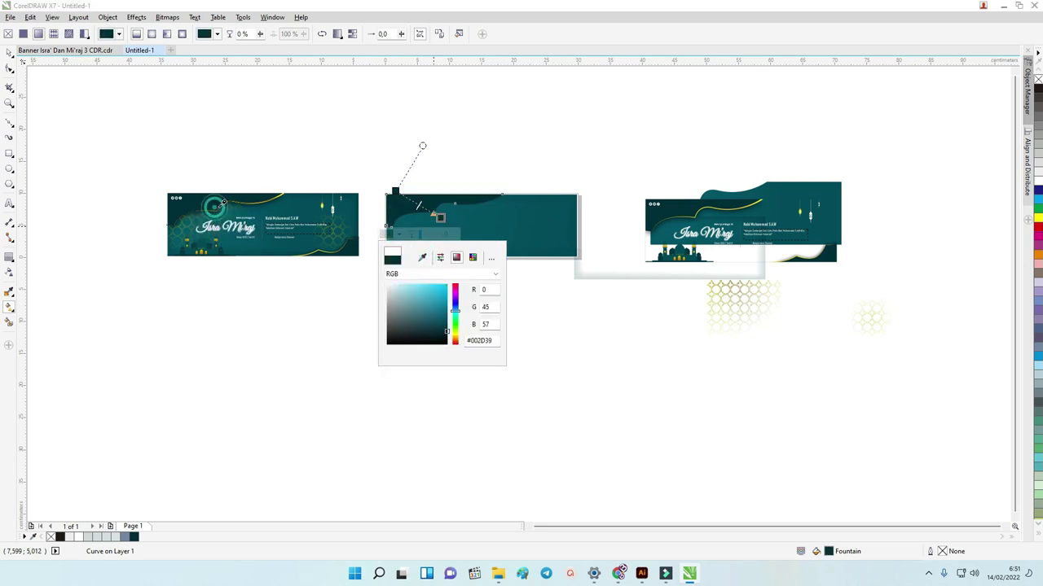
# Sample the reference banner's upper-left corner for the gradient's start colour and lighten it to #003A4A.
pyautogui.click(393, 193)
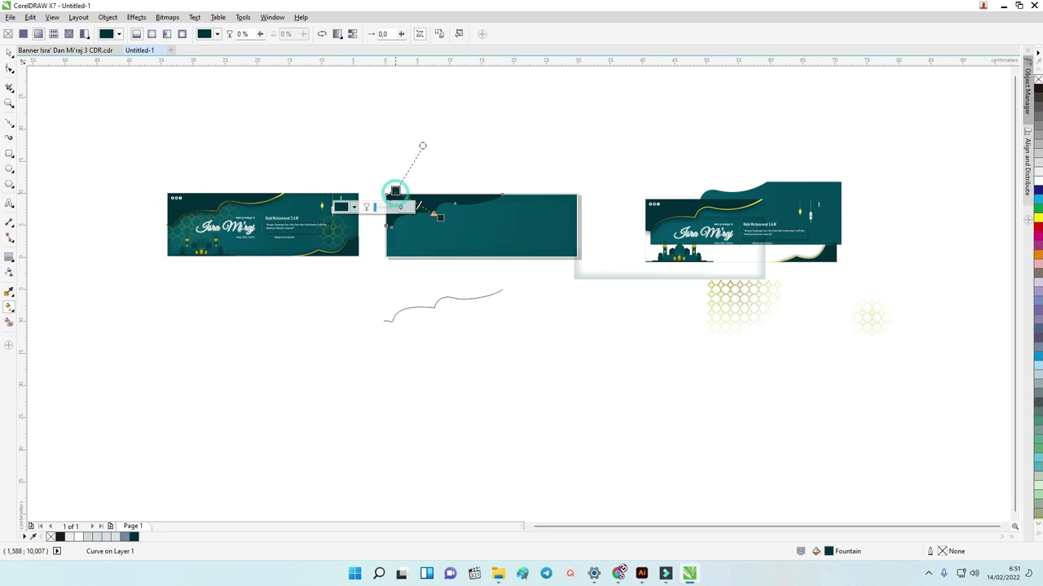
pyautogui.click(355, 207)
pyautogui.click(377, 232)
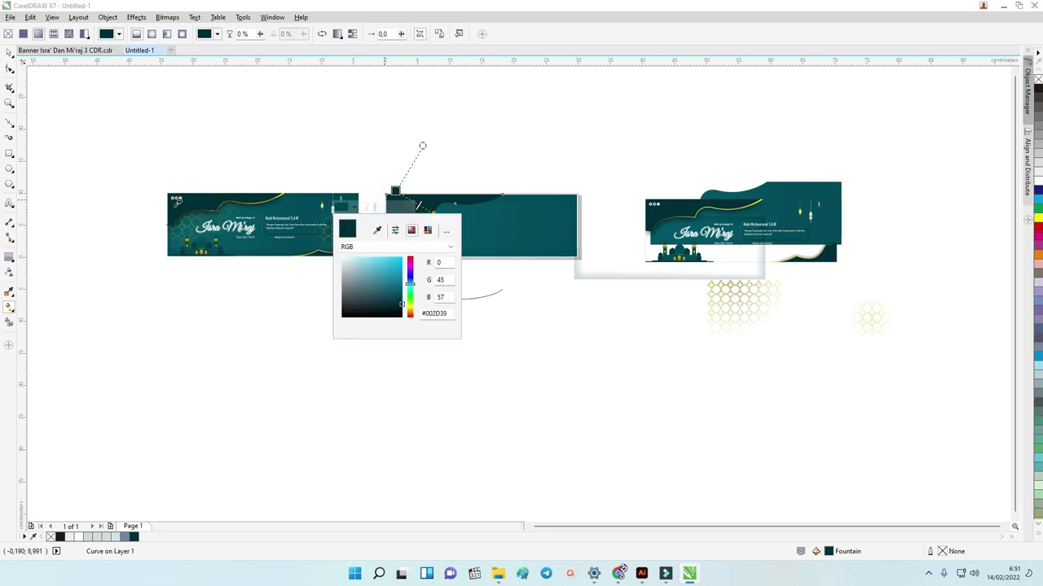
pyautogui.click(175, 199)
pyautogui.scroll(2, 404, 199)
pyautogui.click(386, 182)
pyautogui.click(385, 182)
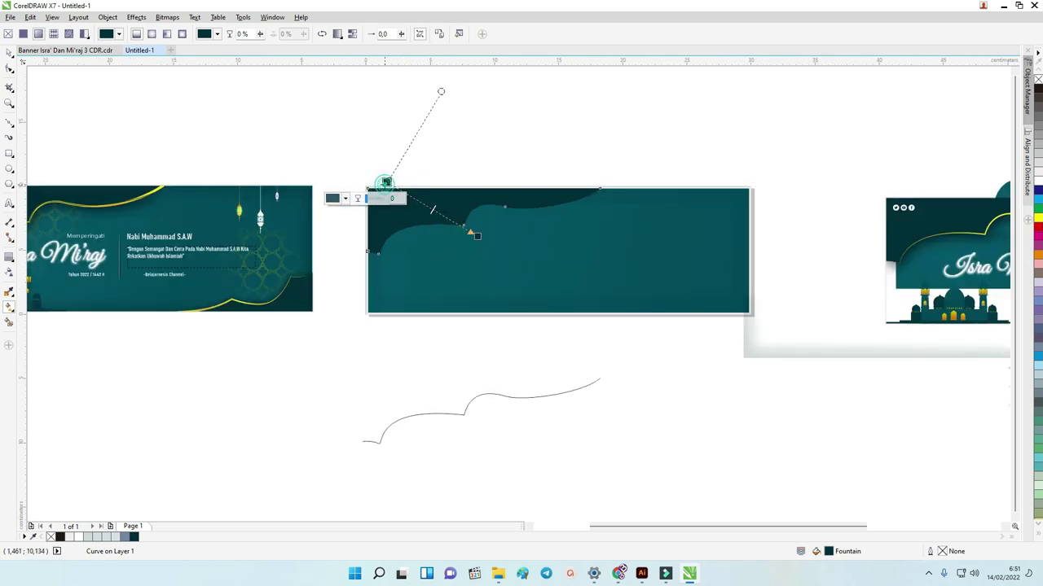
pyautogui.click(333, 198)
pyautogui.moveTo(393, 298); pyautogui.dragTo(393, 291)
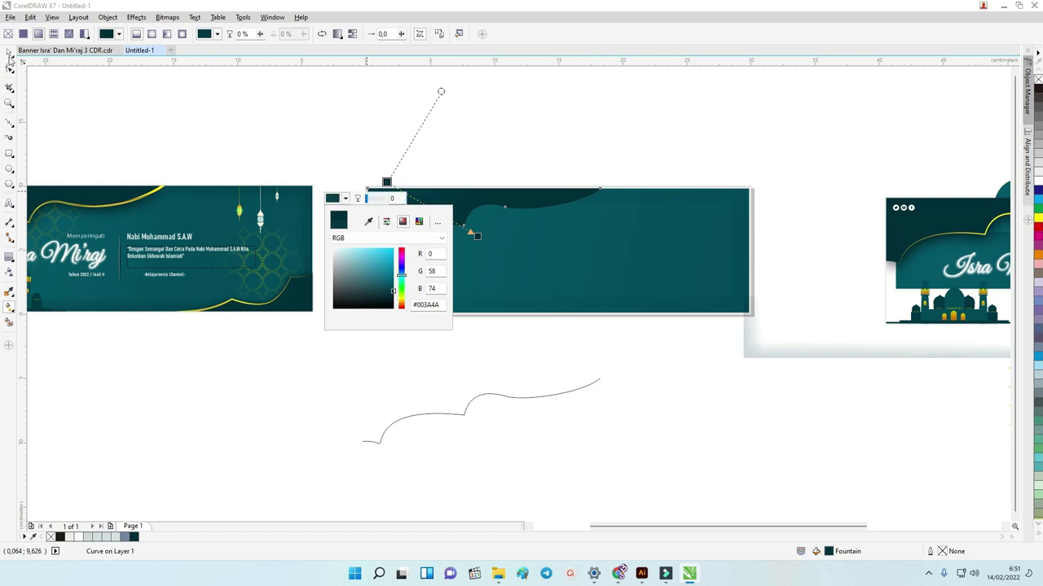
pyautogui.click(10, 53)
pyautogui.click(307, 105)
# Move the gradient wave shape aside to examine what lies beneath it and undo the move.
pyautogui.scroll(3, 442, 198)
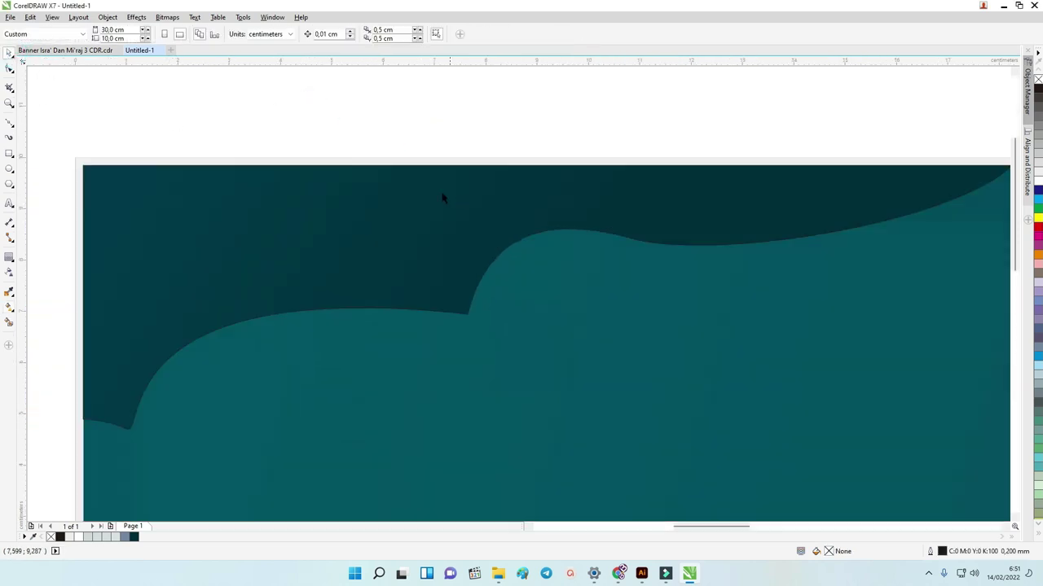
pyautogui.scroll(-2, 351, 188)
pyautogui.moveTo(361, 198); pyautogui.dragTo(301, 203)
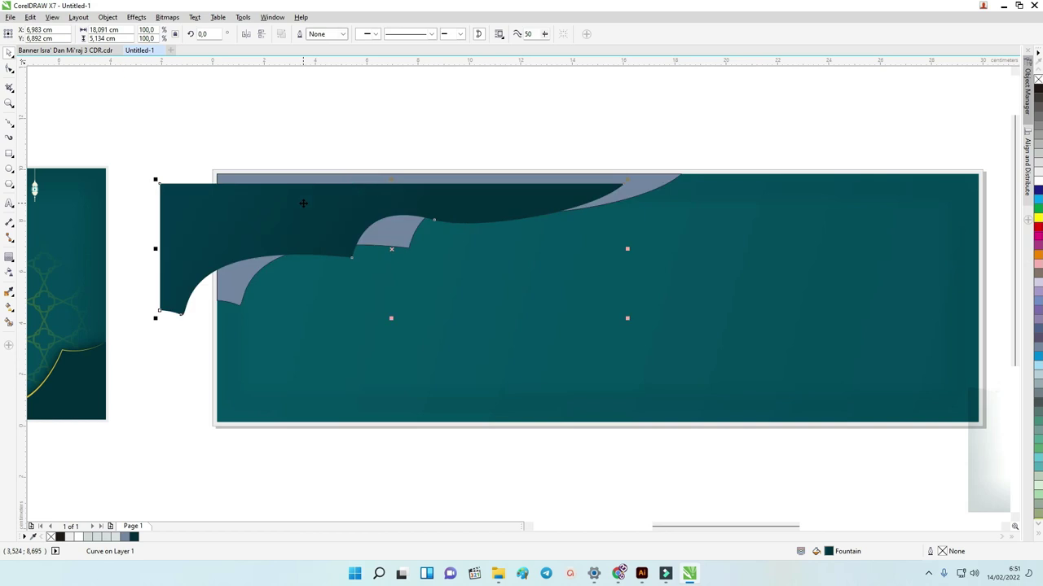
pyautogui.hotkey('ctrl', 'z')
# Select both stacked wave shapes together and remove their outlines.
pyautogui.click(477, 154)
pyautogui.moveTo(165, 120); pyautogui.dragTo(773, 351)
pyautogui.rightClick(1038, 79)
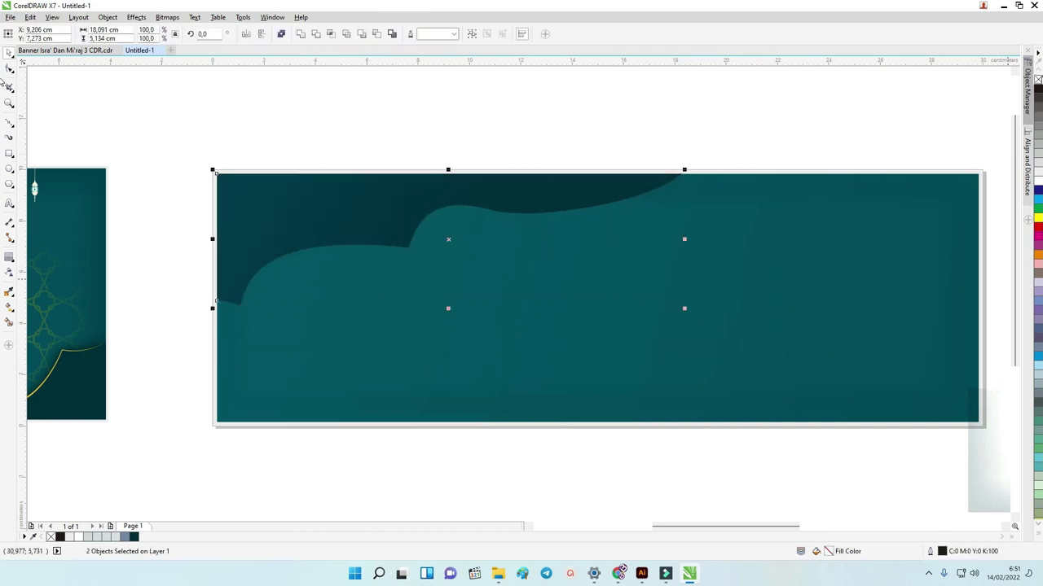
pyautogui.click(491, 143)
# Rotate a copy of the gradient wave shape slightly clockwise to 359.268° about its lower-left corner.
pyautogui.scroll(-3, 312, 180)
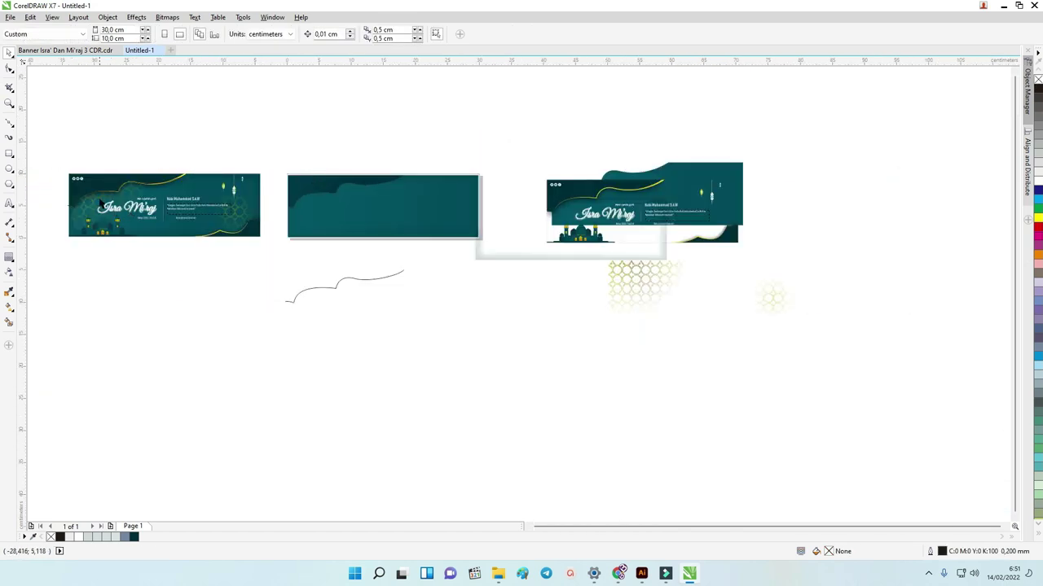
pyautogui.scroll(3, 165, 200)
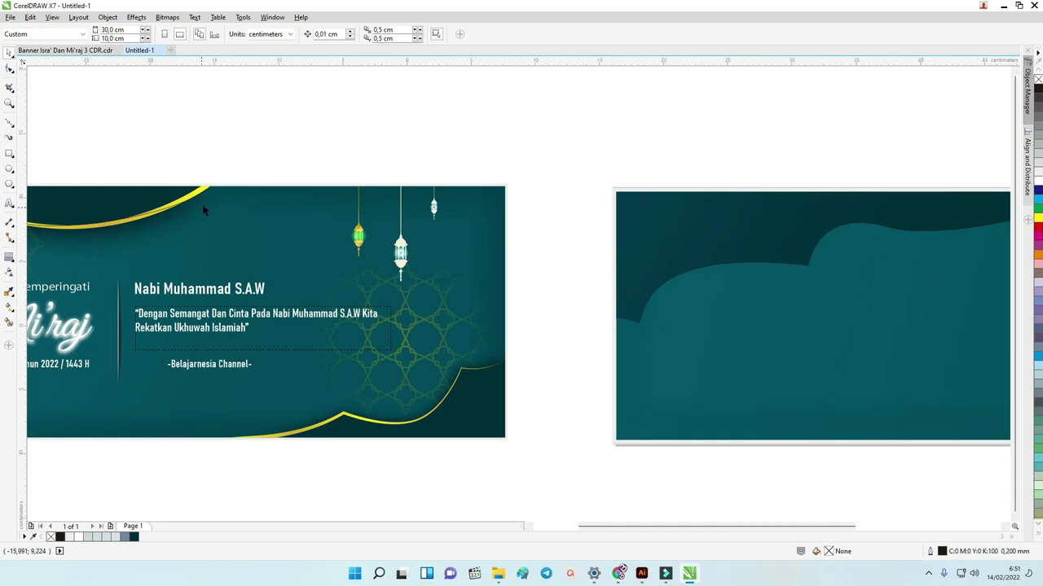
pyautogui.scroll(-2, 210, 204)
pyautogui.click(399, 261)
pyautogui.scroll(2, 426, 234)
pyautogui.scroll(-2, 450, 200)
pyautogui.scroll(2, 449, 200)
pyautogui.click(402, 286)
pyautogui.moveTo(622, 232); pyautogui.dragTo(402, 281)
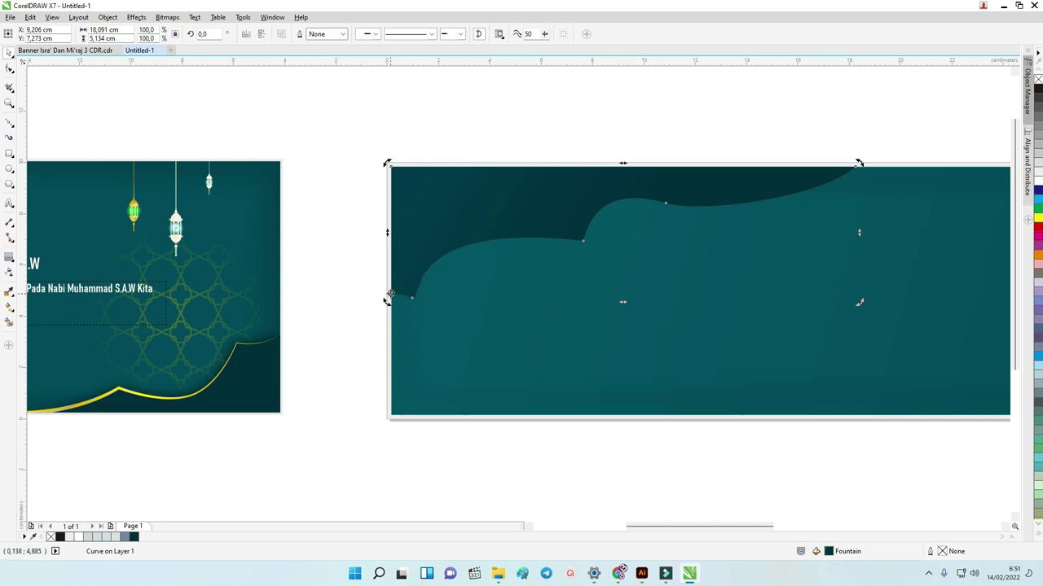
pyautogui.moveTo(857, 304)
pyautogui.mouseDown()
pyautogui.moveTo(852, 317)
pyautogui.moveTo(854, 304)
pyautogui.mouseUp()
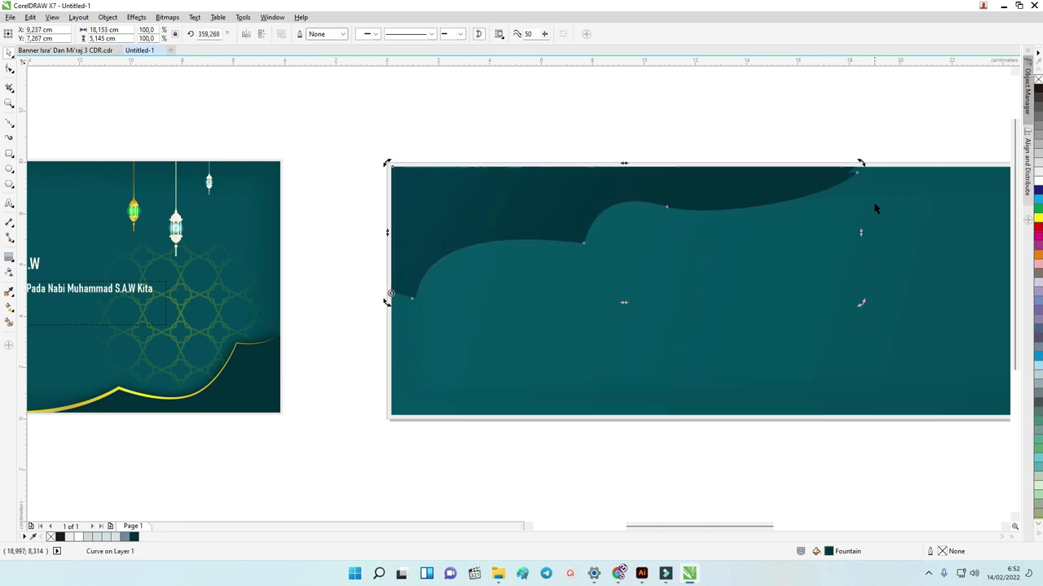
# Remove the rotated copy's fill and give it a black hairline outline.
pyautogui.scroll(2, 856, 168)
pyautogui.scroll(2, 855, 169)
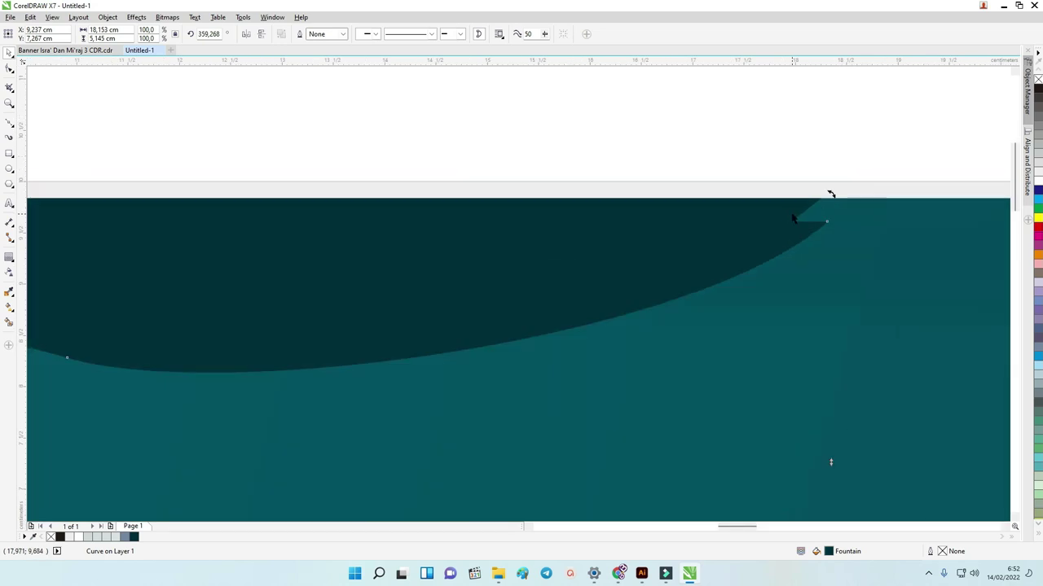
pyautogui.click(1037, 80)
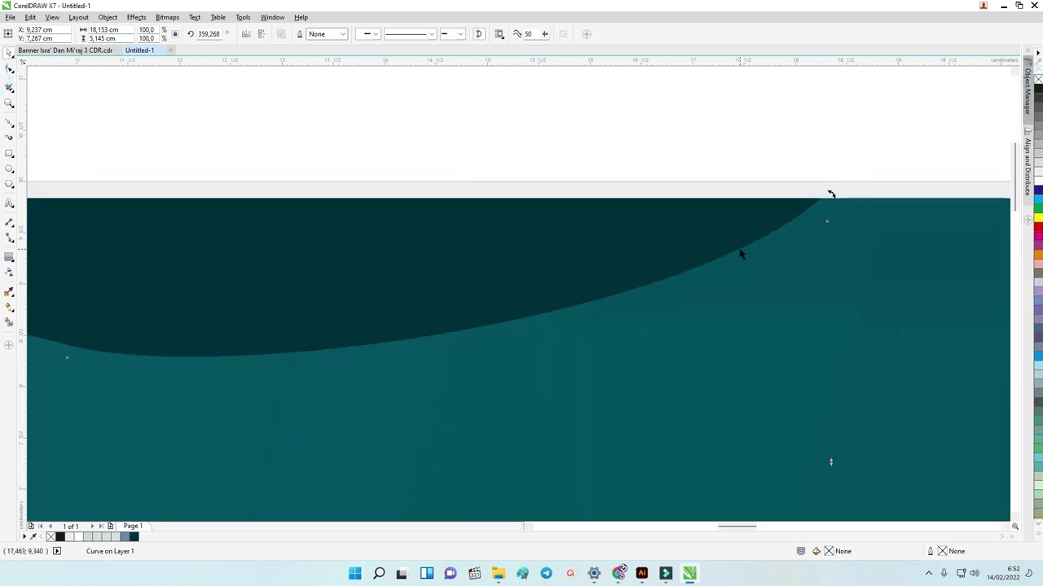
pyautogui.rightClick(1038, 88)
pyautogui.scroll(-1, 817, 203)
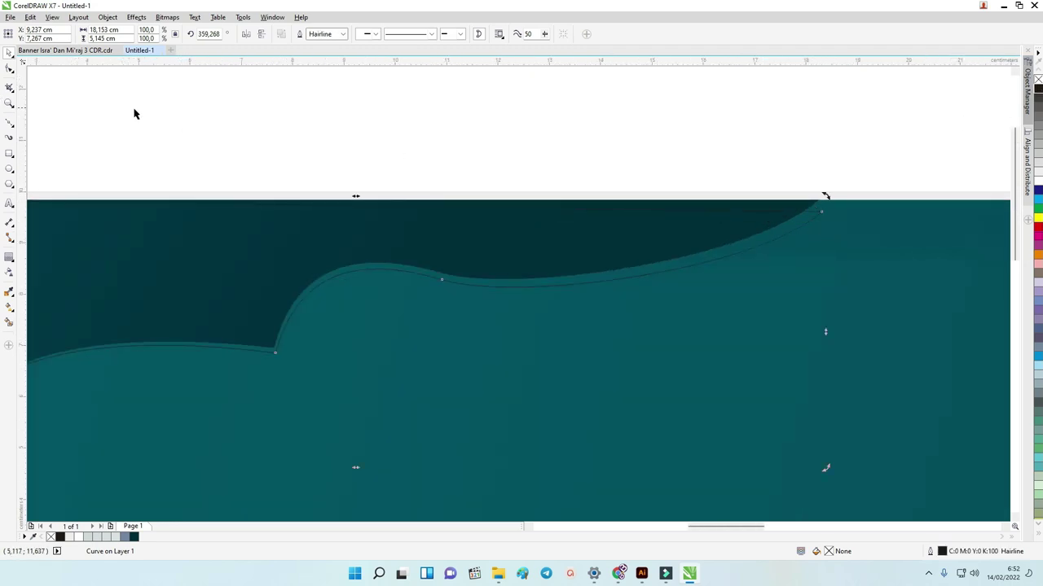
# Reshape the rotated copy by stretching its right end node outward and up to the banner's upper edge.
pyautogui.click(8, 69)
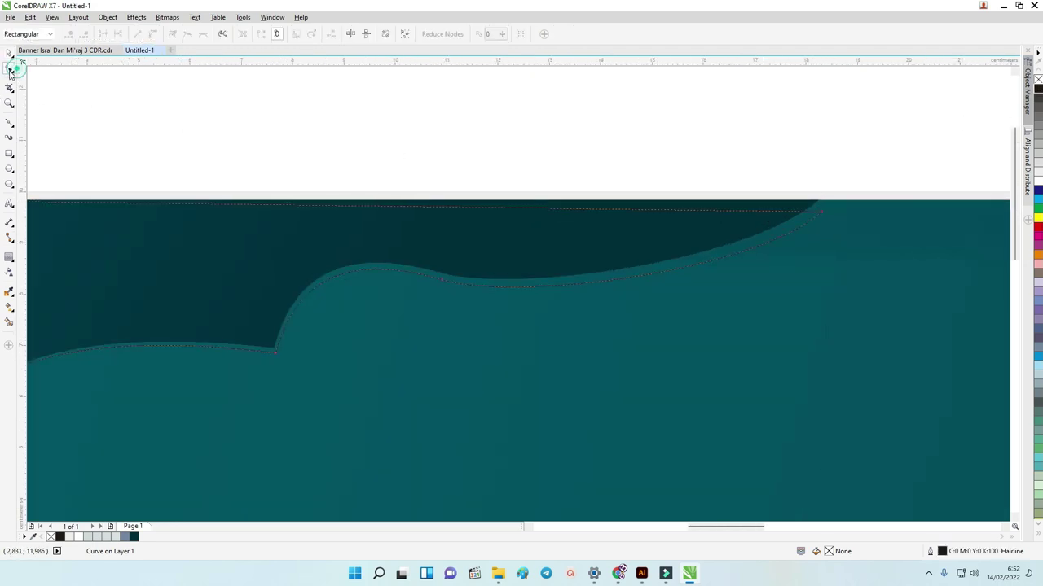
pyautogui.doubleClick(821, 213)
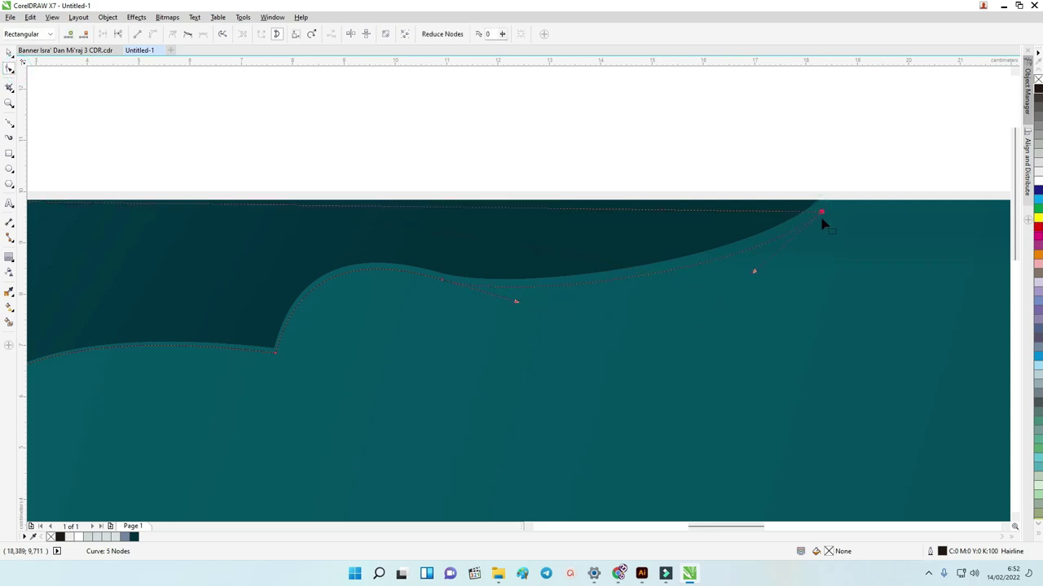
pyautogui.moveTo(821, 214); pyautogui.dragTo(835, 204)
pyautogui.scroll(-3, 749, 269)
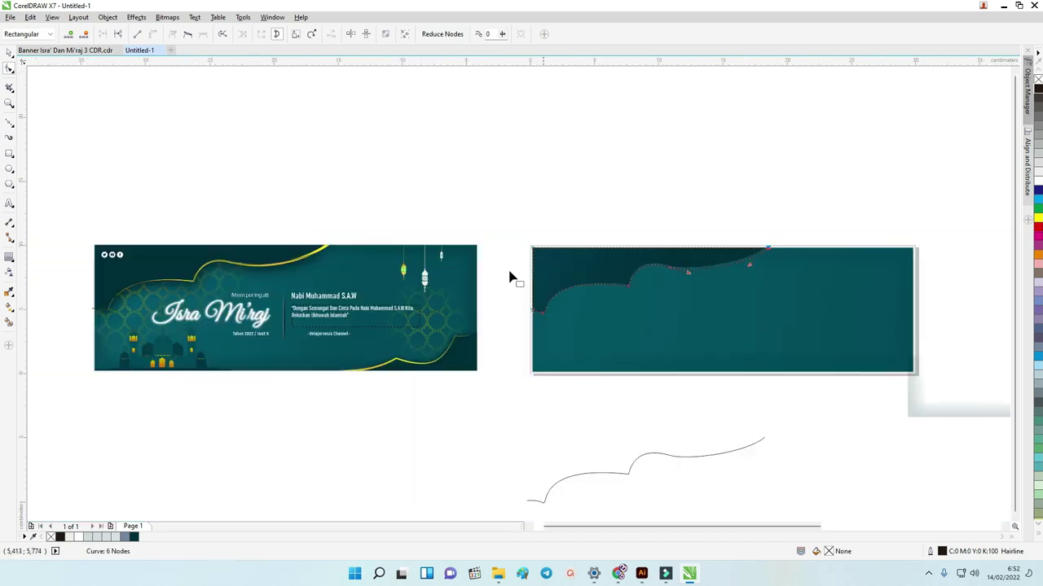
pyautogui.click(10, 53)
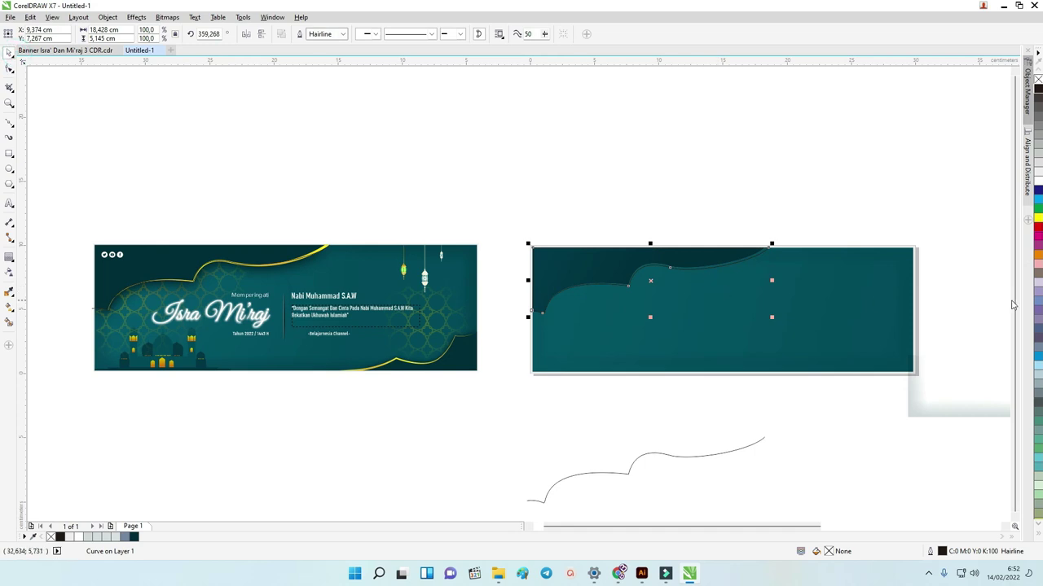
# Apply a linear fountain fill to the rotated wave copy, with its end colour set to dark gold #7D6A00.
pyautogui.click(9, 306)
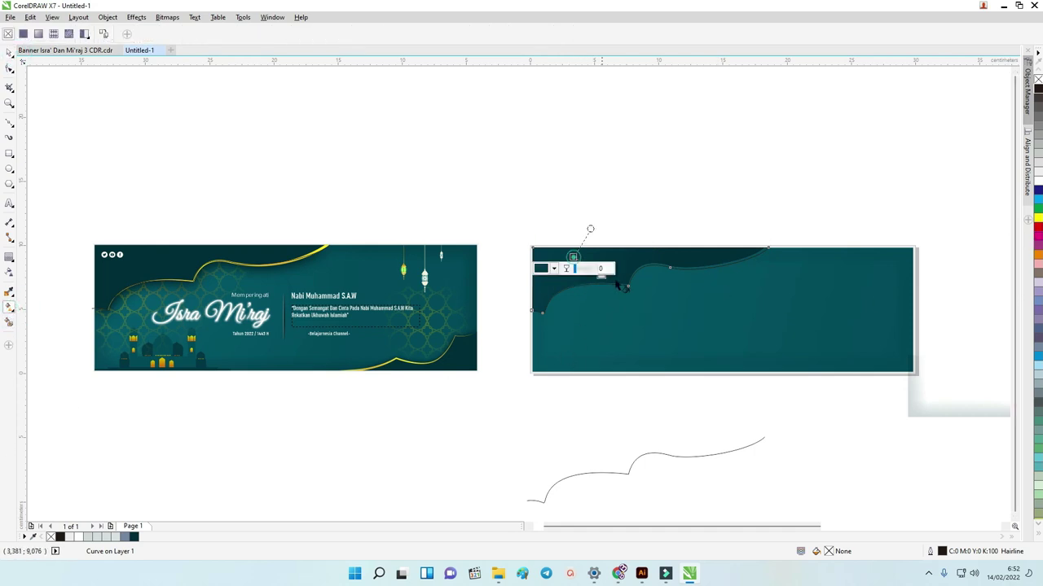
pyautogui.moveTo(573, 257); pyautogui.dragTo(688, 299)
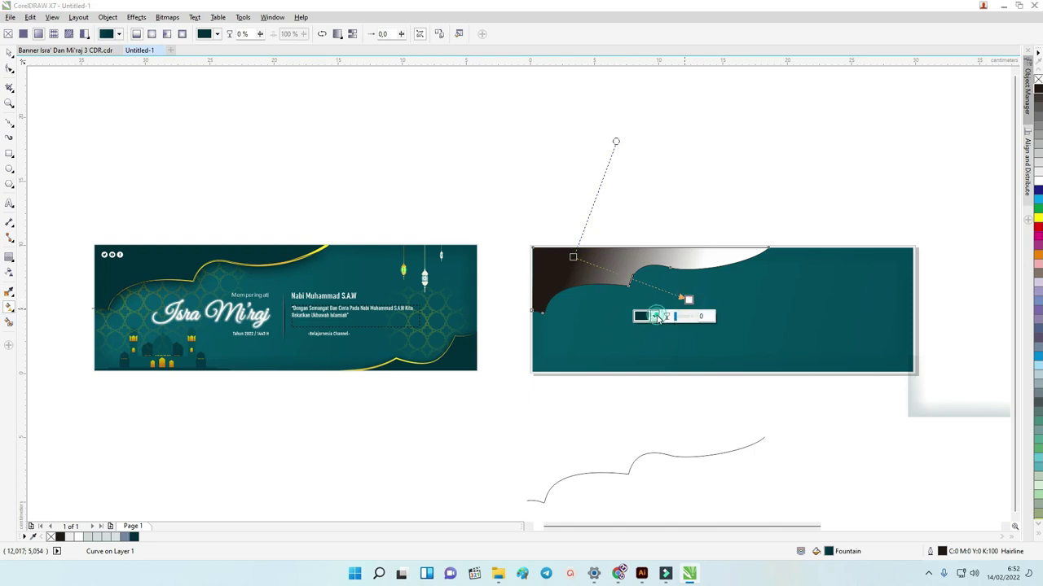
pyautogui.click(655, 317)
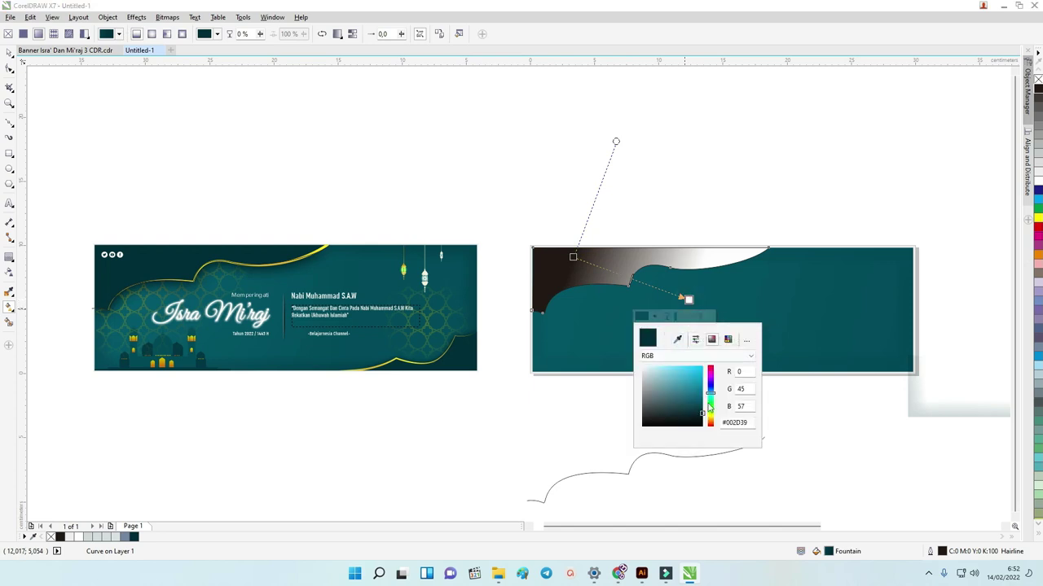
pyautogui.moveTo(710, 416); pyautogui.dragTo(711, 420)
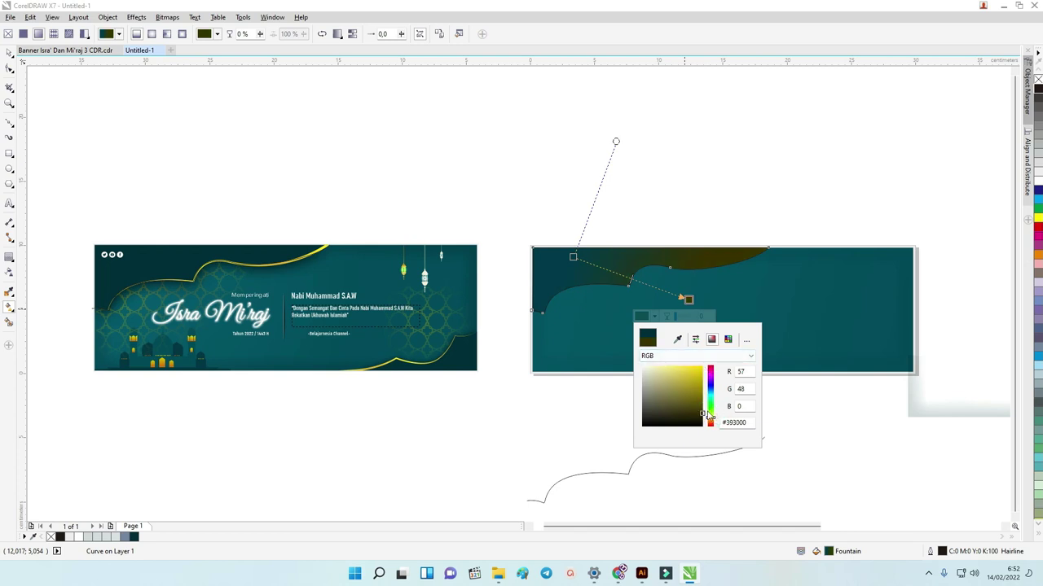
pyautogui.moveTo(700, 414); pyautogui.dragTo(703, 397)
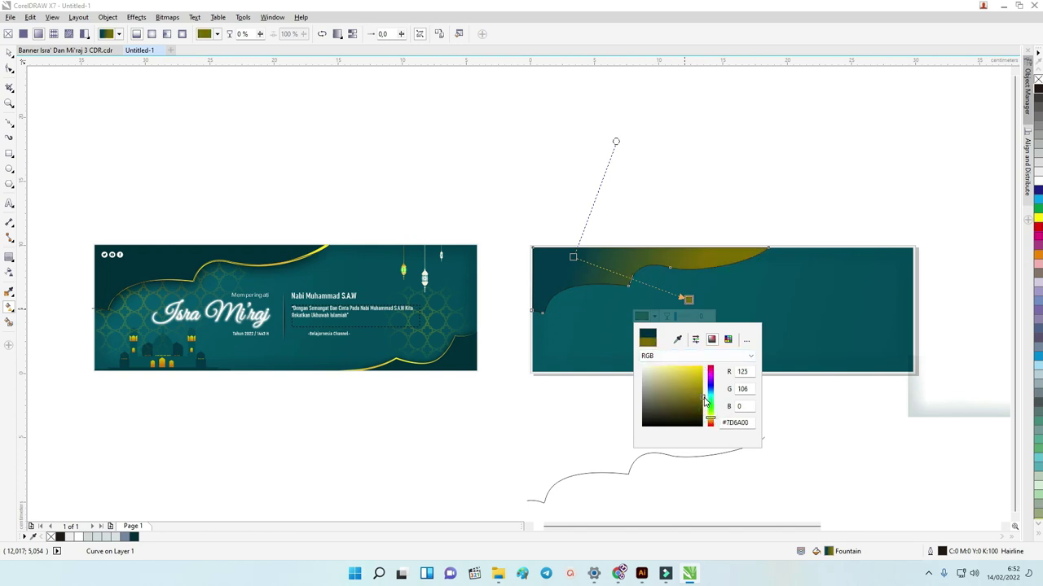
pyautogui.click(638, 290)
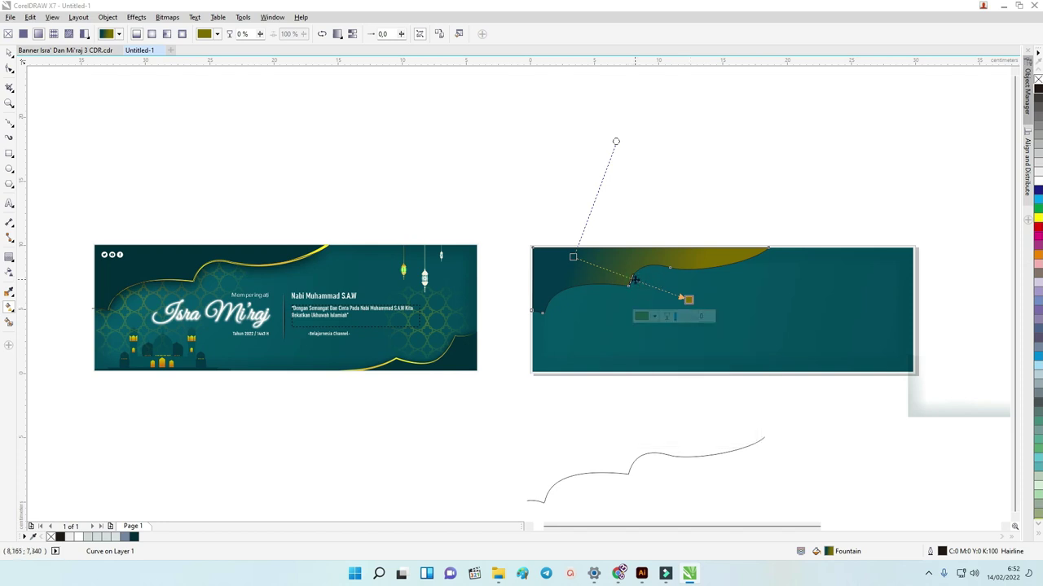
# Add a middle colour node at 53% of the wave's gradient and set it to bright gold #A39B00.
pyautogui.click(635, 279)
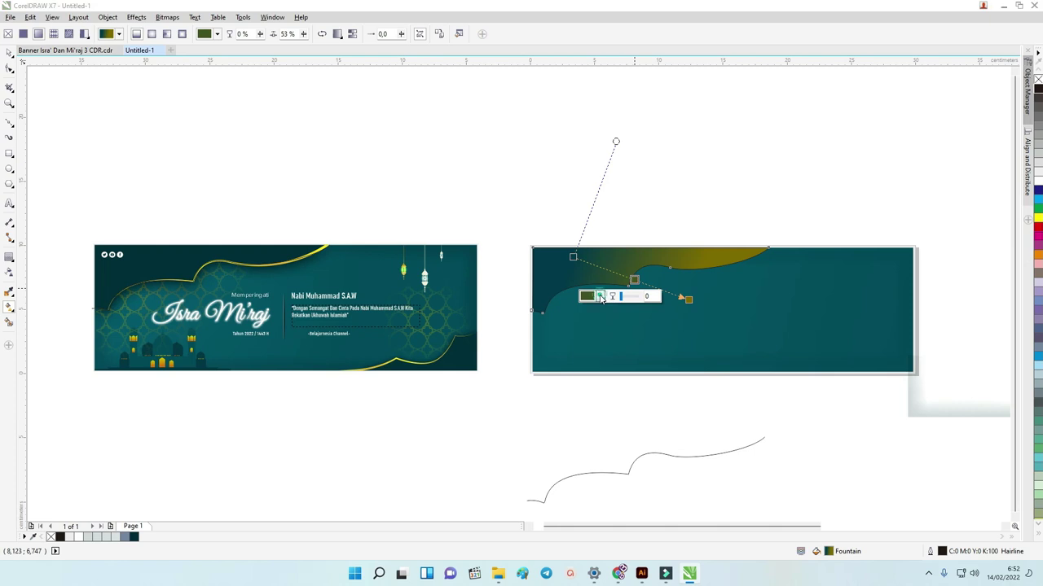
pyautogui.click(601, 296)
pyautogui.moveTo(656, 397); pyautogui.dragTo(651, 372)
pyautogui.click(649, 368)
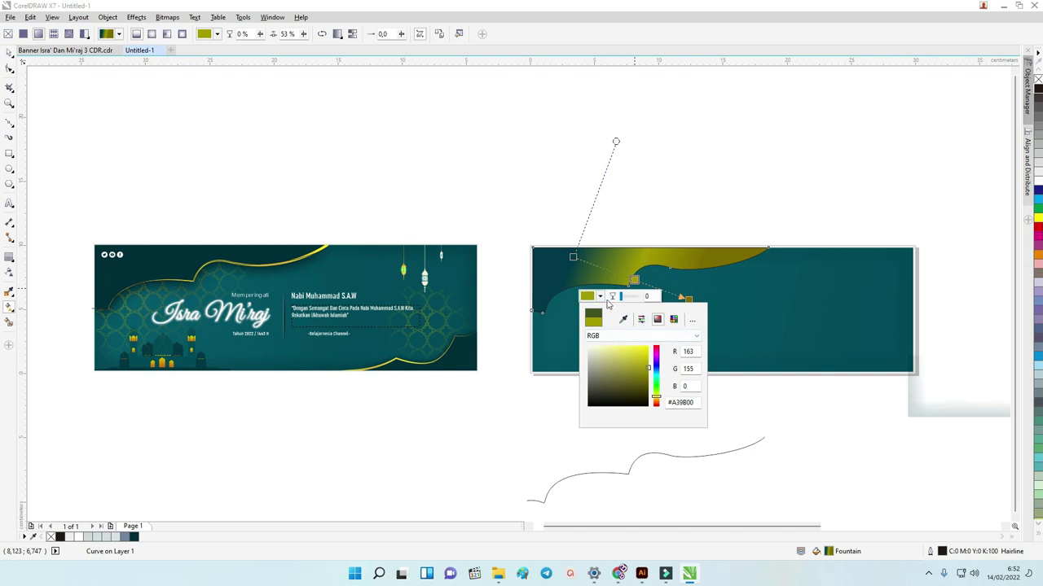
pyautogui.click(573, 256)
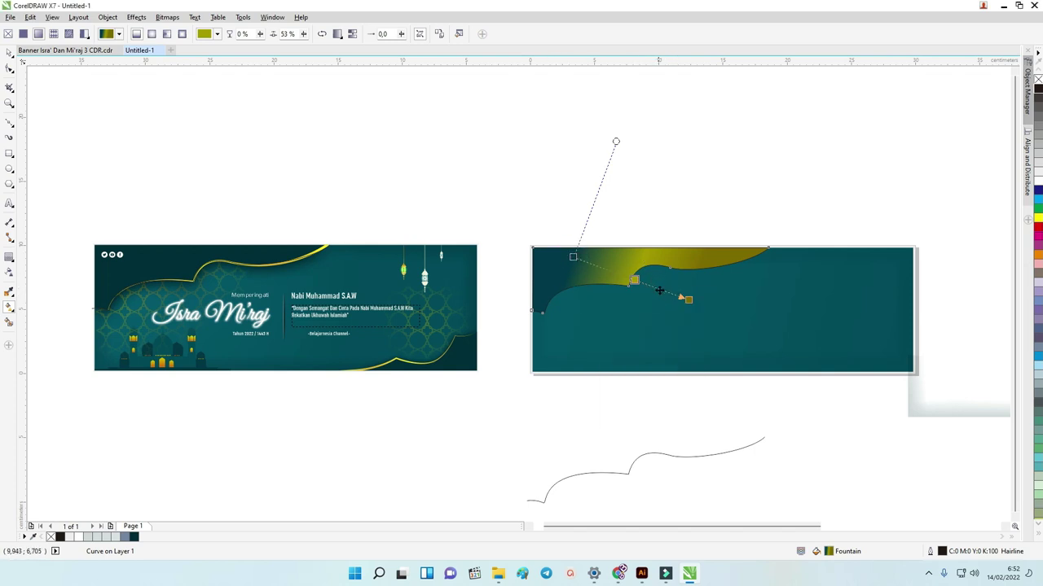
# Add a dark gold colour node to the wave's gradient and place it at 12%, close to the start node.
pyautogui.scroll(4, 659, 290)
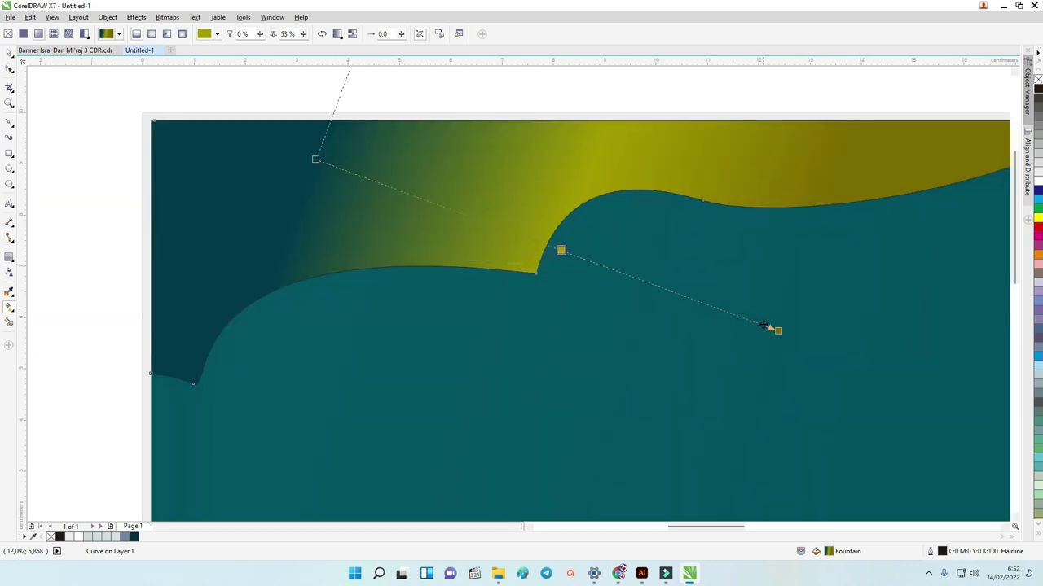
pyautogui.click(766, 328)
pyautogui.doubleClick(393, 187)
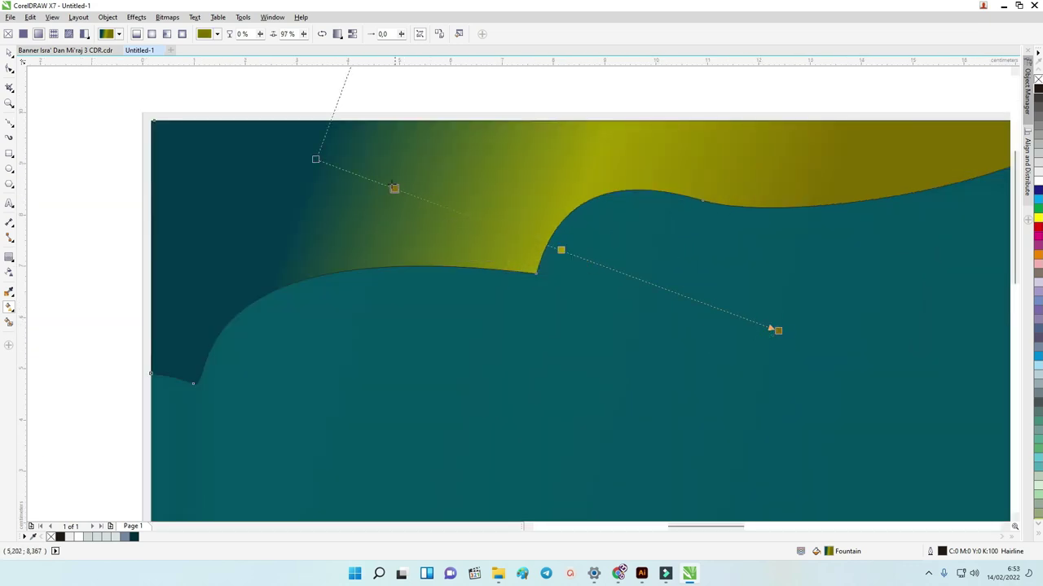
pyautogui.moveTo(393, 187); pyautogui.dragTo(372, 178)
pyautogui.scroll(-2, 399, 210)
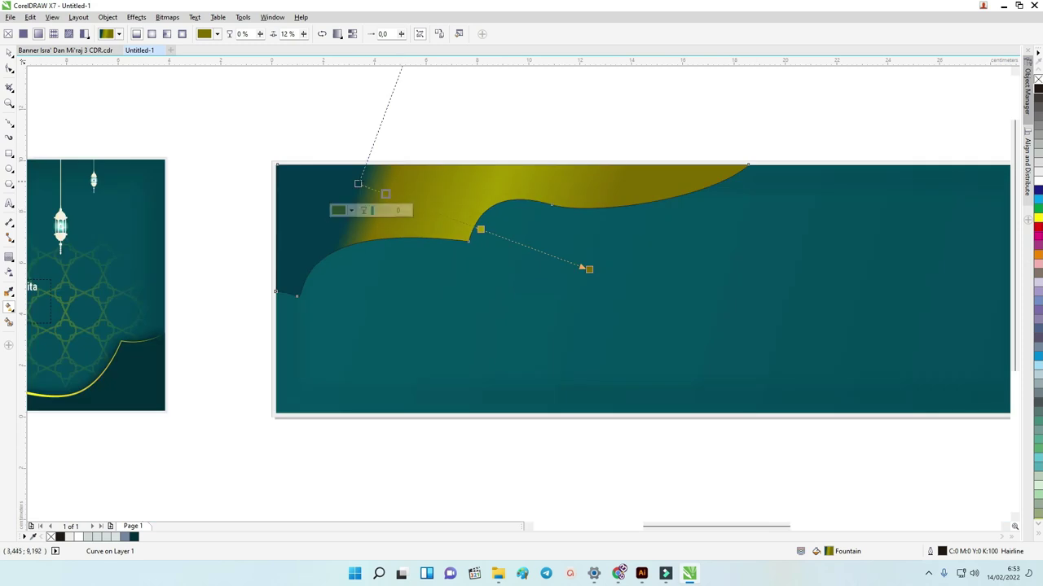
# Sample the middle node's gold #A39B00 for the start node and redraw the gradient from the wave's right end toward the left.
pyautogui.click(357, 183)
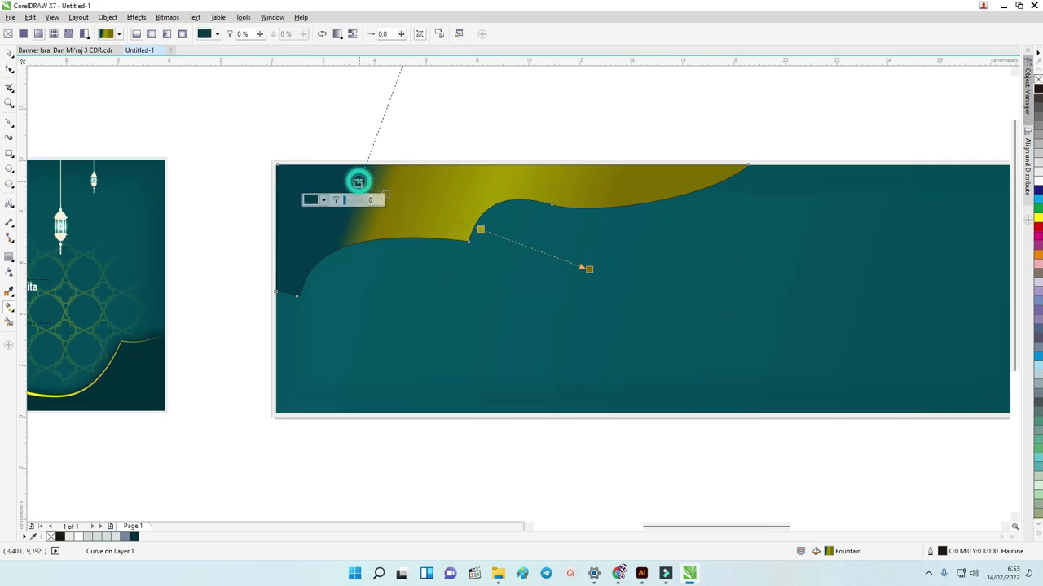
pyautogui.click(323, 200)
pyautogui.click(345, 226)
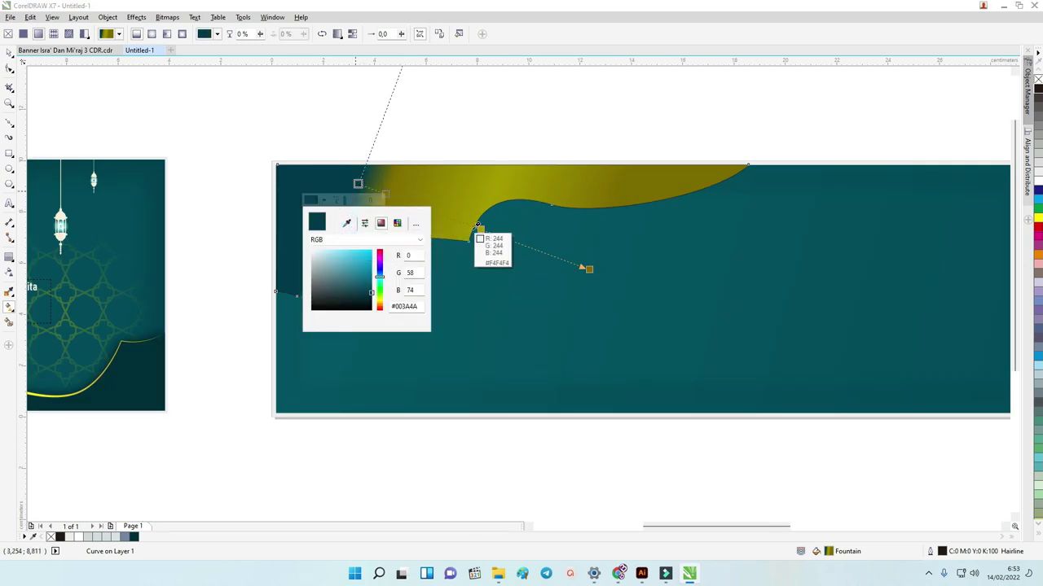
pyautogui.click(477, 226)
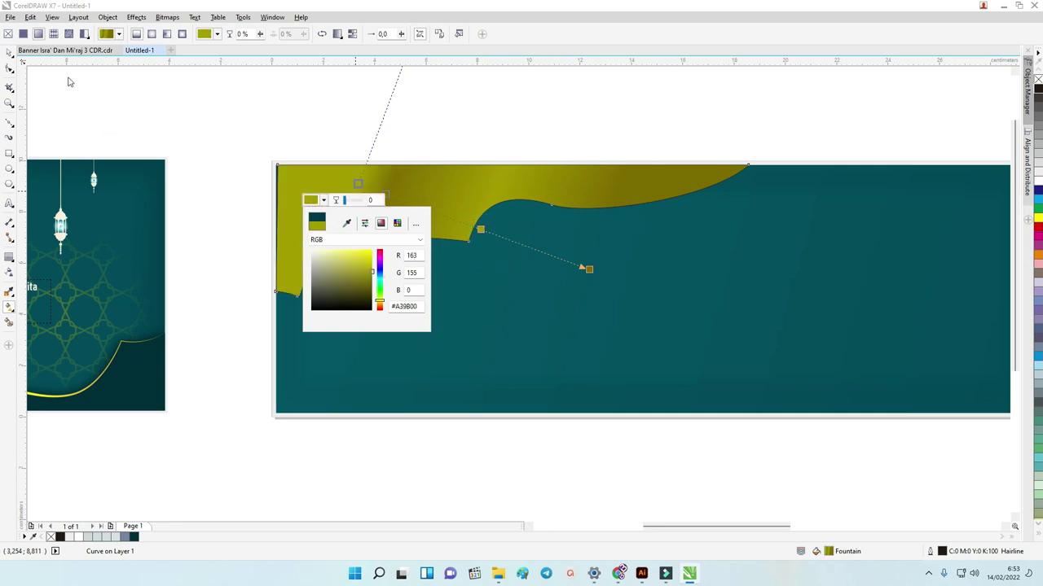
pyautogui.click(261, 89)
pyautogui.click(426, 198)
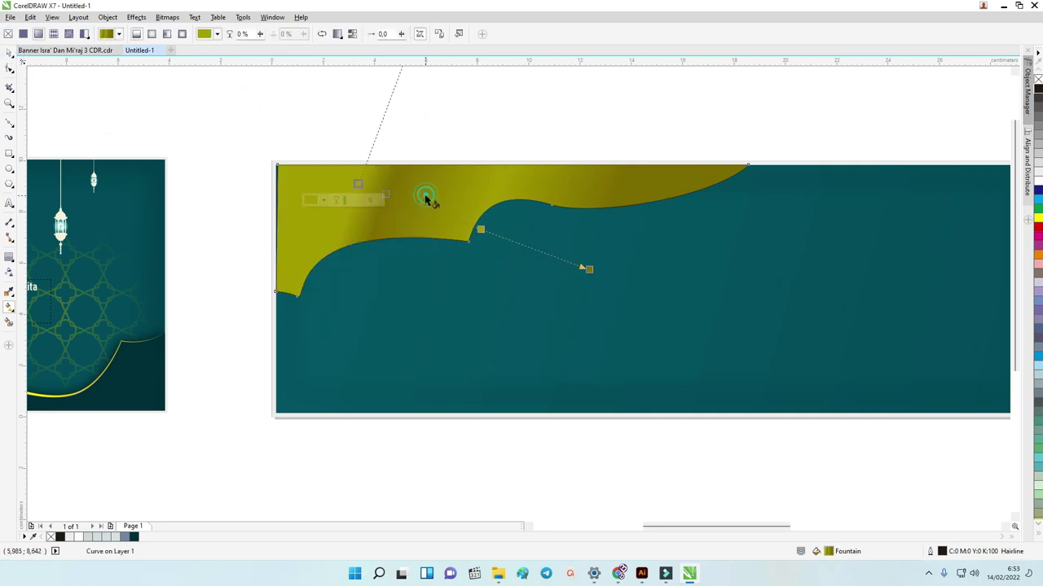
pyautogui.scroll(-1, 440, 196)
pyautogui.moveTo(583, 154); pyautogui.dragTo(252, 261)
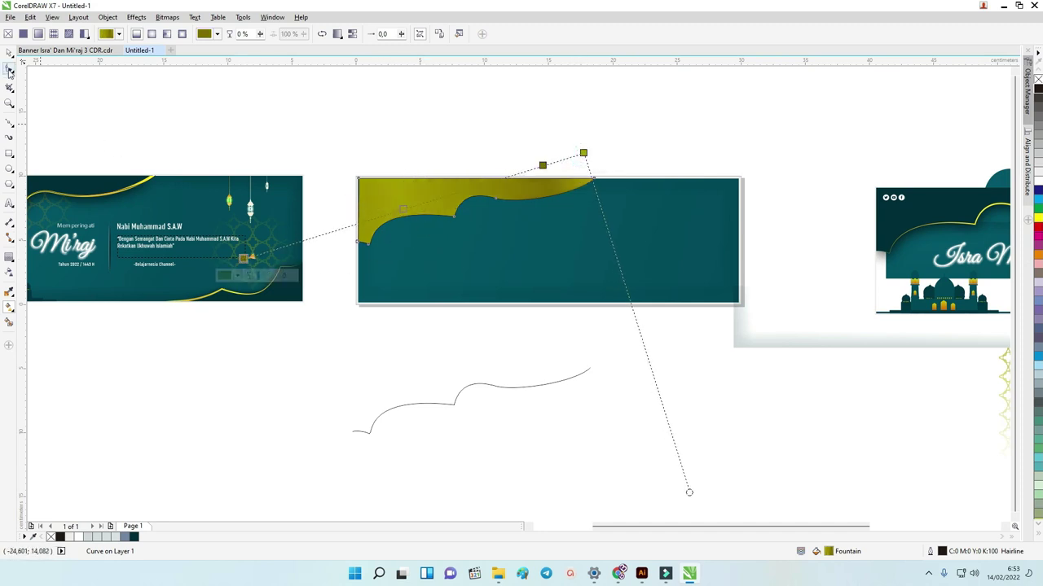
# Remove the gold wave's outline and place it one level back, behind the dark teal wave.
pyautogui.click(9, 51)
pyautogui.rightClick(1038, 79)
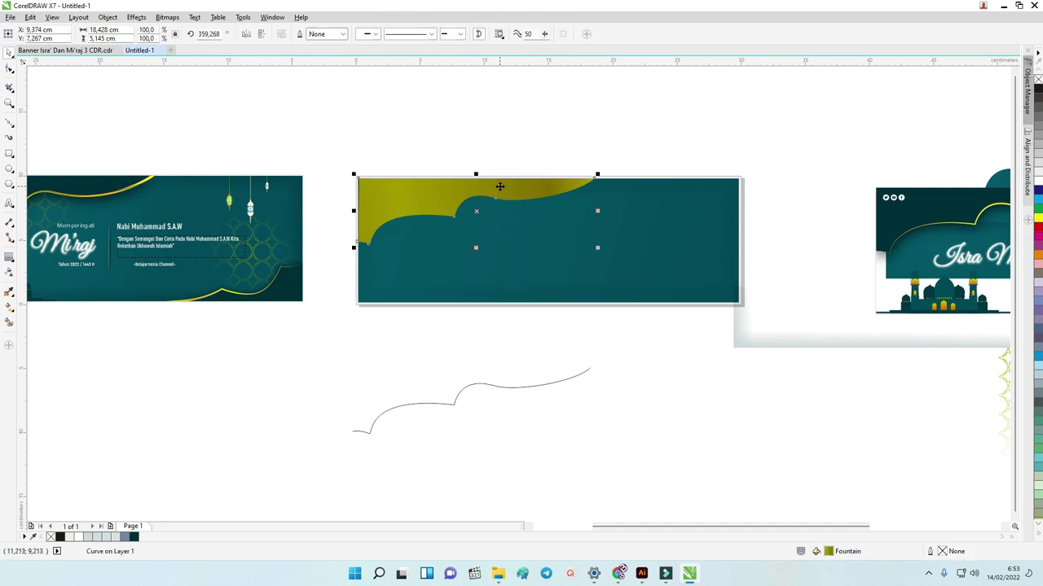
pyautogui.hotkey('ctrl', 'pagedown')
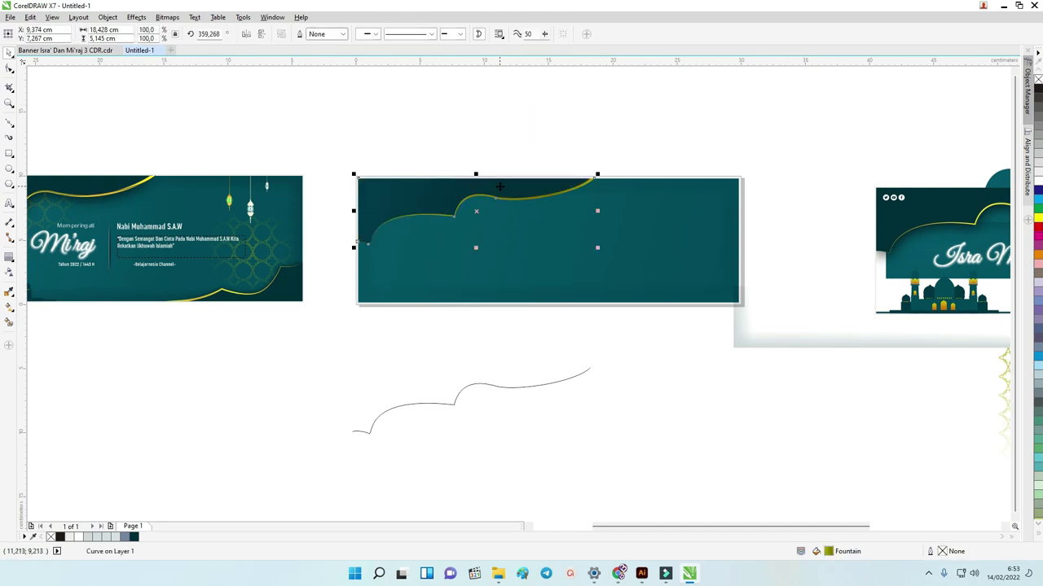
# Compare the gold edge of the new banner with the wave edge and shadow on the reference banner.
pyautogui.scroll(2, 500, 187)
pyautogui.scroll(-2, 577, 170)
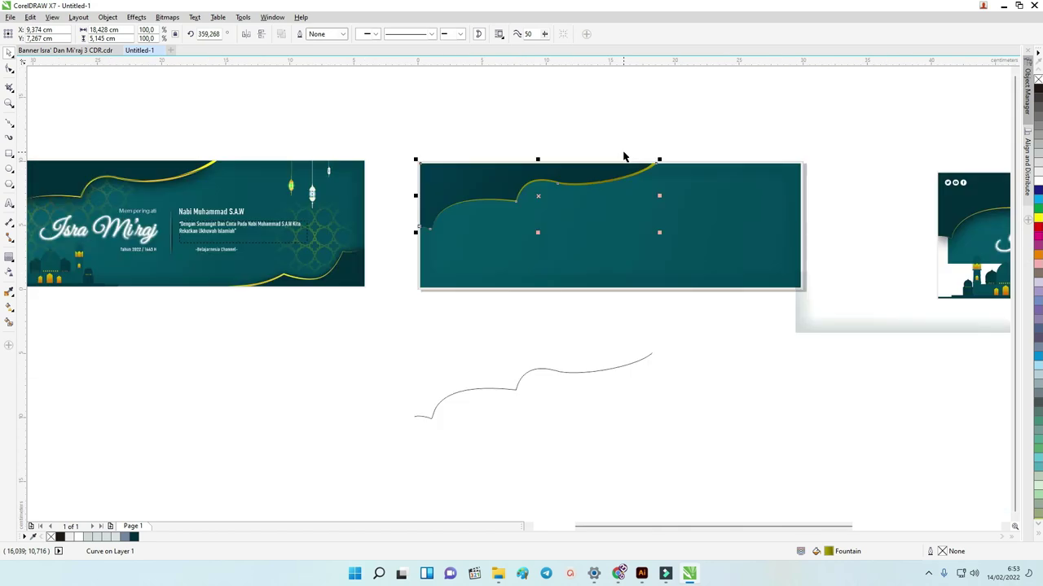
pyautogui.scroll(-1, 425, 159)
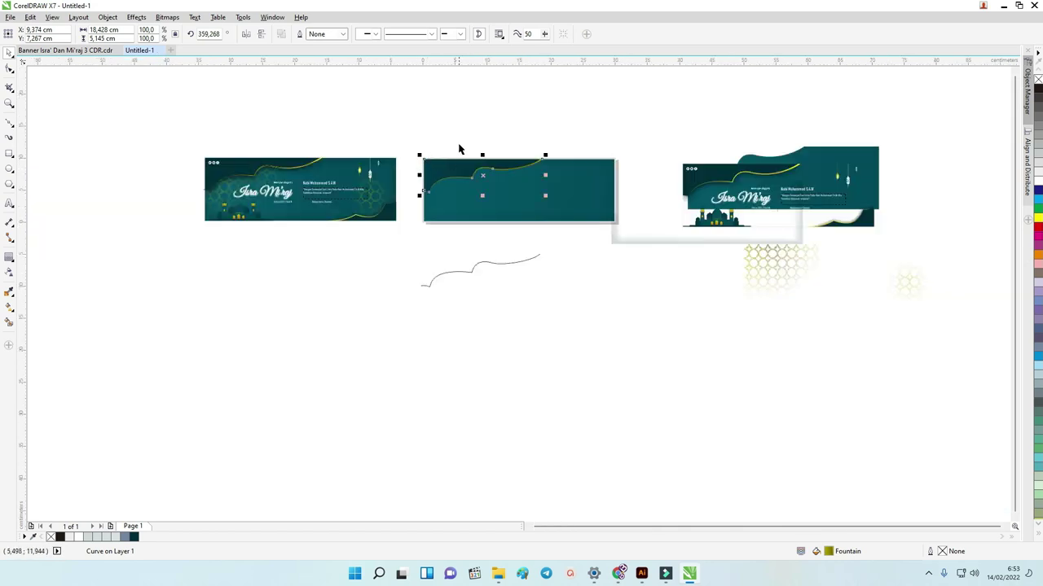
pyautogui.scroll(2, 458, 149)
pyautogui.click(521, 149)
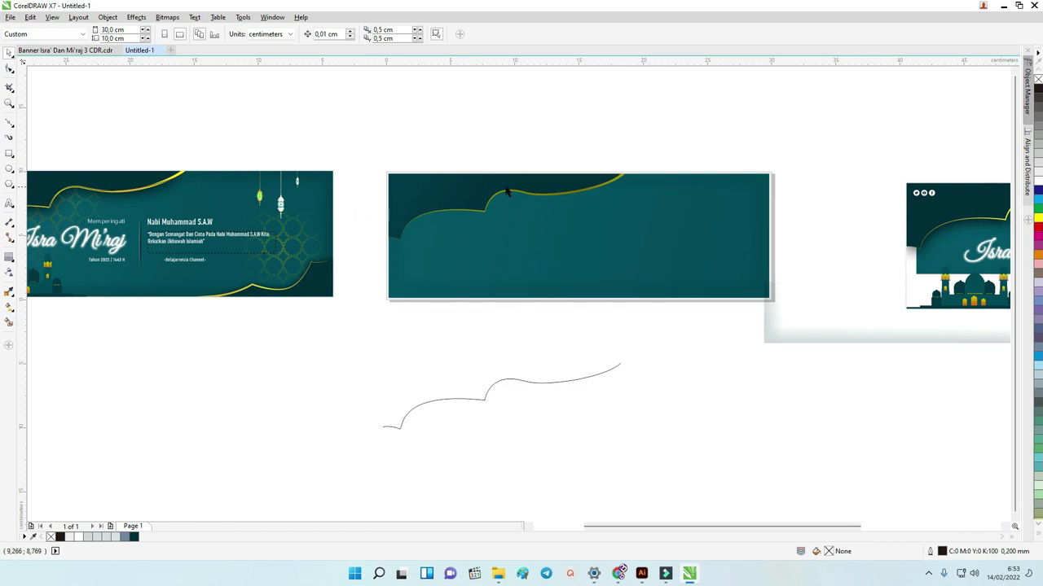
pyautogui.scroll(-1, 658, 185)
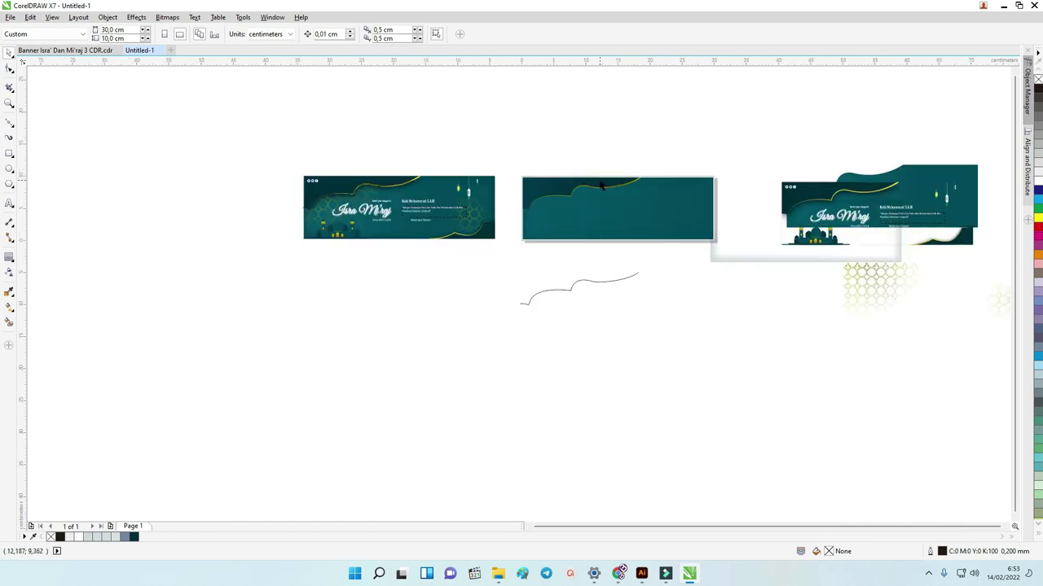
pyautogui.scroll(1, 601, 186)
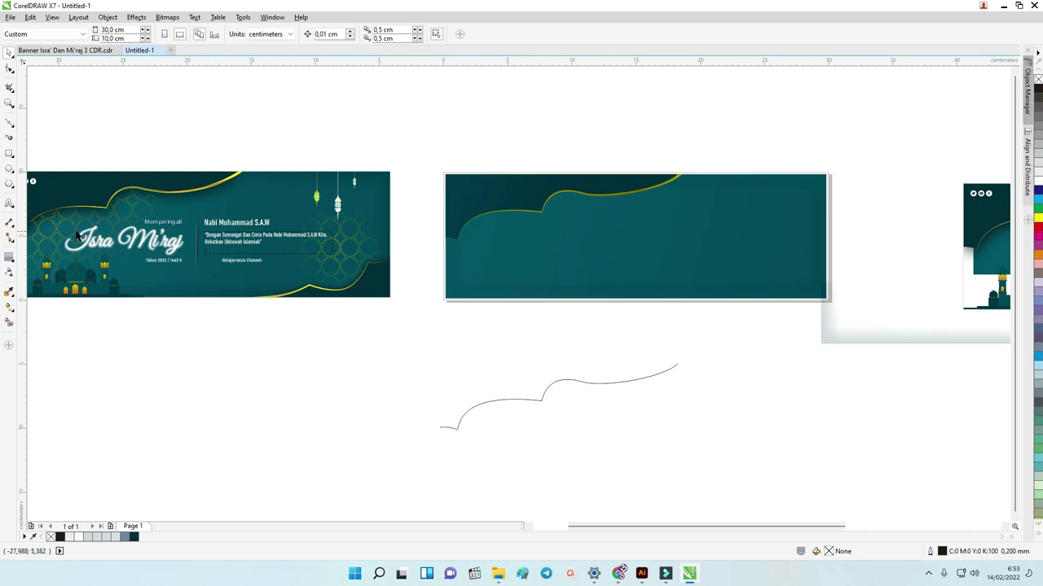
pyautogui.scroll(1, 163, 203)
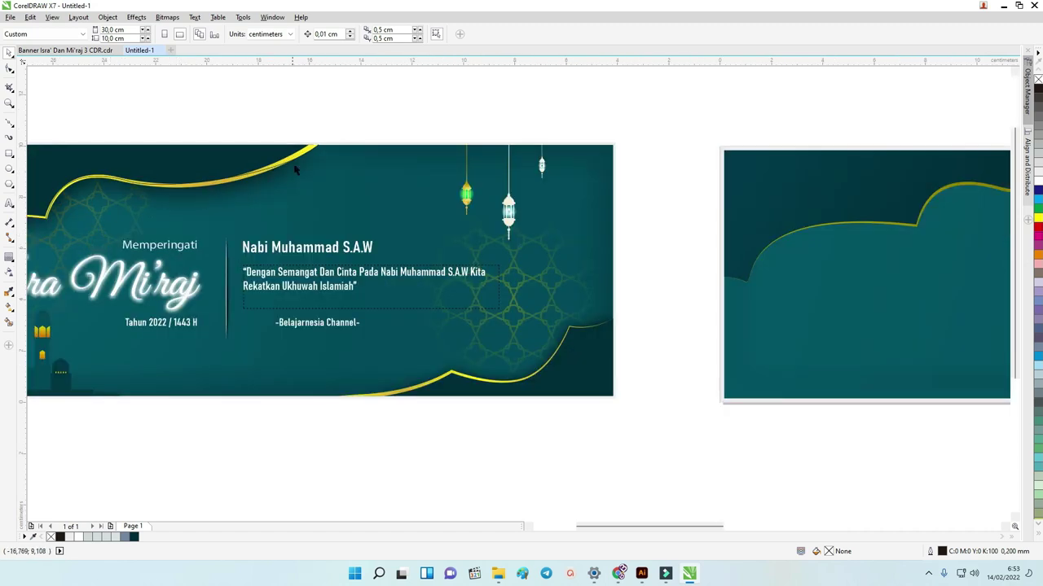
pyautogui.scroll(-1, 195, 199)
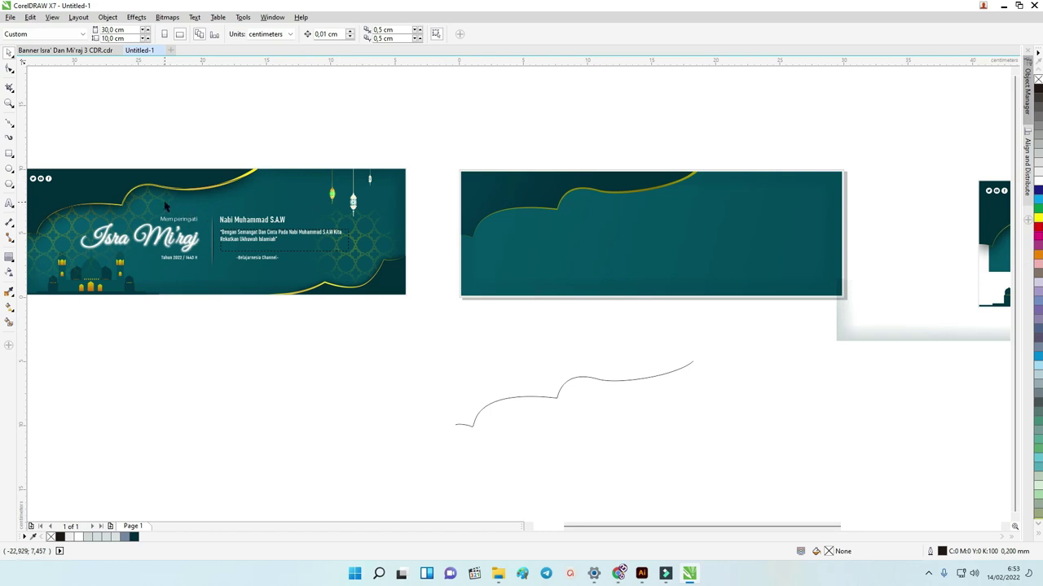
# Add a drop shadow beneath the dark teal wave at a 270° angle with opacity 57 and feather 15.
pyautogui.click(12, 259)
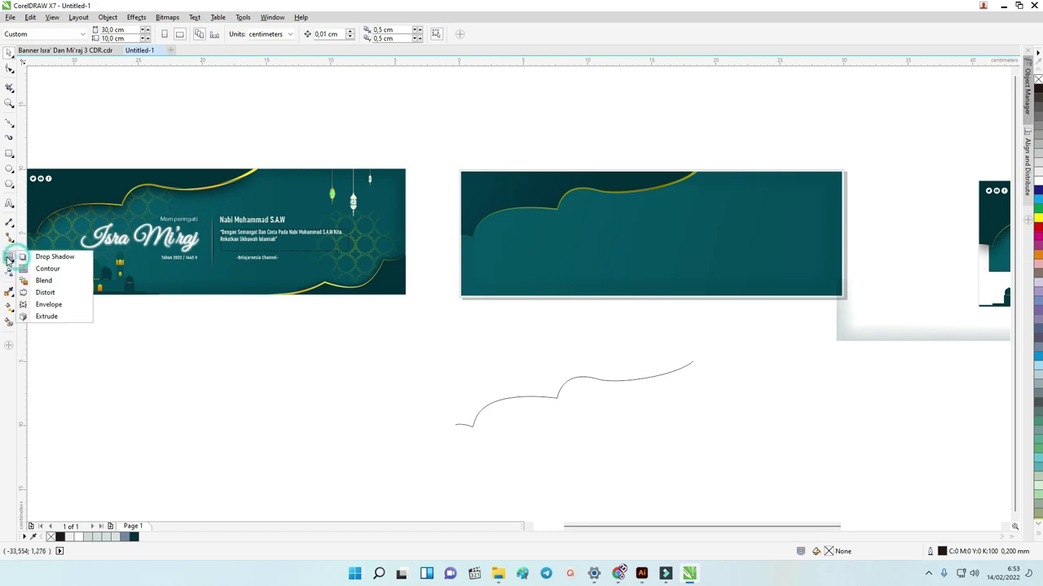
pyautogui.click(40, 258)
pyautogui.moveTo(536, 187); pyautogui.dragTo(579, 246)
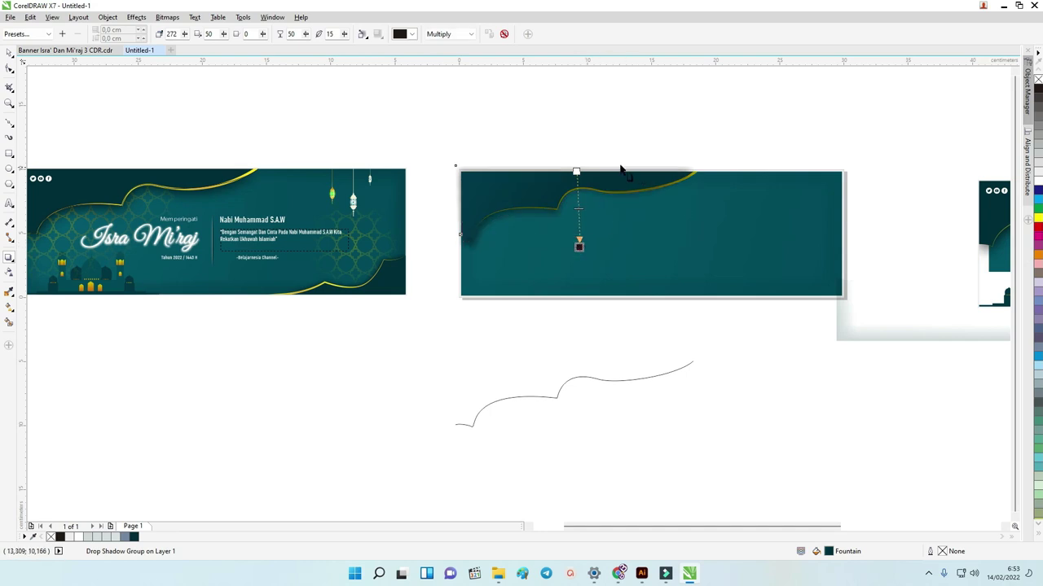
pyautogui.scroll(2, 554, 184)
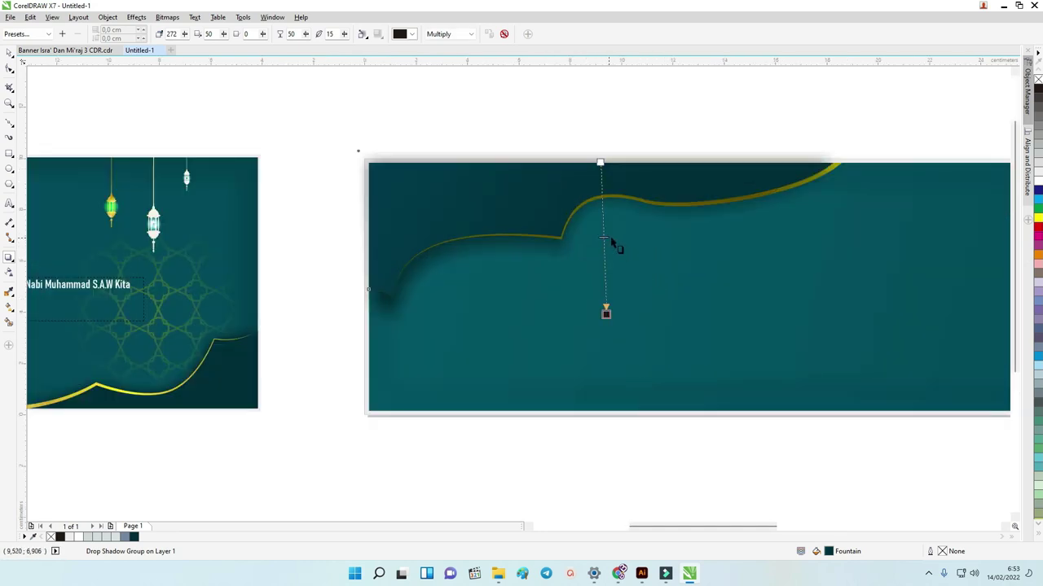
pyautogui.moveTo(603, 237); pyautogui.dragTo(603, 246)
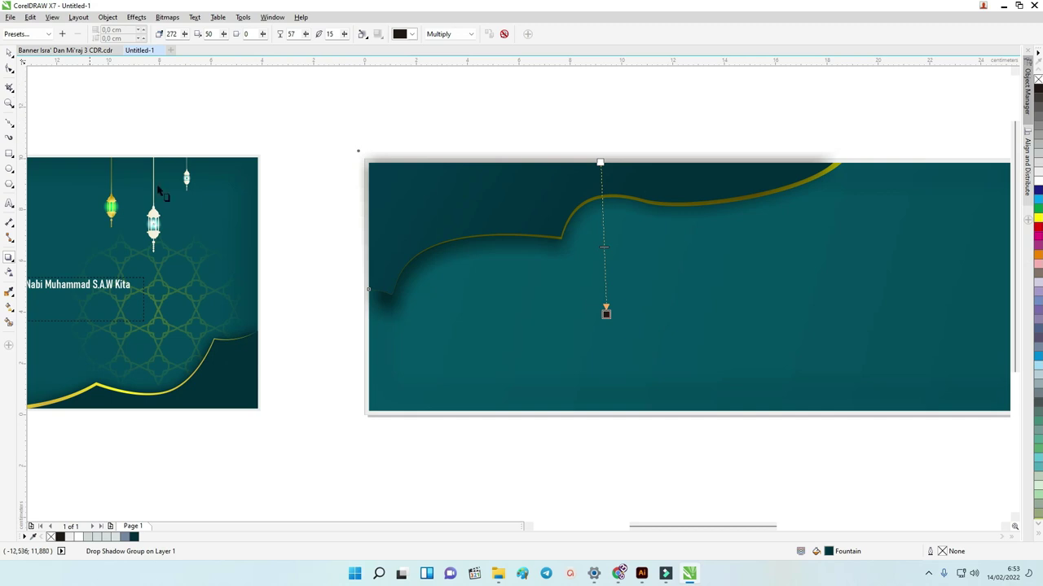
pyautogui.moveTo(606, 312); pyautogui.dragTo(601, 309)
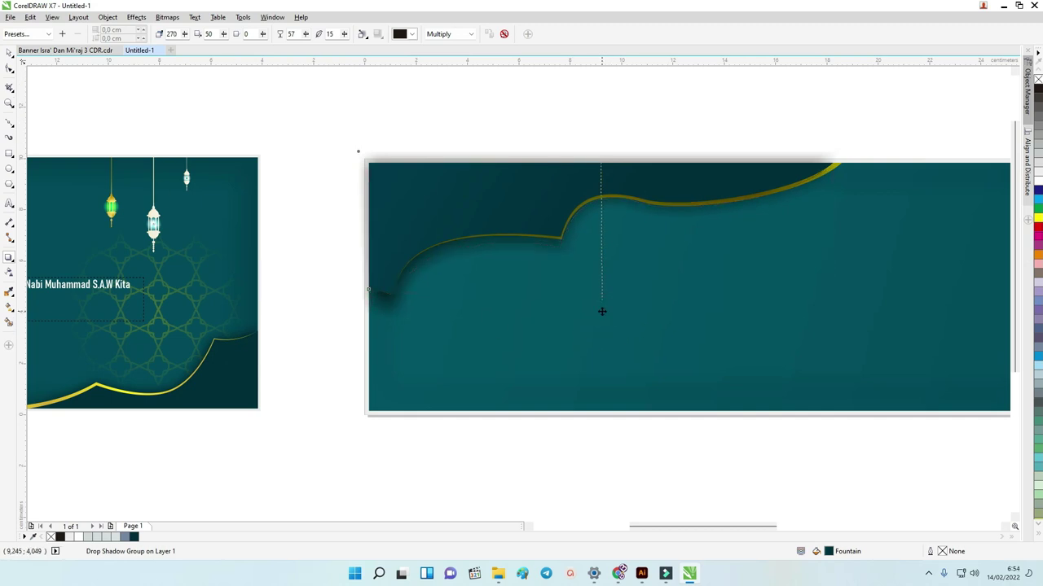
# Break the drop shadow apart from the dark teal wave.
pyautogui.rightClick(408, 168)
pyautogui.click(456, 180)
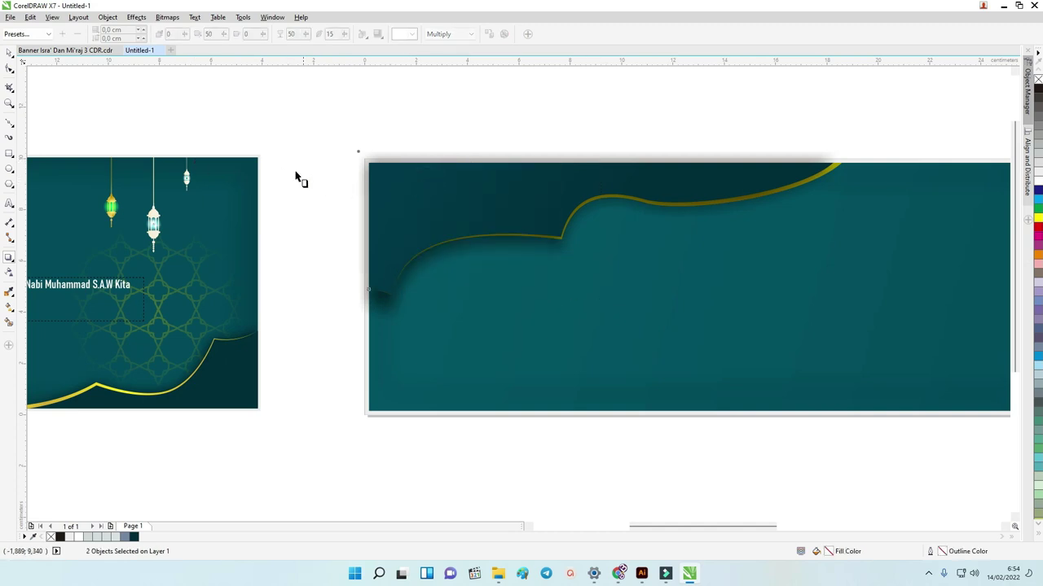
pyautogui.click(9, 52)
pyautogui.rightClick(449, 171)
pyautogui.click(463, 133)
pyautogui.moveTo(398, 151); pyautogui.dragTo(402, 137)
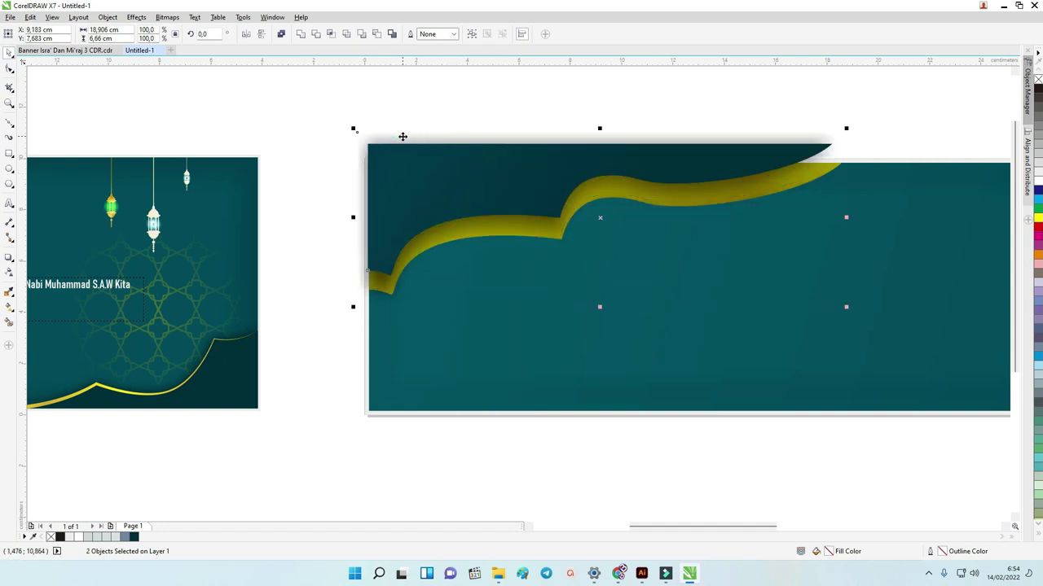
pyautogui.hotkey('ctrl', 'z')
# Move the separated shadow alone up and right of the wave, to about X 11.6 cm, Y 7.8 cm.
pyautogui.rightClick(413, 174)
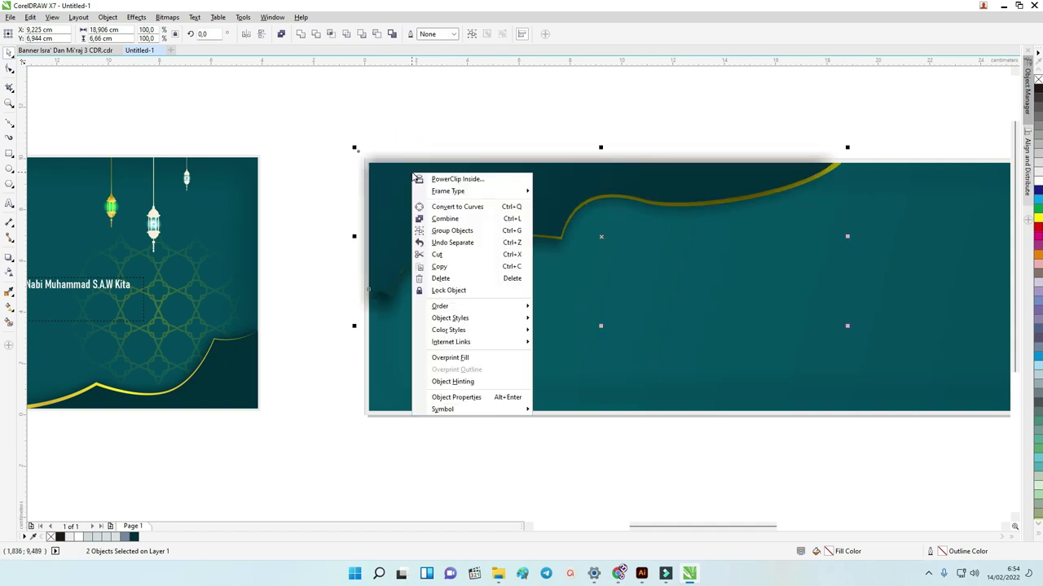
pyautogui.click(414, 137)
pyautogui.moveTo(388, 161); pyautogui.dragTo(448, 142)
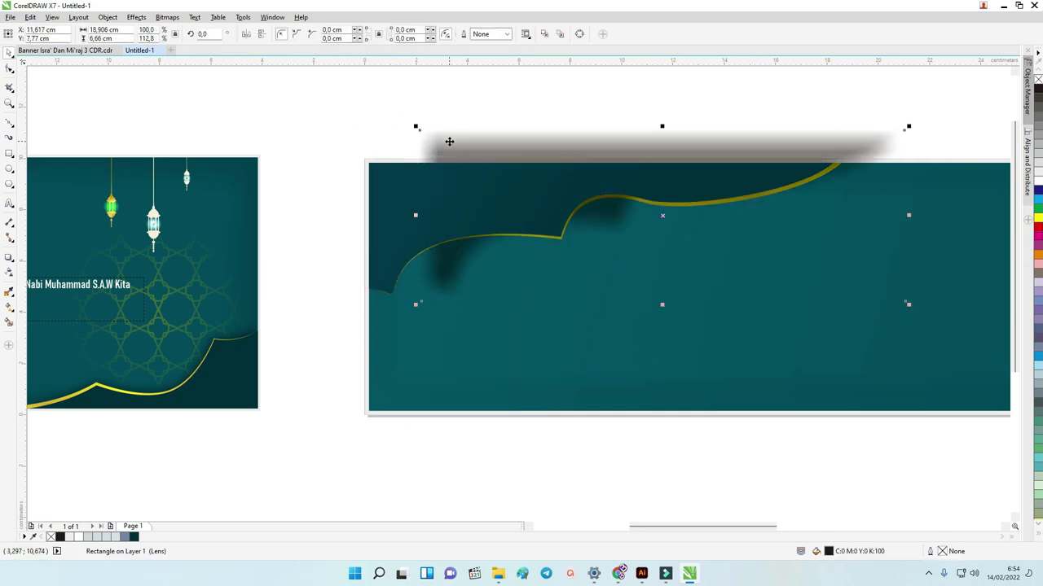
# Undo the separated shadow's last move and convert the shadow rectangle to curves.
pyautogui.hotkey('ctrl', 'z')
pyautogui.hotkey('ctrl', 'z')
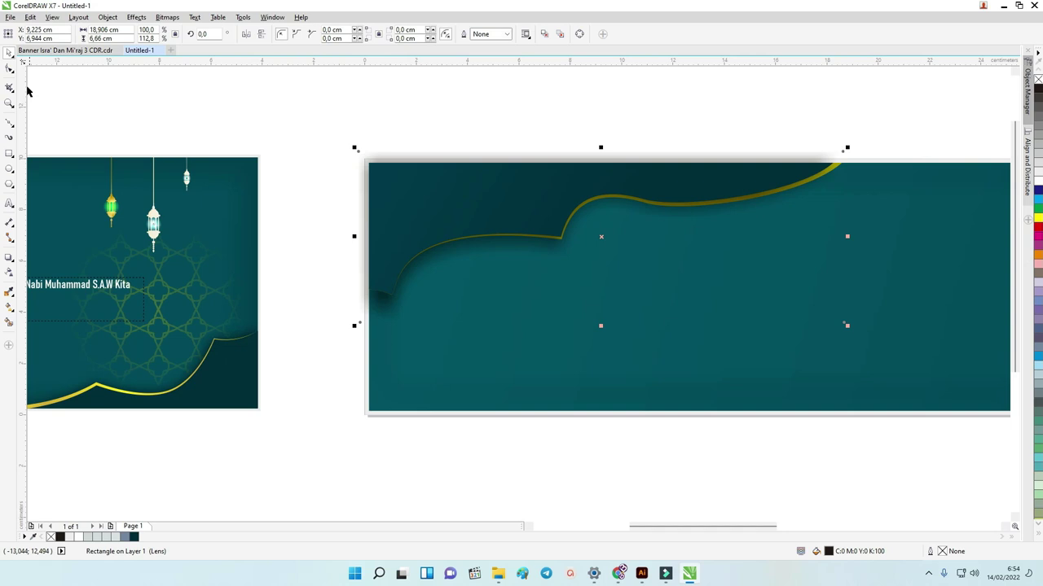
pyautogui.click(9, 68)
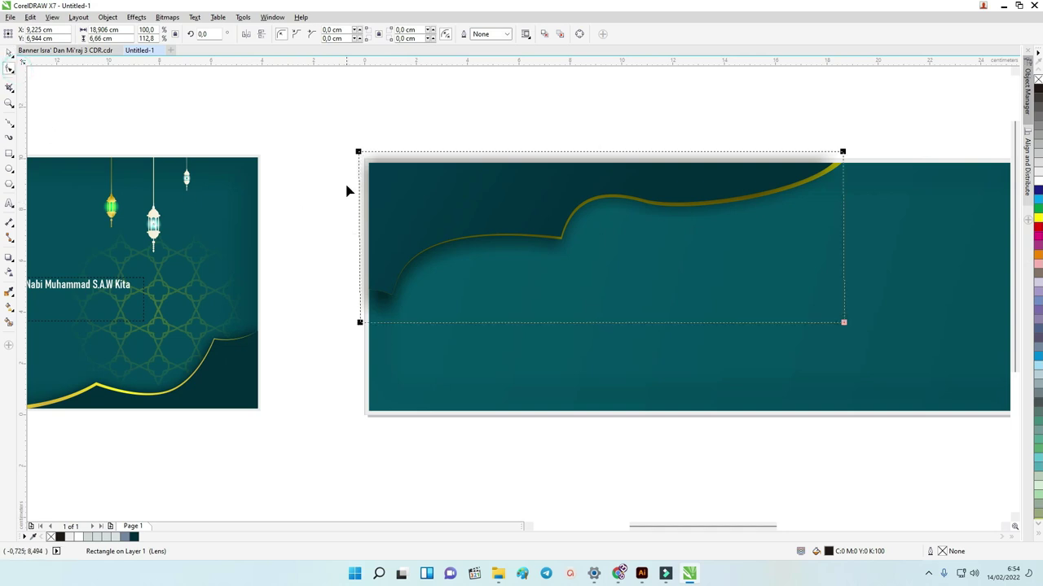
pyautogui.moveTo(359, 152); pyautogui.dragTo(371, 160)
pyautogui.click(360, 321)
pyautogui.click(108, 17)
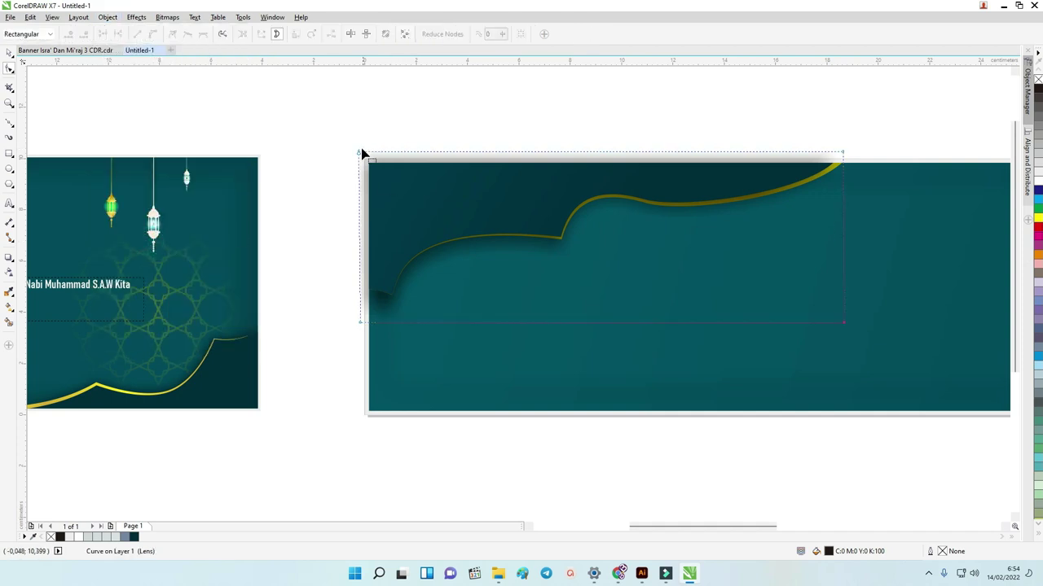
# Pull the shadow's two left nodes in to the banner's left edge and its two upper nodes down to the banner's upper edge.
pyautogui.moveTo(361, 155); pyautogui.dragTo(359, 321)
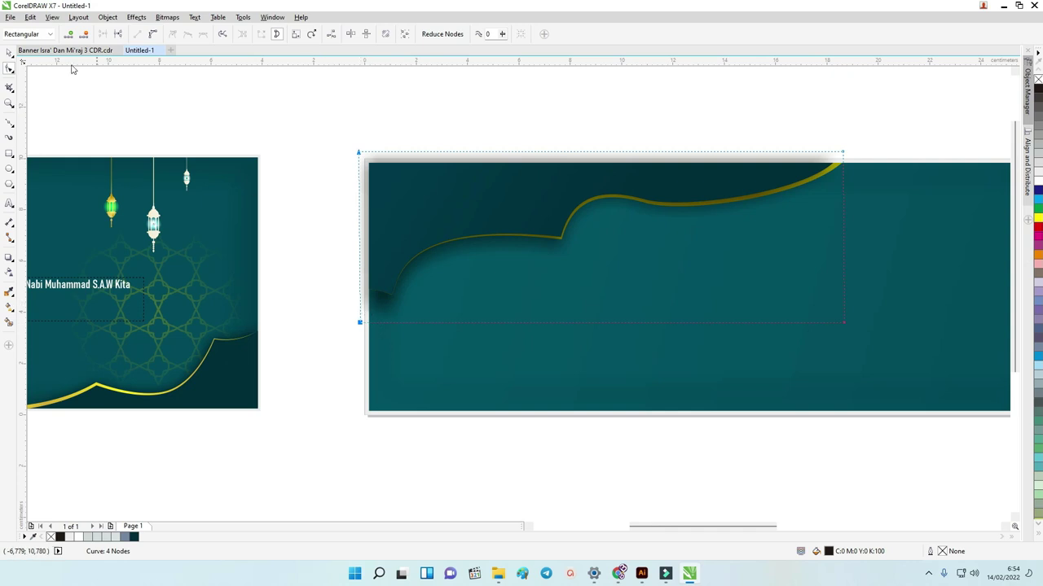
pyautogui.moveTo(361, 154); pyautogui.dragTo(368, 157)
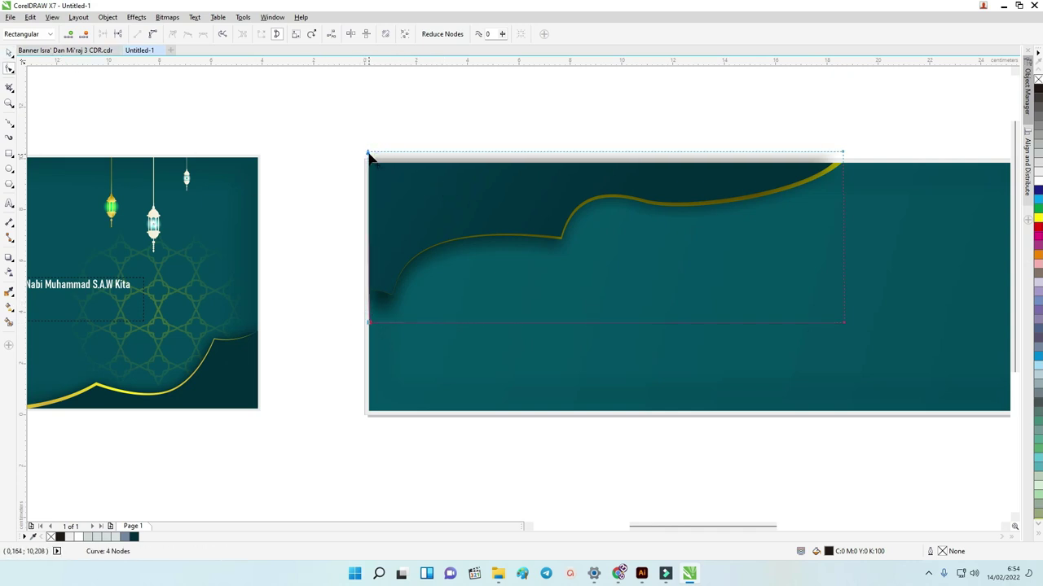
pyautogui.click(374, 133)
pyautogui.click(369, 154)
pyautogui.keyDown('shift'); pyautogui.click(843, 153); pyautogui.keyUp('shift')
pyautogui.press('Delete')
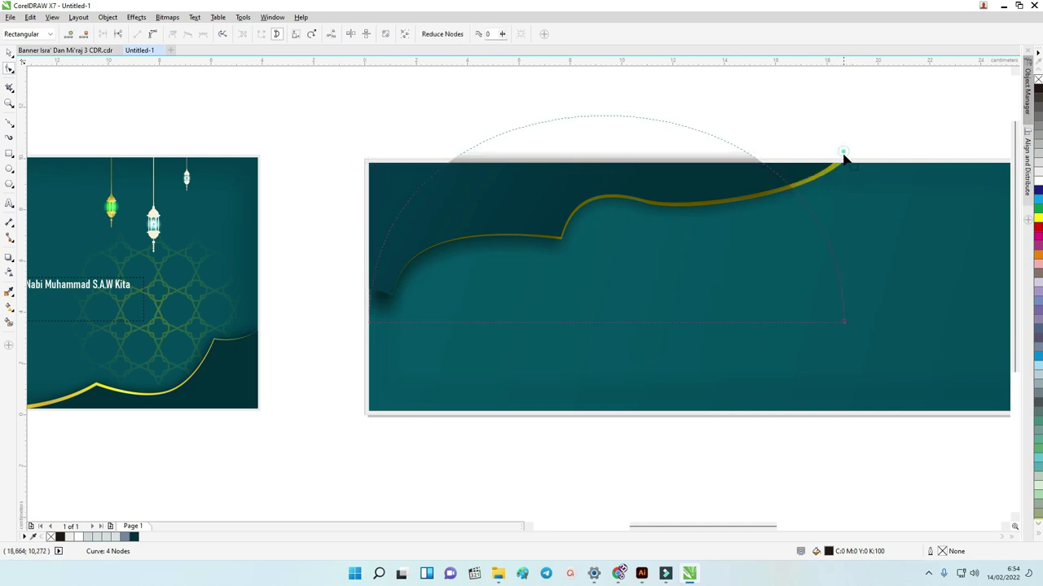
pyautogui.moveTo(845, 155); pyautogui.dragTo(845, 167)
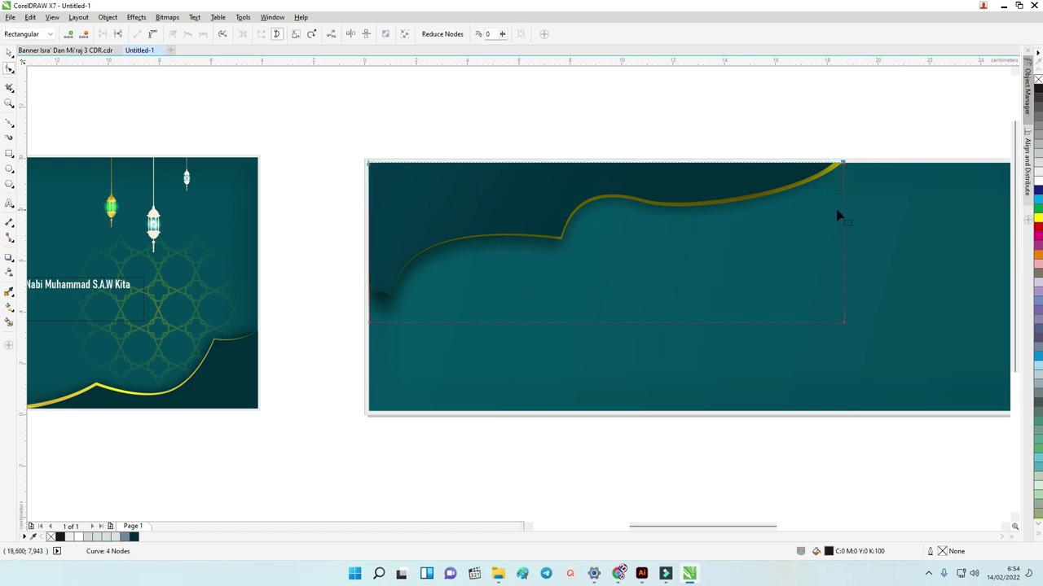
pyautogui.click(9, 51)
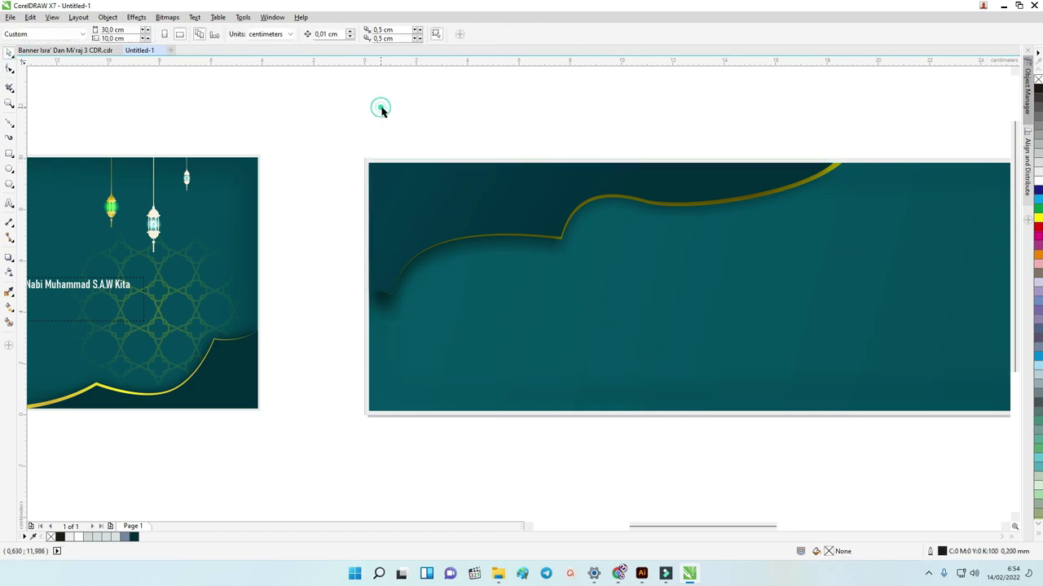
# Move the pale grey mesh-fill object beside the new banner's lower right corner down and right, clear of the banner.
pyautogui.click(505, 196)
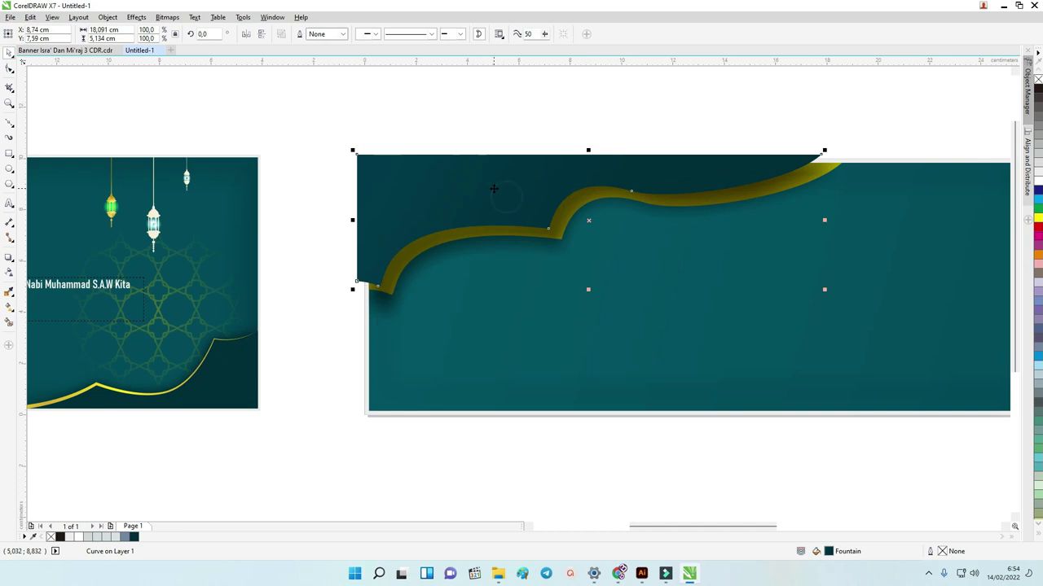
pyautogui.click(483, 139)
pyautogui.scroll(-1, 359, 146)
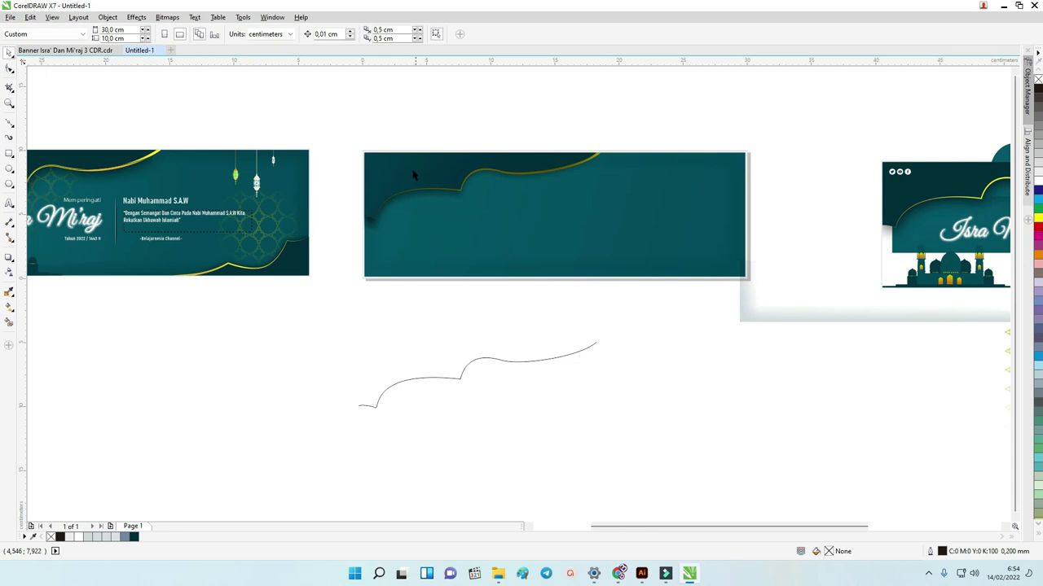
pyautogui.scroll(1, 408, 170)
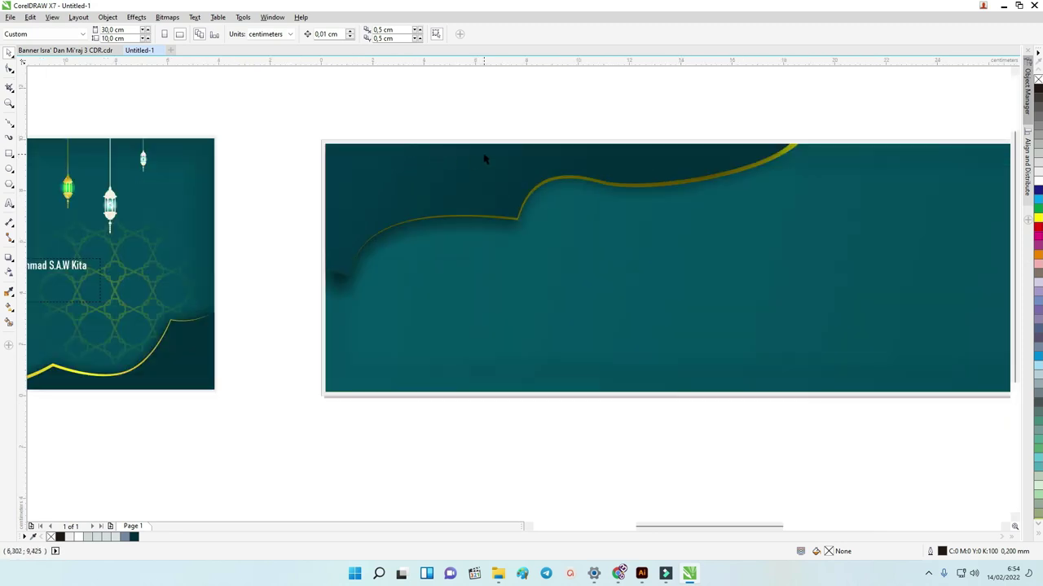
pyautogui.scroll(-1, 484, 159)
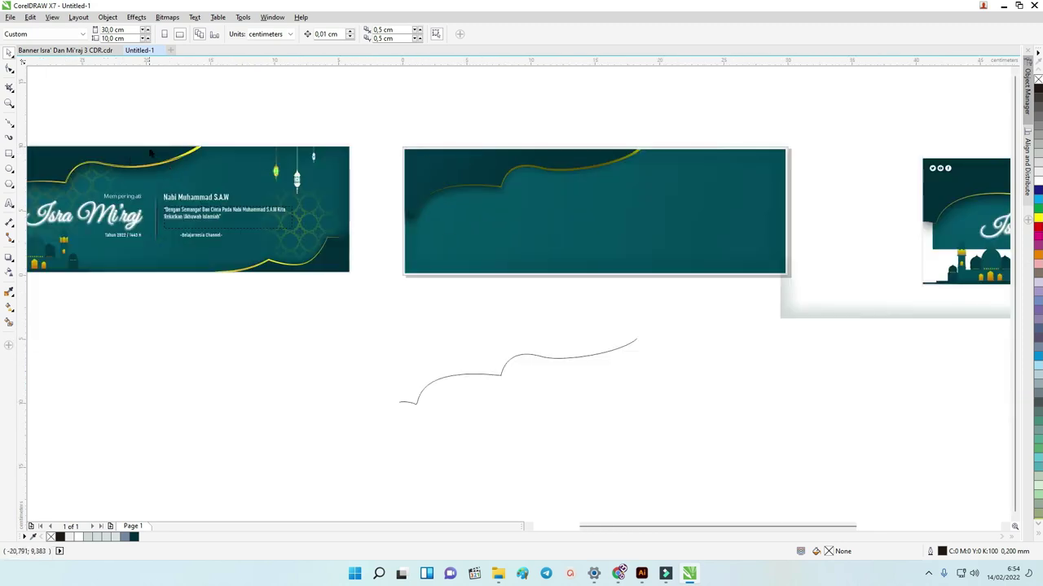
pyautogui.click(840, 285)
pyautogui.moveTo(843, 295); pyautogui.dragTo(869, 366)
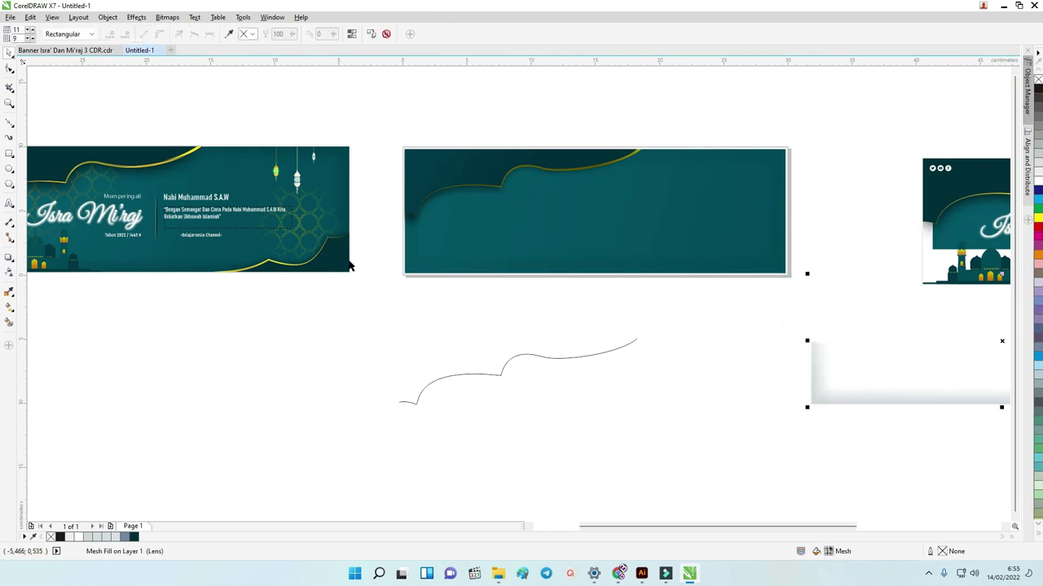
# Examine the reference banner's wave edge, geometric pattern and overall layout.
pyautogui.scroll(-2, 362, 250)
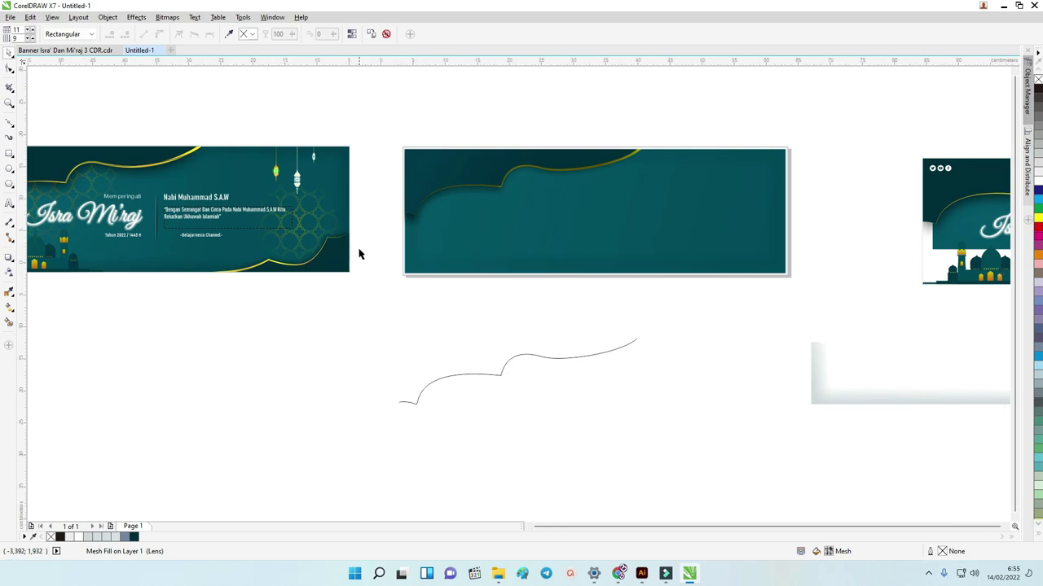
pyautogui.press('z')
pyautogui.moveTo(121, 180); pyautogui.dragTo(421, 284)
pyautogui.moveTo(97, 195); pyautogui.dragTo(617, 388)
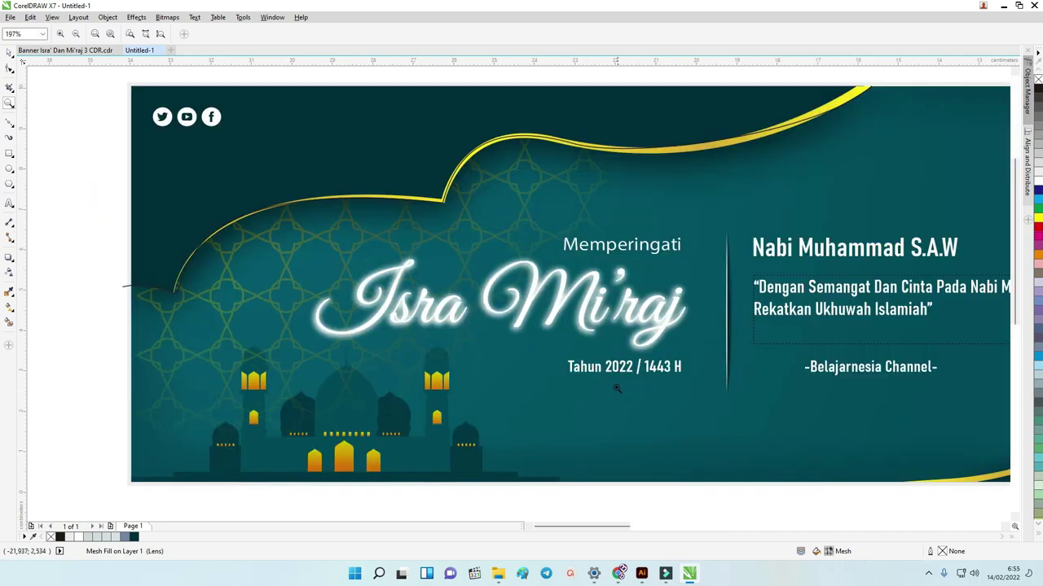
pyautogui.scroll(-3, 301, 253)
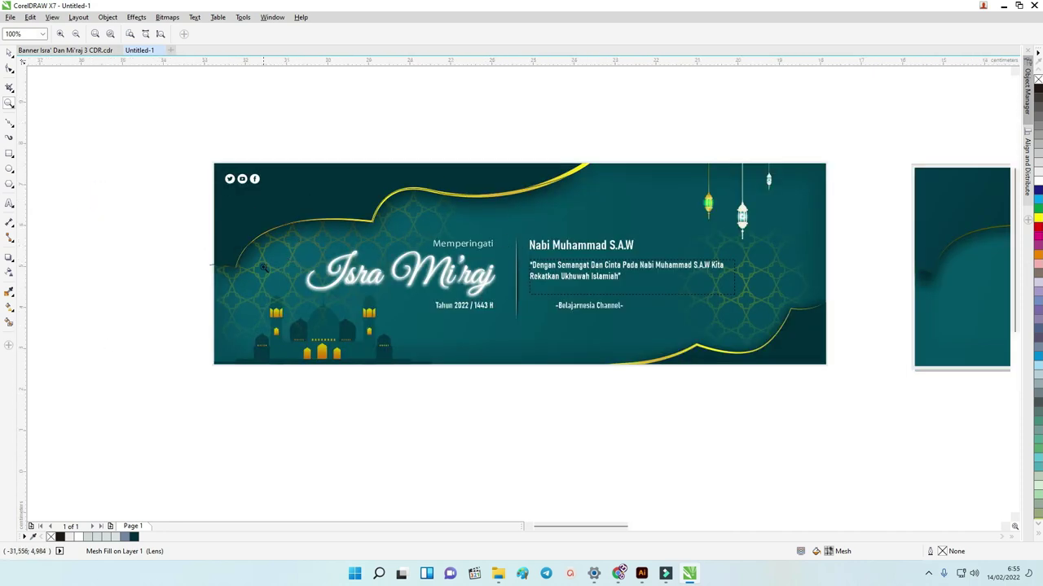
pyautogui.scroll(4, 273, 267)
pyautogui.scroll(-4, 277, 255)
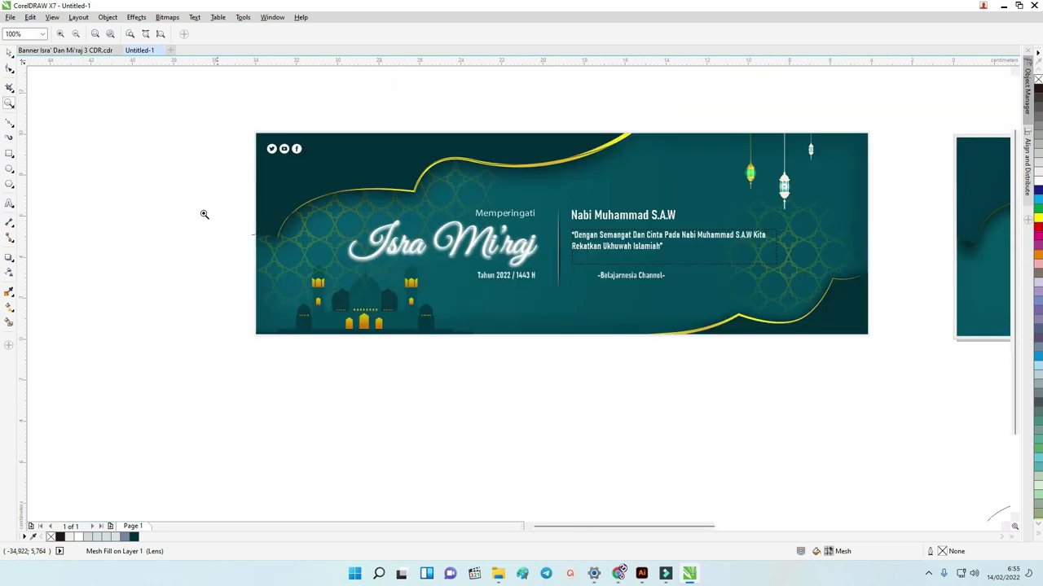
pyautogui.click(10, 52)
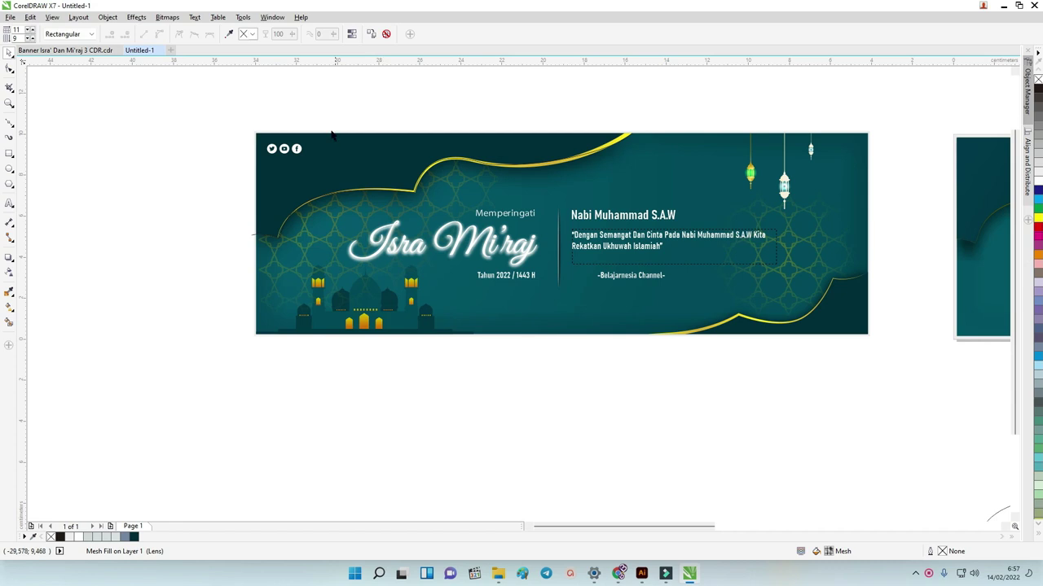
pyautogui.scroll(-2, 331, 133)
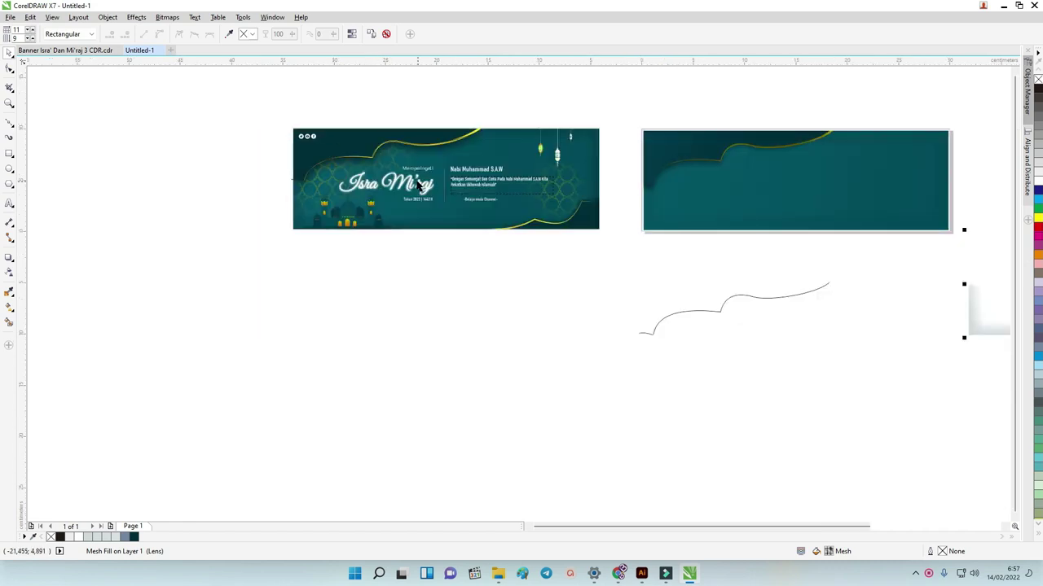
pyautogui.scroll(2, 341, 169)
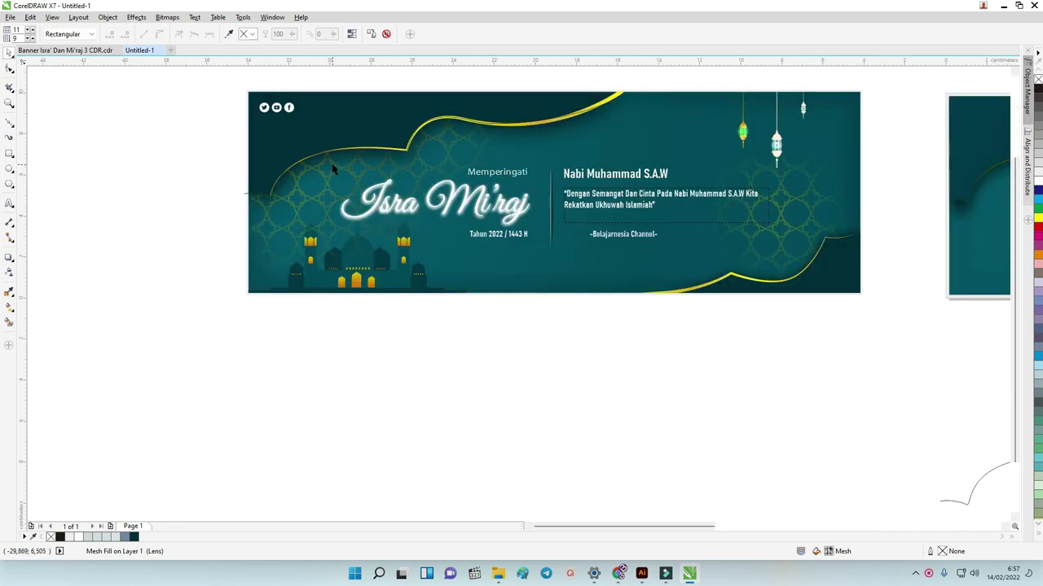
# Move the gold geometric pattern bitmap to the empty area below and left of the reference banner, at about X -37.2 cm, Y -6.9 cm.
pyautogui.click(356, 171)
pyautogui.scroll(-4, 356, 170)
pyautogui.moveTo(871, 260); pyautogui.dragTo(354, 252)
pyautogui.scroll(2, 257, 218)
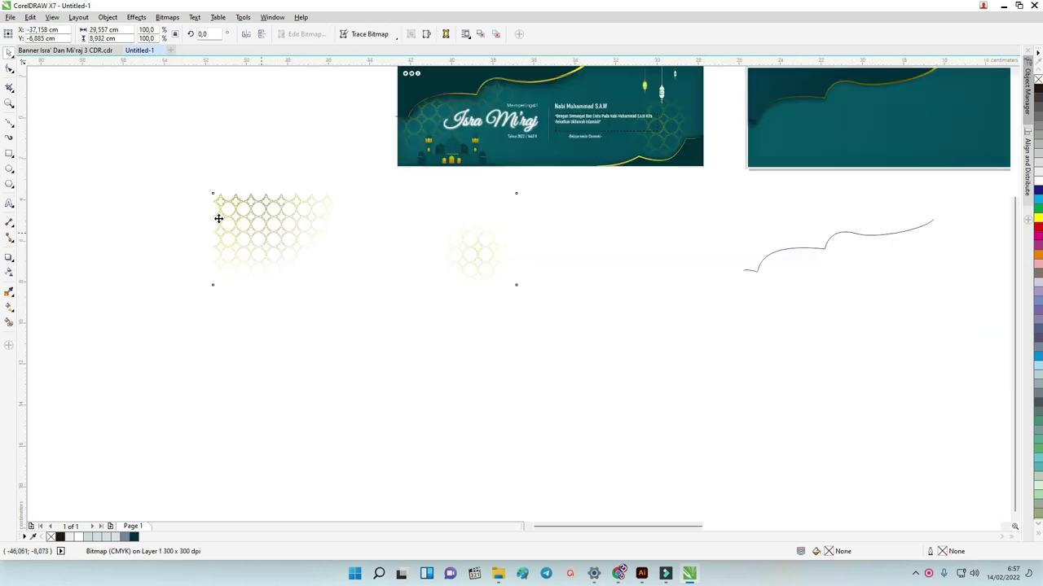
pyautogui.scroll(2, 219, 219)
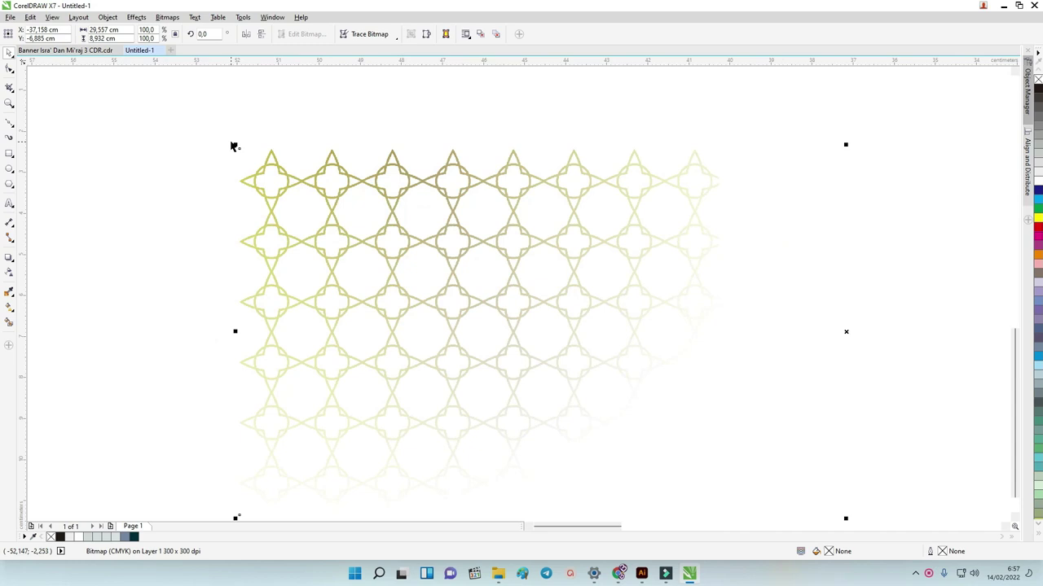
pyautogui.scroll(2, 221, 153)
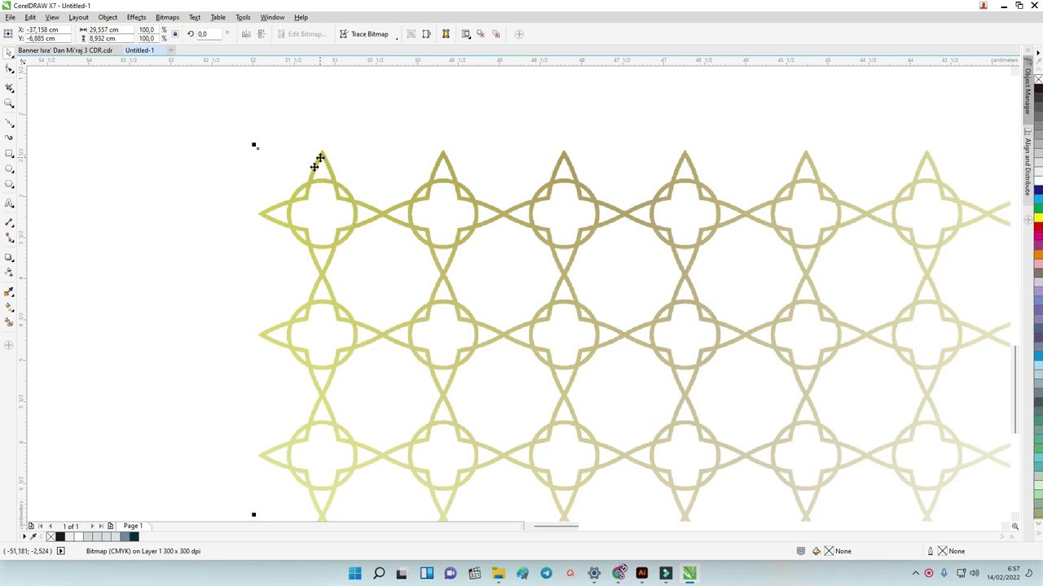
pyautogui.scroll(-2, 369, 201)
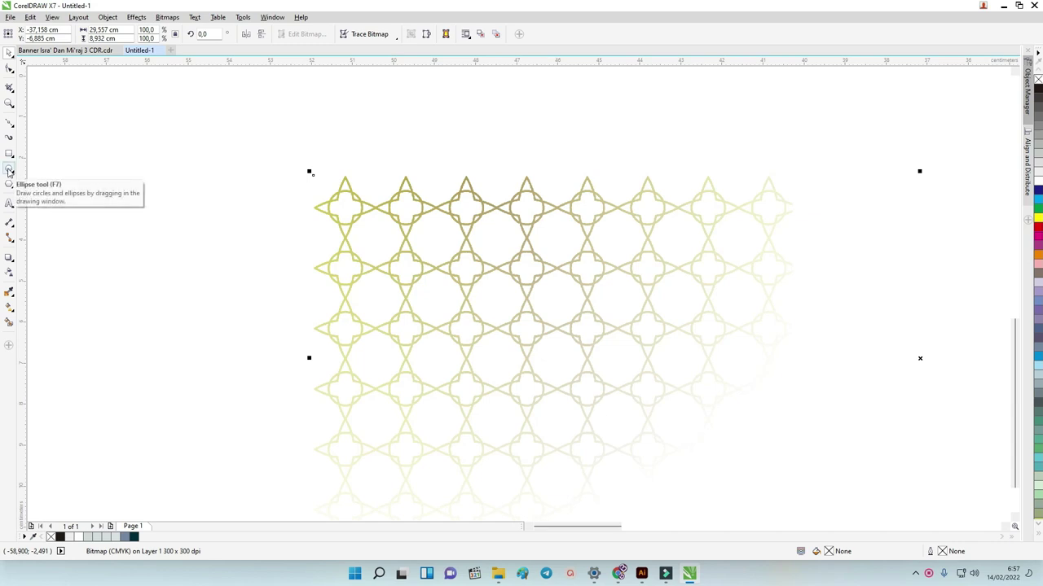
# Draw a tall ellipse about 0.74 cm wide and 1.79 cm high left of the pattern and convert it to curves.
pyautogui.click(9, 169)
pyautogui.moveTo(151, 170); pyautogui.dragTo(181, 246)
pyautogui.click(10, 68)
pyautogui.scroll(2, 156, 176)
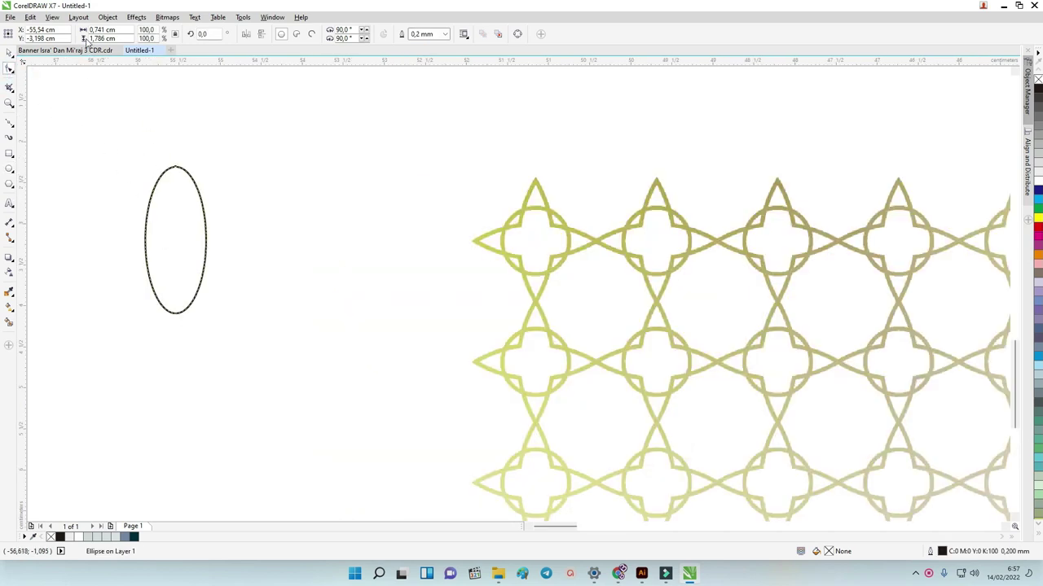
pyautogui.click(108, 17)
pyautogui.click(151, 244)
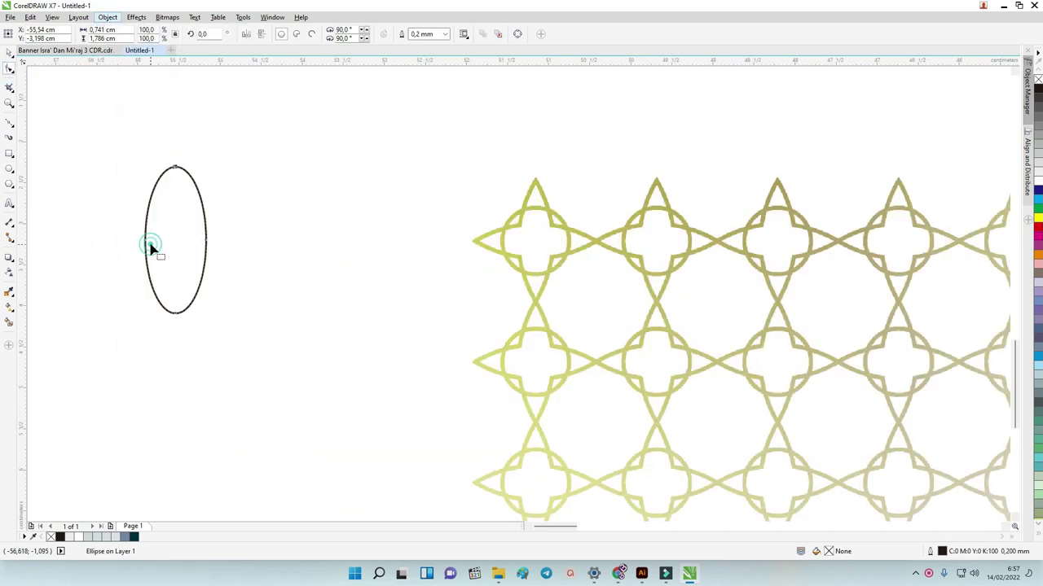
# Sharpen the ellipse's upper and lower nodes into points to form a leaf shape.
pyautogui.click(176, 167)
pyautogui.moveTo(192, 169); pyautogui.dragTo(177, 168)
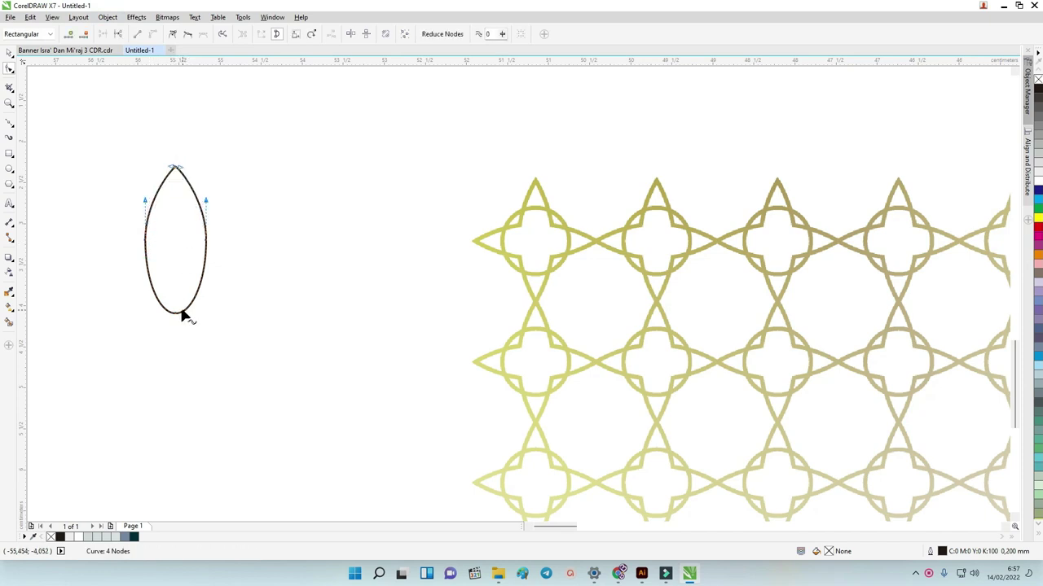
pyautogui.moveTo(190, 313); pyautogui.dragTo(175, 316)
pyautogui.click(9, 53)
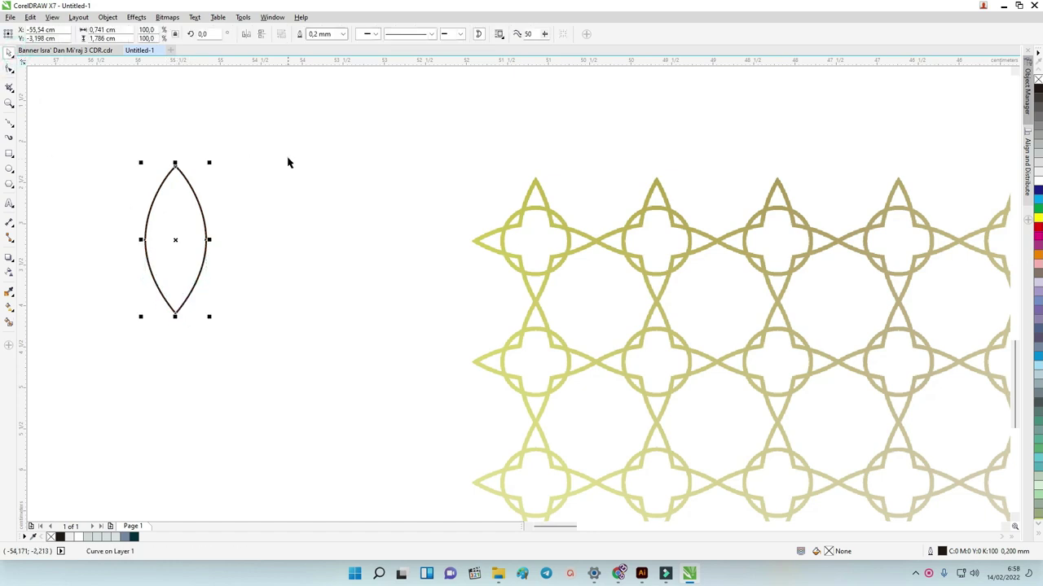
# Move the leaf shape closer to the pattern and narrow it to about 0.6 cm wide.
pyautogui.moveTo(207, 224); pyautogui.dragTo(296, 260)
pyautogui.click(342, 242)
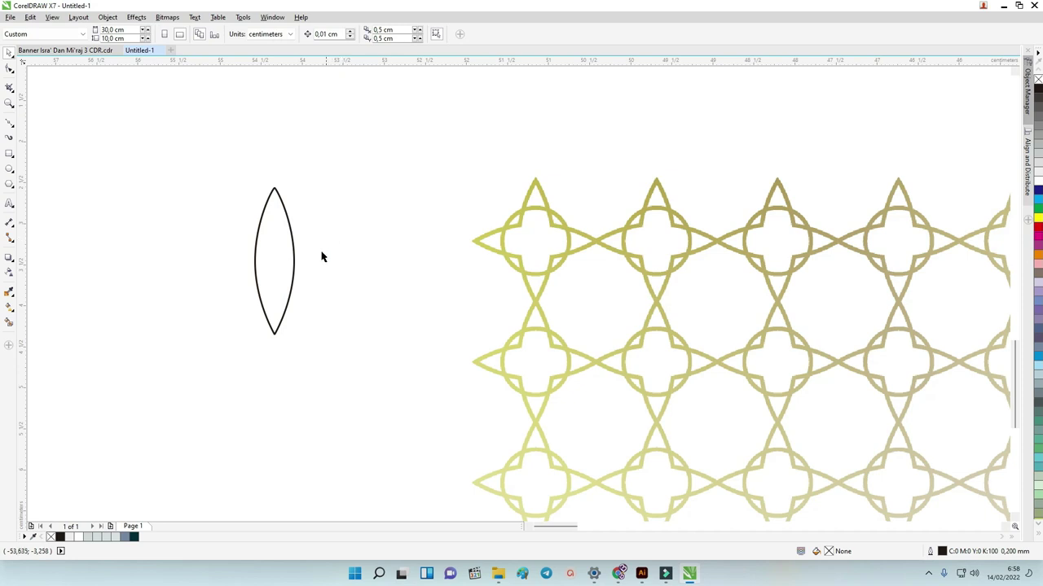
pyautogui.click(295, 262)
pyautogui.moveTo(301, 260); pyautogui.dragTo(305, 261)
pyautogui.click(326, 250)
pyautogui.click(300, 252)
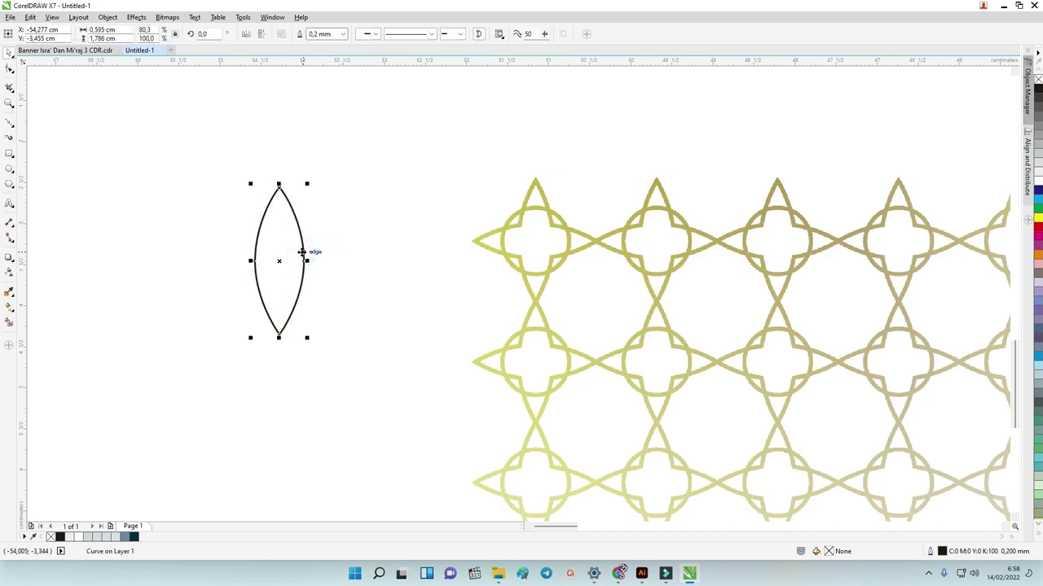
# Make a copy of the vertical petal rotated to 270° about its centre, forming a cross of two petals.
pyautogui.click(297, 206)
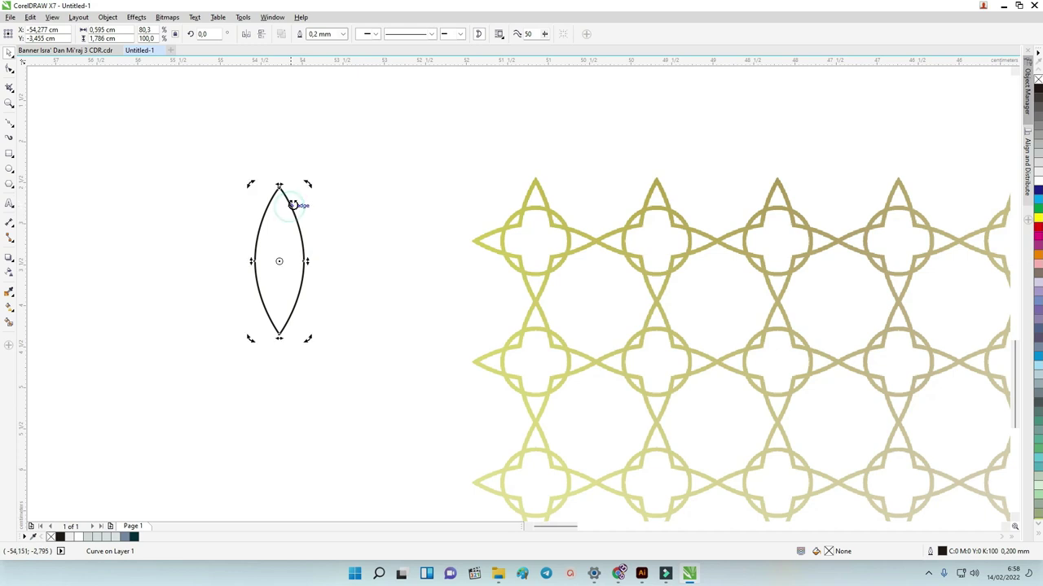
pyautogui.moveTo(308, 184); pyautogui.dragTo(343, 282)
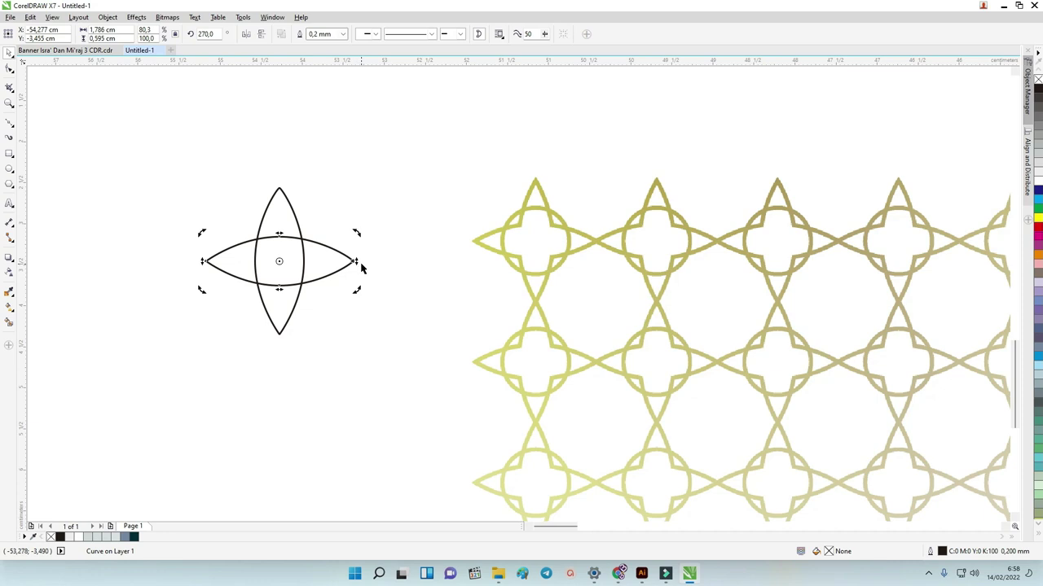
pyautogui.click(386, 272)
# Duplicate the crossed petals to the left as a spare, and weld the original pair into one four-pointed star.
pyautogui.moveTo(367, 355); pyautogui.dragTo(176, 168)
pyautogui.scroll(-2, 298, 210)
pyautogui.scroll(2, 269, 225)
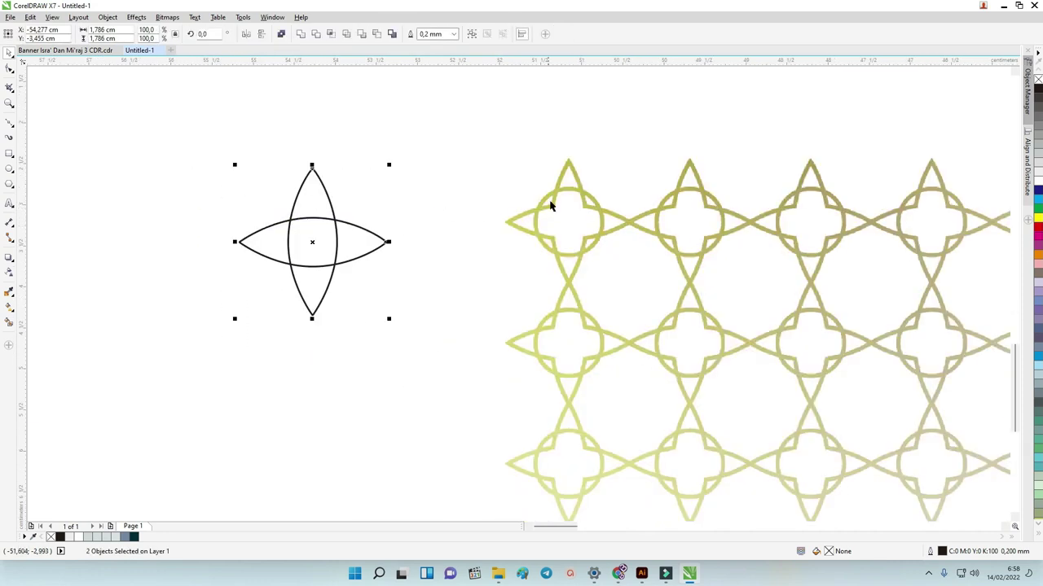
pyautogui.moveTo(362, 229); pyautogui.dragTo(180, 227)
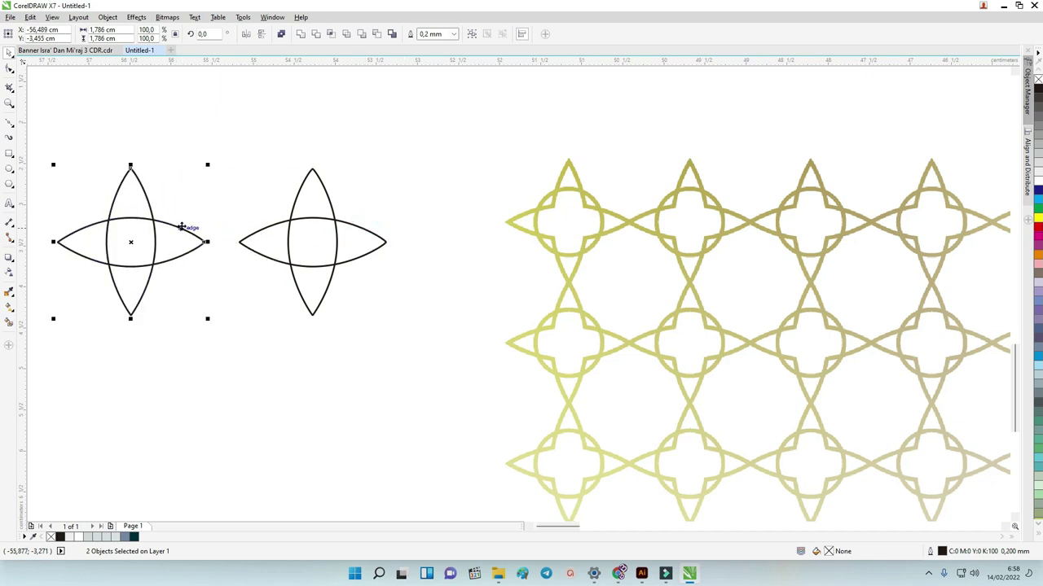
pyautogui.moveTo(209, 131); pyautogui.dragTo(446, 366)
pyautogui.click(301, 33)
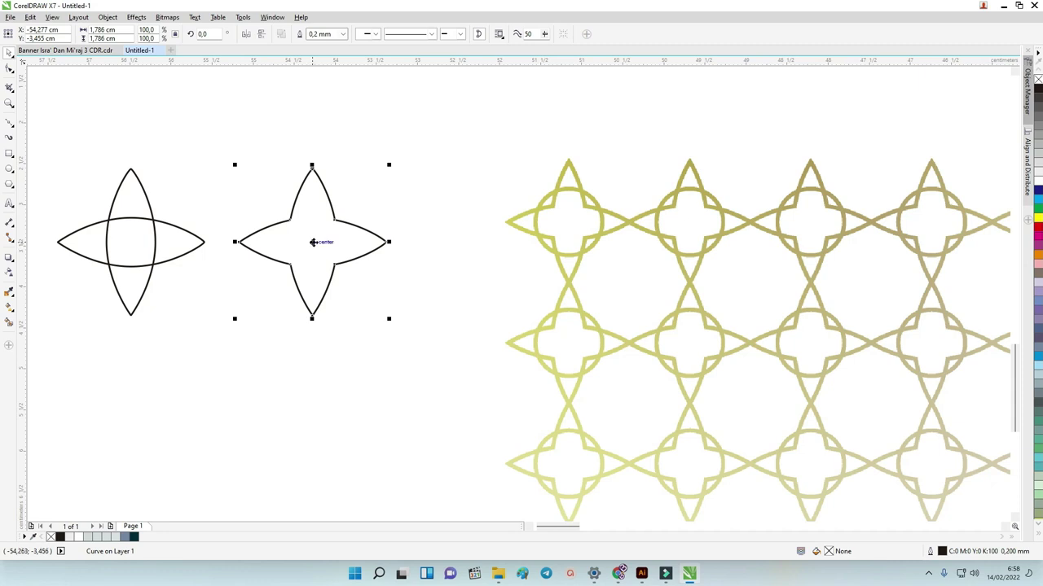
# Draw a circle smaller than the welded star and align the two shapes on a common centre.
pyautogui.click(10, 169)
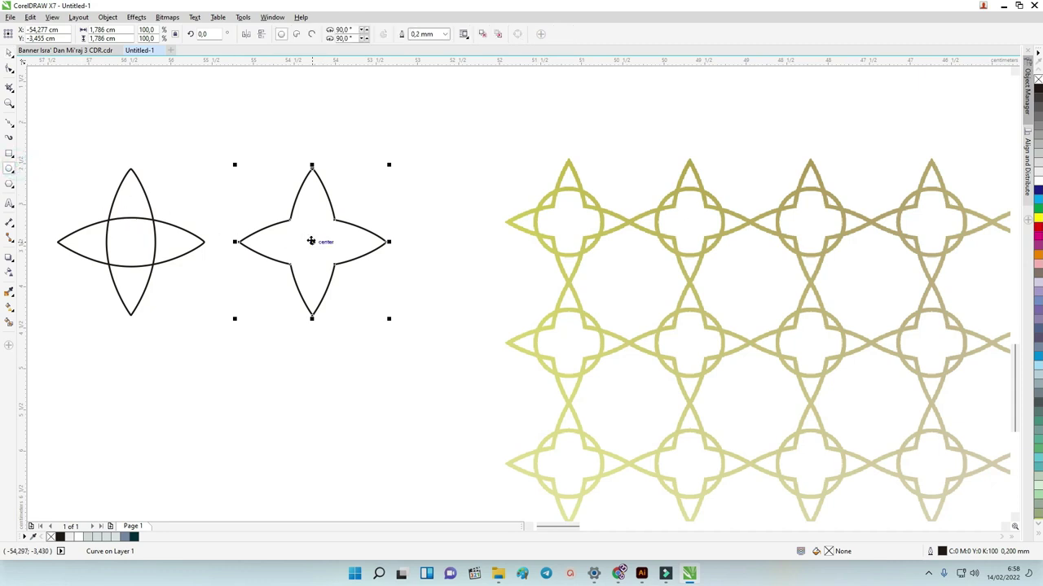
pyautogui.moveTo(312, 242); pyautogui.dragTo(372, 296)
pyautogui.click(9, 52)
pyautogui.moveTo(205, 133); pyautogui.dragTo(464, 381)
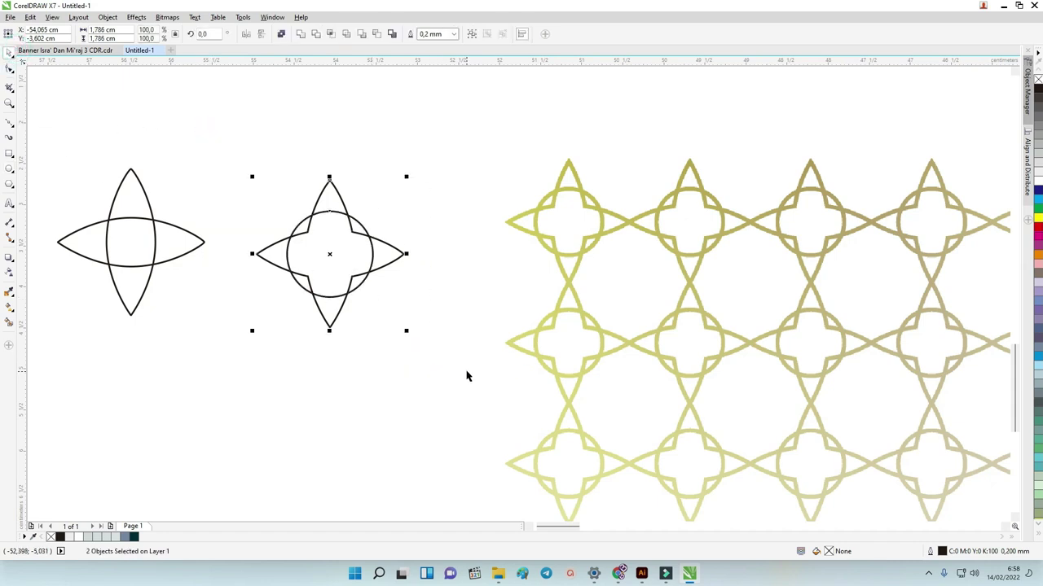
# Set the outline width of the star and its circle to 0.5 mm.
pyautogui.click(421, 181)
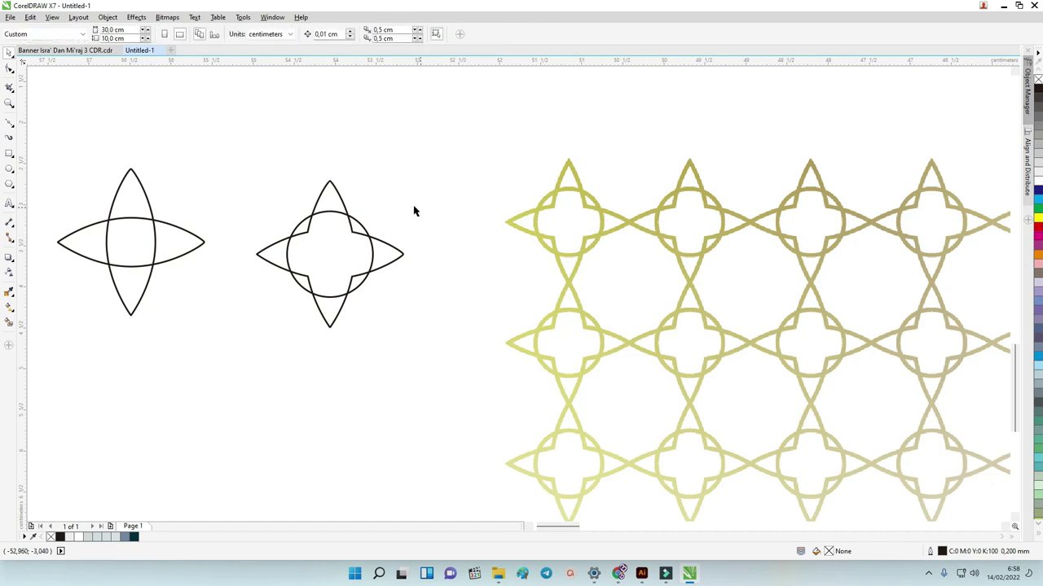
pyautogui.click(365, 231)
pyautogui.click(412, 194)
pyautogui.moveTo(422, 346); pyautogui.dragTo(203, 128)
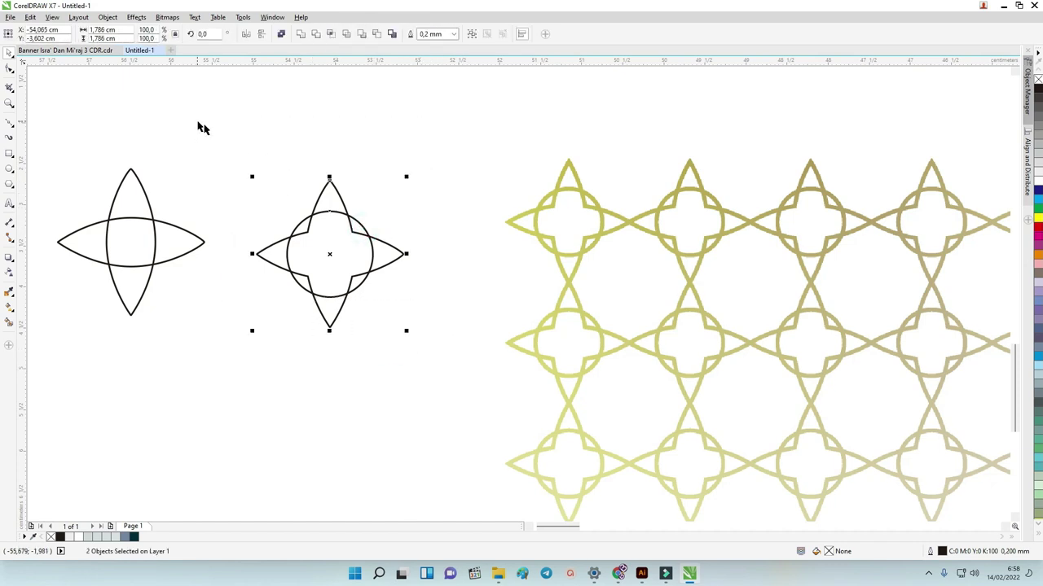
pyautogui.click(454, 34)
pyautogui.click(441, 87)
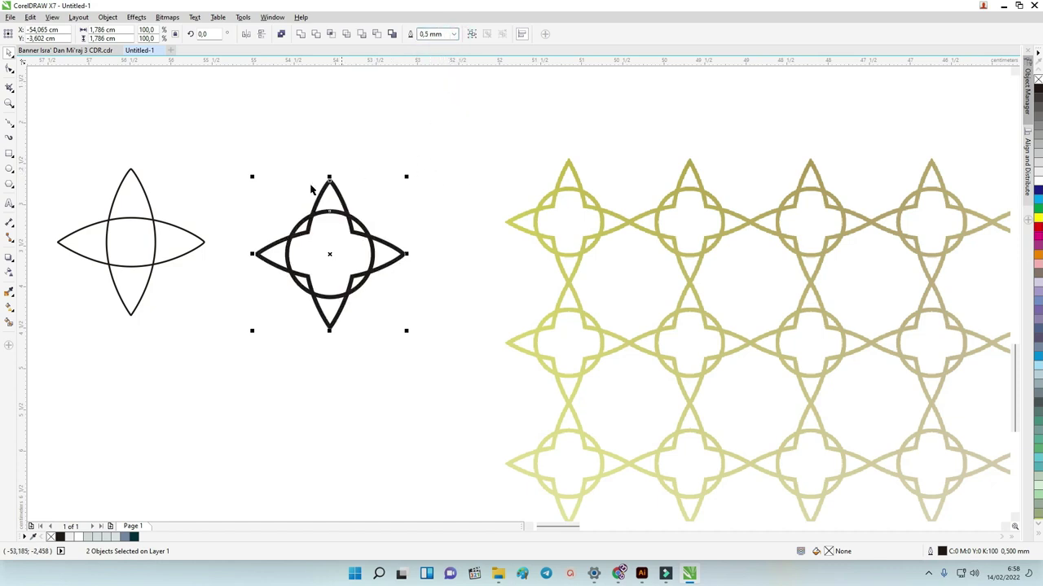
# Duplicate the star and circle straight down so the copy's upper tip meets the original's lower tip.
pyautogui.click(149, 216)
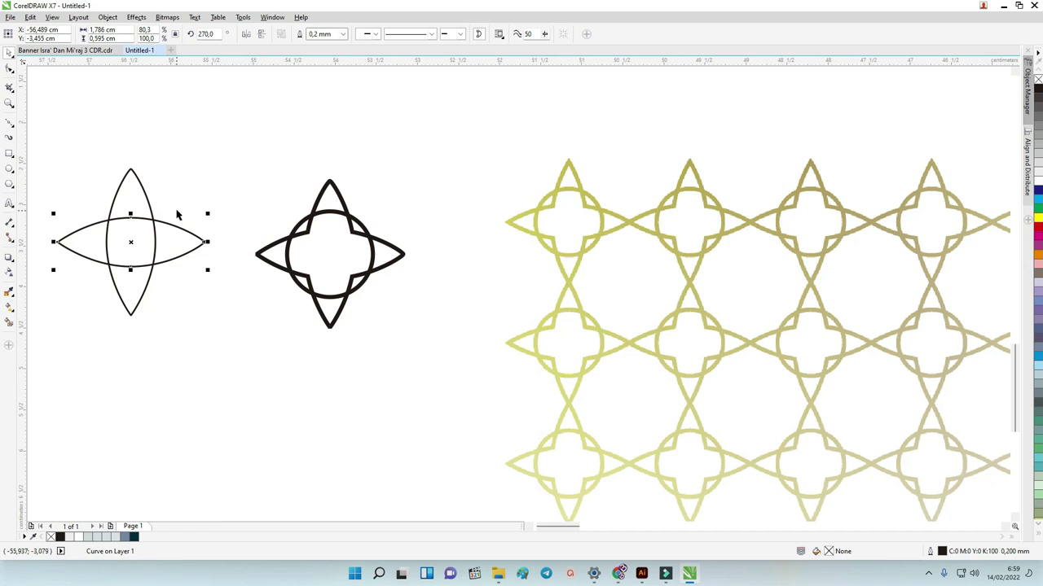
pyautogui.click(311, 211)
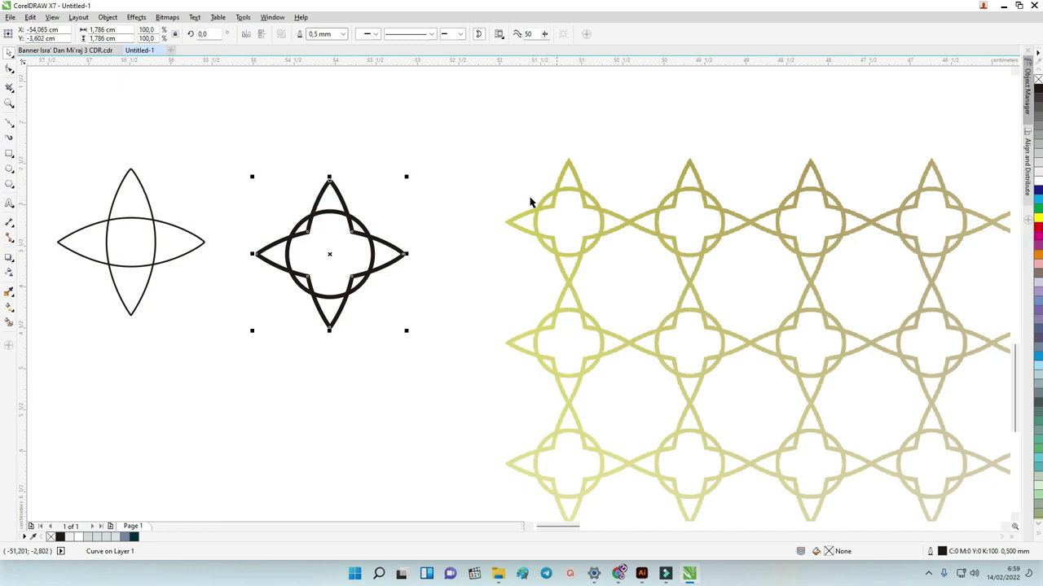
pyautogui.scroll(-2, 375, 202)
pyautogui.scroll(2, 314, 195)
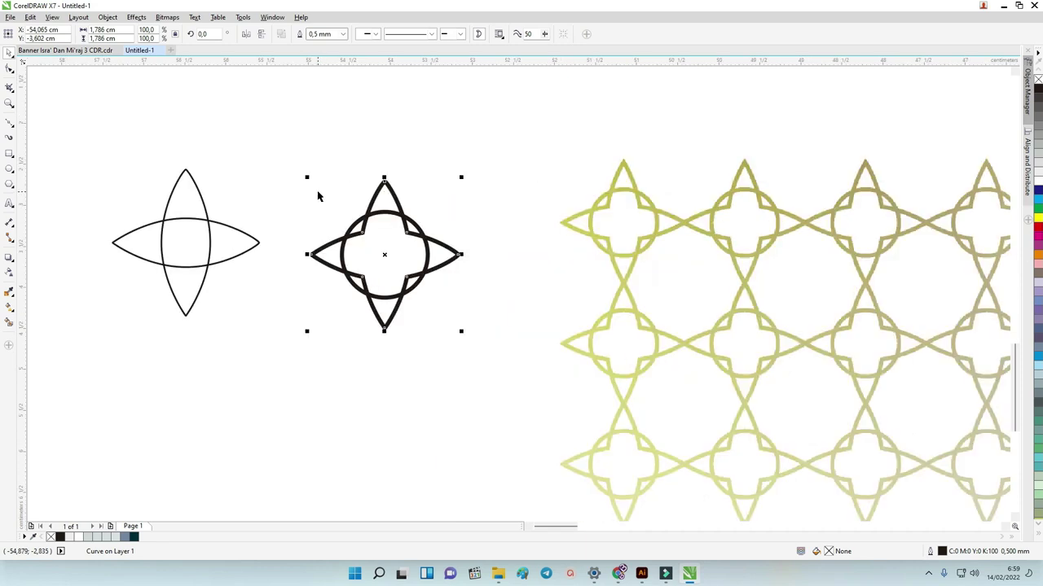
pyautogui.scroll(-1, 342, 182)
pyautogui.moveTo(323, 154); pyautogui.dragTo(435, 290)
pyautogui.scroll(1, 473, 208)
pyautogui.scroll(-1, 309, 212)
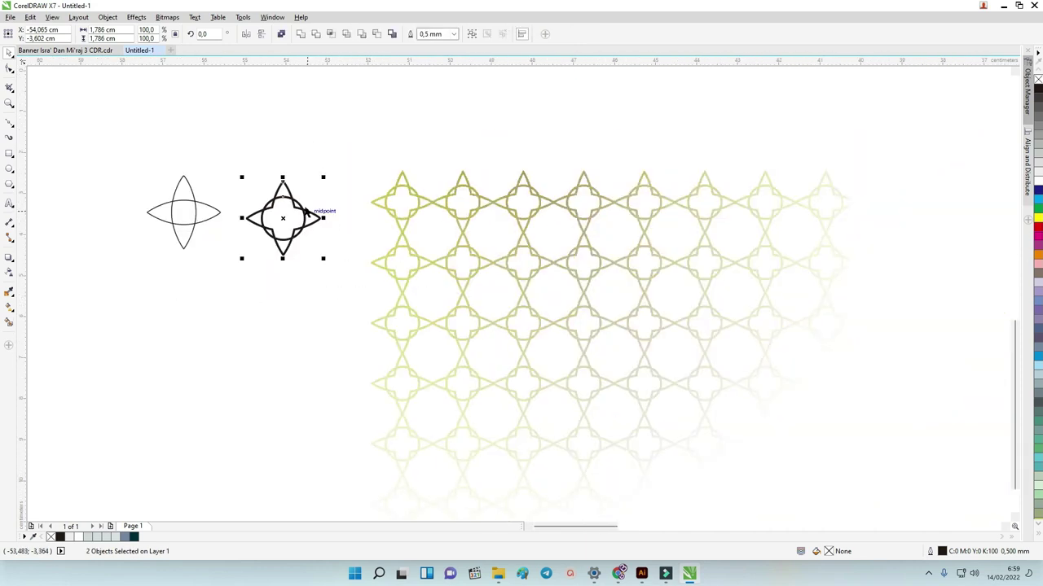
pyautogui.moveTo(300, 209); pyautogui.dragTo(302, 283)
pyautogui.scroll(2, 291, 259)
pyautogui.scroll(-3, 292, 255)
pyautogui.scroll(-1, 292, 255)
pyautogui.scroll(1, 294, 251)
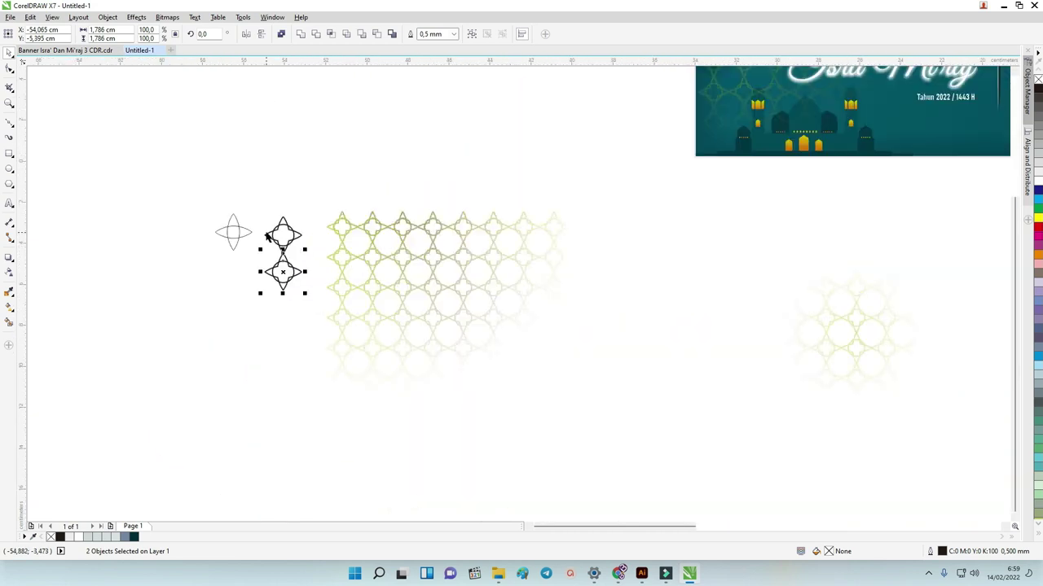
# Repeat the downward duplication until the column holds nine star motifs.
pyautogui.hotkey('ctrl', 'r')
pyautogui.hotkey('ctrl', 'r')
pyautogui.hotkey('ctrl', 'r')
pyautogui.hotkey('ctrl', 'r')
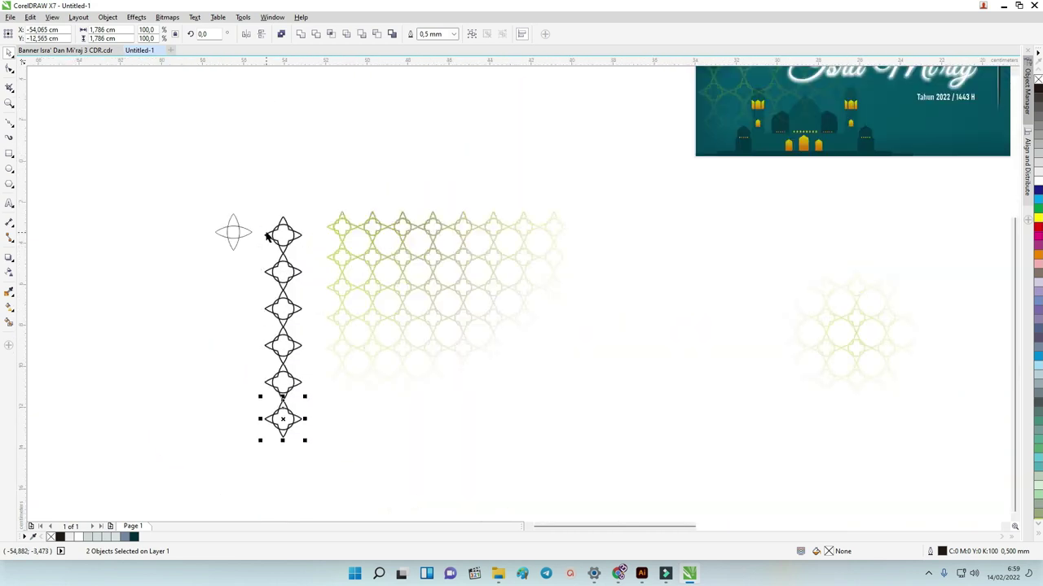
pyautogui.hotkey('ctrl', 'r')
pyautogui.hotkey('ctrl', 'r')
pyautogui.hotkey('ctrl', 'r')
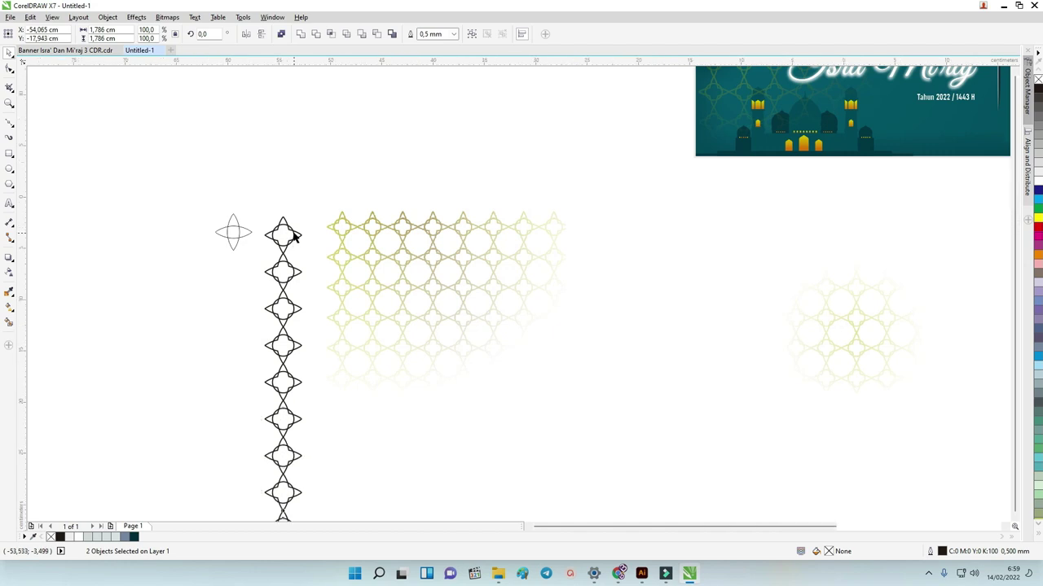
# Move the spare crossed petals up to the empty area above the star column.
pyautogui.scroll(-1, 285, 249)
pyautogui.moveTo(250, 216); pyautogui.dragTo(284, 156)
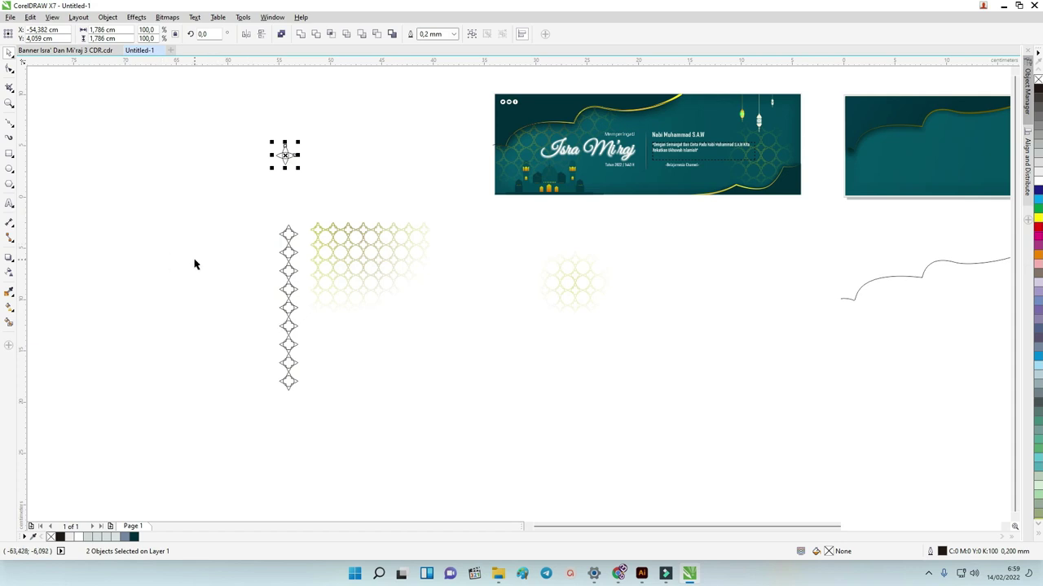
pyautogui.scroll(1, 195, 261)
pyautogui.scroll(-1, 301, 190)
# Duplicate the whole nine-star column to the left so the side tips of both columns meet.
pyautogui.moveTo(291, 166); pyautogui.dragTo(360, 356)
pyautogui.scroll(1, 332, 214)
pyautogui.scroll(2, 332, 214)
pyautogui.scroll(-1, 372, 191)
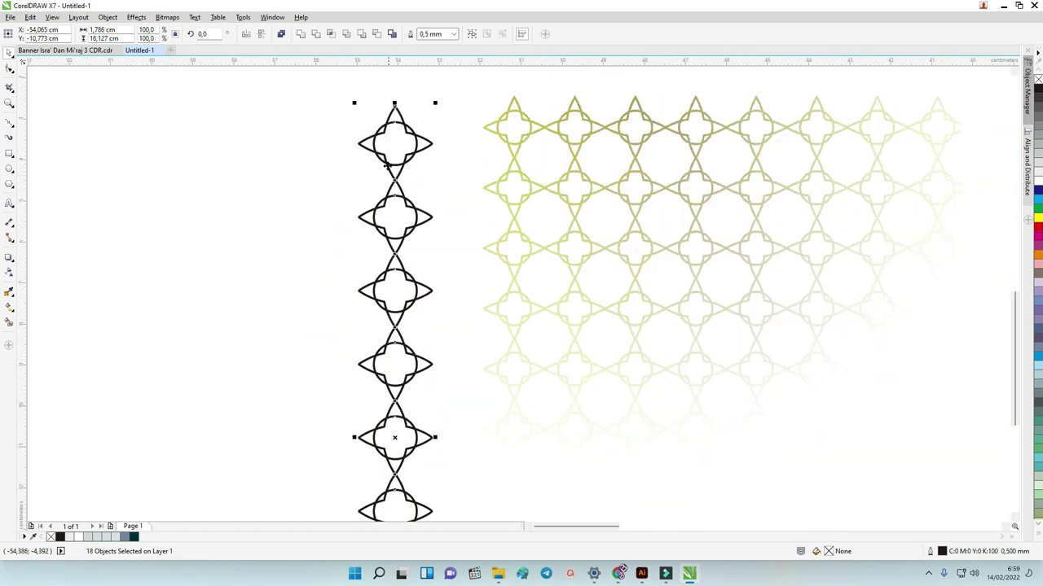
pyautogui.moveTo(383, 155); pyautogui.dragTo(310, 152)
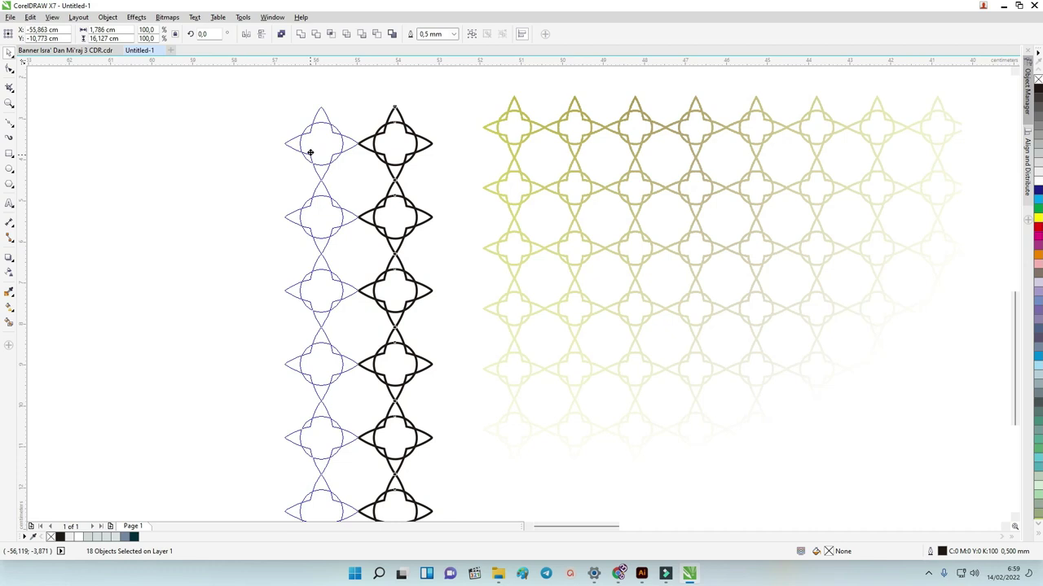
pyautogui.moveTo(311, 156); pyautogui.dragTo(311, 157)
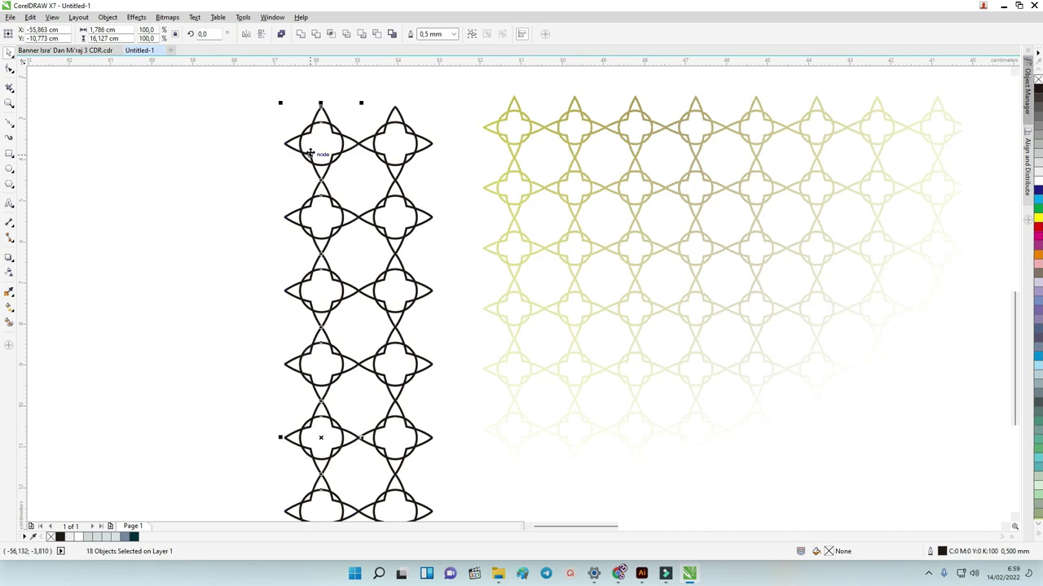
# Repeat the column duplication leftwards at the same spacing until the pattern has nineteen columns, then clear the selection.
pyautogui.scroll(3, 339, 132)
pyautogui.scroll(-3, 340, 130)
pyautogui.scroll(-2, 340, 130)
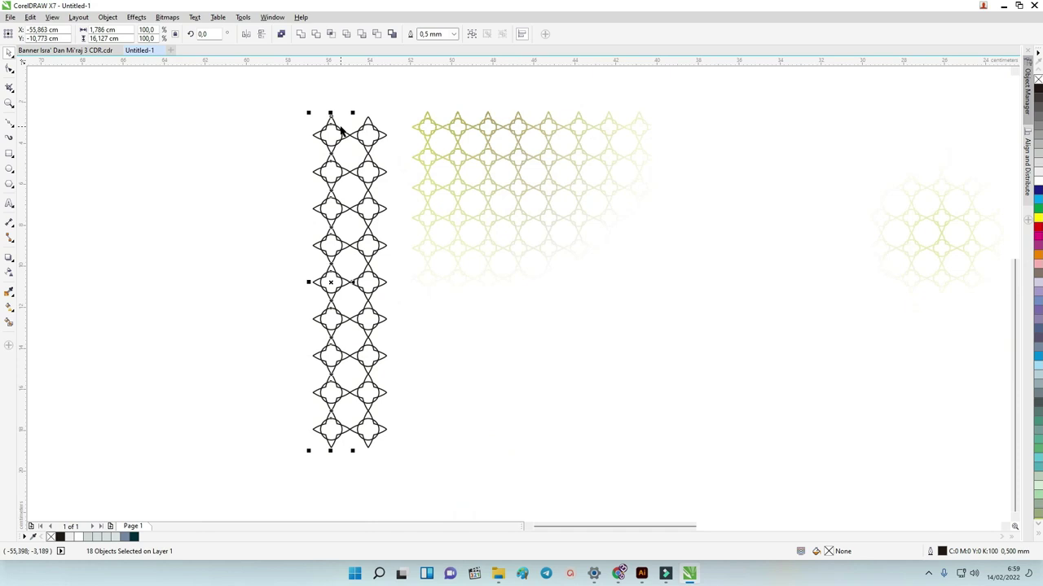
pyautogui.hotkey('ctrl', 'd')
pyautogui.hotkey('ctrl', 'd')
pyautogui.hotkey('ctrl', 'd')
pyautogui.hotkey('ctrl', 'd')
pyautogui.hotkey('ctrl', 'd')
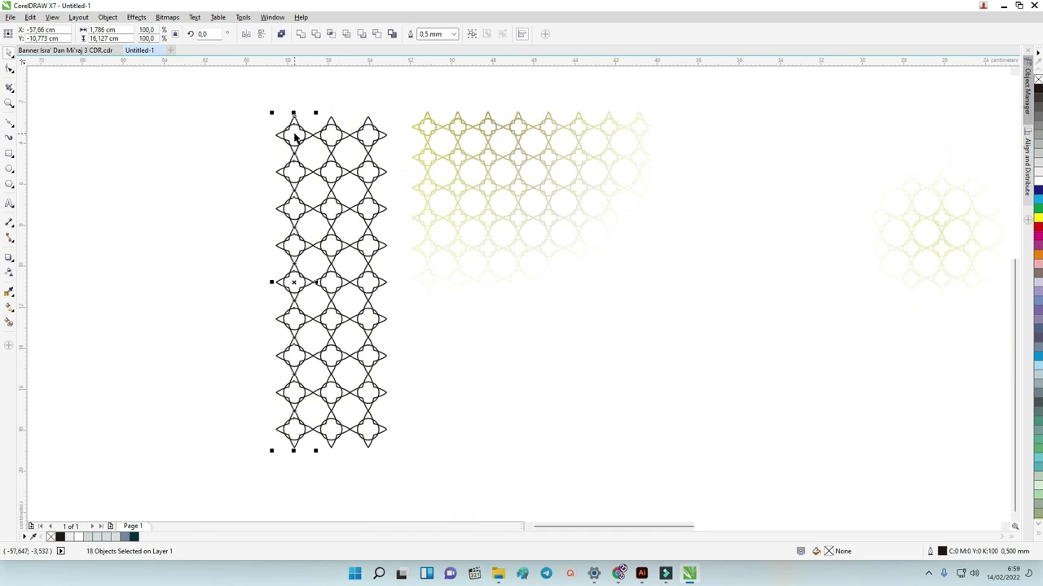
pyautogui.scroll(-2, 295, 139)
pyautogui.hotkey('ctrl', 'd')
pyautogui.hotkey('ctrl', 'd')
pyautogui.hotkey('ctrl', 'd')
pyautogui.hotkey('ctrl', 'd')
pyautogui.hotkey('ctrl', 'd')
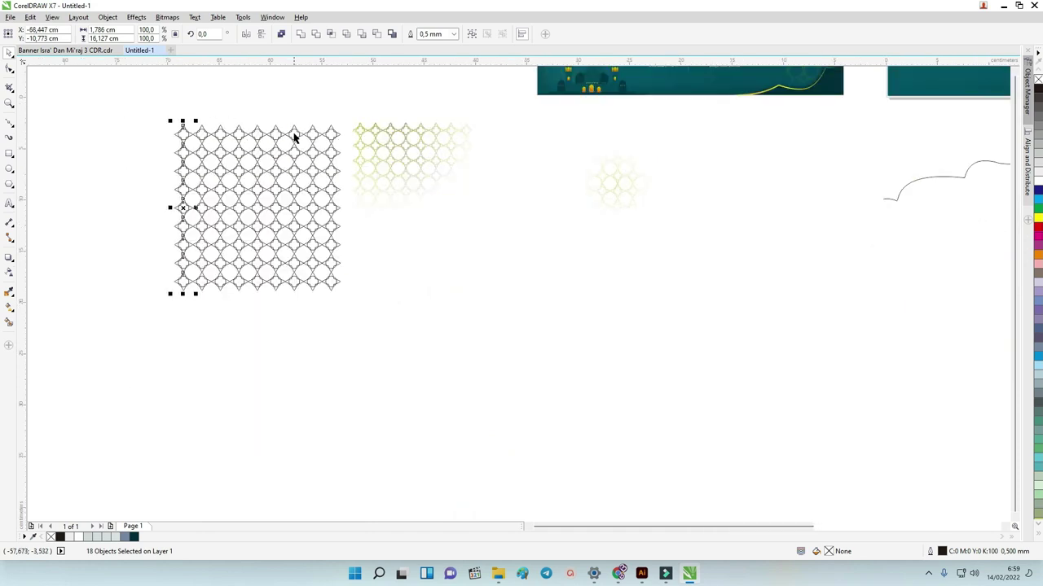
pyautogui.hotkey('ctrl', 'd')
pyautogui.hotkey('ctrl', 'd')
pyautogui.hotkey('ctrl', 'd')
pyautogui.hotkey('ctrl', 'd')
pyautogui.hotkey('ctrl', 'd')
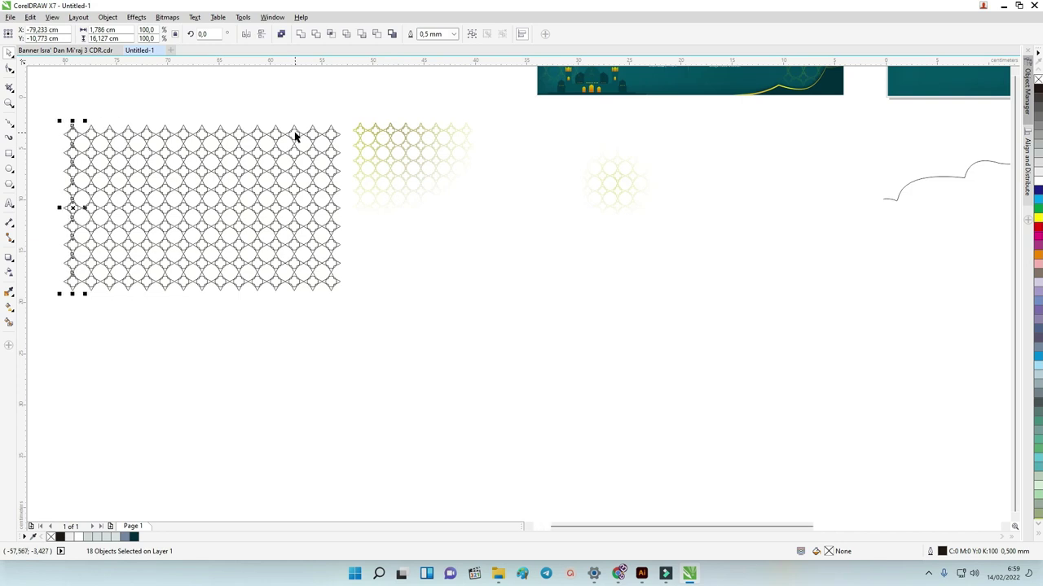
pyautogui.scroll(-2, 295, 136)
pyautogui.hotkey('ctrl', 'd')
pyautogui.hotkey('ctrl', 'd')
pyautogui.hotkey('ctrl', 'd')
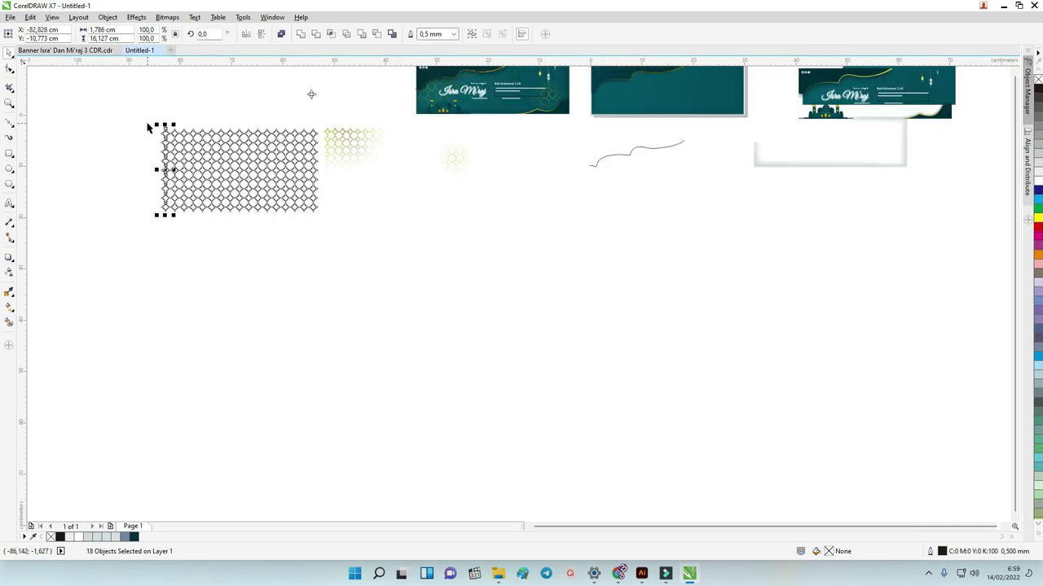
pyautogui.scroll(5, 174, 128)
pyautogui.scroll(-5, 204, 167)
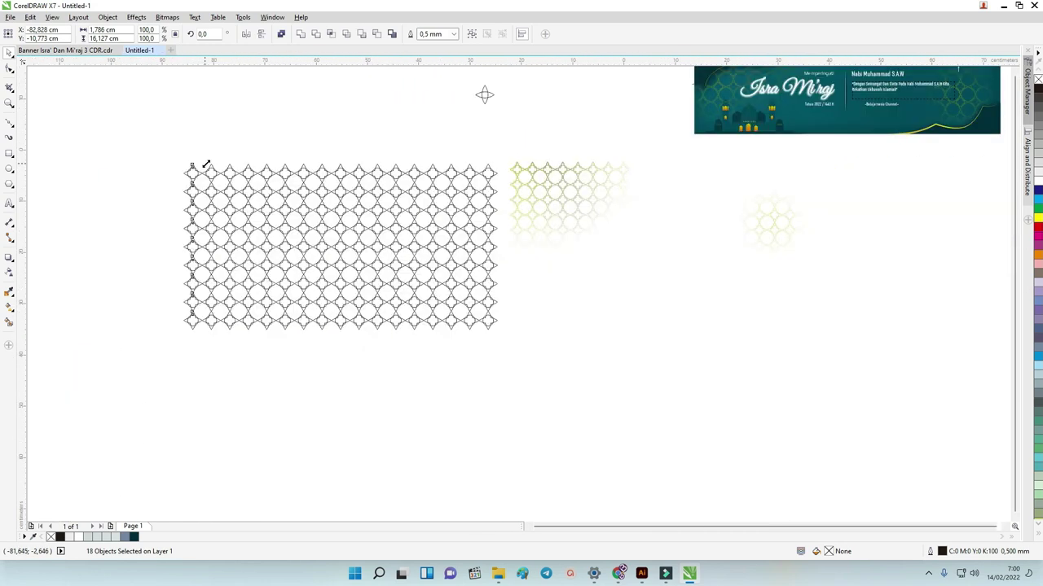
pyautogui.hotkey('ctrl', 'd')
pyautogui.hotkey('ctrl', 'd')
pyautogui.press('Escape')
# Delete the bottom three rows of stars, circles included, so the pattern keeps six rows.
pyautogui.scroll(2, 355, 180)
pyautogui.scroll(-2, 357, 196)
pyautogui.scroll(5, 349, 205)
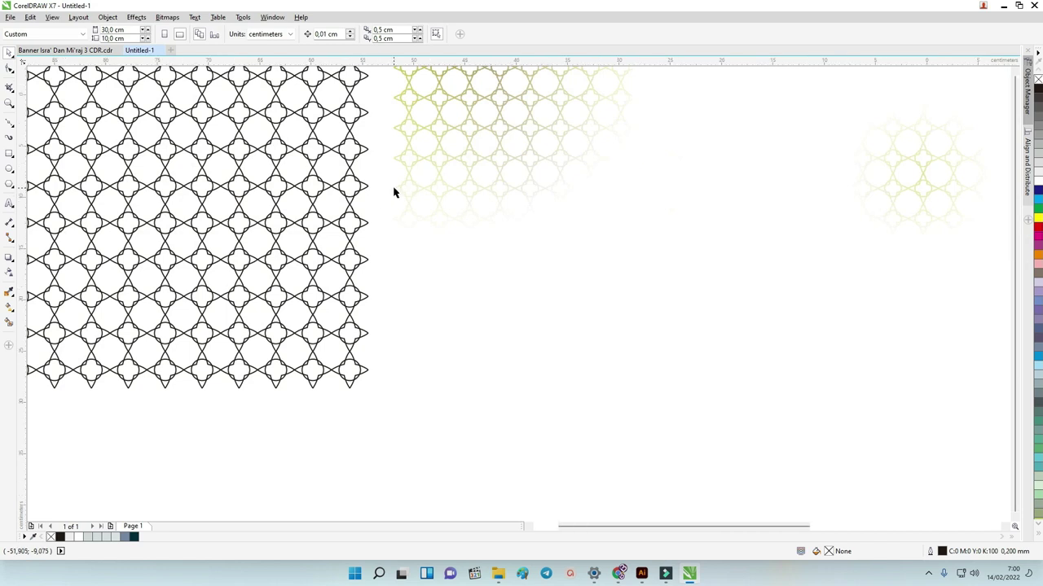
pyautogui.scroll(-2, 393, 192)
pyautogui.hscroll(-3, 409, 306)
pyautogui.moveTo(527, 309); pyautogui.dragTo(131, 222)
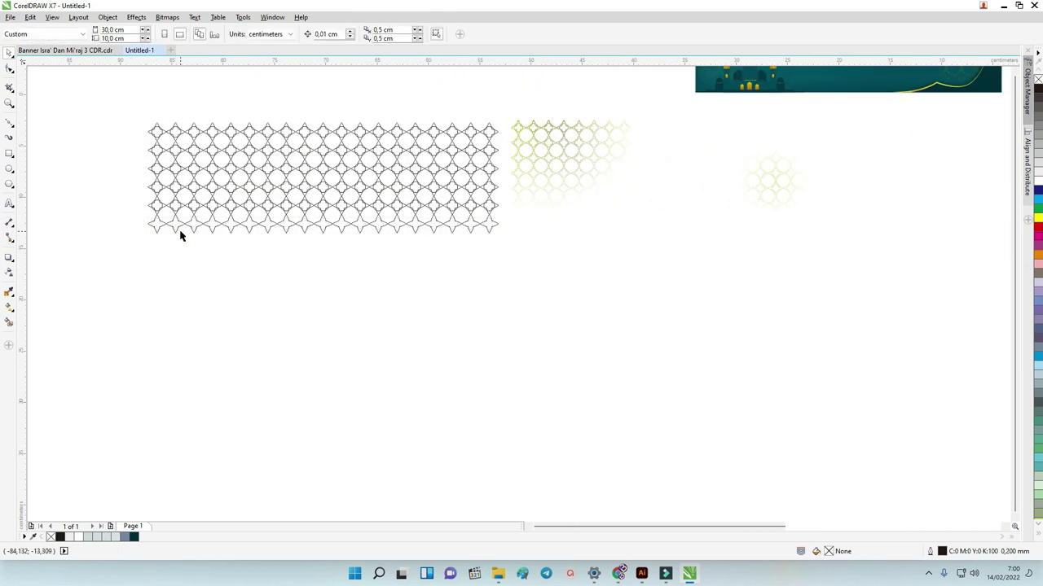
pyautogui.moveTo(542, 302); pyautogui.dragTo(125, 235)
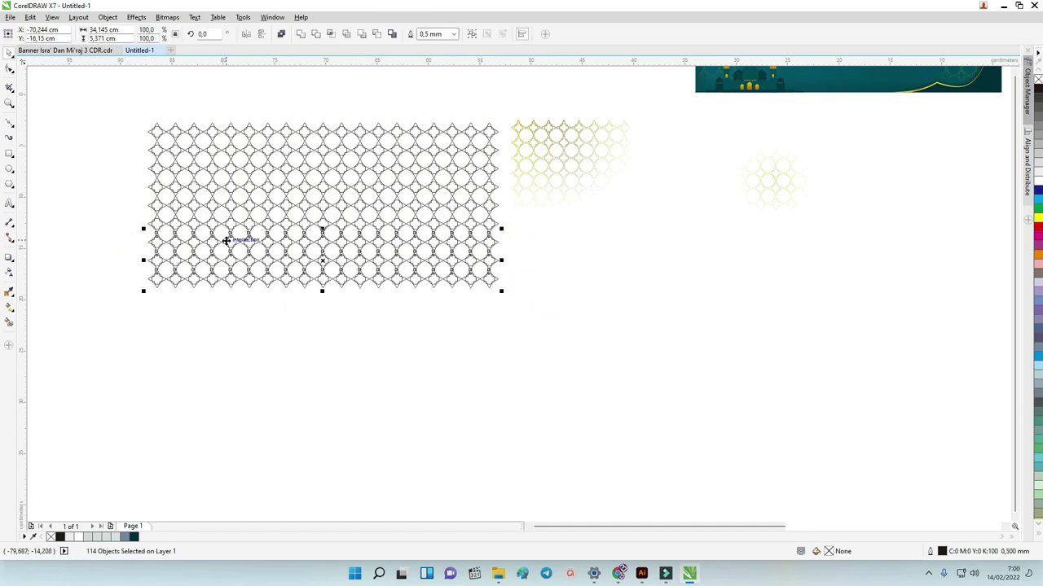
pyautogui.press('Delete')
# Place a spare copy of the six-row pattern in the empty area above and left of the original.
pyautogui.scroll(3, 426, 196)
pyautogui.scroll(-3, 463, 210)
pyautogui.moveTo(547, 232); pyautogui.dragTo(179, 100)
pyautogui.scroll(-2, 419, 96)
pyautogui.moveTo(329, 133); pyautogui.dragTo(195, 107)
pyautogui.press('space')
# Convert the original six-row star-and-circle pattern to curves and convert its outlines to objects.
pyautogui.scroll(1, 149, 78)
pyautogui.scroll(2, 311, 173)
pyautogui.scroll(2, 311, 173)
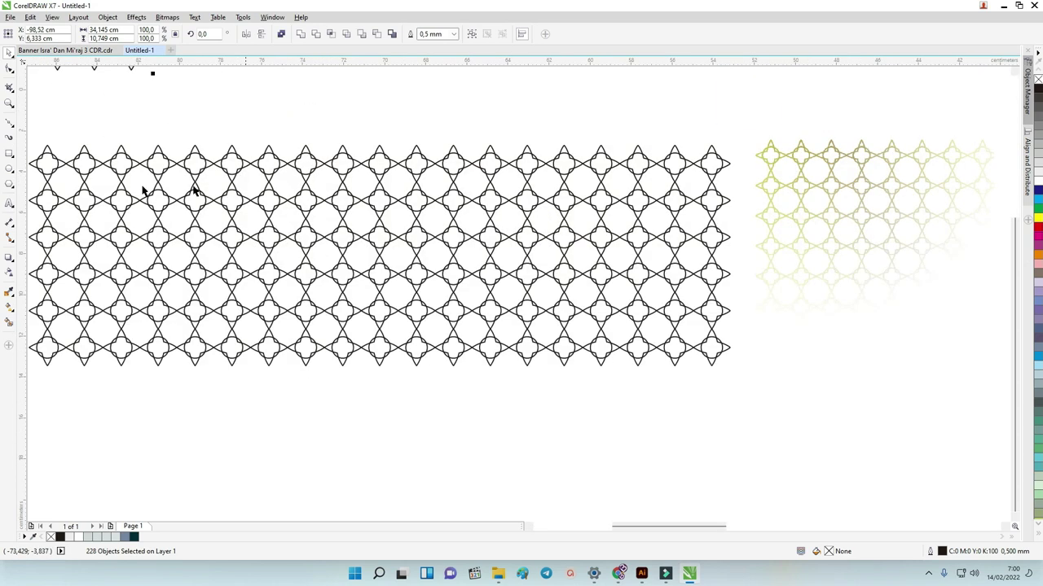
pyautogui.scroll(-2, 192, 186)
pyautogui.moveTo(86, 141); pyautogui.dragTo(461, 284)
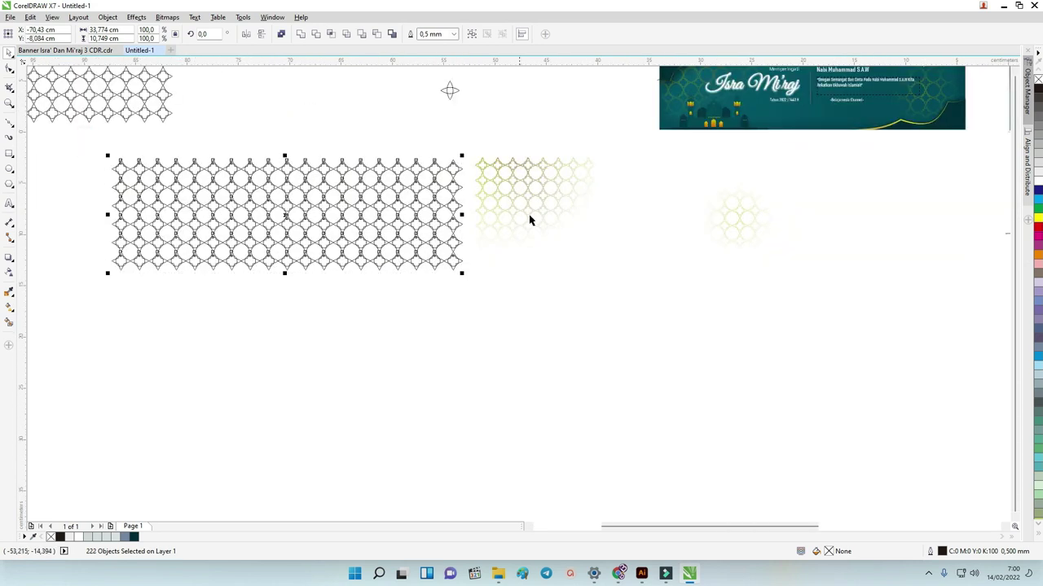
pyautogui.scroll(2, 529, 195)
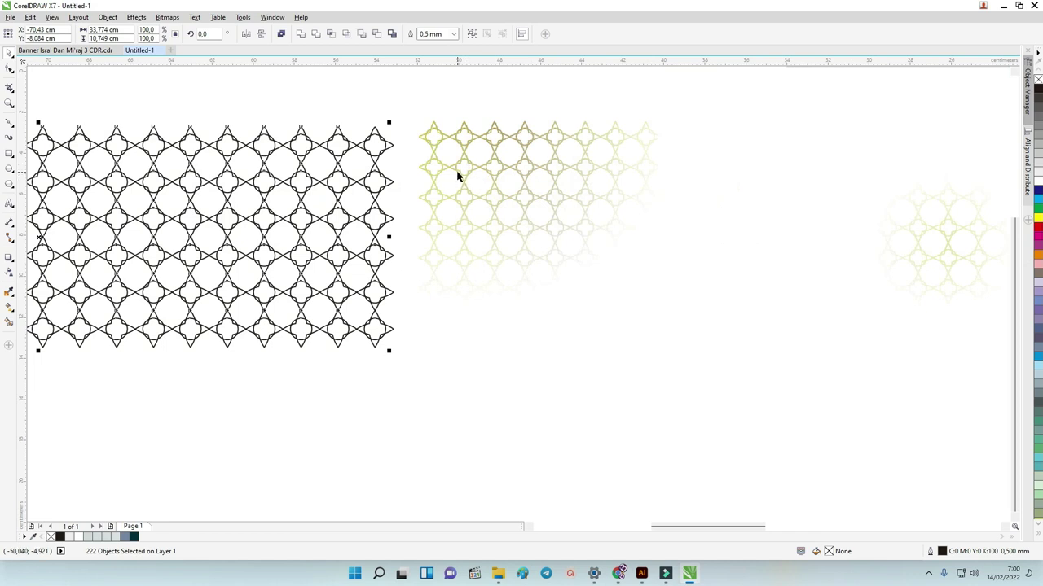
pyautogui.scroll(-2, 458, 175)
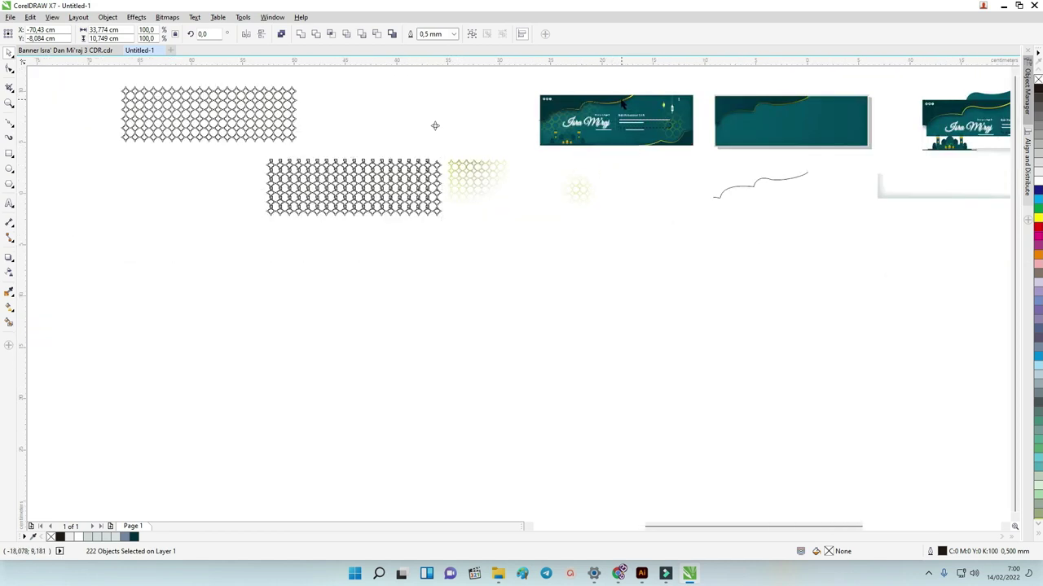
pyautogui.scroll(2, 622, 103)
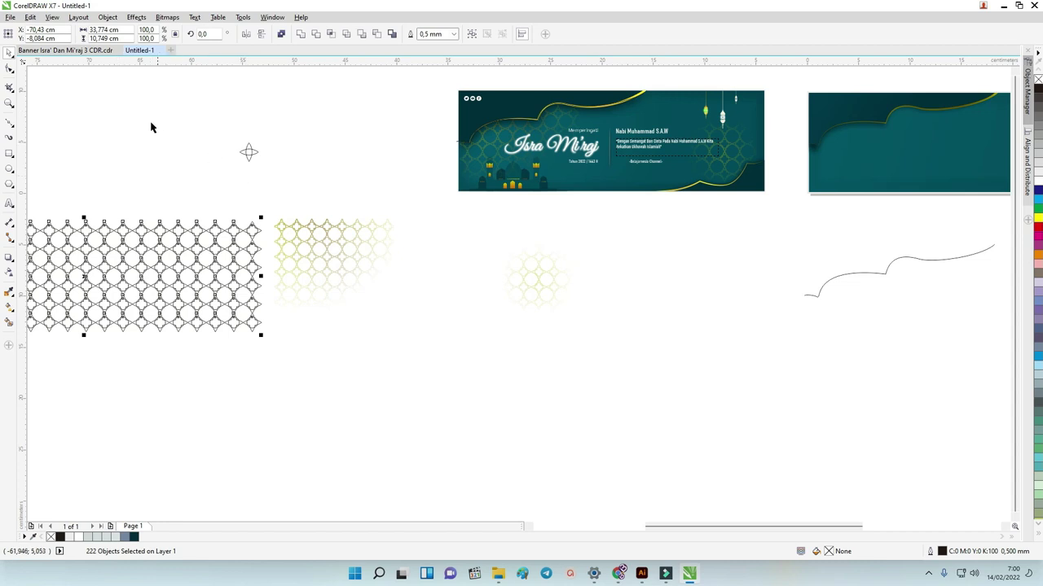
pyautogui.scroll(2, 182, 236)
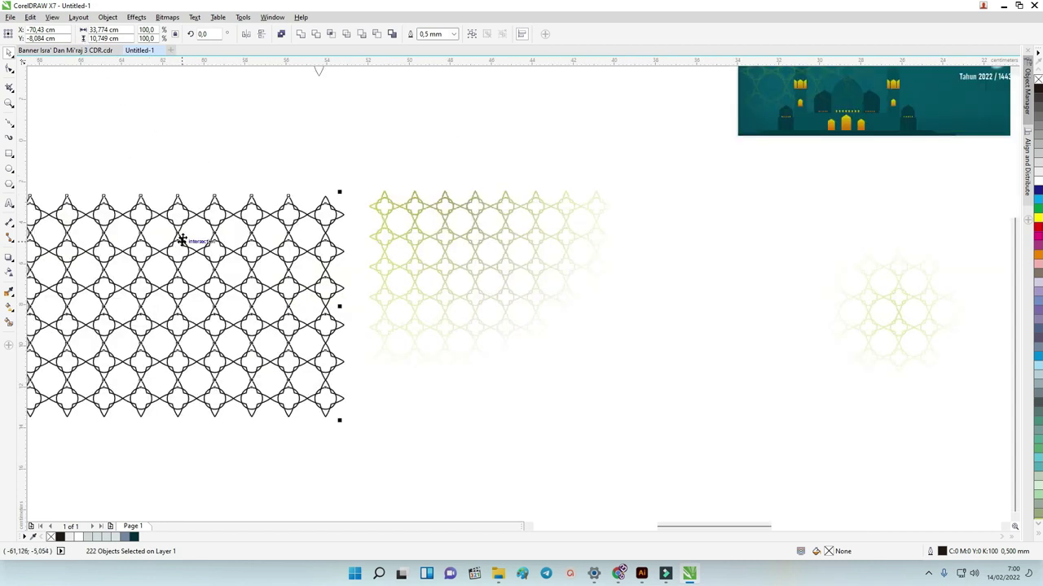
pyautogui.click(107, 17)
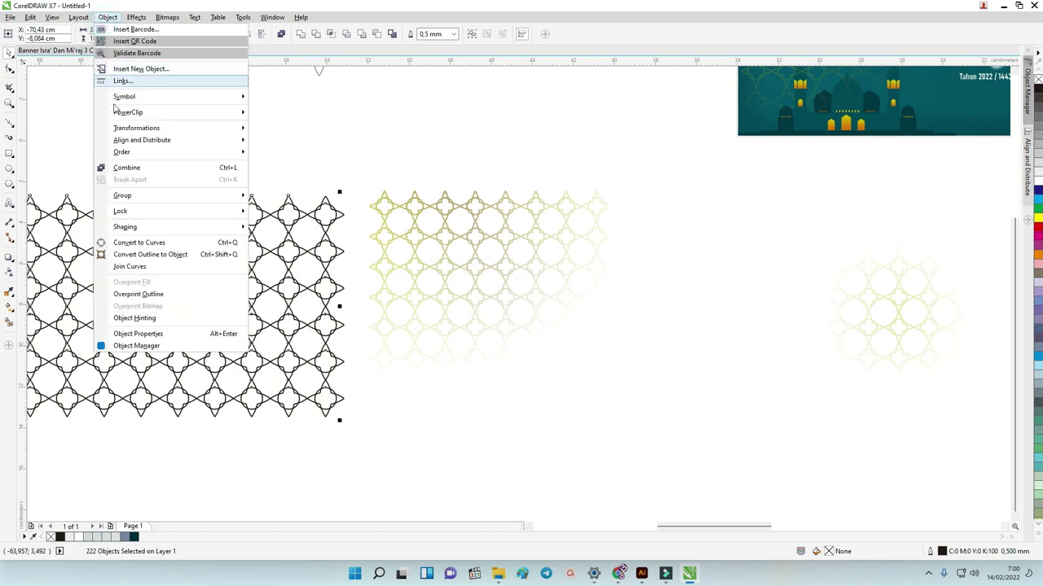
pyautogui.click(154, 242)
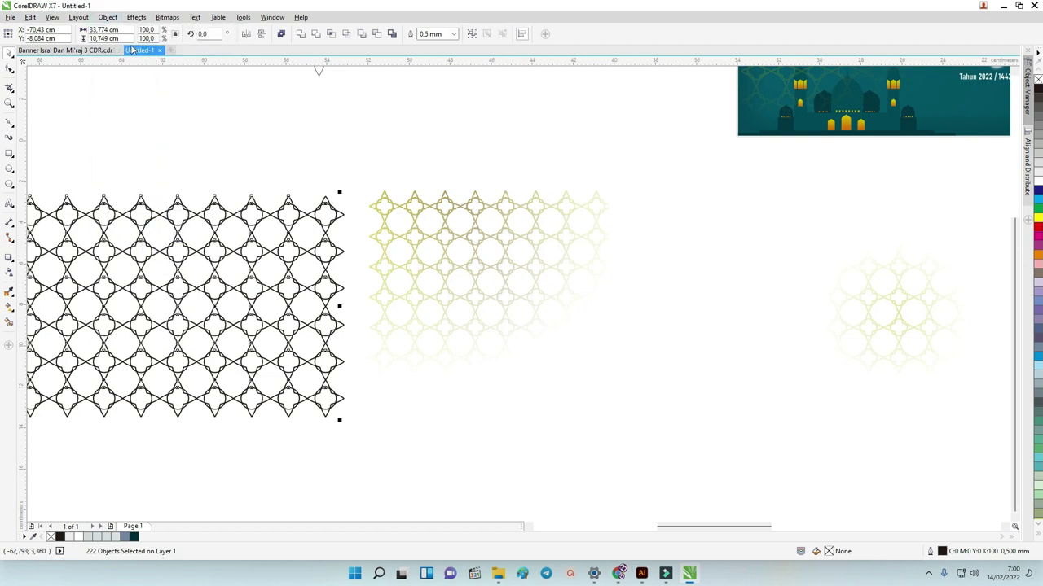
pyautogui.click(108, 17)
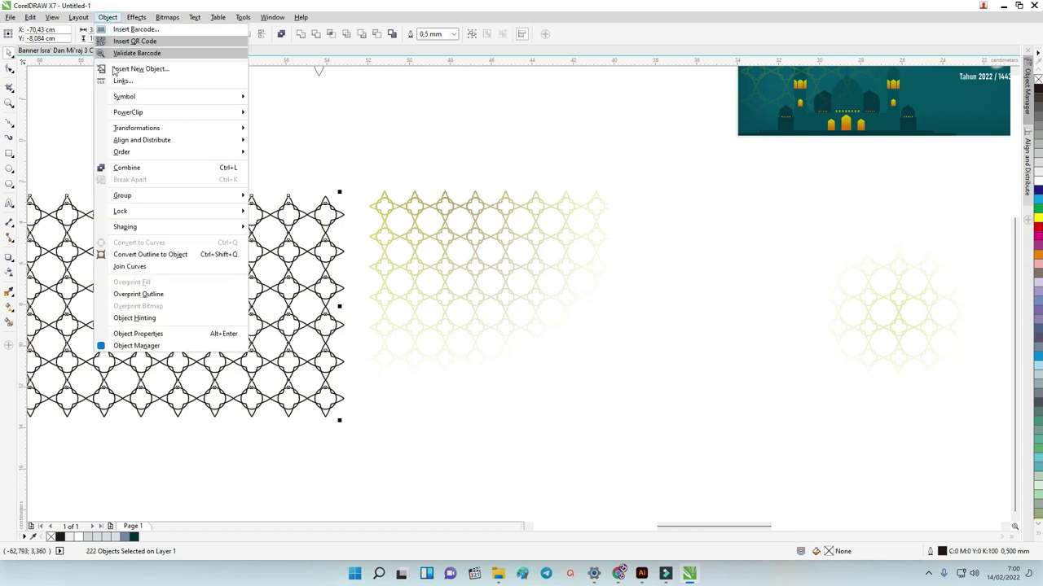
pyautogui.click(150, 254)
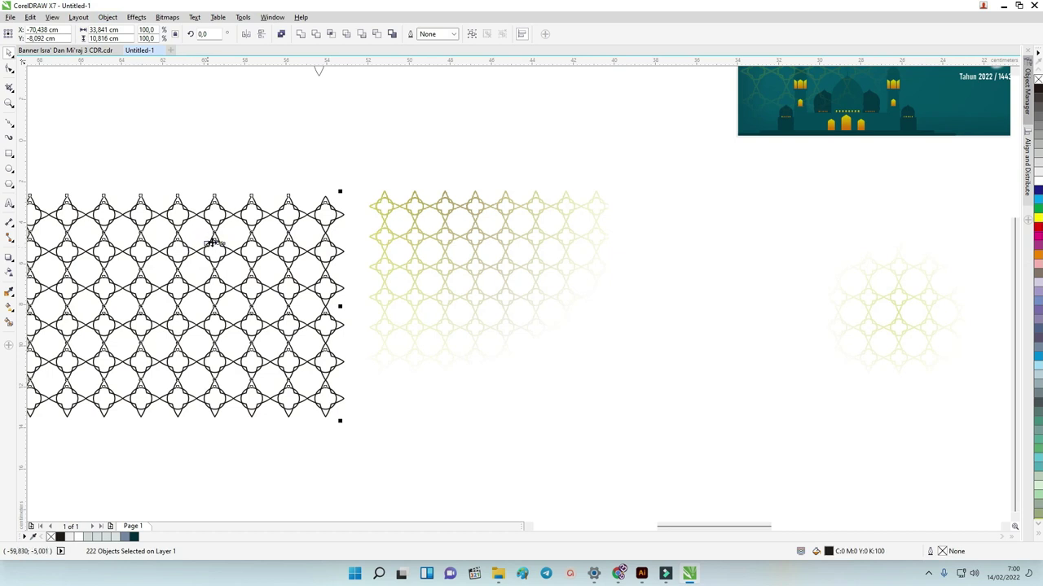
# Weld all the stars and circles of the converted pattern into one single curve.
pyautogui.scroll(9, 240, 244)
pyautogui.click(8, 69)
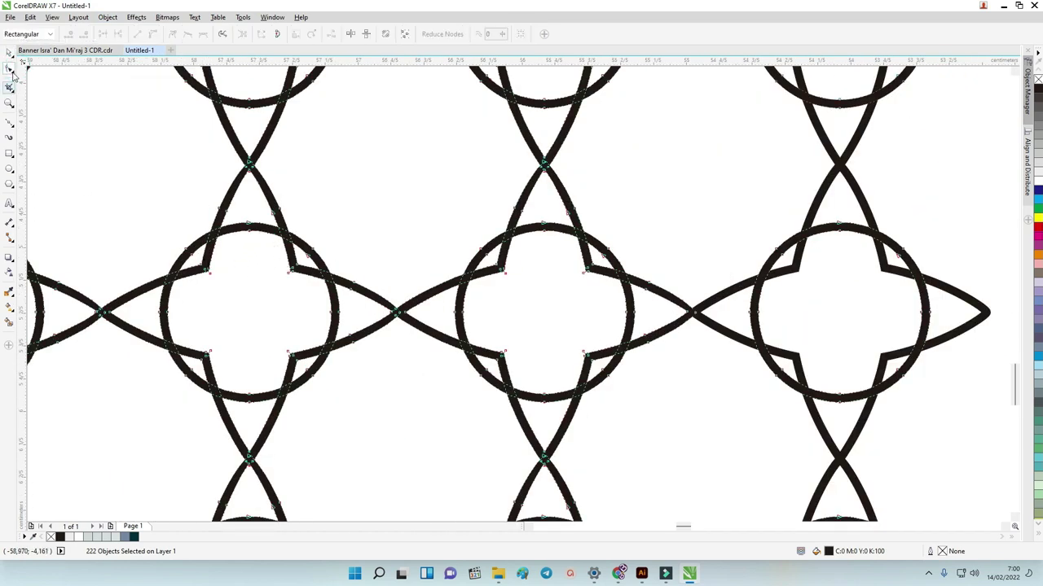
pyautogui.click(8, 52)
pyautogui.click(300, 34)
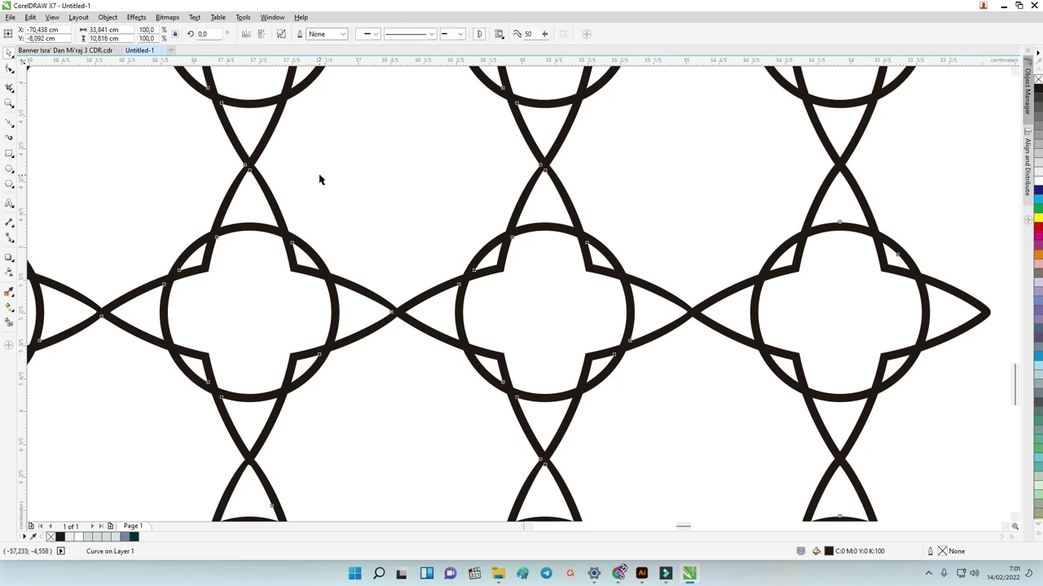
pyautogui.scroll(-4, 320, 179)
pyautogui.scroll(-3, 403, 232)
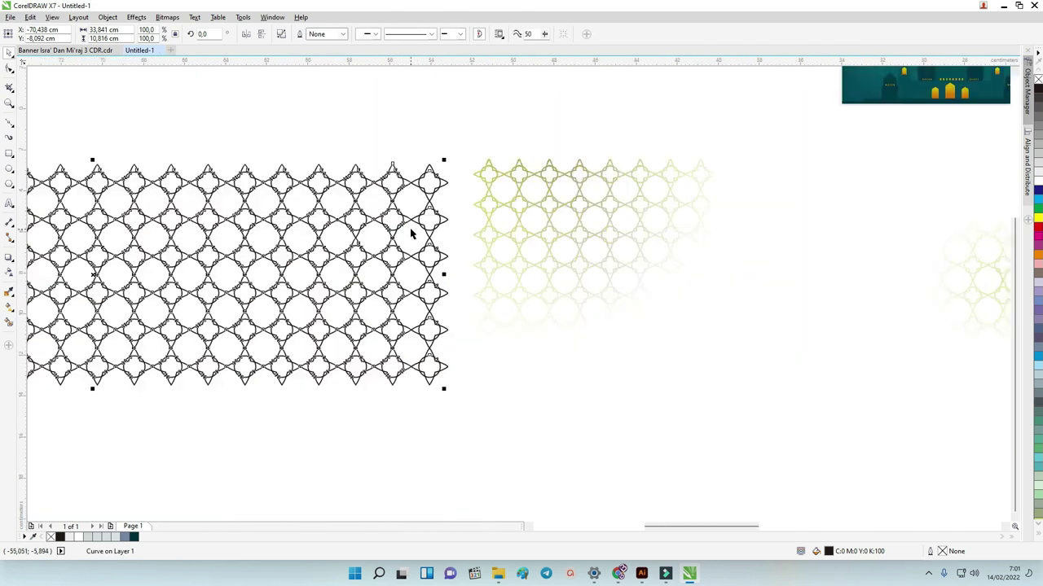
# Try to copy the gold wavy line's fill from the finished banner onto the welded pattern.
pyautogui.moveTo(693, 529); pyautogui.dragTo(658, 525)
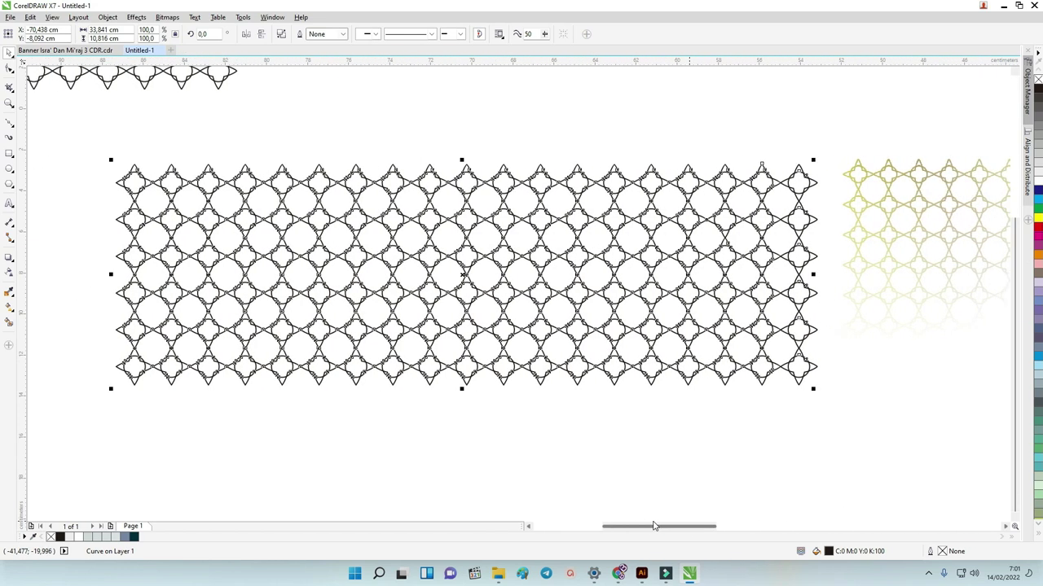
pyautogui.scroll(-2, 464, 267)
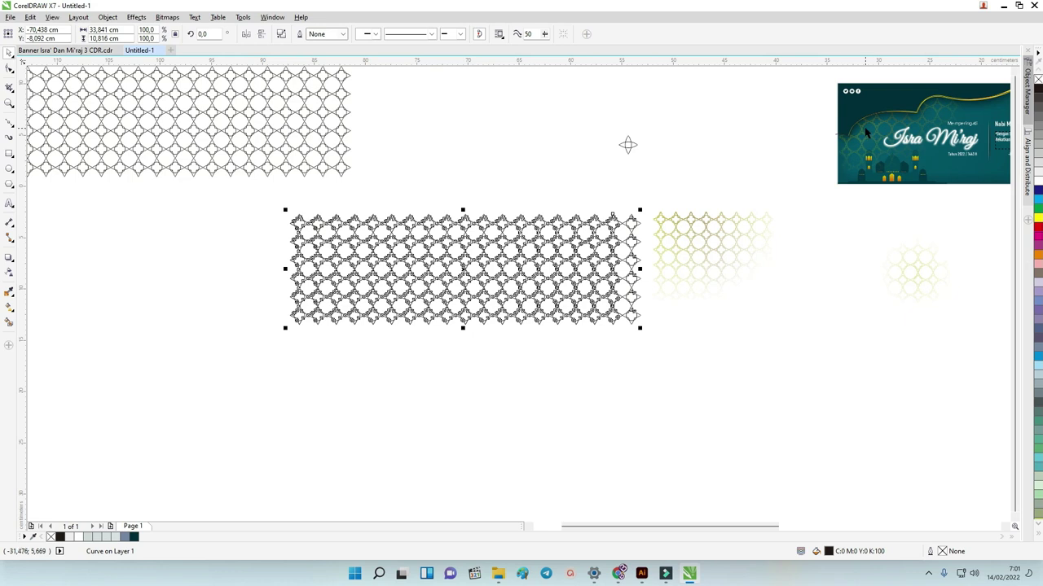
pyautogui.moveTo(717, 525); pyautogui.dragTo(753, 528)
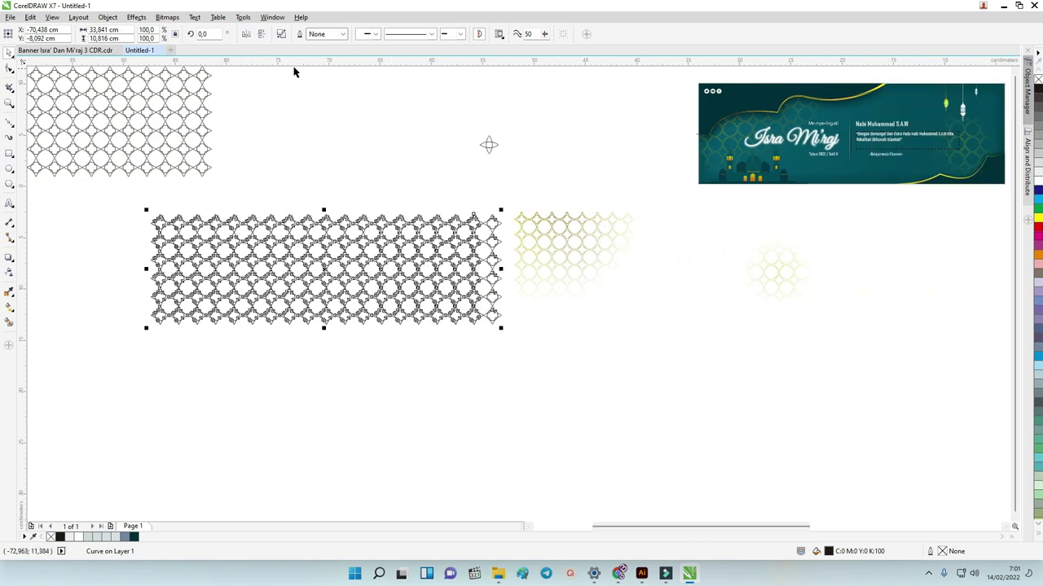
pyautogui.click(9, 311)
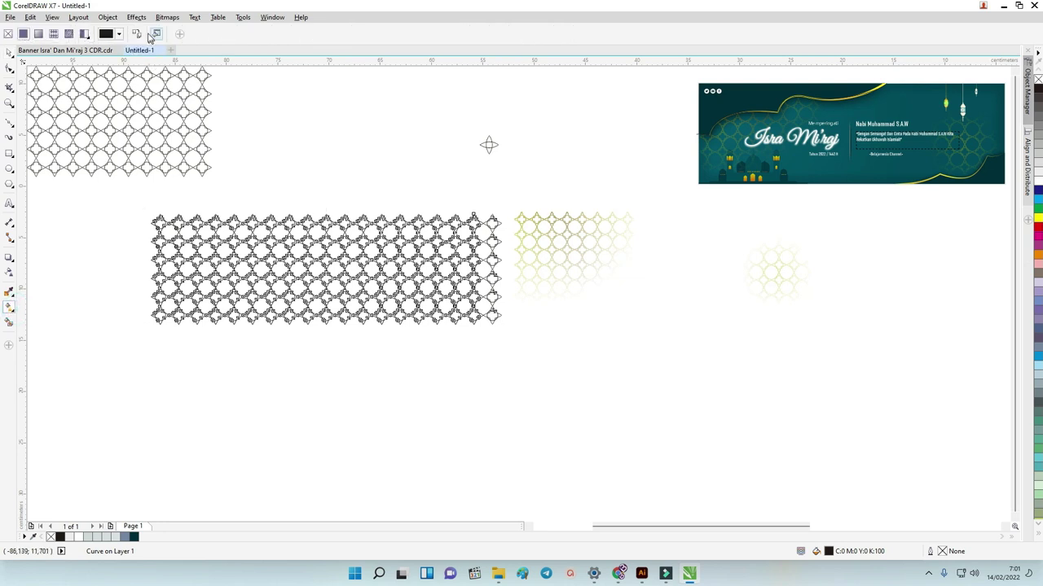
pyautogui.click(137, 33)
pyautogui.click(883, 85)
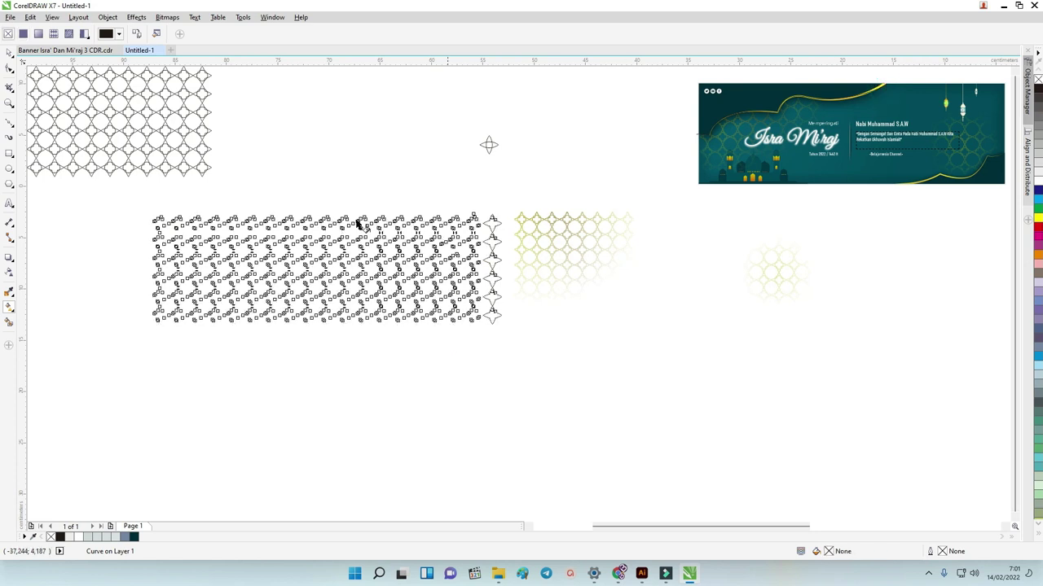
pyautogui.scroll(3, 348, 237)
pyautogui.scroll(-3, 349, 237)
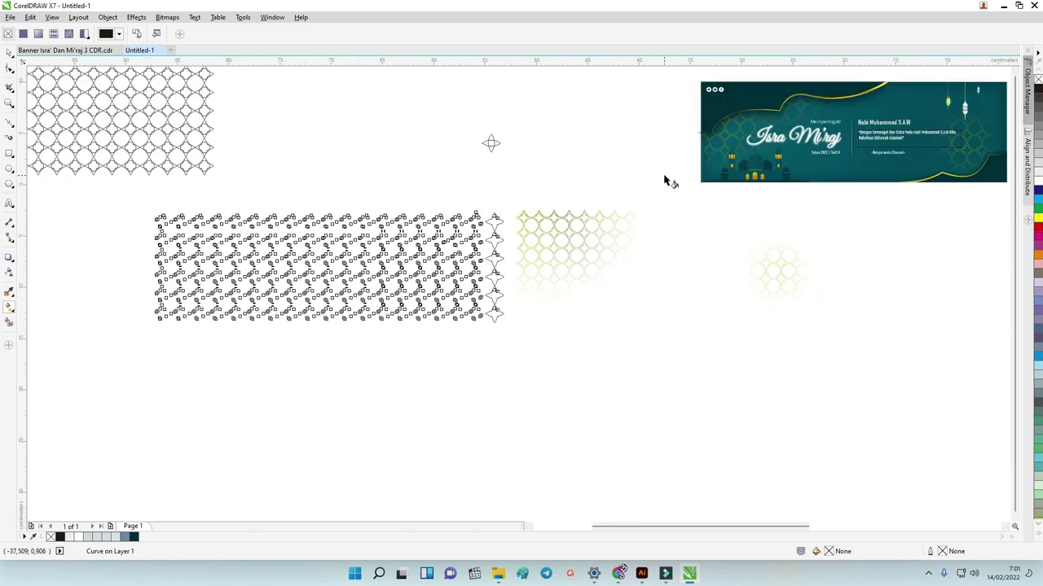
pyautogui.click(10, 52)
# Move the welded pattern so it overlaps the upper edge of the finished Isra Mi'raj banner.
pyautogui.scroll(-3, 399, 233)
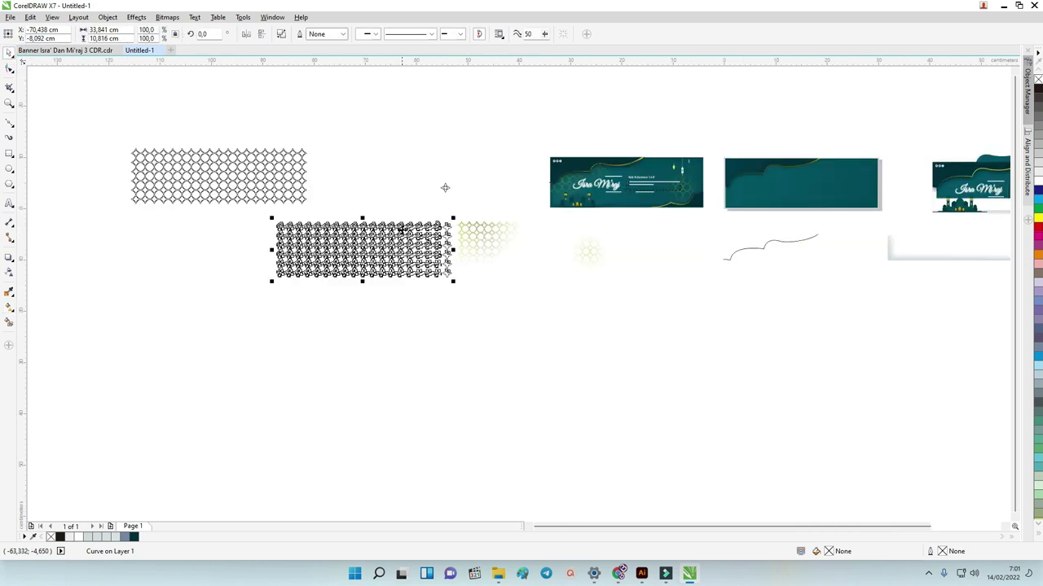
pyautogui.moveTo(422, 227); pyautogui.dragTo(712, 133)
pyautogui.scroll(5, 616, 176)
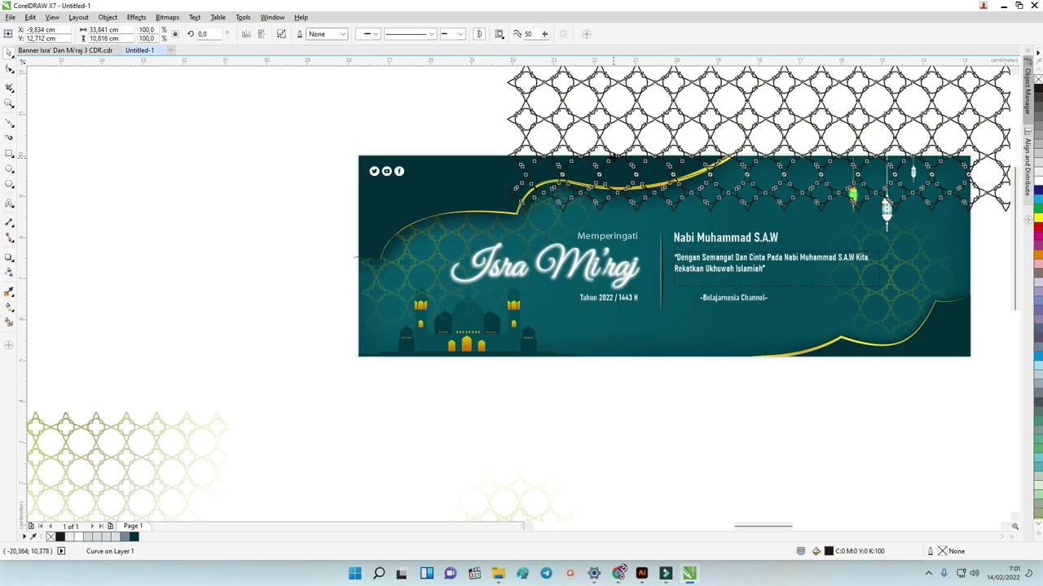
pyautogui.scroll(-3, 617, 175)
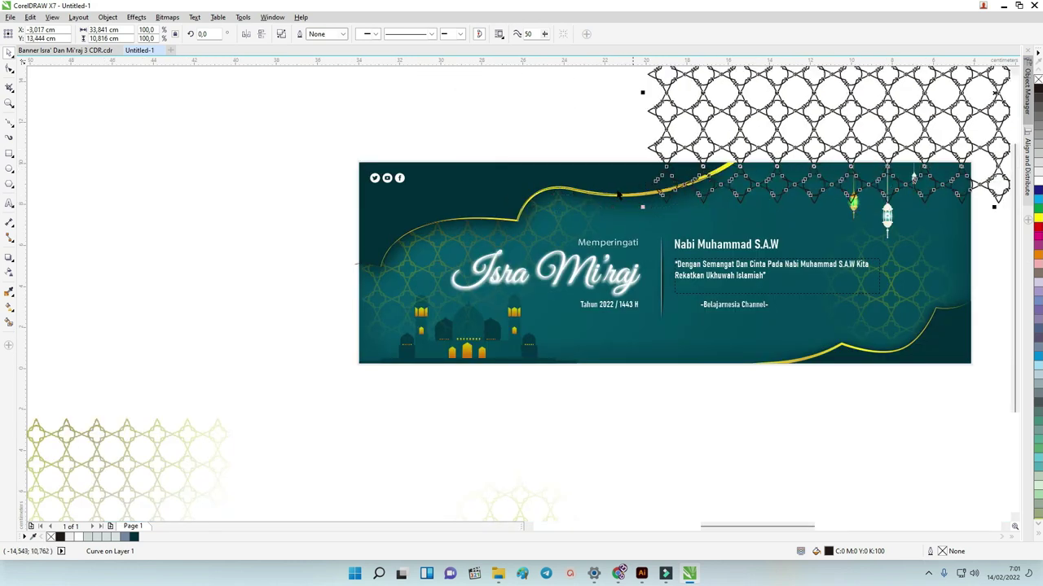
# Move the blurred shadow, the dark green corner shape and the gold wavy line off the finished banner, up and to the left.
pyautogui.click(557, 163)
pyautogui.moveTo(558, 162); pyautogui.dragTo(378, 158)
pyautogui.moveTo(631, 201); pyautogui.dragTo(535, 134)
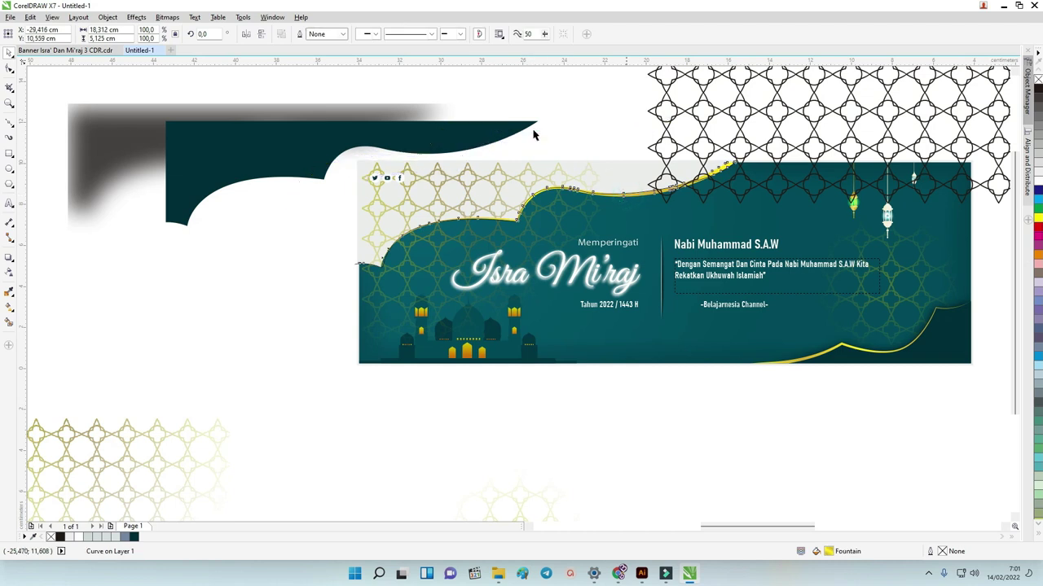
pyautogui.click(671, 109)
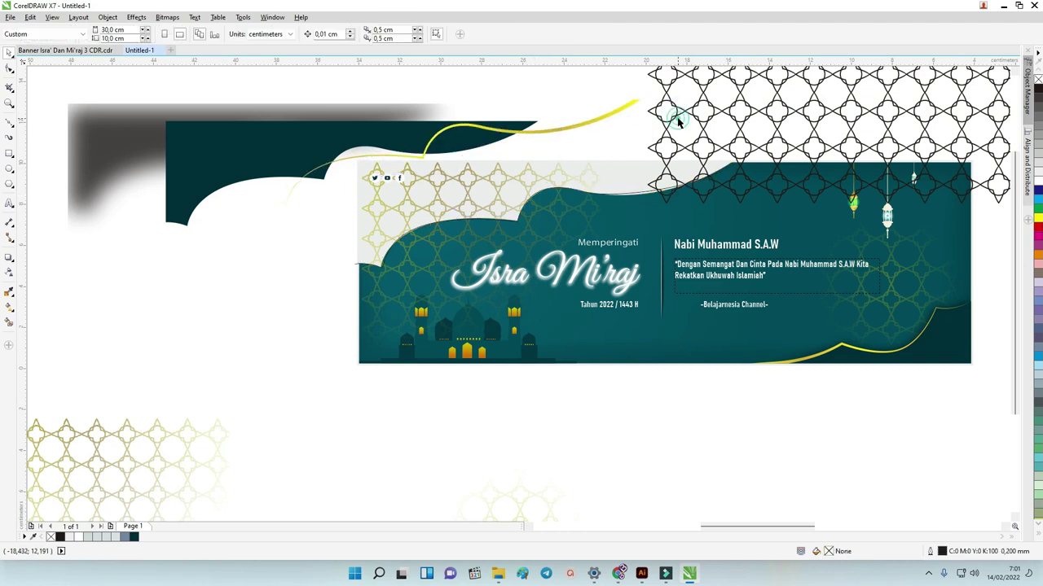
# Copy the gold gradient fill of the separated wavy line onto the welded pattern.
pyautogui.click(675, 114)
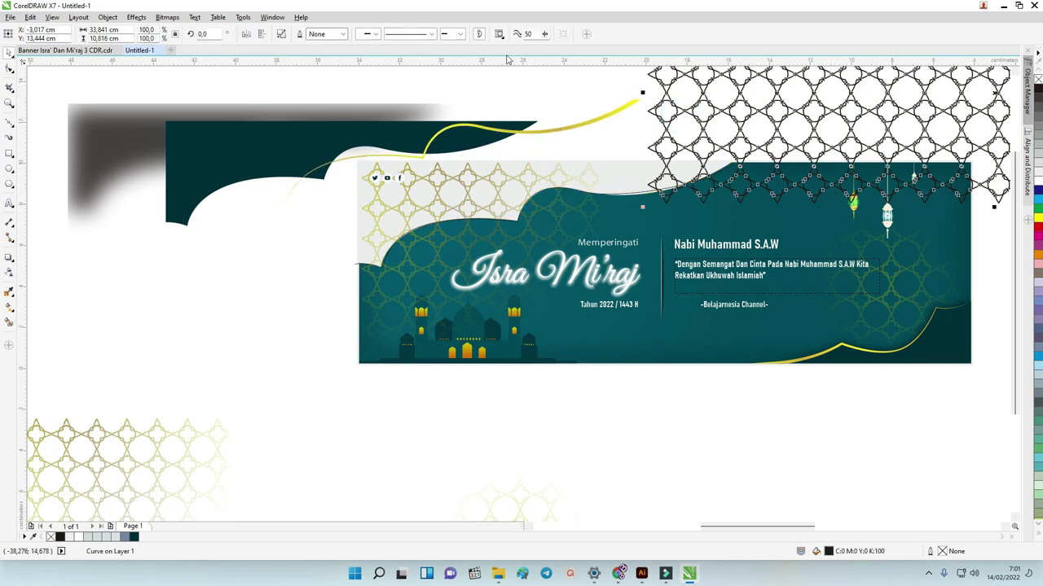
pyautogui.click(9, 307)
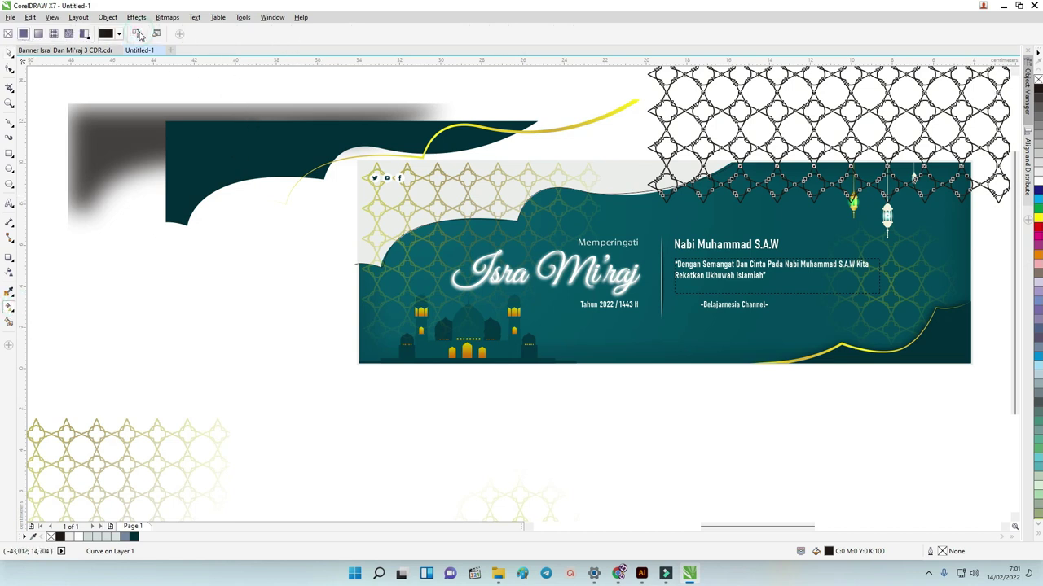
pyautogui.click(618, 116)
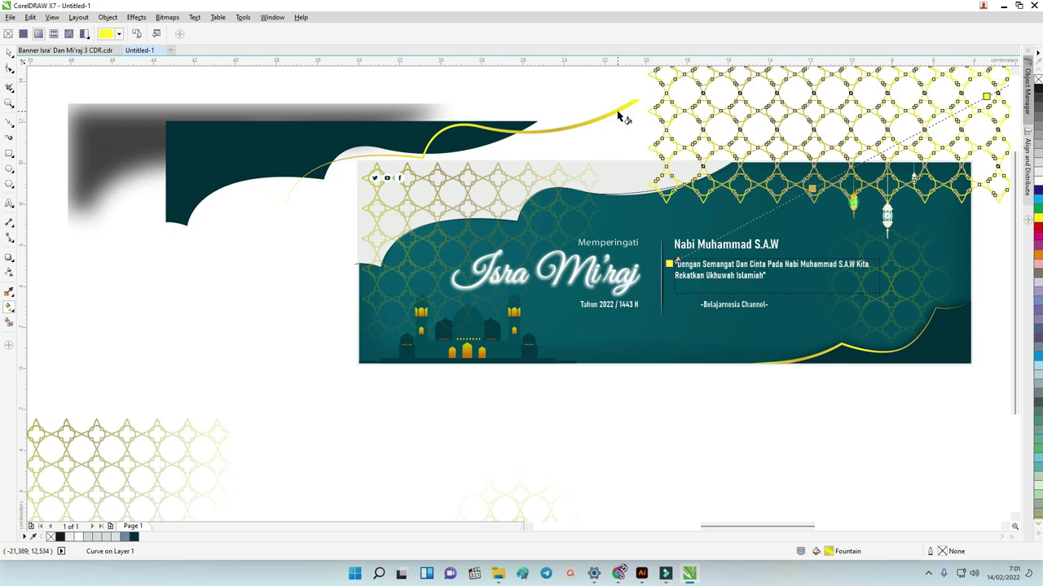
pyautogui.click(9, 52)
# Move the gold pattern over the blank teal banner and clear the selection.
pyautogui.scroll(-2, 372, 175)
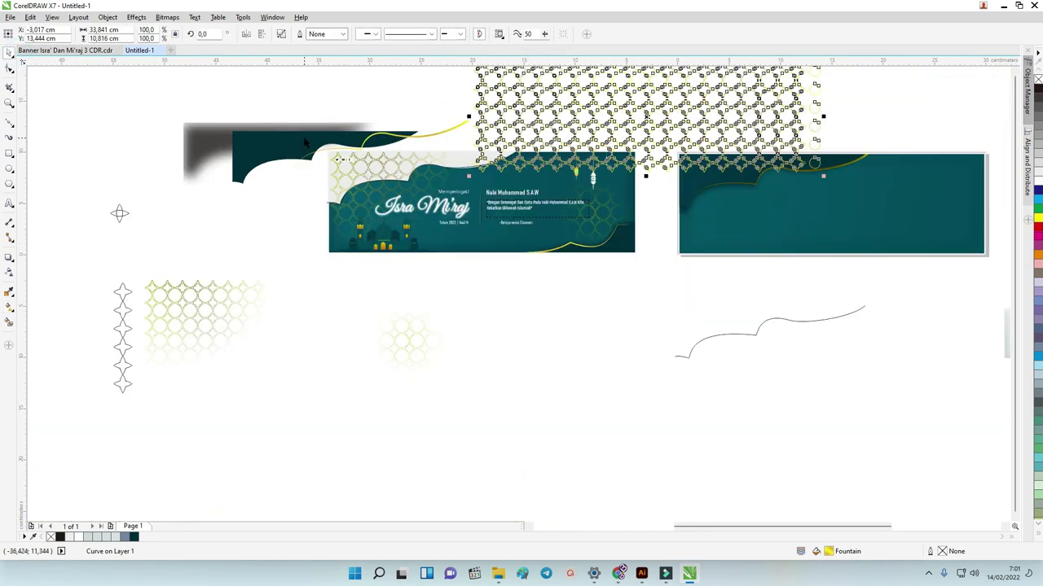
pyautogui.scroll(-1, 799, 220)
pyautogui.moveTo(799, 161); pyautogui.dragTo(889, 206)
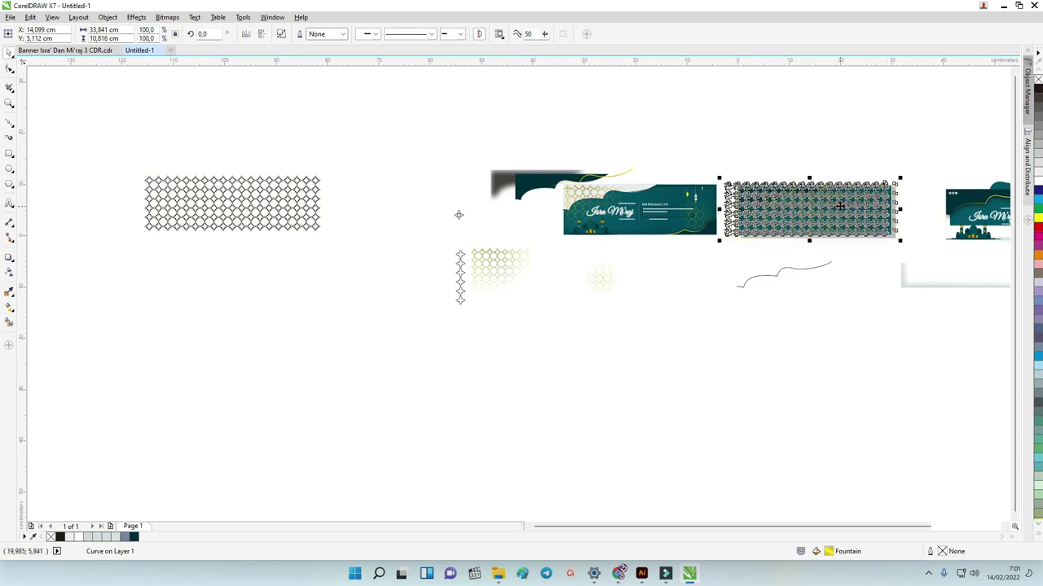
pyautogui.scroll(1, 839, 206)
pyautogui.click(775, 128)
pyautogui.scroll(1, 825, 188)
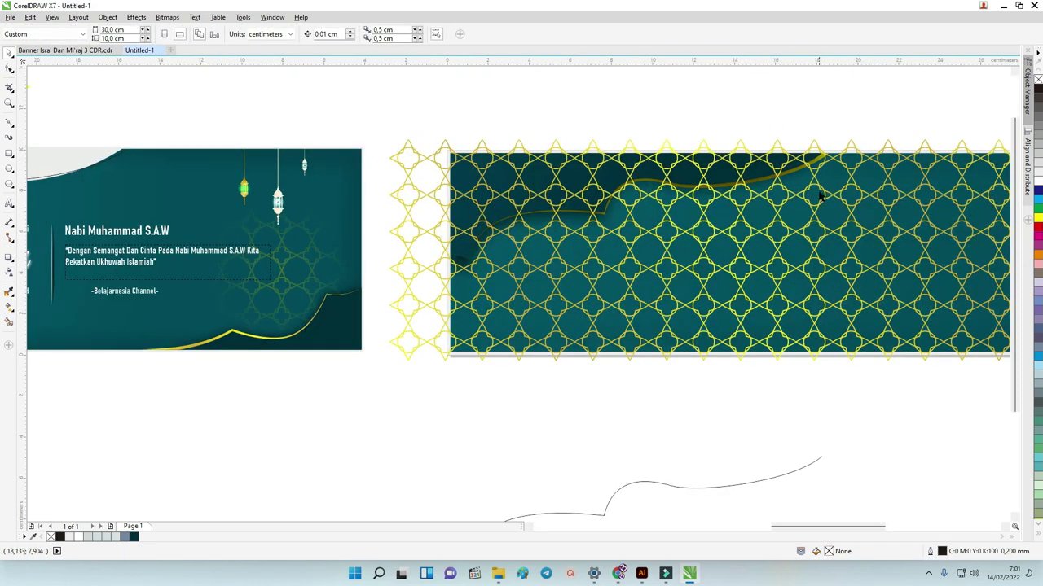
# Shift the gold pattern slightly right to centre it on the blank banner at about X 14.98 cm, Y 5.18 cm.
pyautogui.click(819, 193)
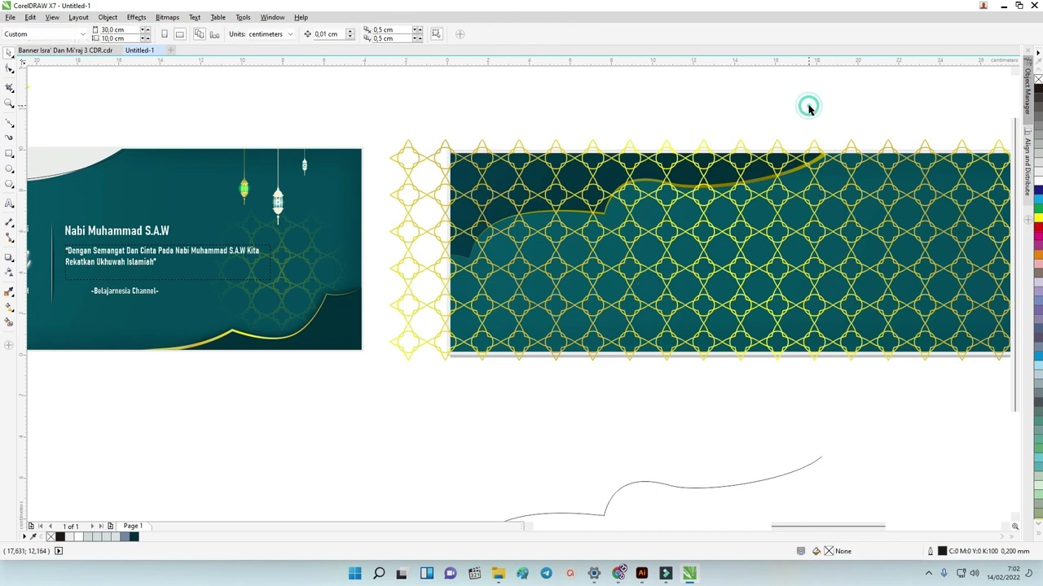
pyautogui.click(840, 131)
pyautogui.scroll(-1, 627, 138)
pyautogui.click(786, 187)
pyautogui.moveTo(794, 189); pyautogui.dragTo(796, 190)
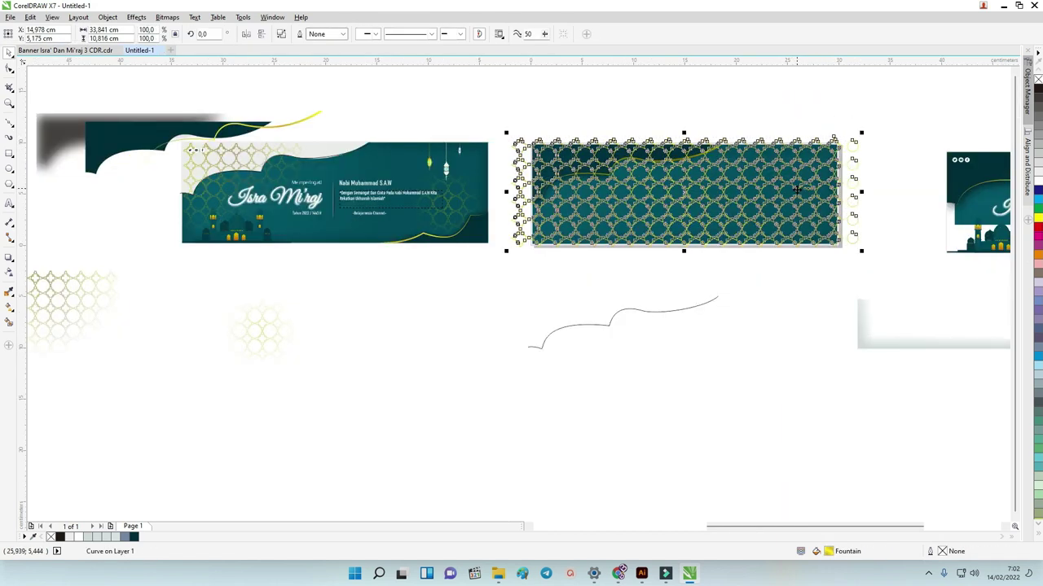
# Delete the gold pattern from the blank banner, undo the deletion and clear the selection.
pyautogui.press('Delete')
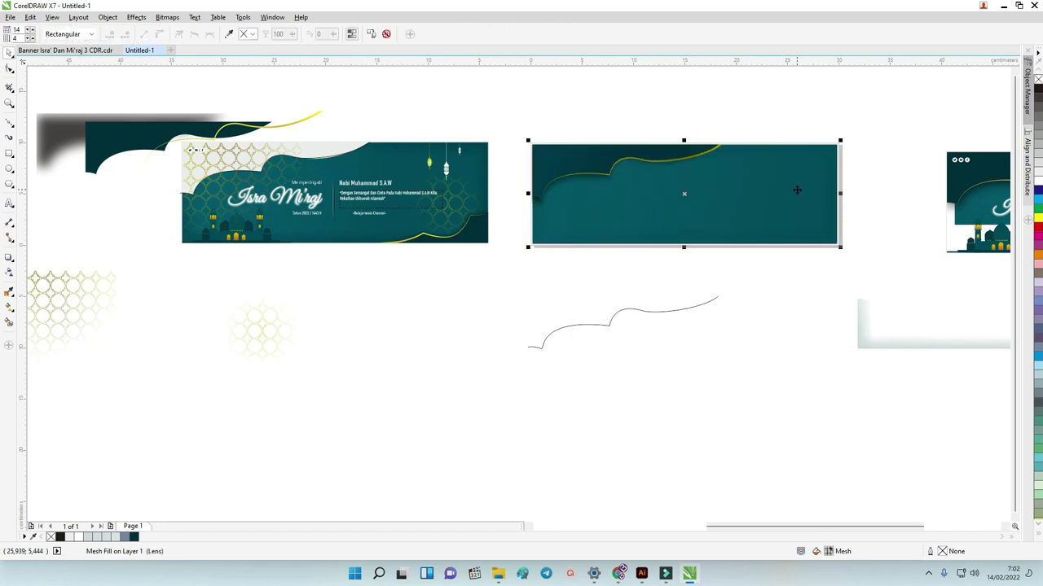
pyautogui.hotkey('ctrl', 'z')
pyautogui.click(768, 106)
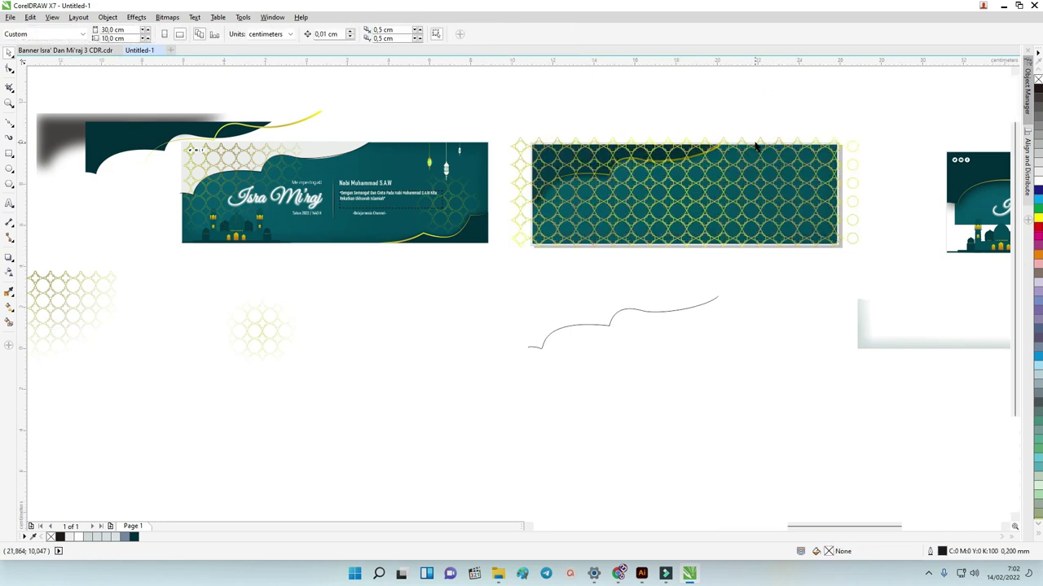
# Bring the blank banner's dark upper-left wave shape and its gold line in front of the gold pattern and clear the selection.
pyautogui.scroll(1, 754, 144)
pyautogui.click(774, 186)
pyautogui.press('F10')
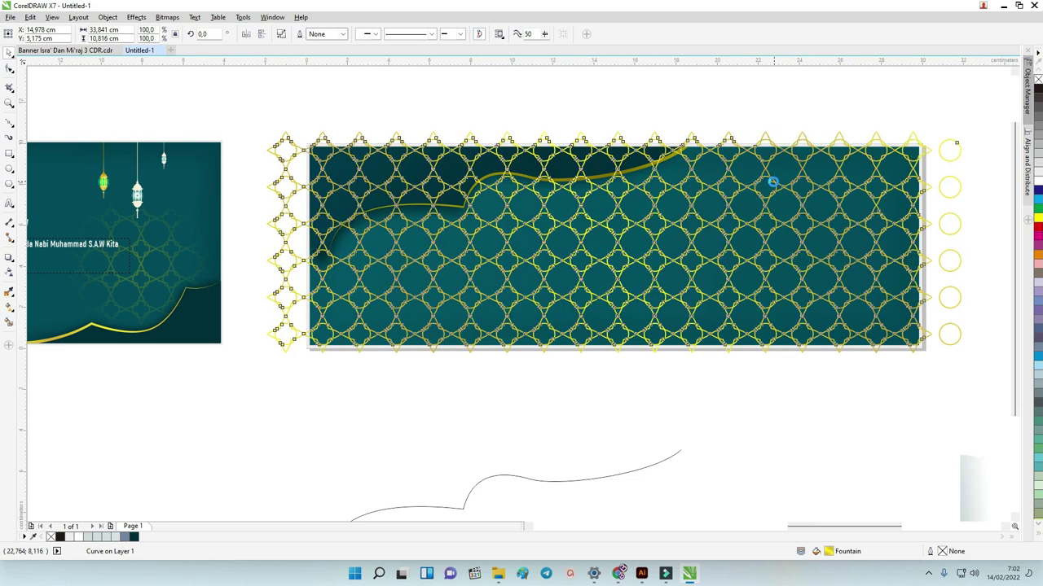
pyautogui.press('space')
pyautogui.click(484, 109)
pyautogui.moveTo(259, 106); pyautogui.dragTo(766, 303)
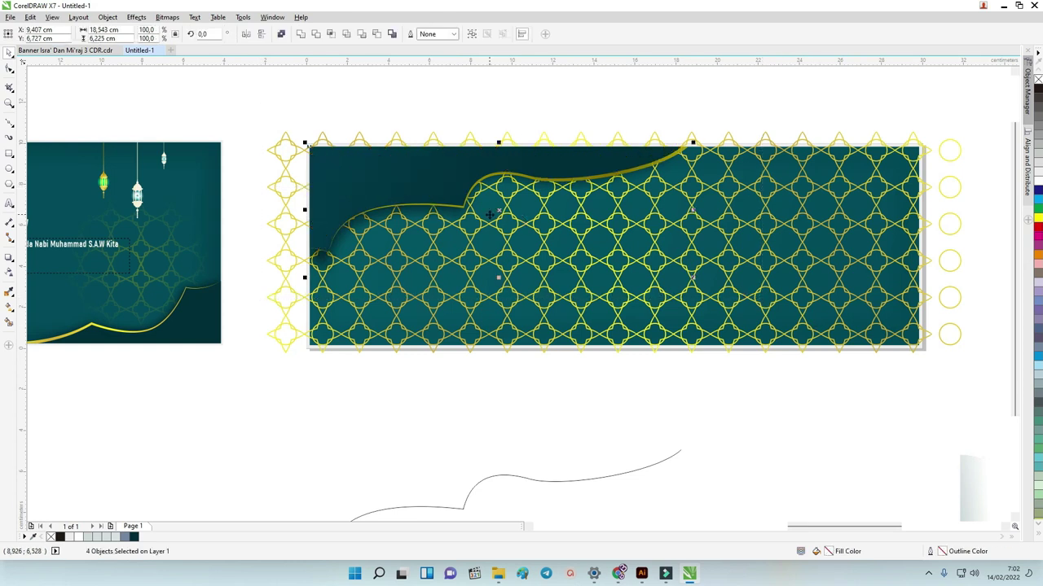
pyautogui.click(502, 131)
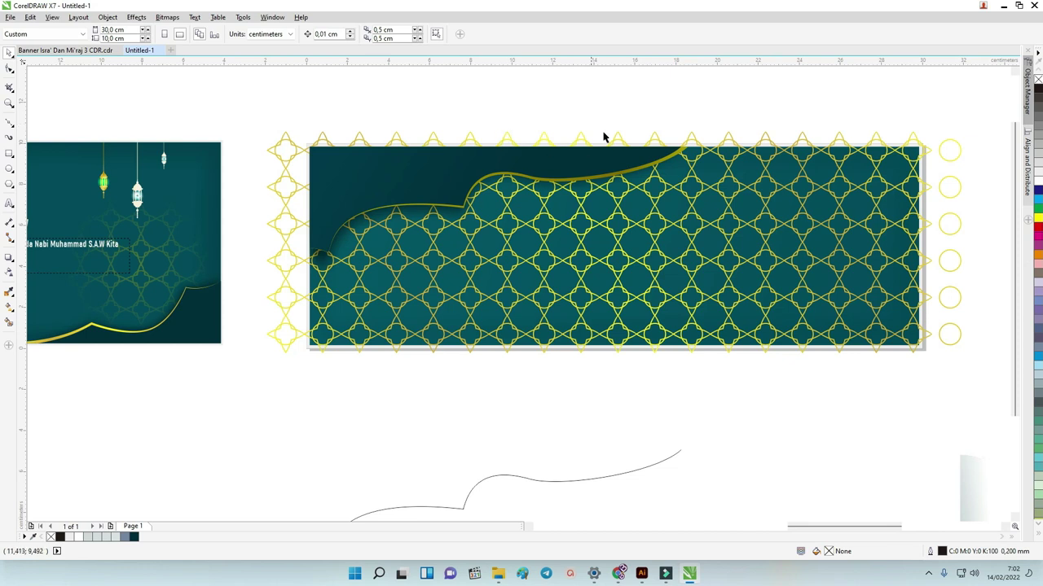
# Examine the pattern ornaments on the finished Isra Mi'raj banner as a reference for the blank banner.
pyautogui.scroll(-2, 629, 226)
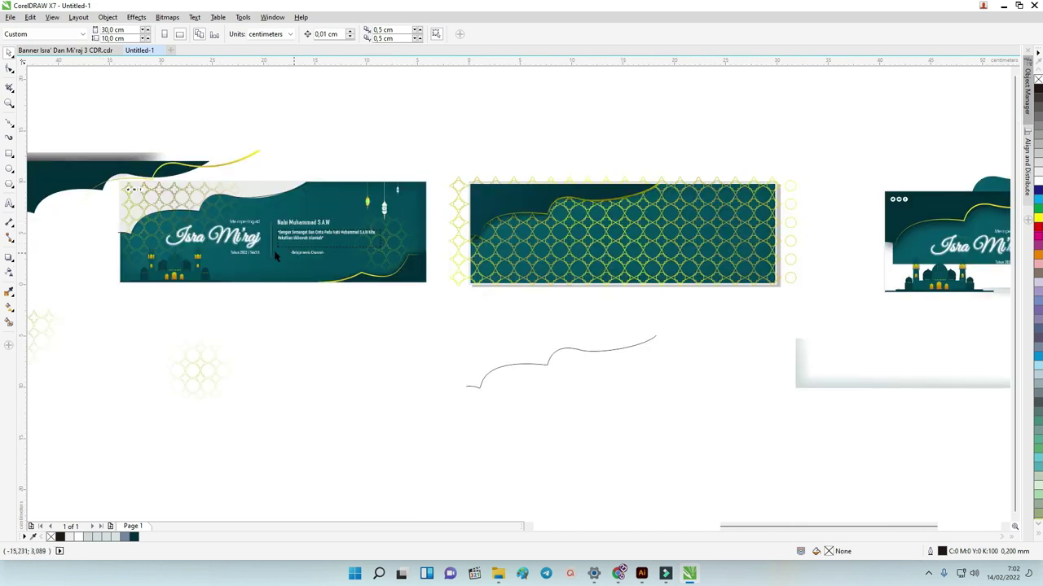
pyautogui.scroll(2, 274, 226)
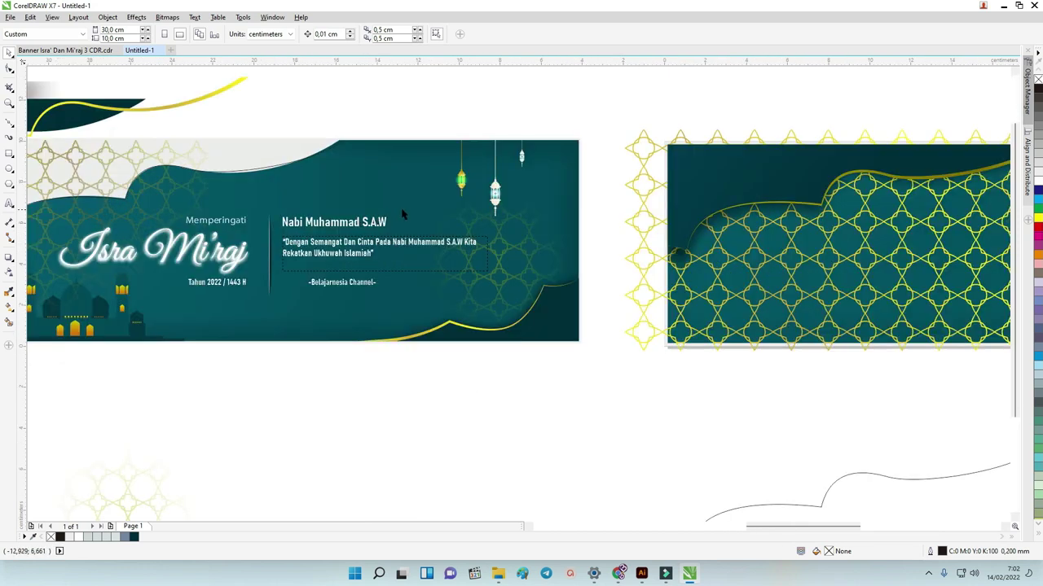
pyautogui.scroll(-2, 403, 213)
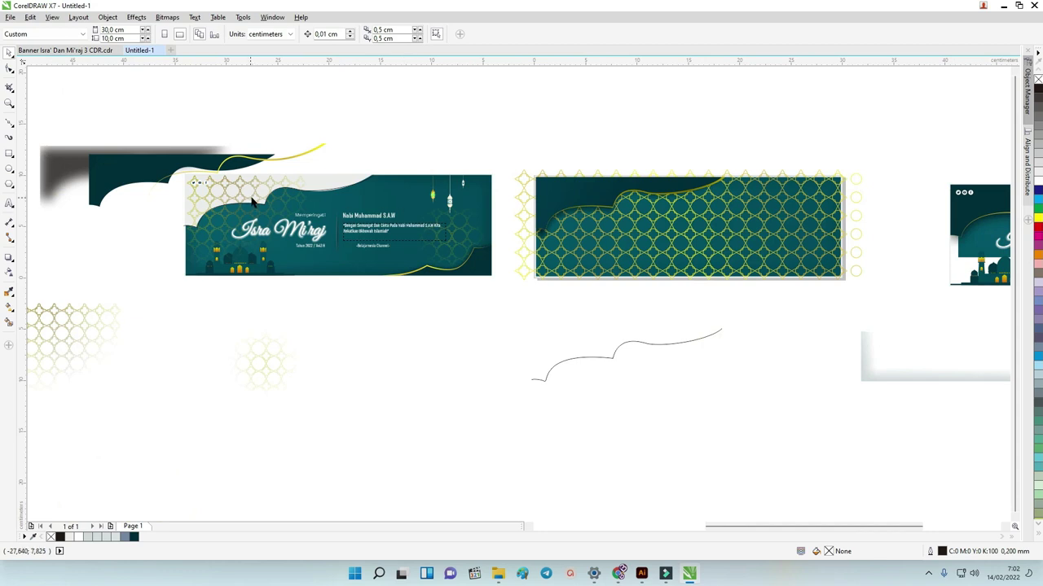
pyautogui.scroll(2, 284, 203)
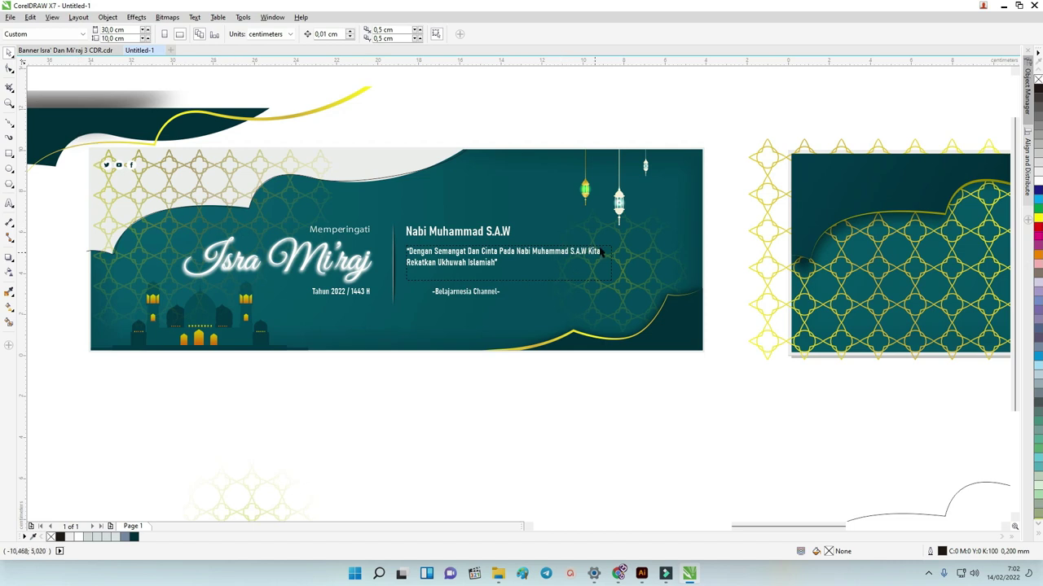
pyautogui.scroll(-2, 512, 235)
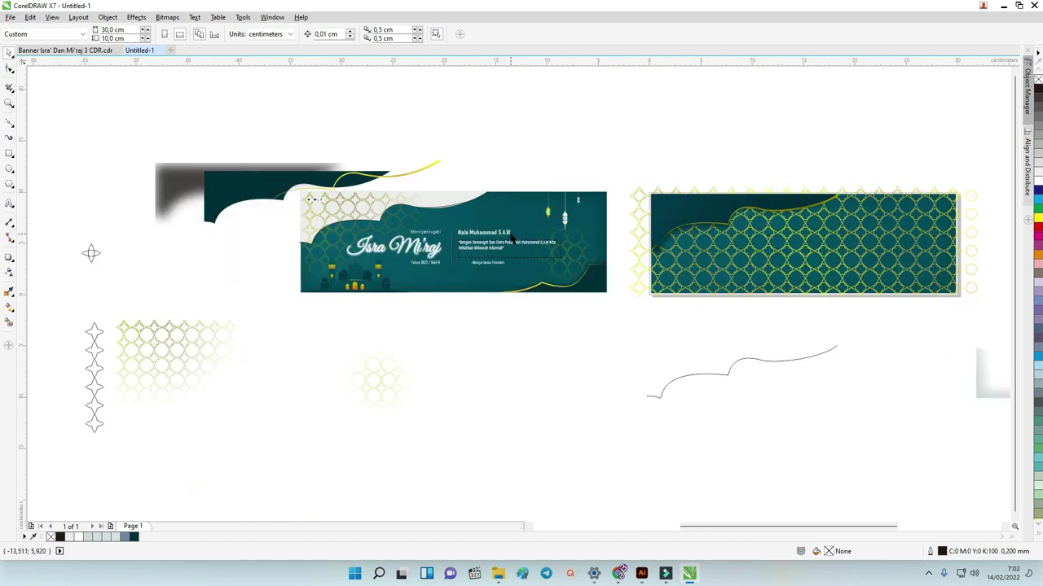
pyautogui.click(788, 243)
pyautogui.doubleClick(910, 261)
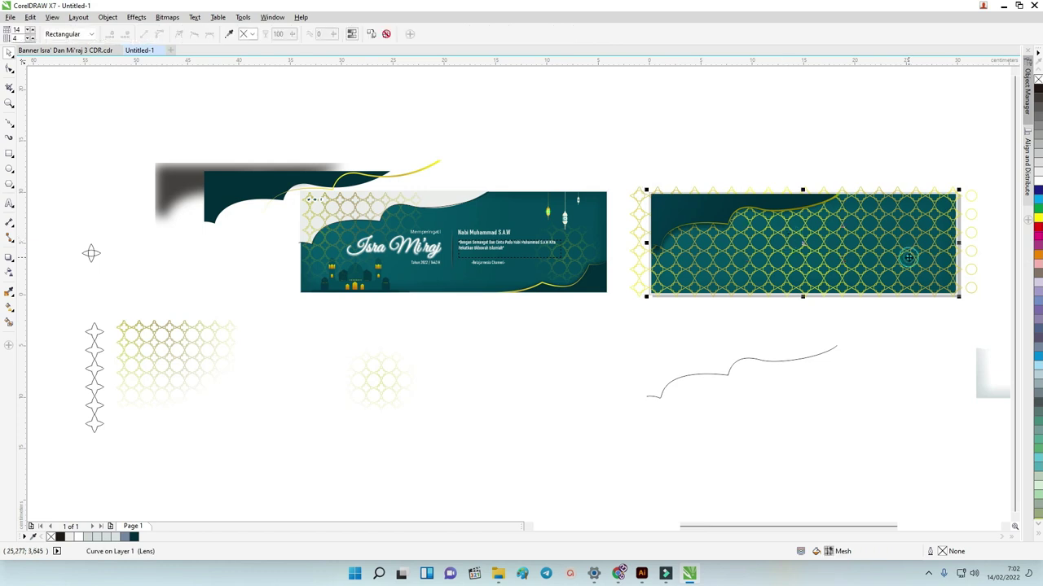
pyautogui.click(977, 267)
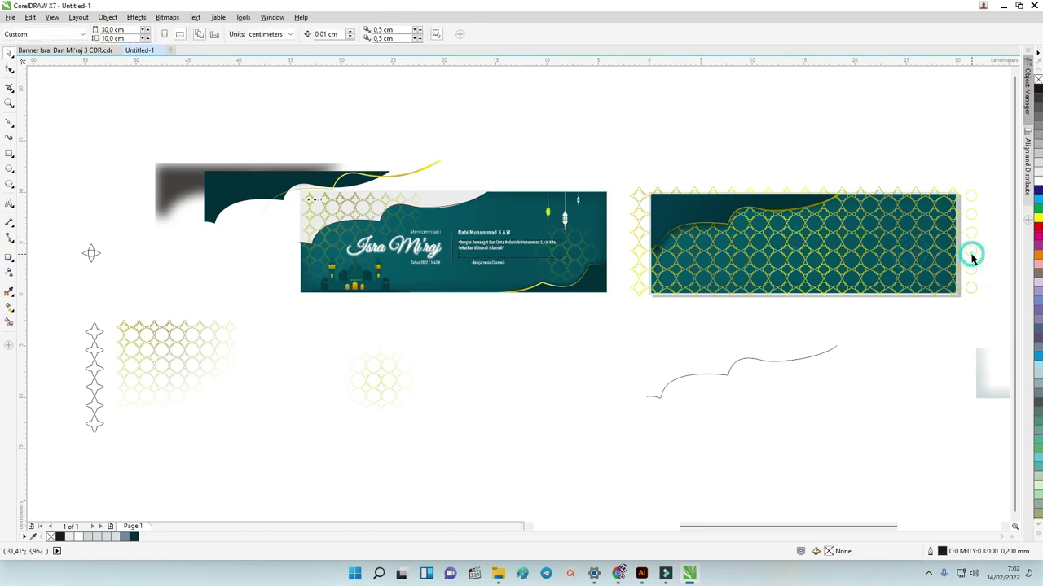
# Apply a linear fountain transparency to the gold pattern at 111.5°, fading it out from the upper-left corner towards the lower middle.
pyautogui.click(951, 202)
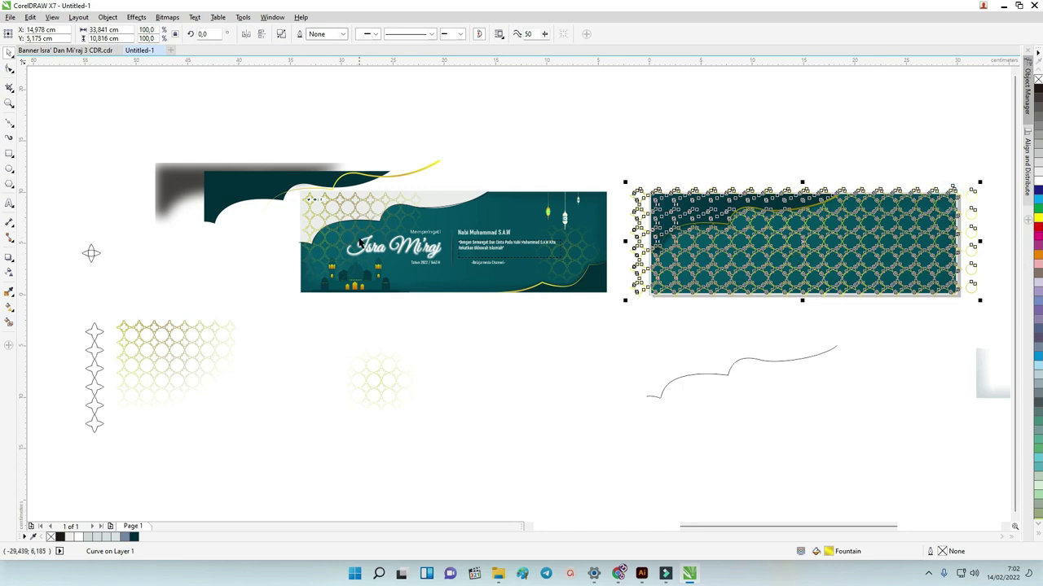
pyautogui.click(9, 274)
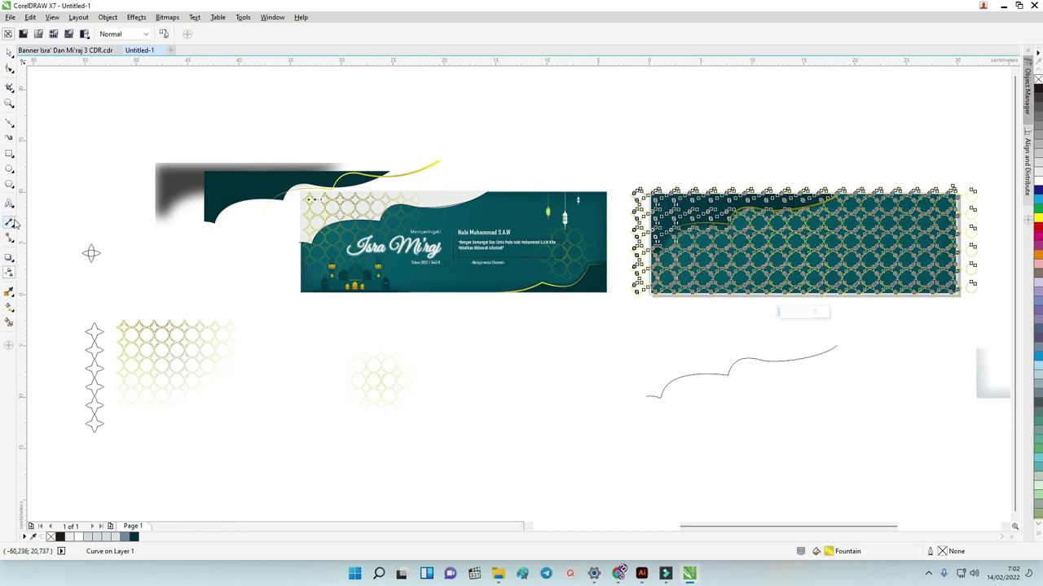
pyautogui.click(39, 35)
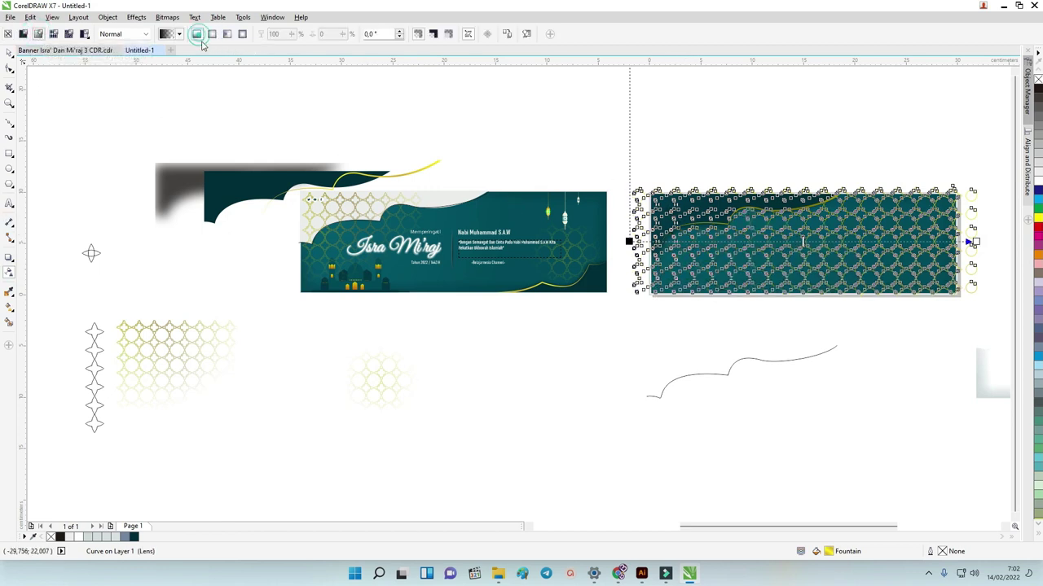
pyautogui.moveTo(648, 185); pyautogui.dragTo(704, 69)
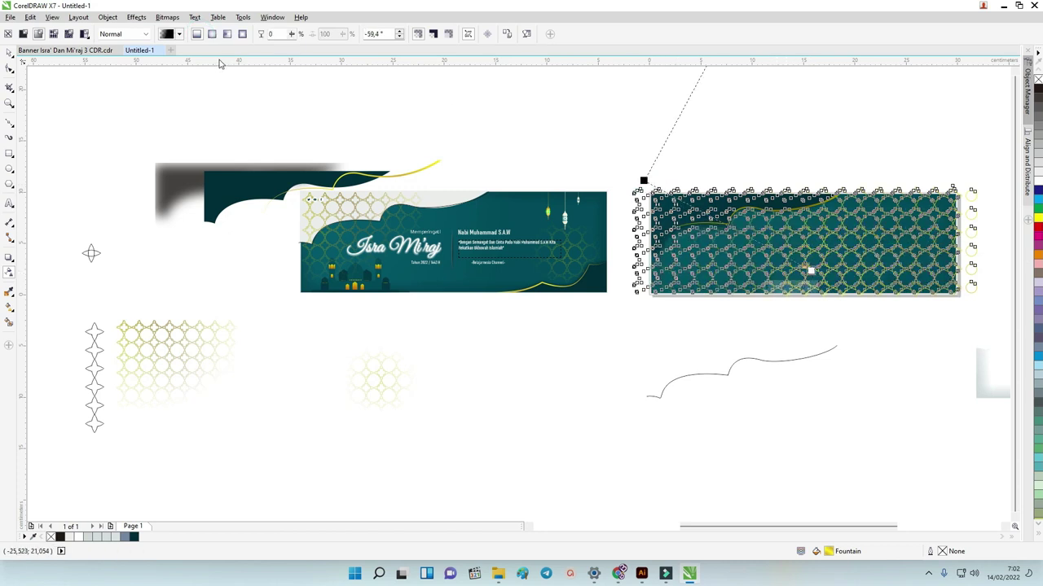
pyautogui.click(506, 34)
pyautogui.click(742, 277)
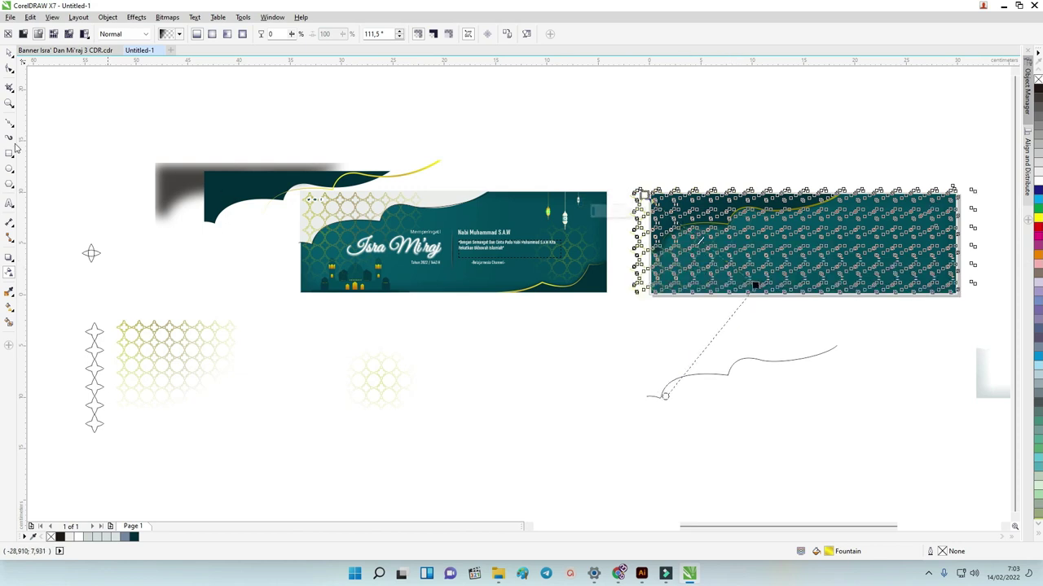
pyautogui.click(9, 52)
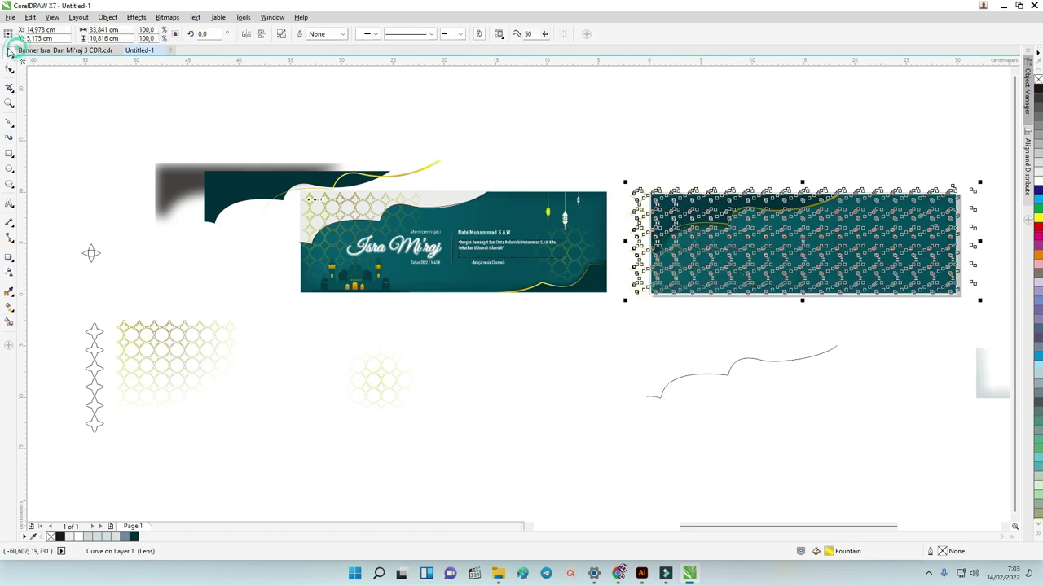
pyautogui.click(570, 116)
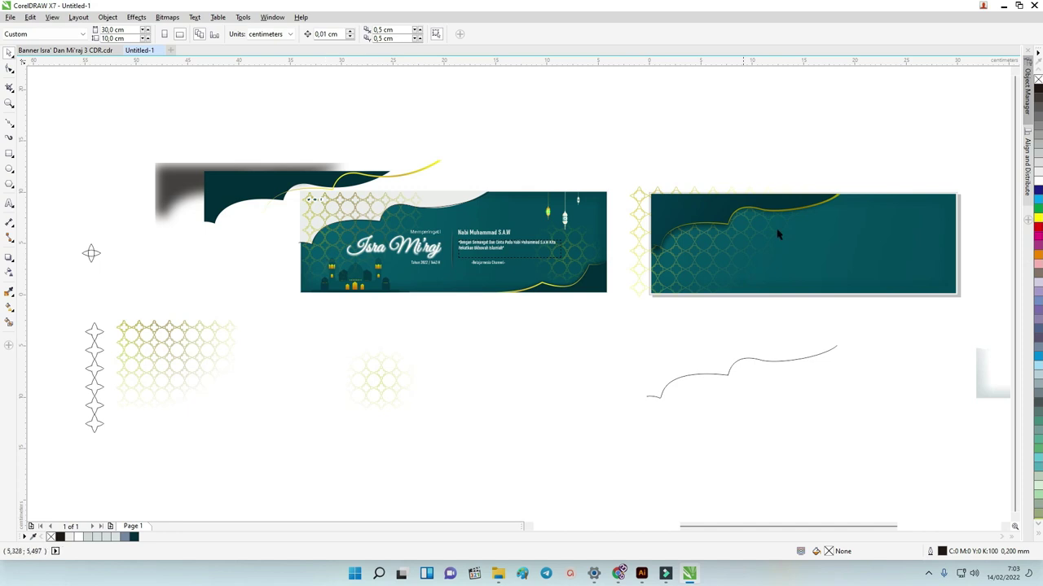
# Refine the pattern's linear fade by moving its opaque end outside the banner's upper-left corner, and compare it with the finished banner.
pyautogui.click(705, 253)
pyautogui.click(578, 123)
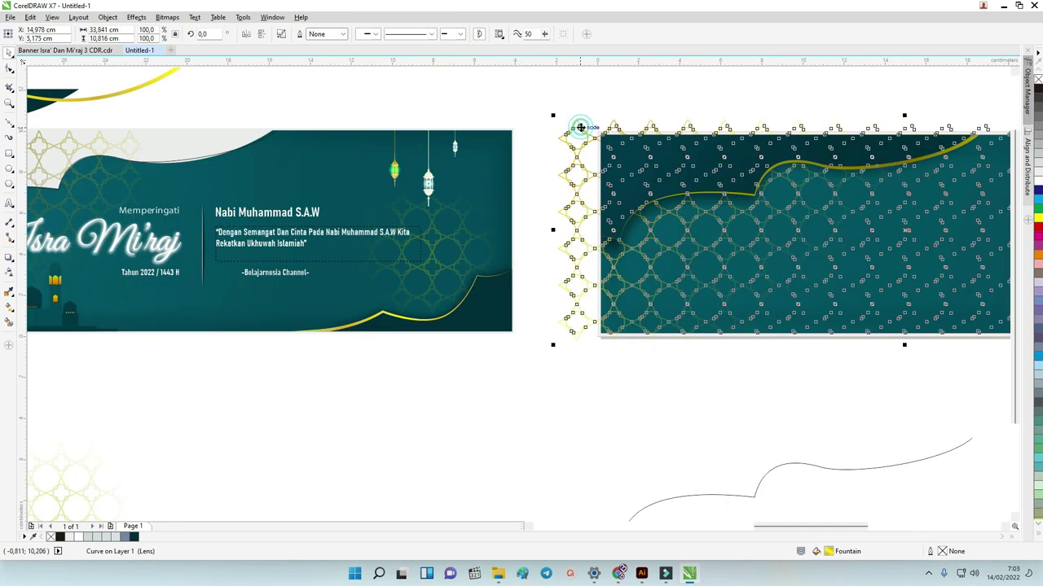
pyautogui.click(9, 276)
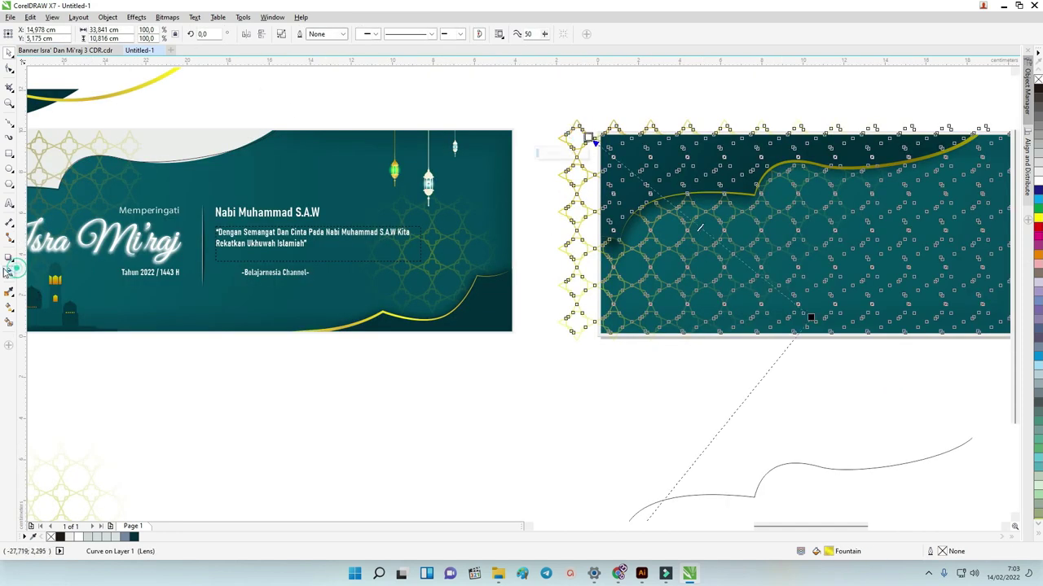
pyautogui.moveTo(588, 140); pyautogui.dragTo(811, 317)
pyautogui.moveTo(735, 258); pyautogui.dragTo(699, 228)
pyautogui.click(9, 51)
pyautogui.click(306, 90)
pyautogui.scroll(-2, 414, 216)
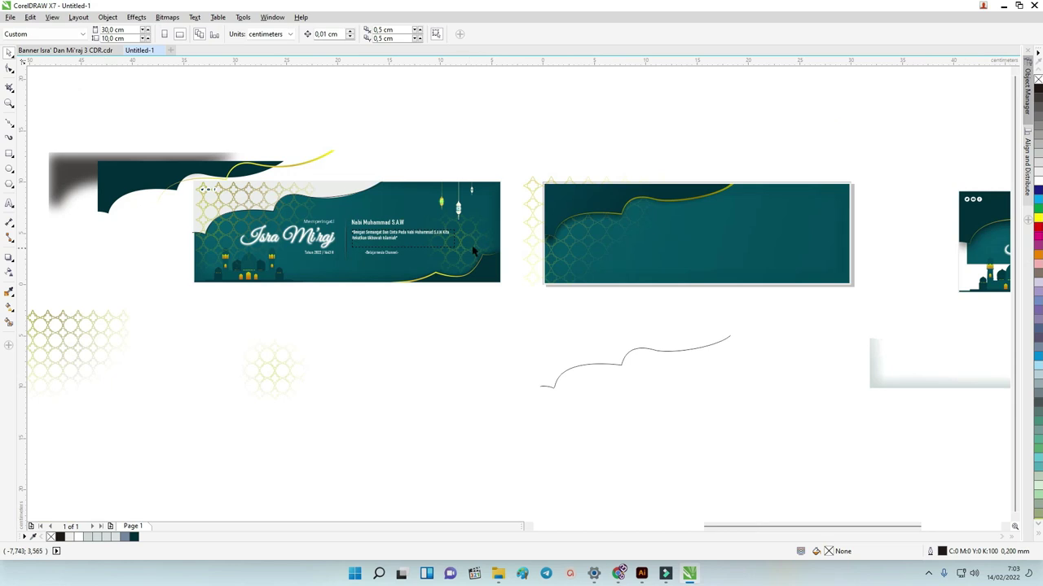
pyautogui.scroll(2, 472, 243)
pyautogui.scroll(-2, 586, 238)
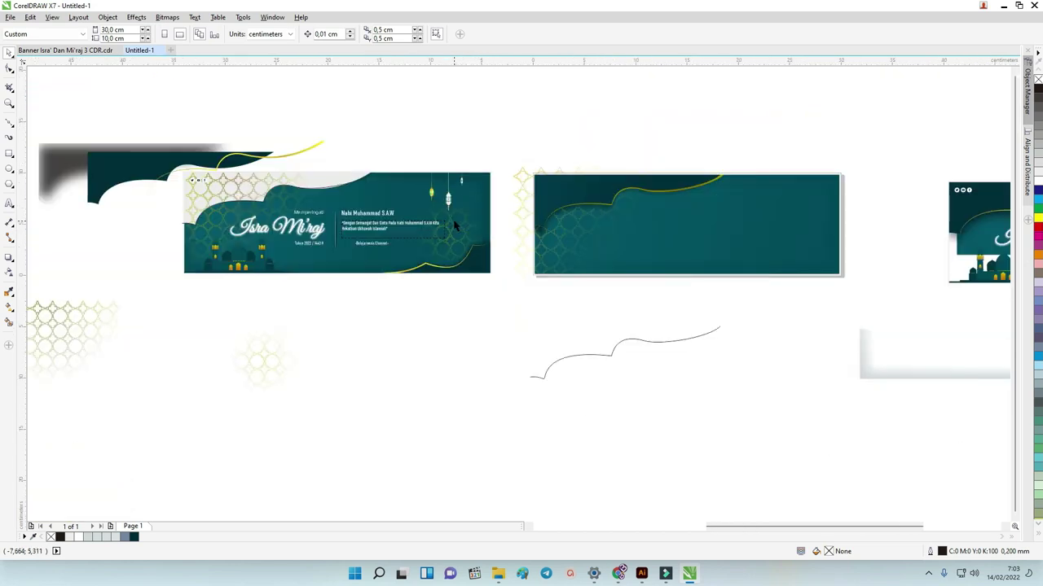
# Duplicate the faded pattern in place and give the copy an elliptical fountain transparency that leaves a round patch near the banner's lower-right corner.
pyautogui.click(592, 238)
pyautogui.click(520, 168)
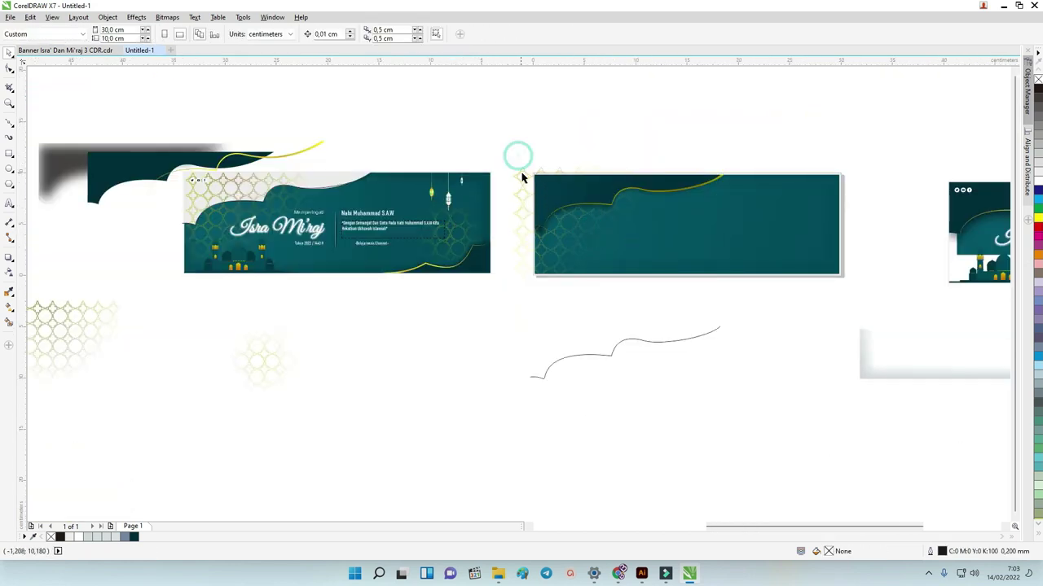
pyautogui.click(522, 175)
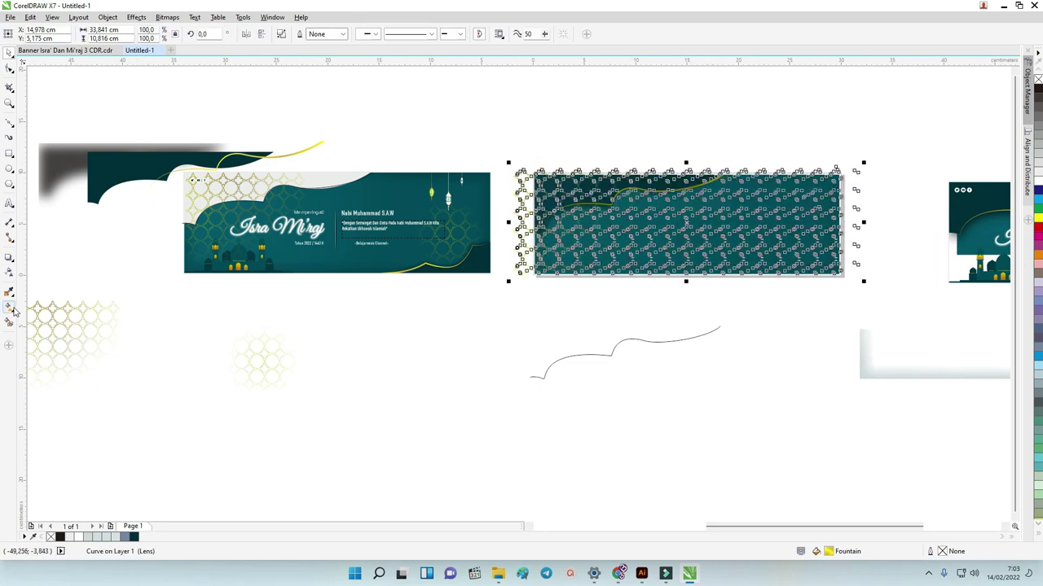
pyautogui.click(9, 273)
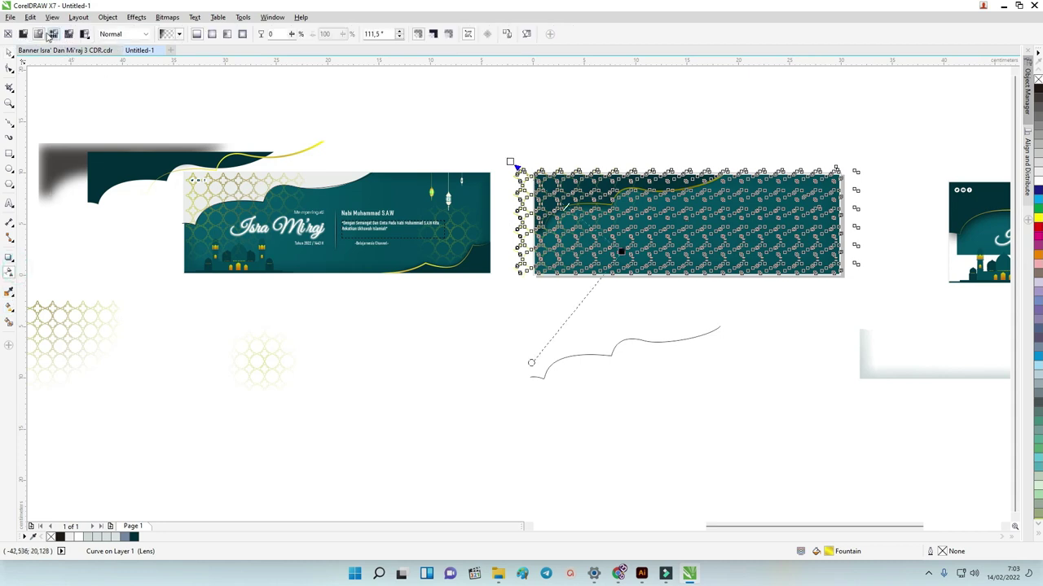
pyautogui.click(213, 35)
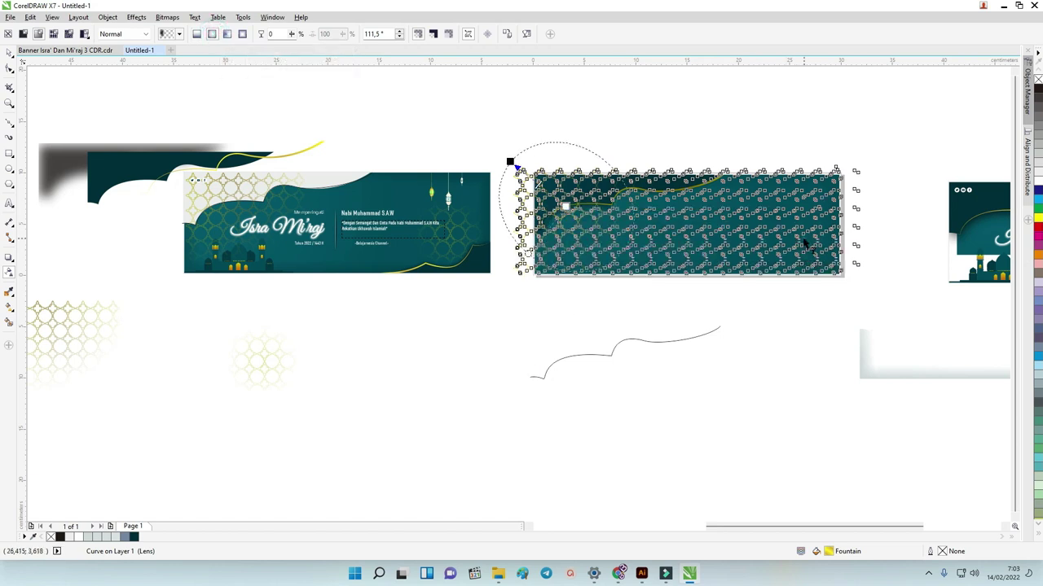
pyautogui.moveTo(707, 210); pyautogui.dragTo(698, 204)
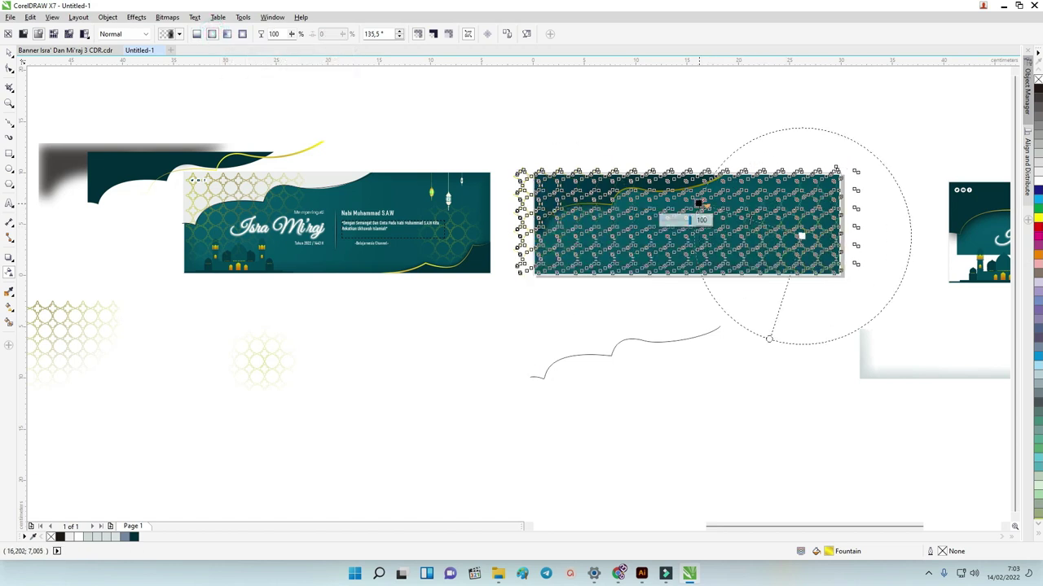
pyautogui.moveTo(795, 246); pyautogui.dragTo(754, 215)
pyautogui.click(9, 51)
pyautogui.click(698, 165)
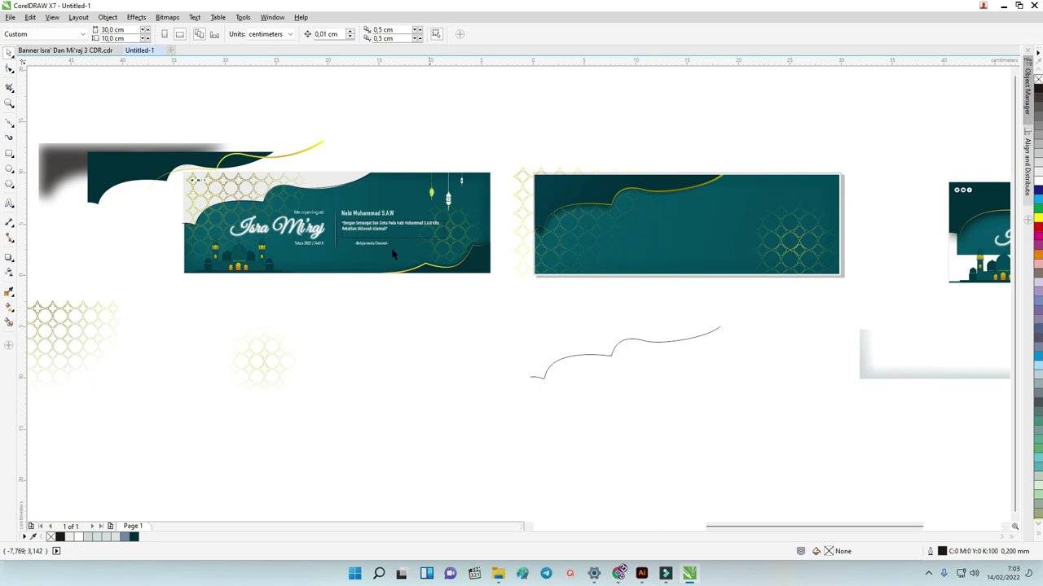
# Examine the finished banner's pattern ornaments, texts, mosque and lanterns to see which elements the new banner needs.
pyautogui.scroll(2, 241, 199)
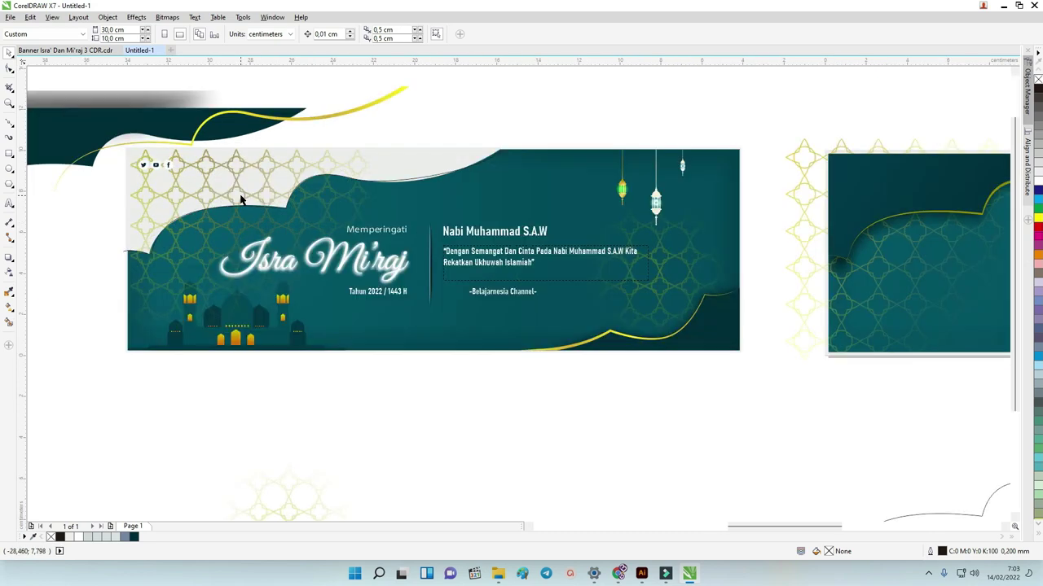
pyautogui.scroll(-2, 241, 199)
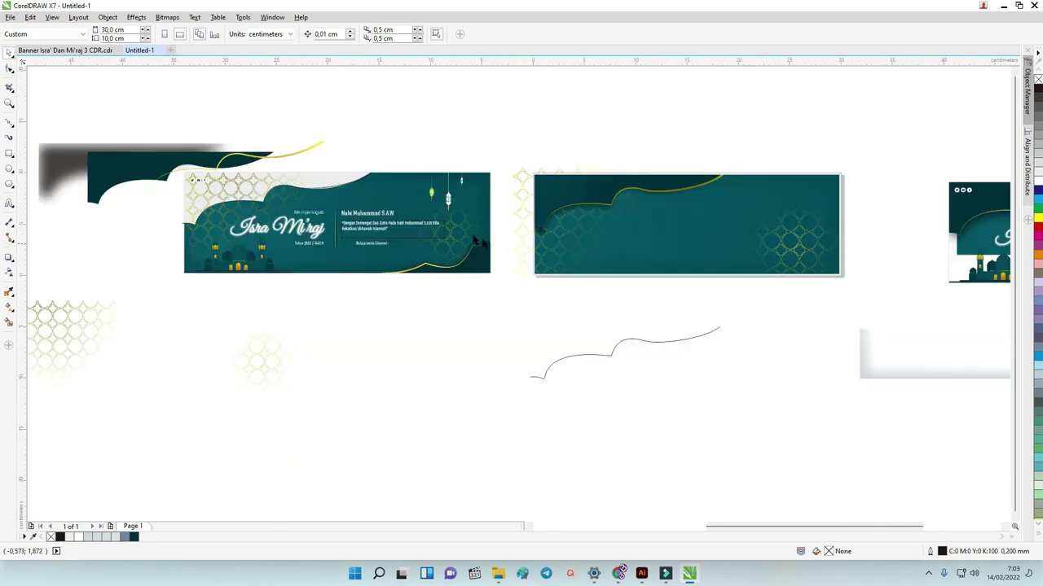
pyautogui.scroll(2, 467, 237)
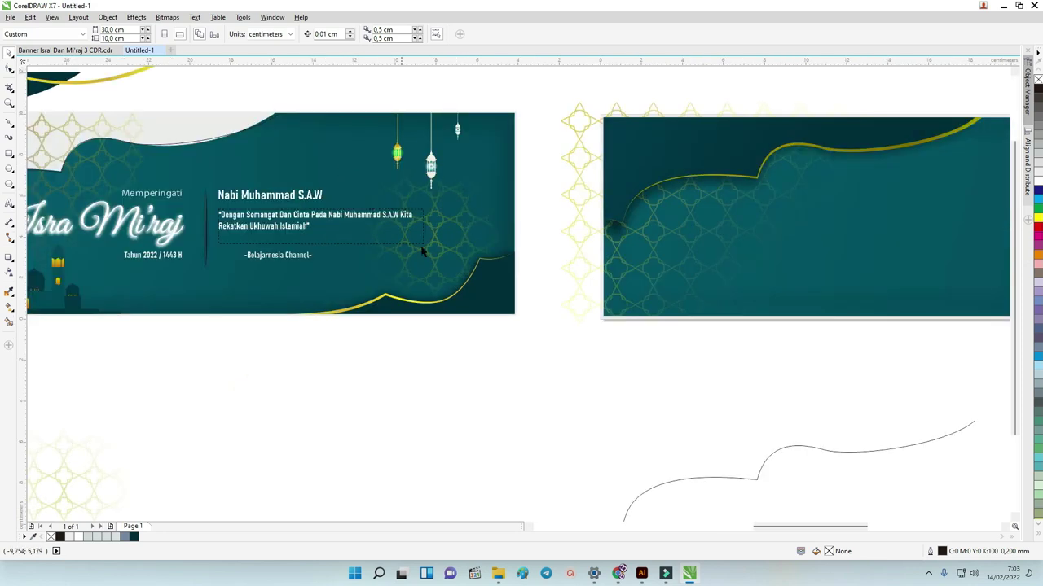
pyautogui.scroll(-2, 415, 219)
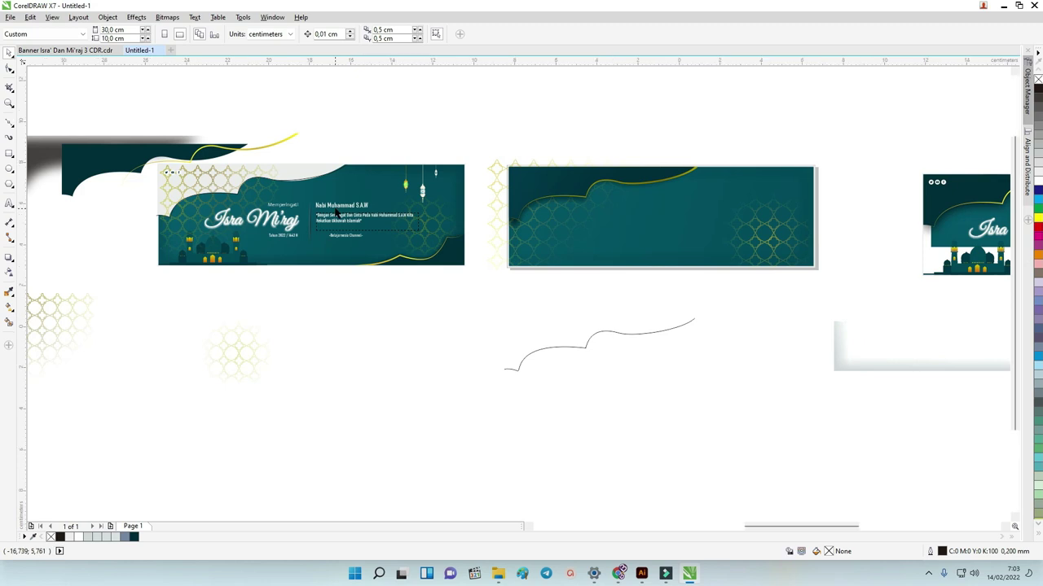
pyautogui.scroll(2, 358, 214)
pyautogui.scroll(-2, 349, 212)
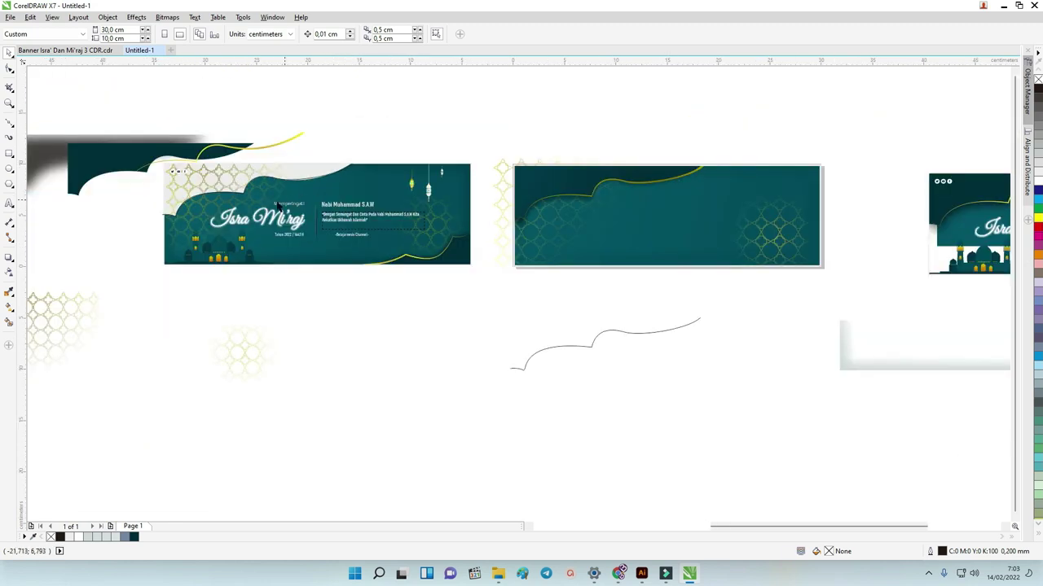
pyautogui.scroll(-2, 526, 210)
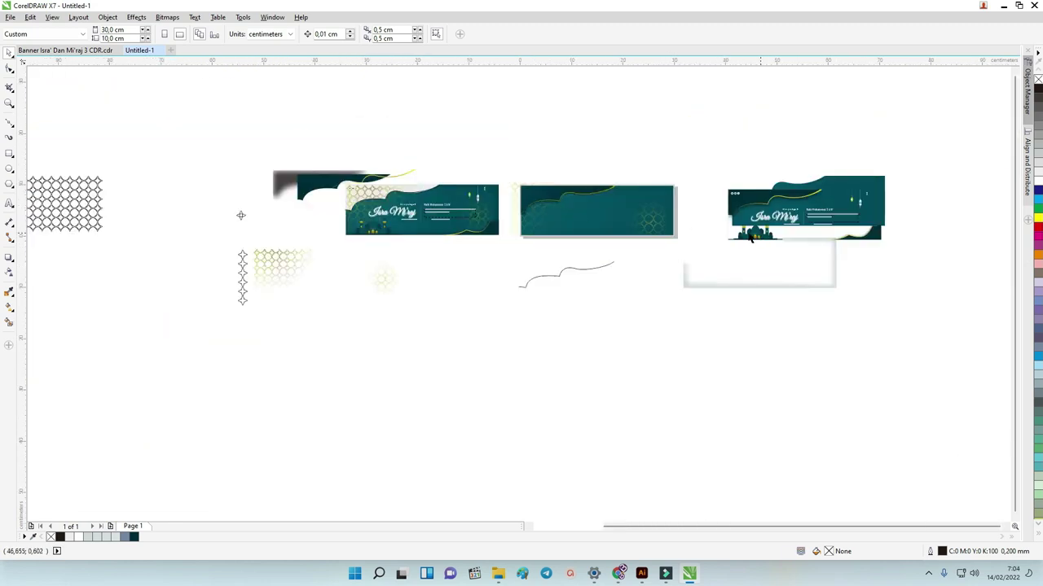
pyautogui.scroll(2, 374, 236)
pyautogui.scroll(2, 376, 231)
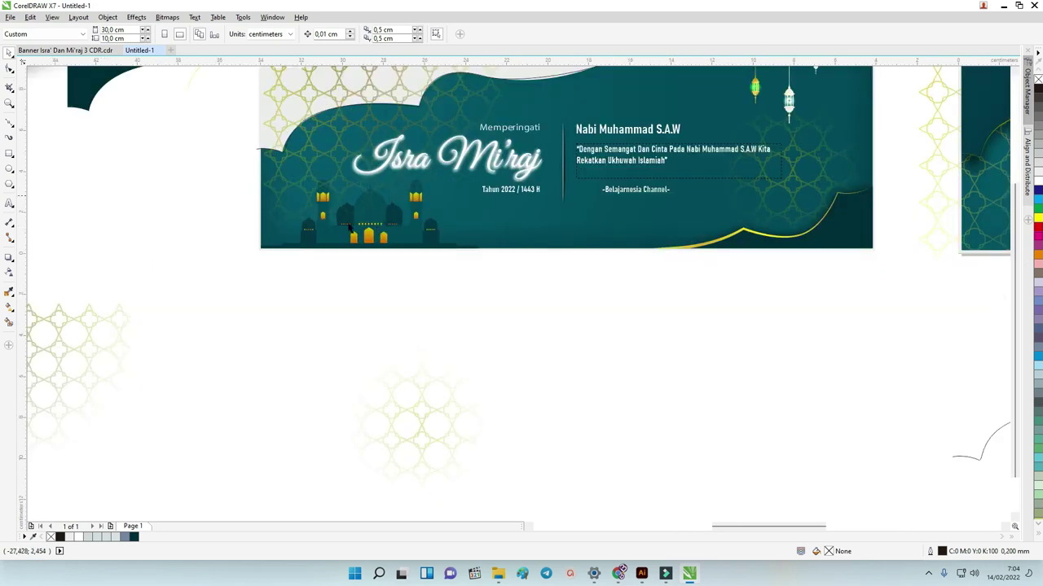
pyautogui.moveTo(242, 288); pyautogui.dragTo(478, 154)
pyautogui.scroll(-2, 505, 161)
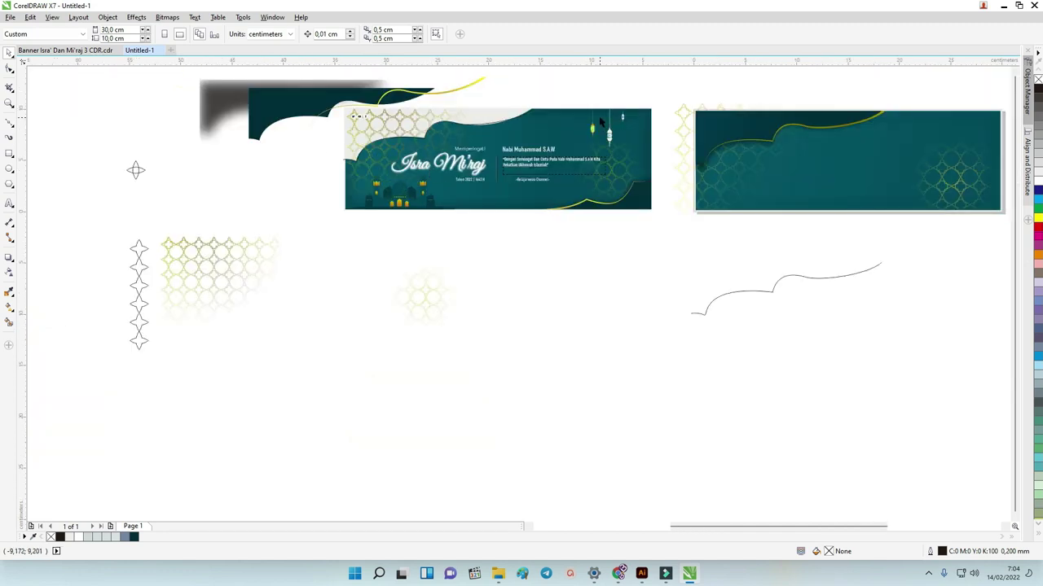
# Switch to File Explorer, open the Banner Isra' Dan Mi'raj 3 folder, and show its files as thumbnails.
pyautogui.scroll(2, 599, 122)
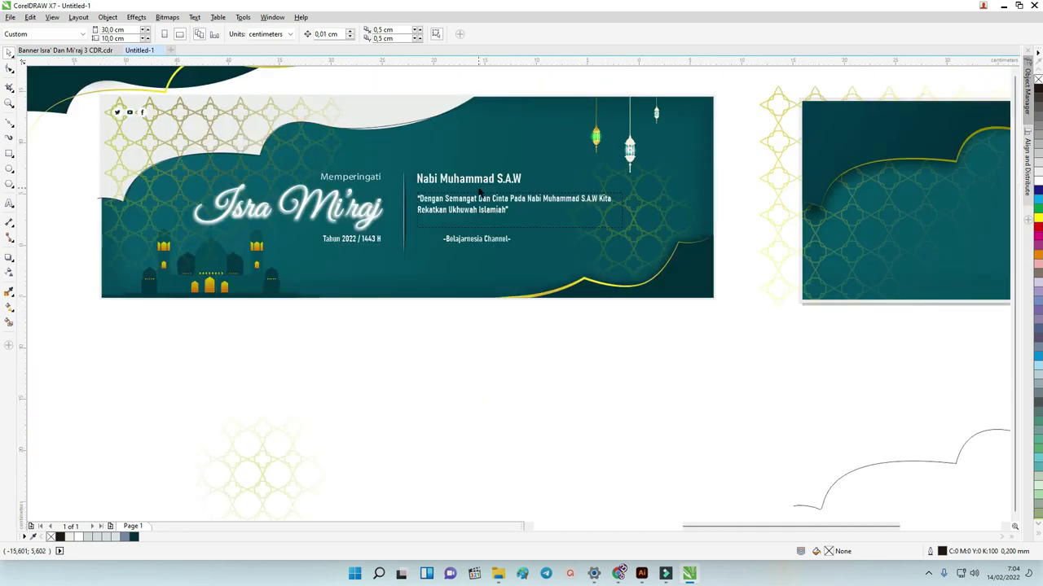
pyautogui.scroll(-2, 480, 191)
pyautogui.click(497, 573)
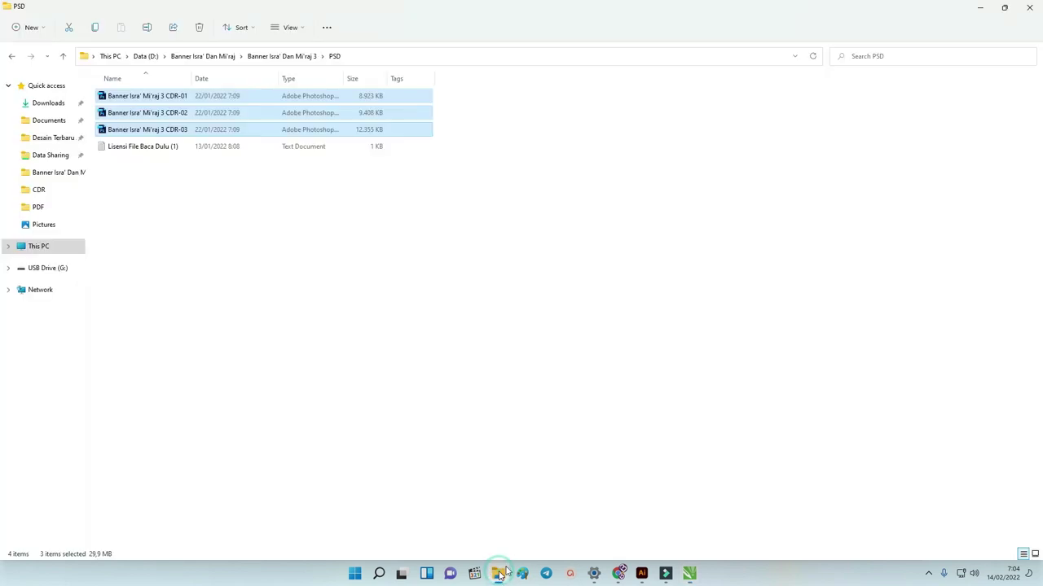
pyautogui.click(262, 226)
pyautogui.click(210, 57)
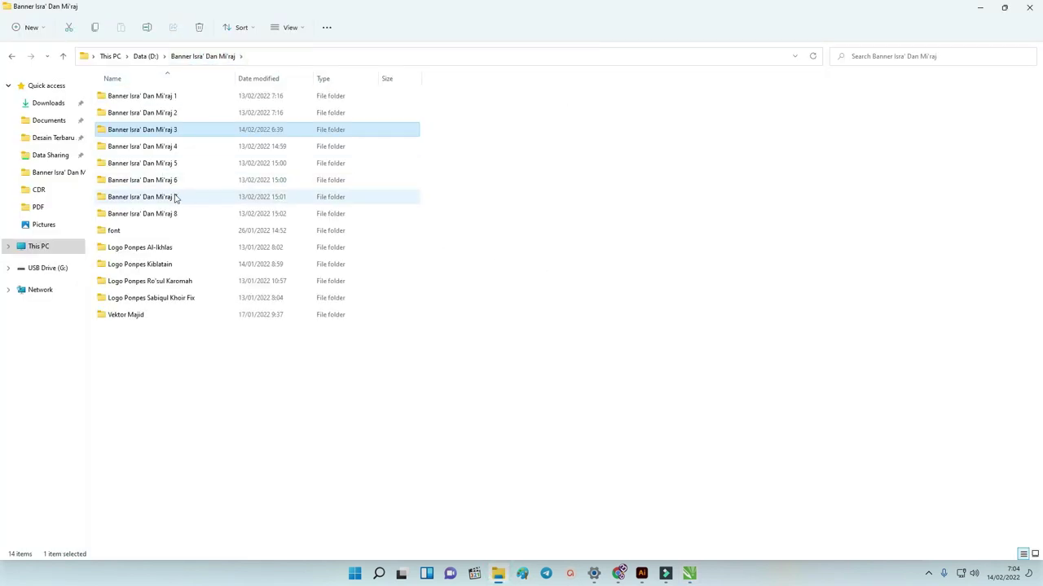
pyautogui.doubleClick(163, 130)
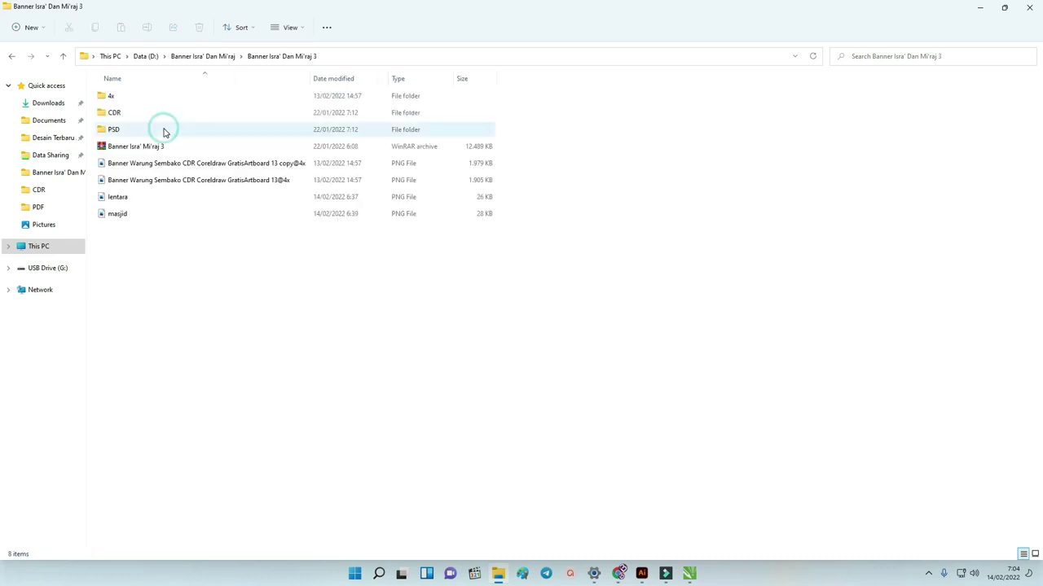
pyautogui.rightClick(228, 256)
pyautogui.moveTo(244, 258)
pyautogui.click(465, 276)
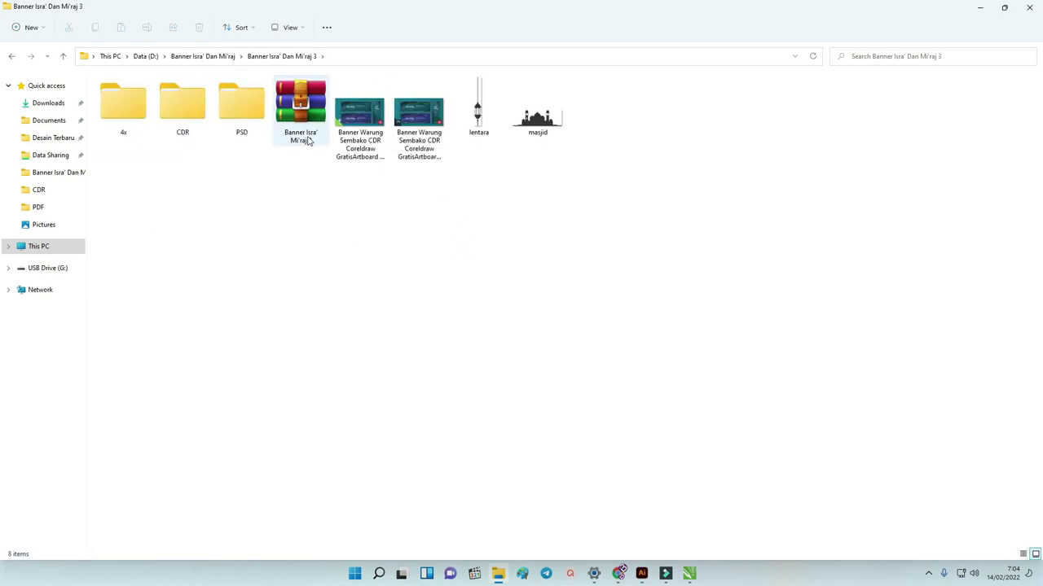
# Bring the lentara and masjid images into the CorelDRAW document and place both above the new banner.
pyautogui.click(479, 110)
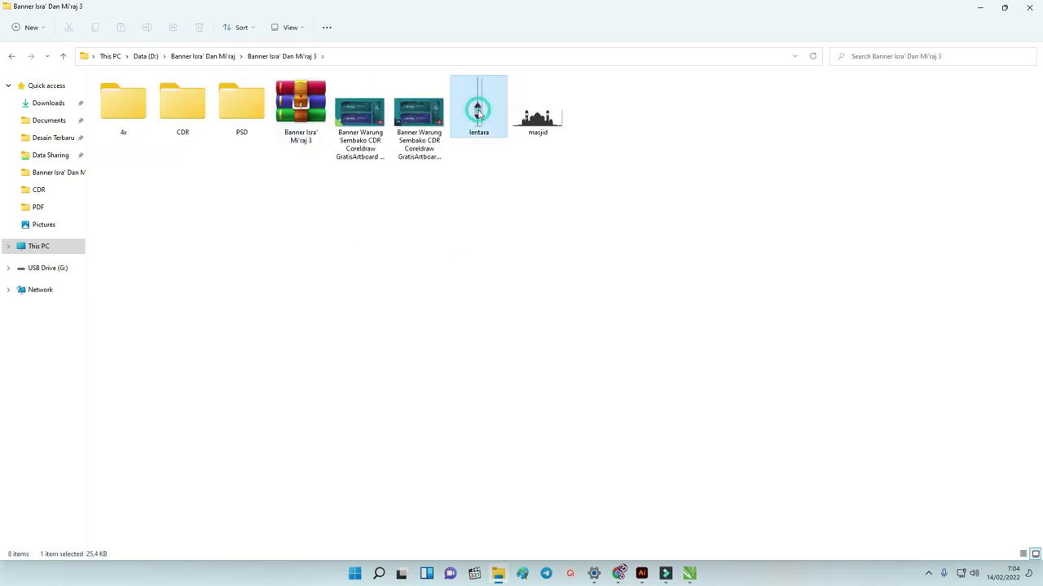
pyautogui.keyDown('ctrl'); pyautogui.click(537, 140); pyautogui.keyUp('ctrl')
pyautogui.moveTo(538, 139); pyautogui.dragTo(523, 374)
pyautogui.press('super+Tab')
pyautogui.moveTo(446, 275); pyautogui.dragTo(680, 157)
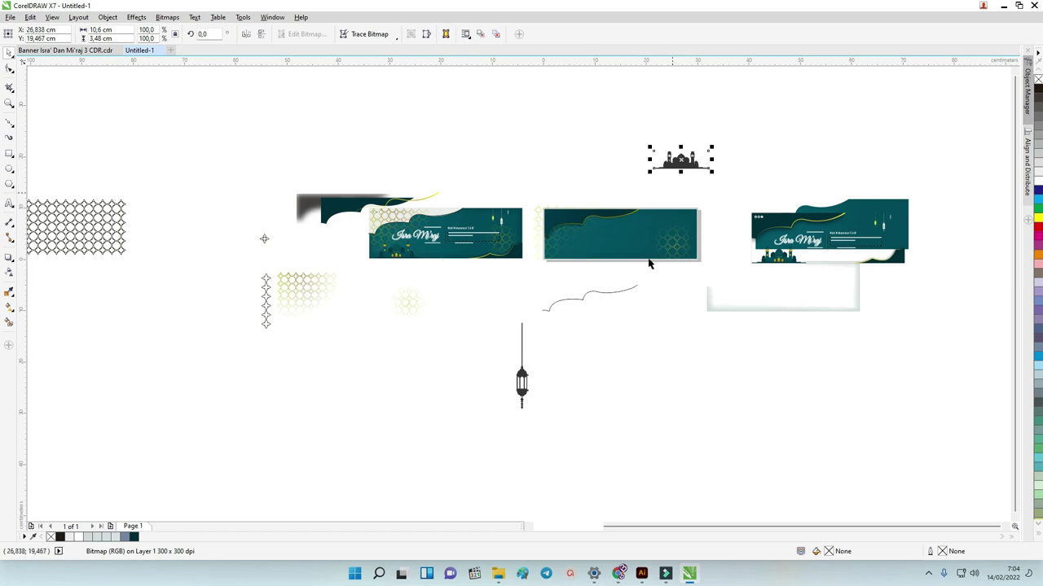
pyautogui.moveTo(536, 392); pyautogui.dragTo(627, 175)
# Move the two faded pattern pieces away to the left and place the mosque image just below the finished banner's mosque.
pyautogui.click(410, 309)
pyautogui.moveTo(410, 309); pyautogui.dragTo(295, 329)
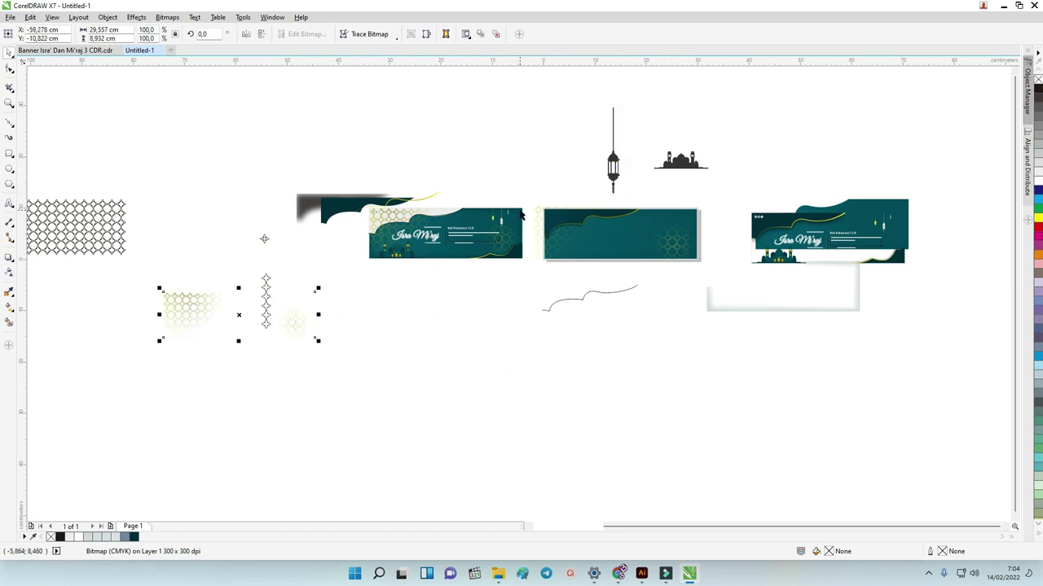
pyautogui.moveTo(680, 159); pyautogui.dragTo(402, 281)
pyautogui.scroll(3, 403, 280)
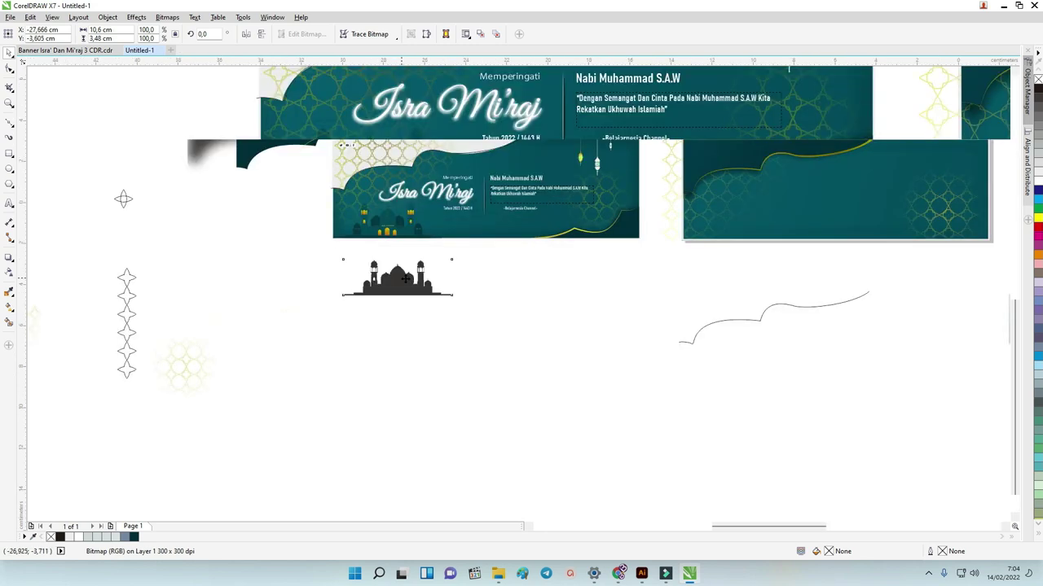
pyautogui.press('z')
pyautogui.click(249, 100)
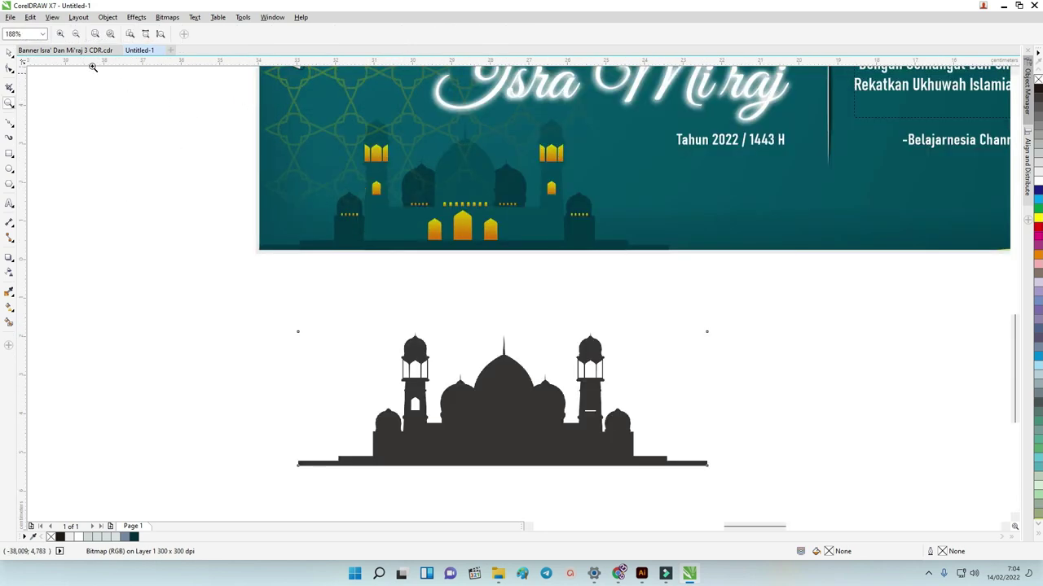
pyautogui.click(8, 52)
pyautogui.moveTo(518, 414); pyautogui.dragTo(492, 392)
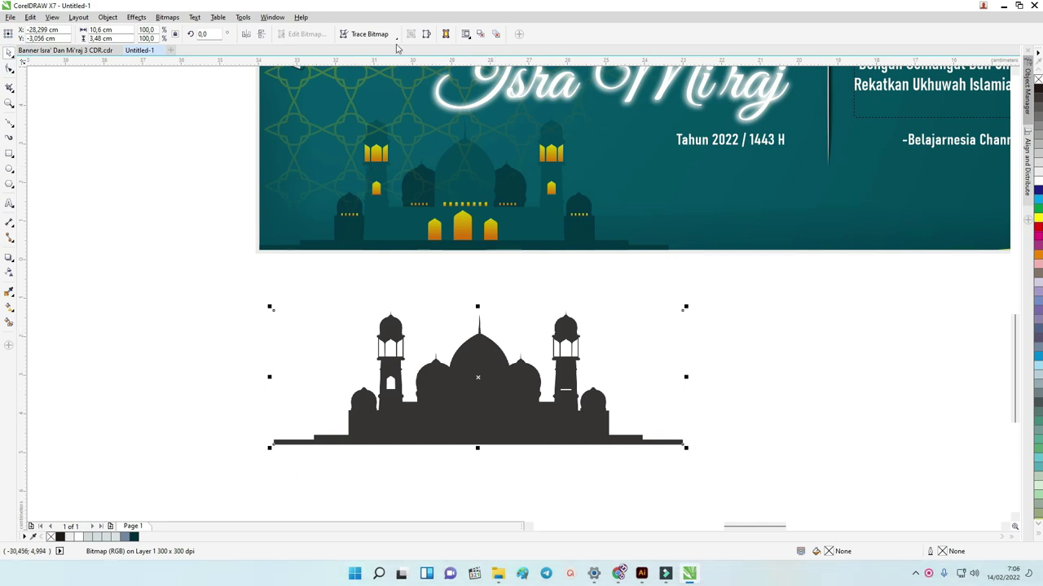
# Convert the mosque bitmap to vector with Quick Trace and set the traced mosque beside the original image.
pyautogui.click(397, 37)
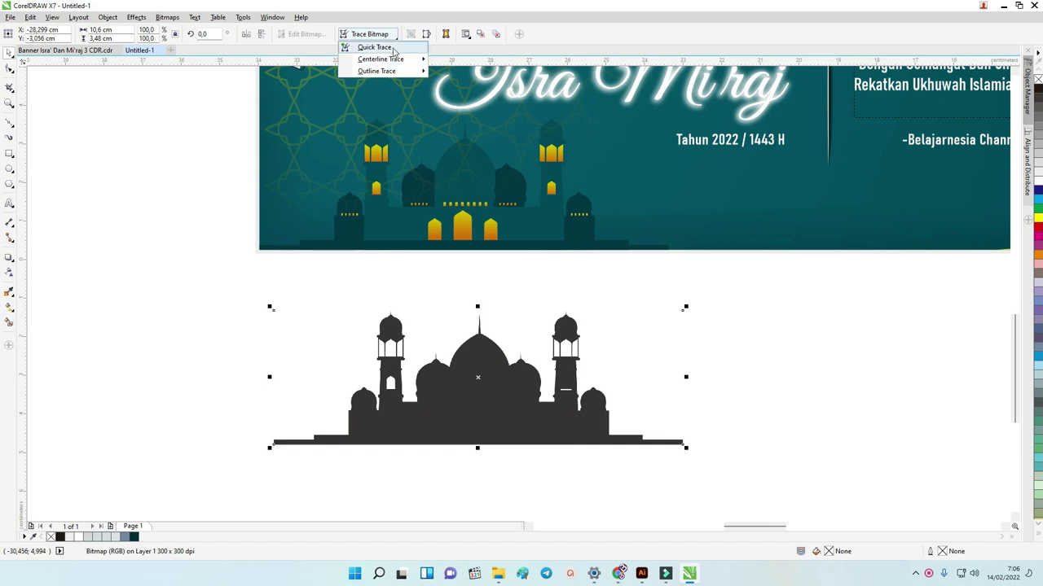
pyautogui.click(374, 48)
pyautogui.moveTo(397, 366)
pyautogui.mouseDown()
pyautogui.moveTo(354, 365)
pyautogui.moveTo(779, 368)
pyautogui.mouseUp()
pyautogui.click(428, 375)
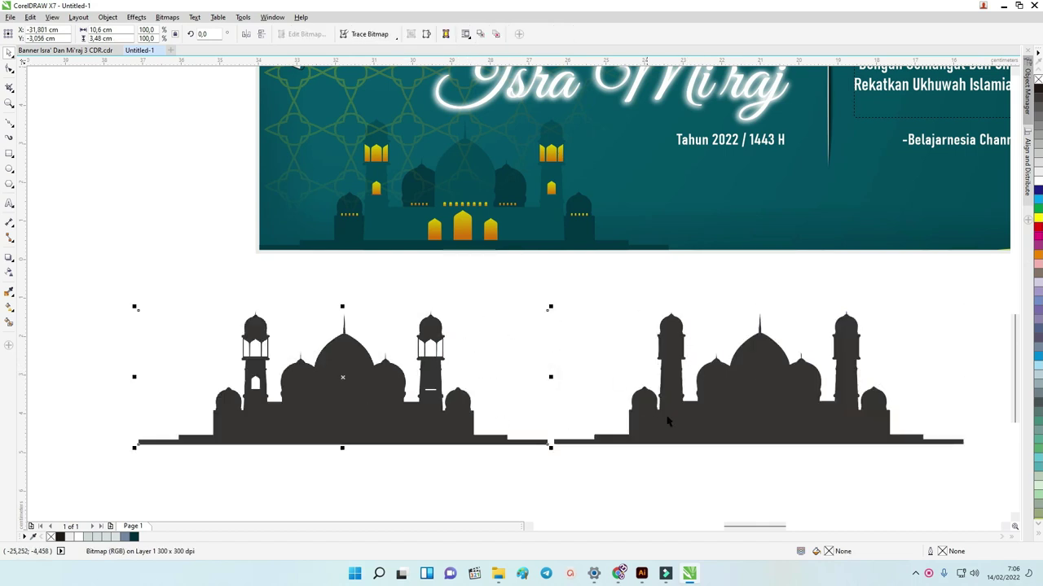
pyautogui.moveTo(667, 422); pyautogui.dragTo(658, 421)
pyautogui.click(399, 393)
pyautogui.moveTo(399, 392); pyautogui.dragTo(372, 388)
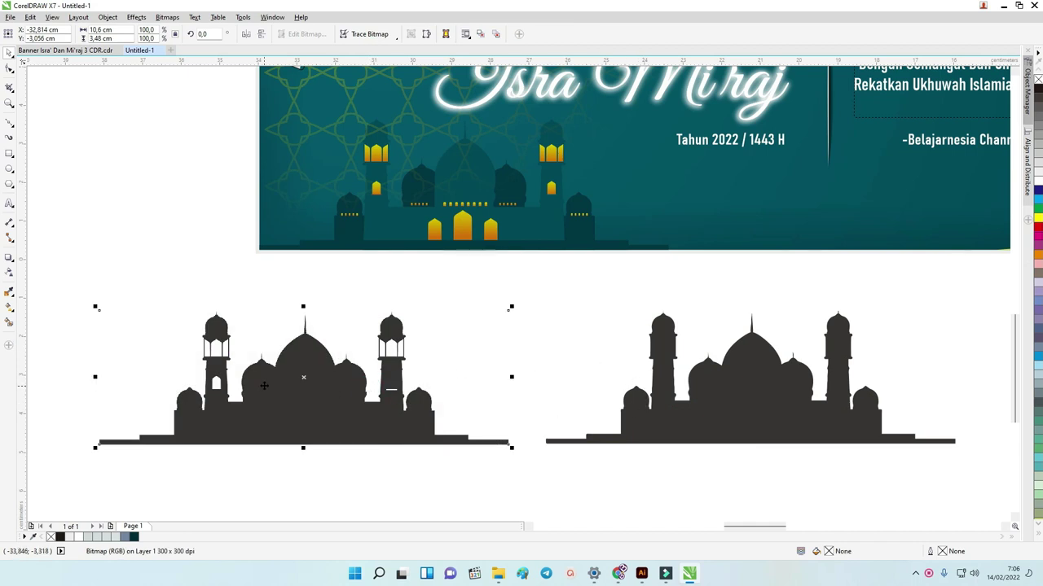
# Draw a closed five-sided outline around the pointed window in the left minaret of the mosque bitmap.
pyautogui.scroll(4, 214, 386)
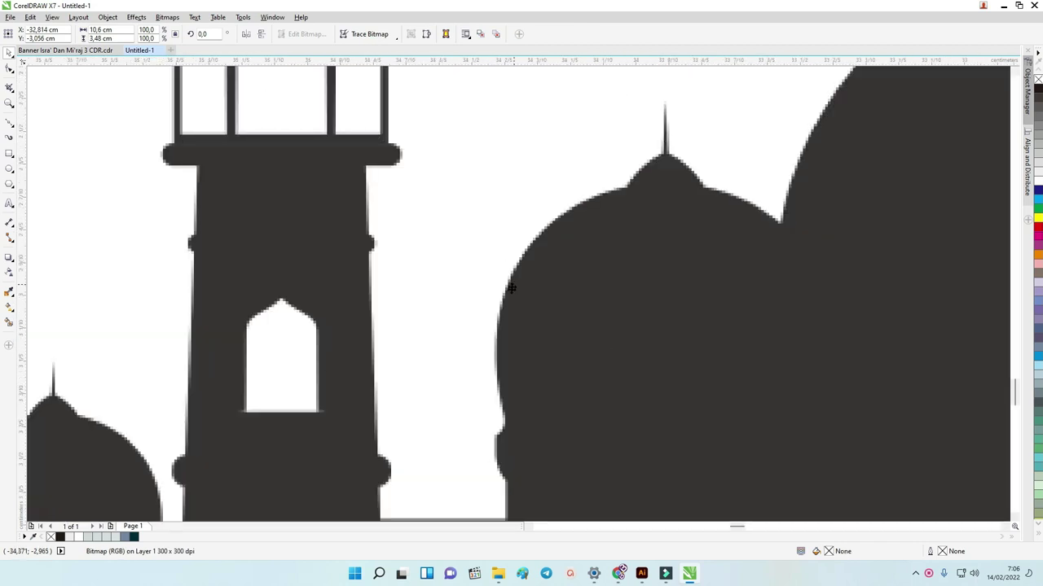
pyautogui.scroll(-2, 511, 290)
pyautogui.scroll(-3, 787, 317)
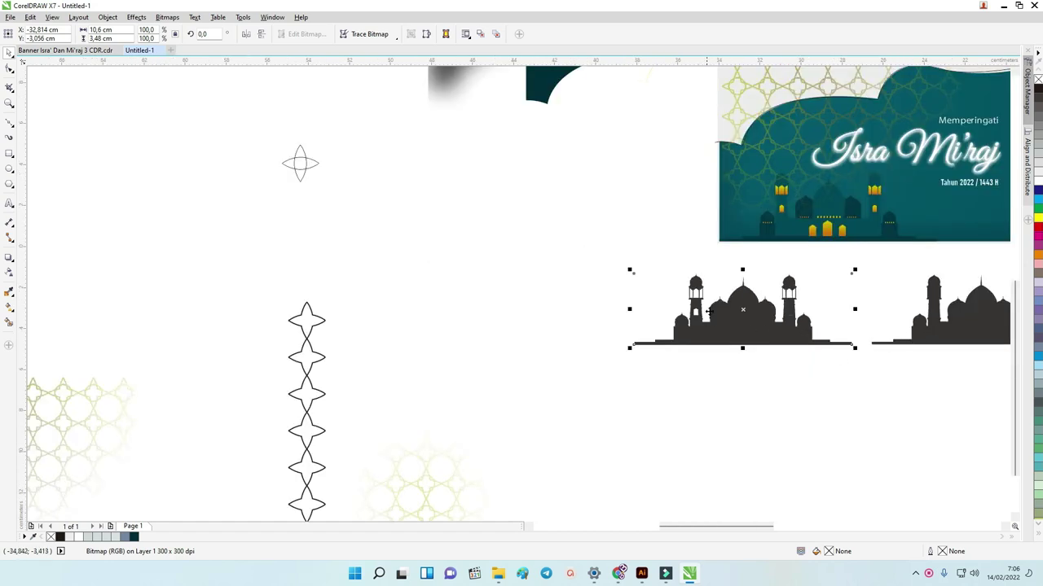
pyautogui.scroll(5, 709, 312)
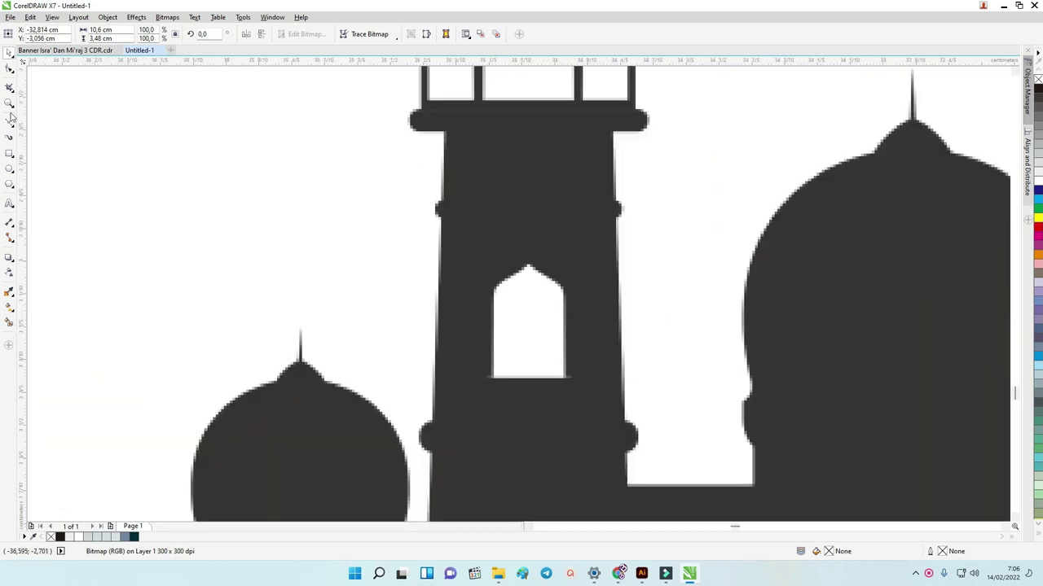
pyautogui.click(11, 123)
pyautogui.click(45, 135)
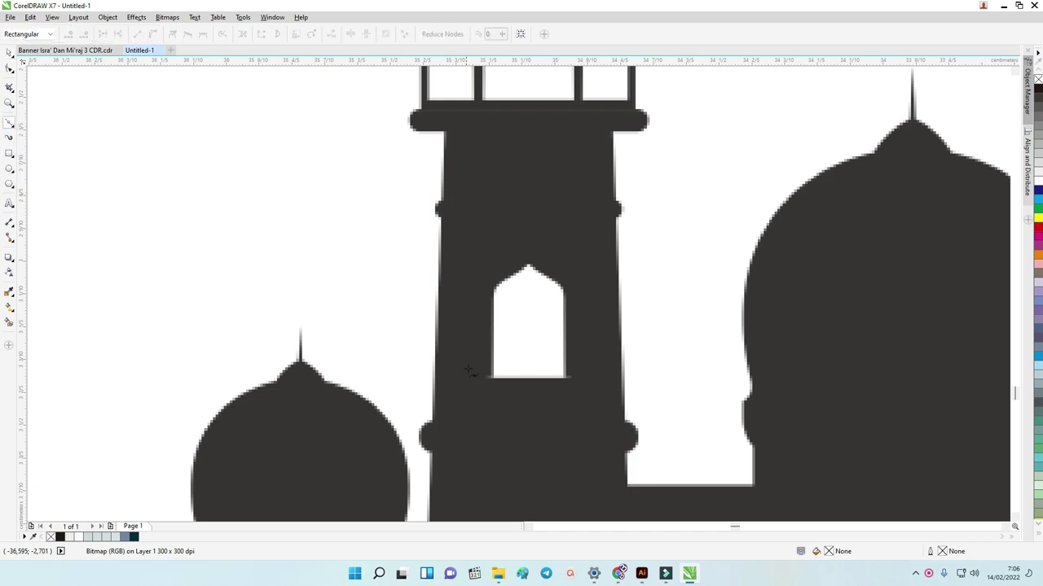
pyautogui.scroll(2, 471, 371)
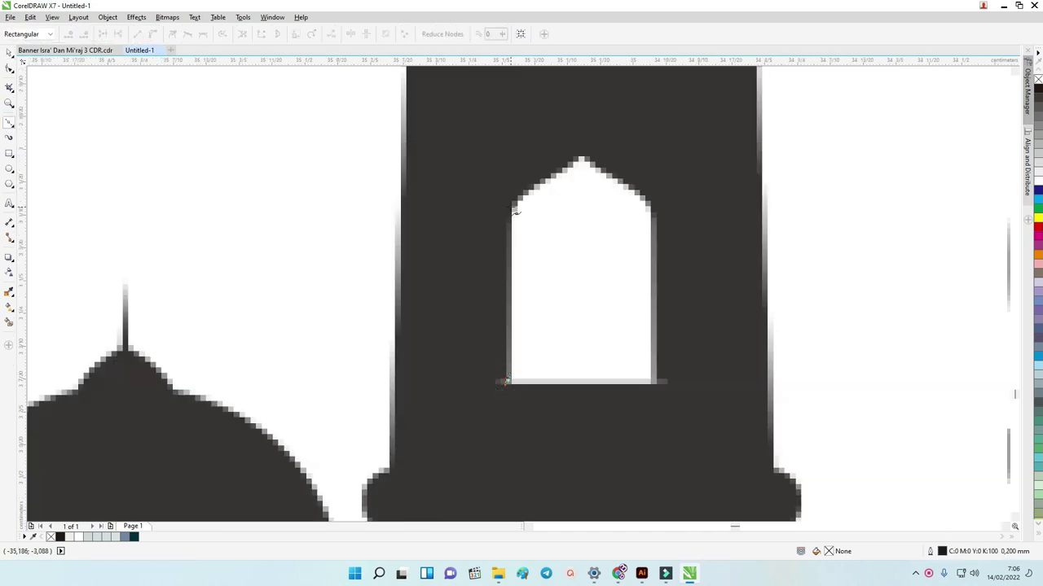
pyautogui.moveTo(508, 382); pyautogui.dragTo(507, 203)
pyautogui.moveTo(582, 159); pyautogui.dragTo(509, 204)
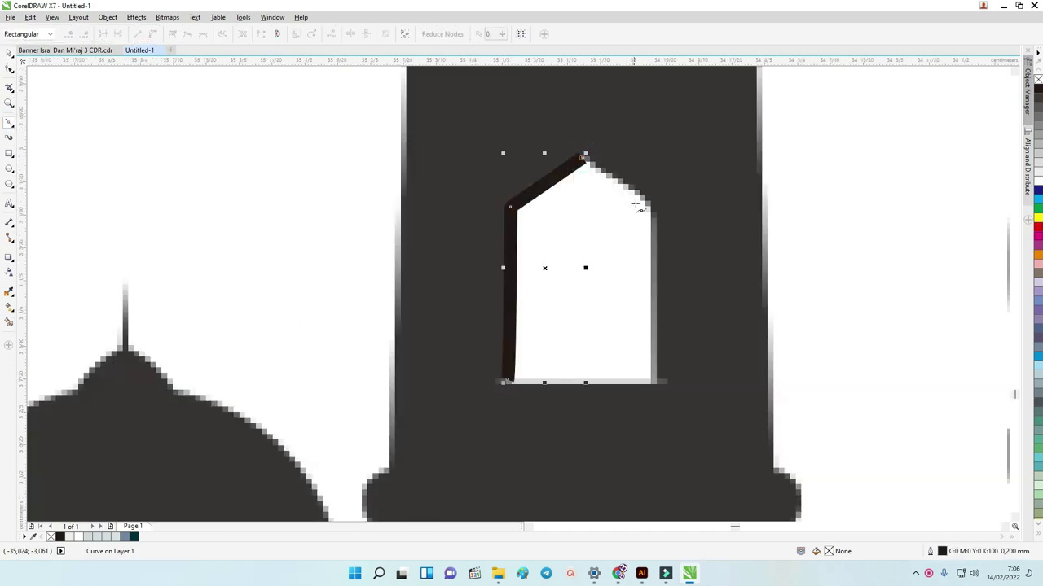
pyautogui.moveTo(654, 212); pyautogui.dragTo(585, 155)
pyautogui.moveTo(657, 386); pyautogui.dragTo(654, 381)
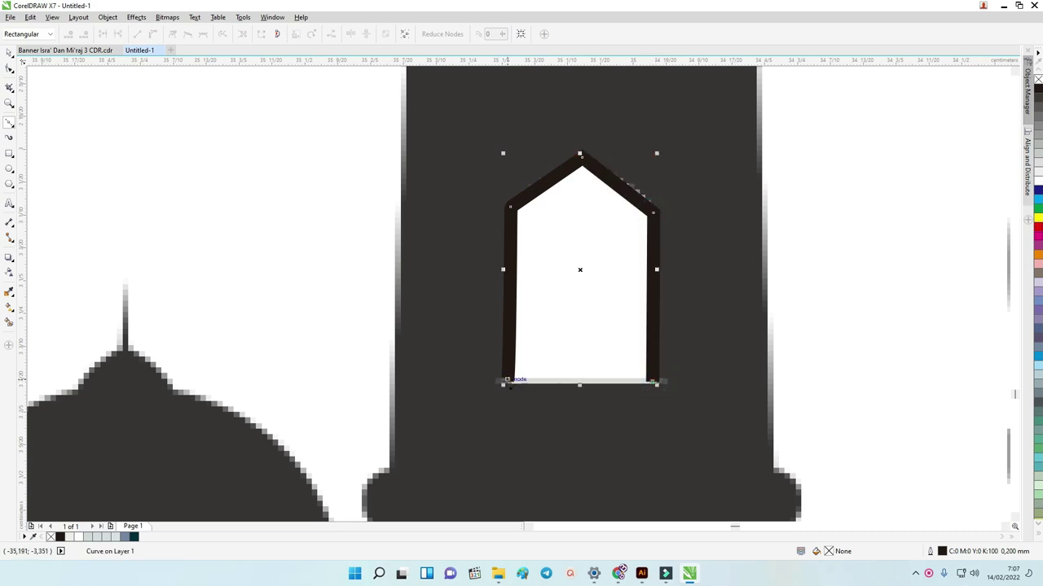
pyautogui.moveTo(507, 380); pyautogui.dragTo(505, 380)
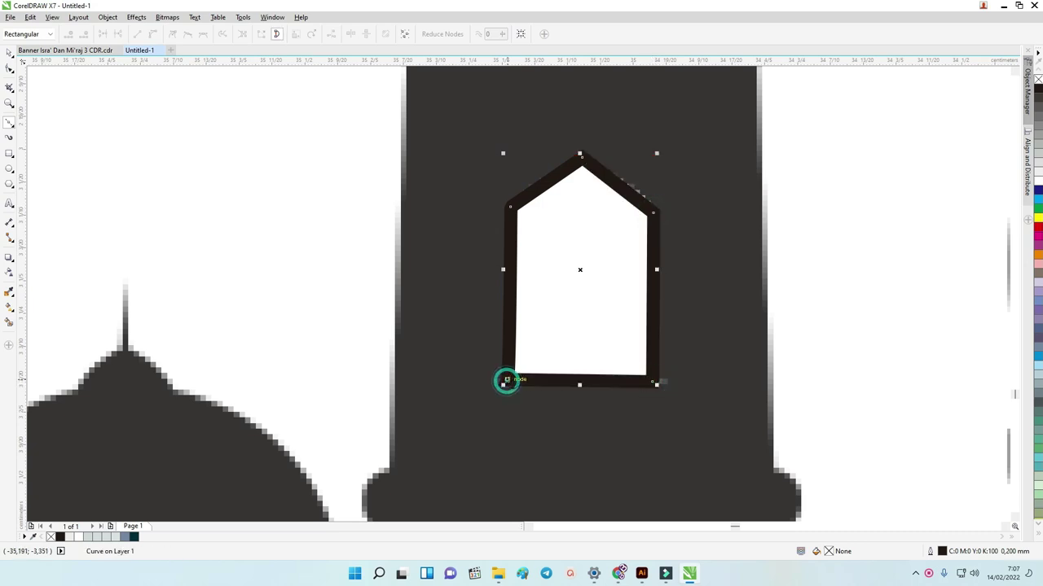
pyautogui.click(9, 52)
# Move the window outline onto the left minaret of the traced mosque.
pyautogui.scroll(-10, 505, 249)
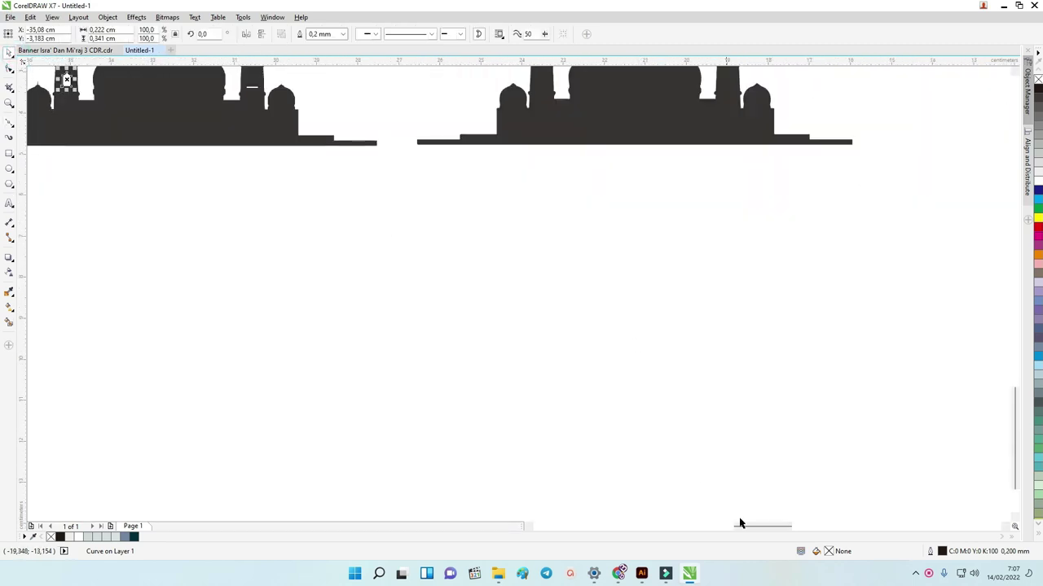
pyautogui.scroll(-2, 522, 181)
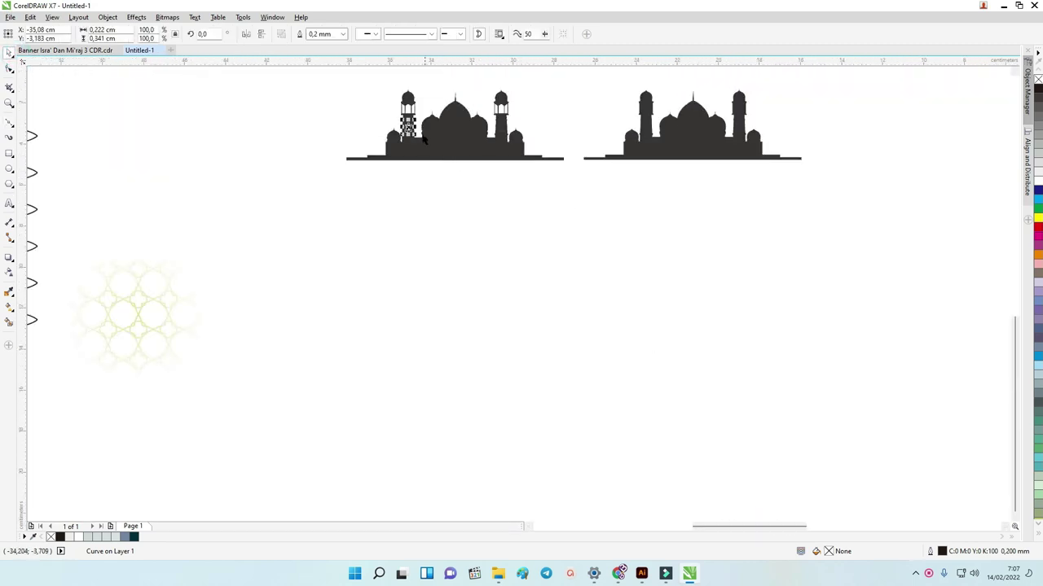
pyautogui.click(323, 110)
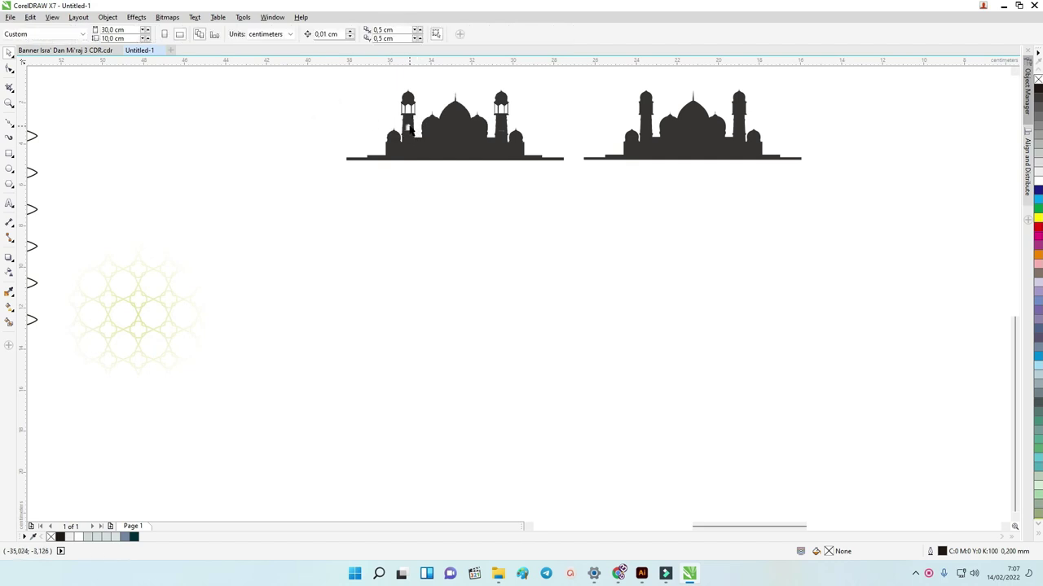
pyautogui.click(411, 131)
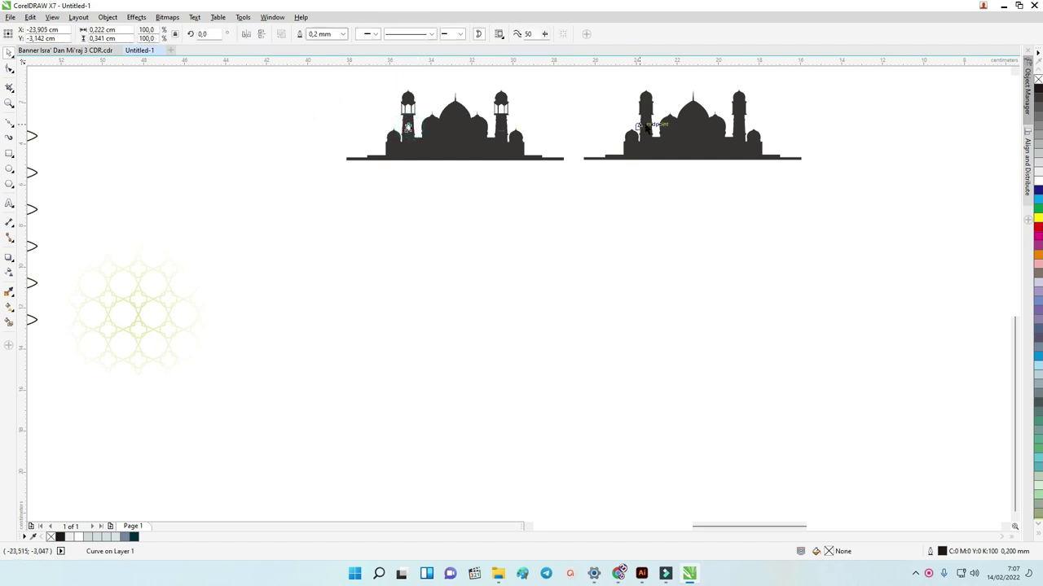
pyautogui.scroll(2, 644, 126)
pyautogui.moveTo(611, 144); pyautogui.dragTo(642, 146)
pyautogui.scroll(3, 656, 144)
# Fill the minaret window shape with white and remove its outline.
pyautogui.click(1037, 181)
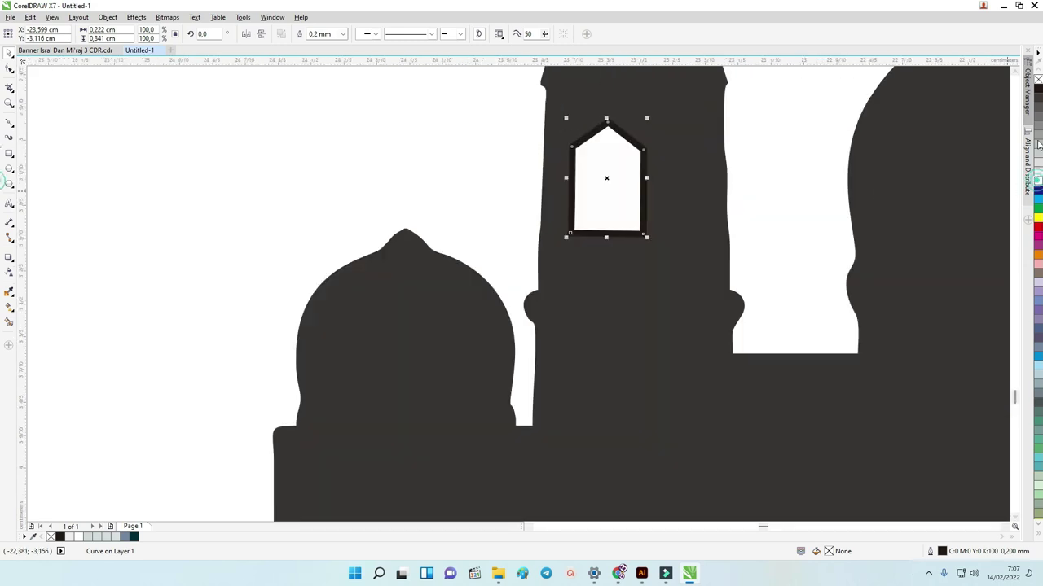
pyautogui.rightClick(1038, 79)
pyautogui.click(795, 135)
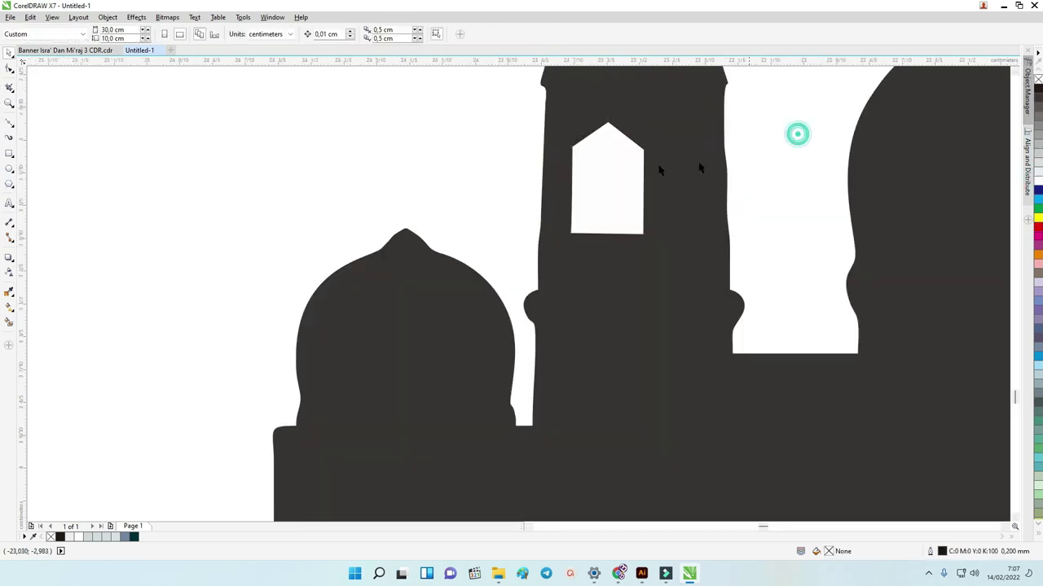
# Centre the white window shape across the width of the traced mosque's left minaret.
pyautogui.scroll(-4, 624, 169)
pyautogui.scroll(-2, 623, 168)
pyautogui.click(627, 167)
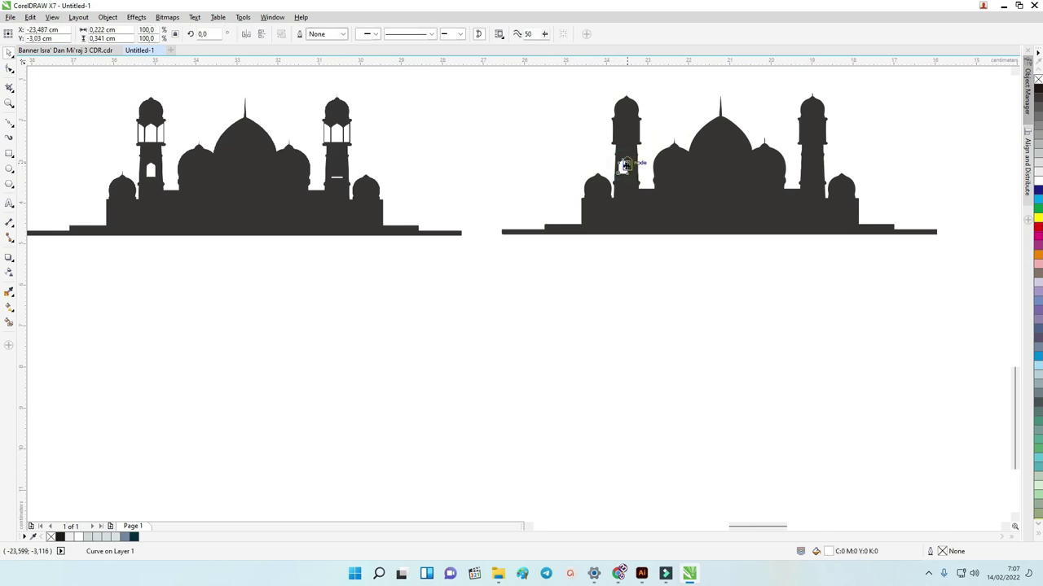
pyautogui.scroll(3, 138, 128)
pyautogui.scroll(-3, 138, 128)
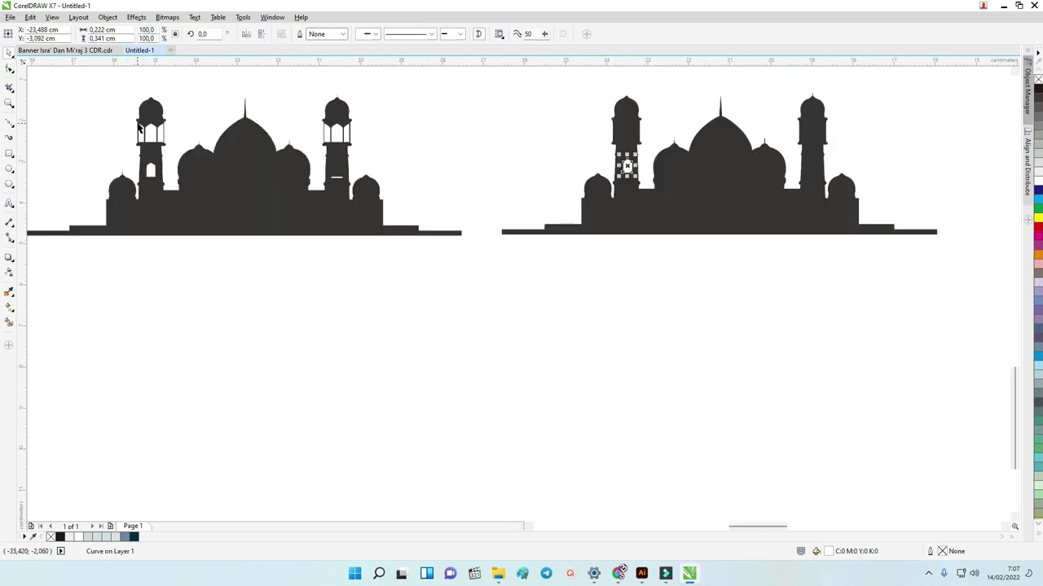
# Compare the traced mosque with the finished banner's mosque to see which windows and openings it still needs.
pyautogui.scroll(-2, 307, 155)
pyautogui.moveTo(1016, 396); pyautogui.dragTo(1017, 346)
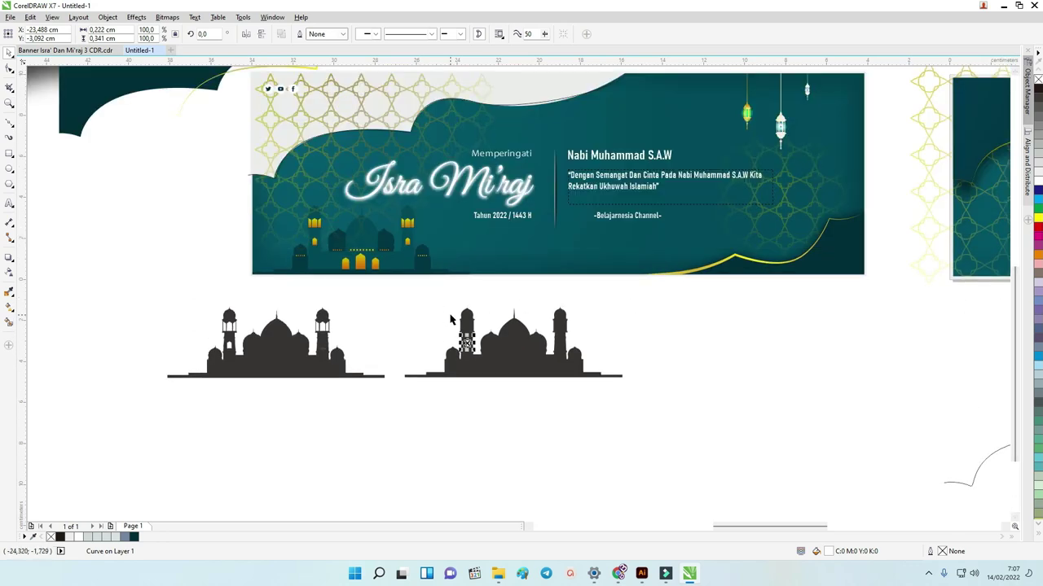
pyautogui.scroll(2, 450, 319)
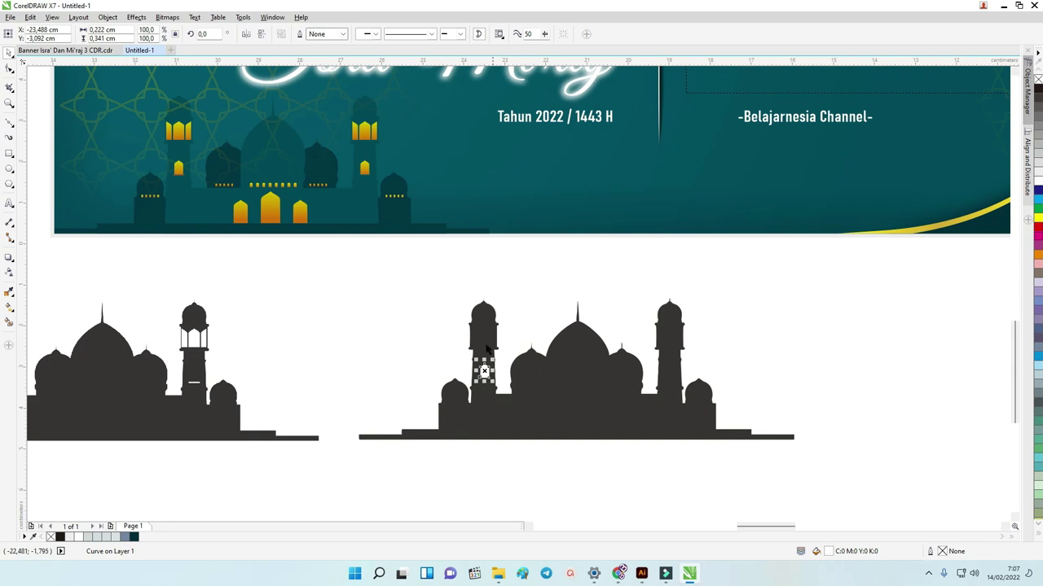
pyautogui.click(323, 210)
pyautogui.moveTo(324, 211); pyautogui.dragTo(341, 225)
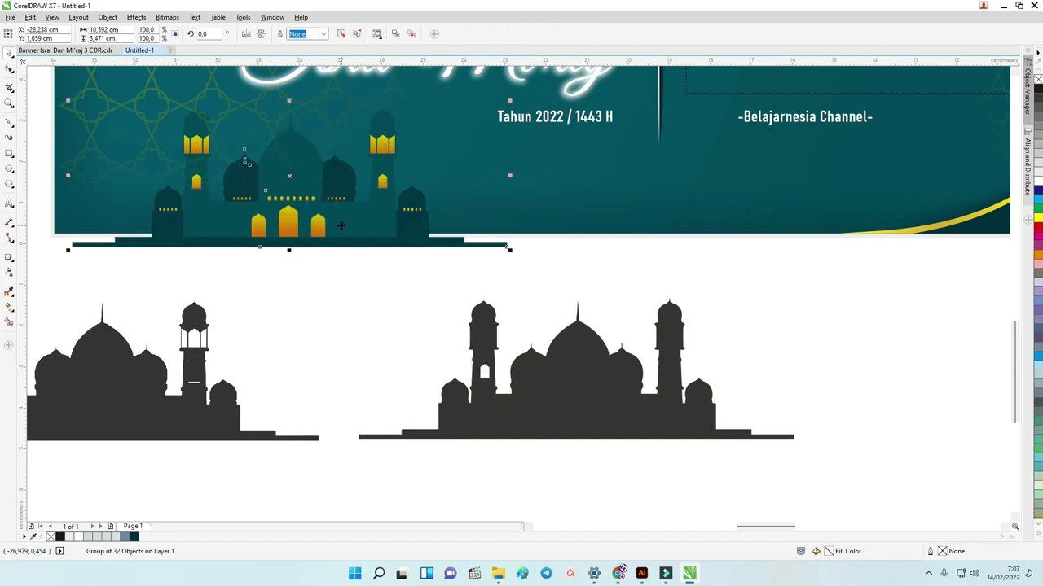
pyautogui.hotkey('ctrl', 'z')
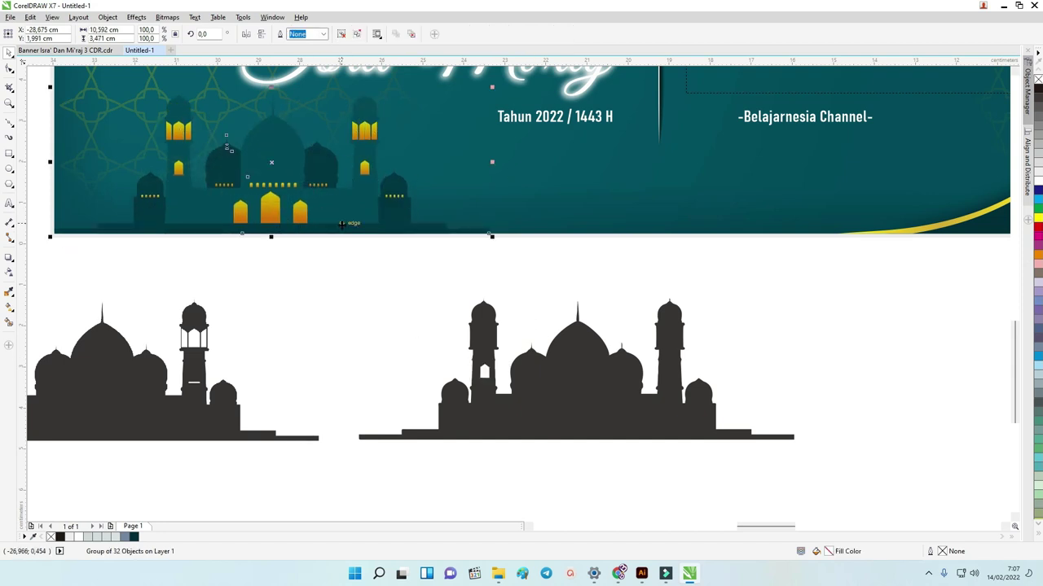
pyautogui.click(485, 373)
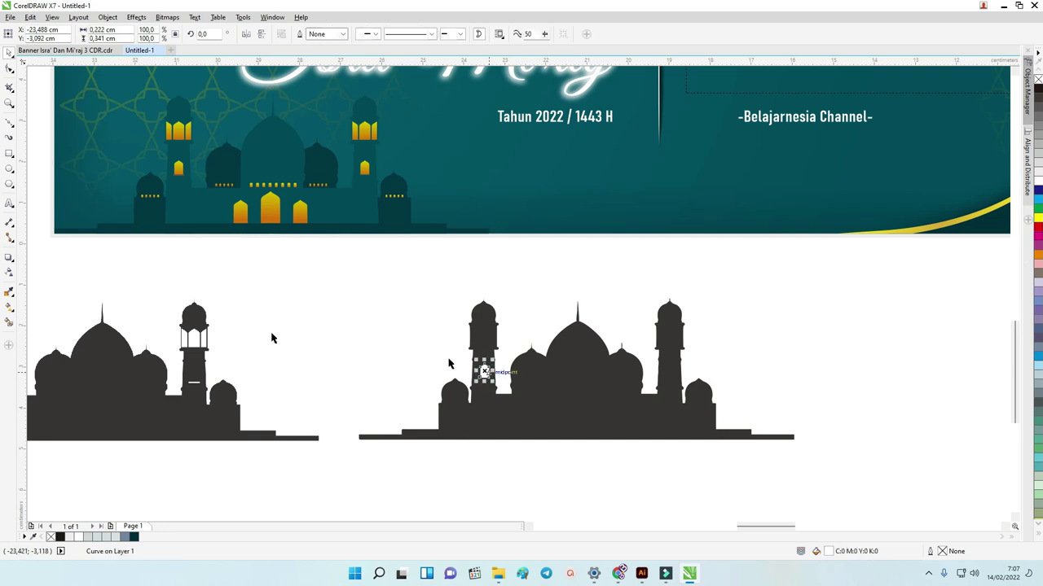
# Copy the yellow-to-orange gradient fill from the finished banner's central mosque door onto the window on the traced mosque's left minaret.
pyautogui.click(9, 307)
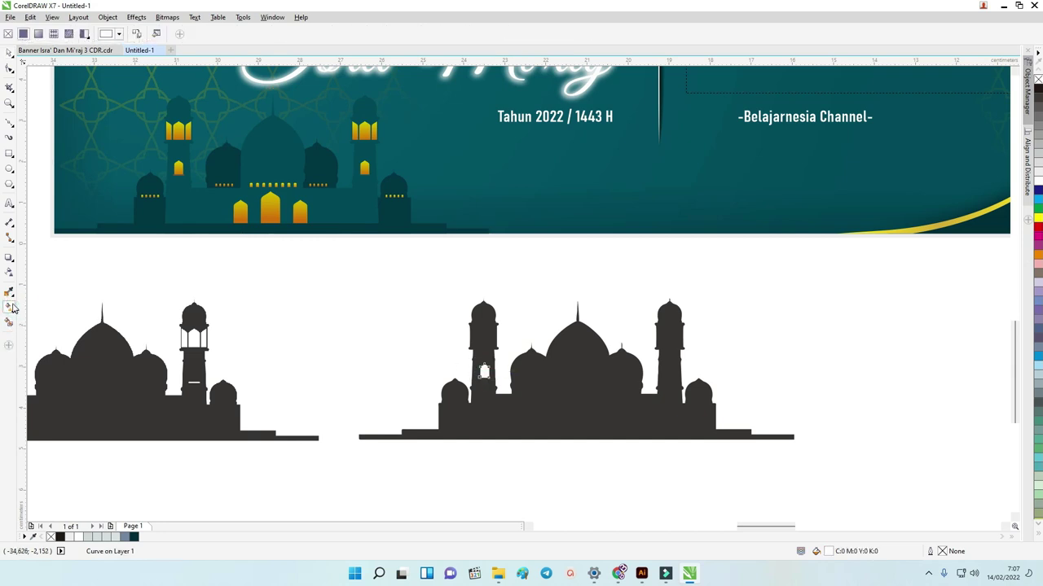
pyautogui.click(139, 34)
pyautogui.click(271, 211)
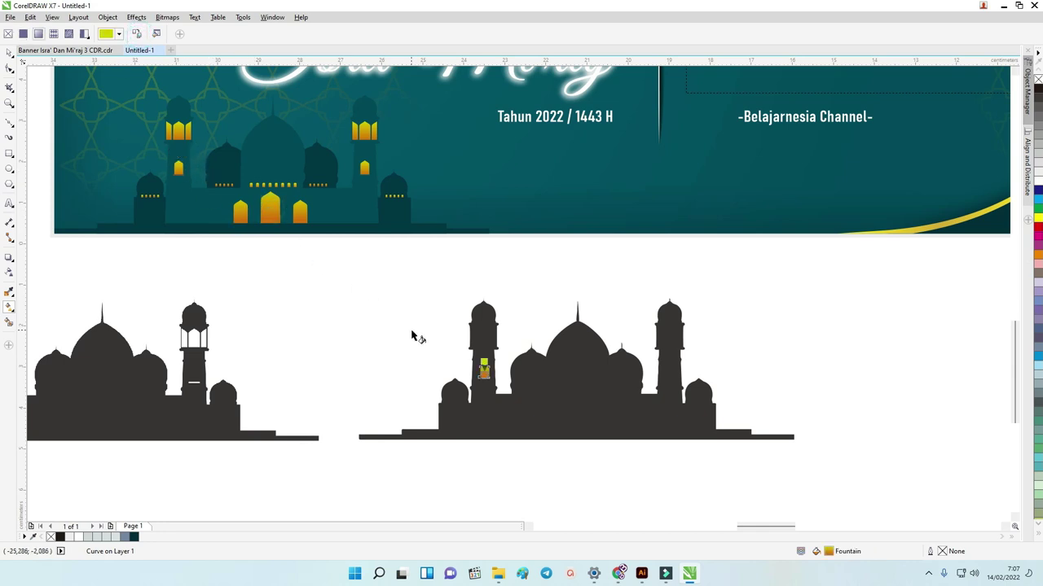
pyautogui.scroll(4, 420, 334)
pyautogui.scroll(-2, 559, 408)
pyautogui.moveTo(635, 409); pyautogui.dragTo(587, 454)
pyautogui.click(10, 52)
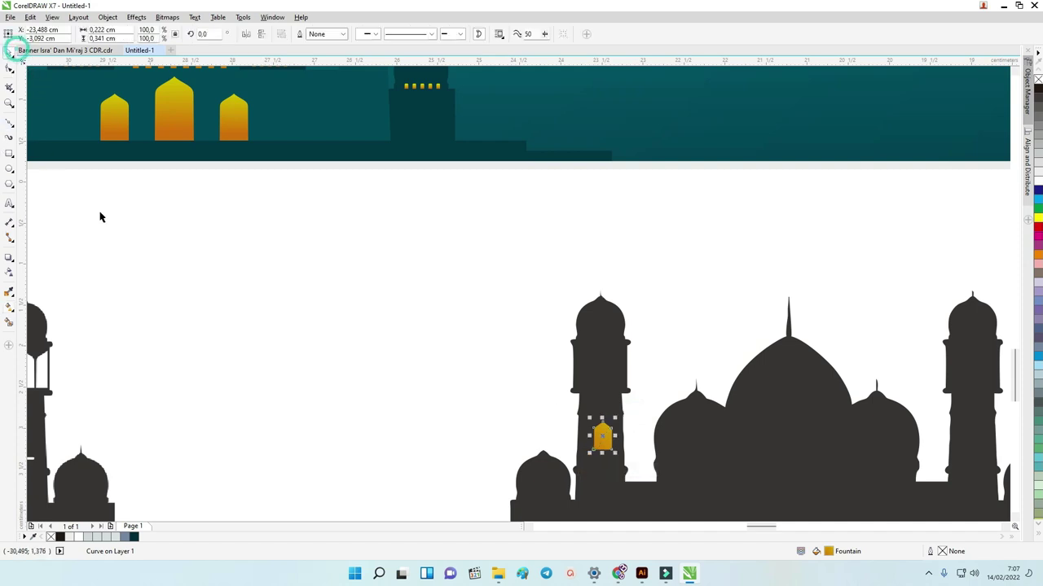
pyautogui.click(184, 239)
# Draw a vertical 2-point line about 1.35 cm long at the left minaret's outer base edge, running past the mosque's bottom.
pyautogui.scroll(-3, 255, 224)
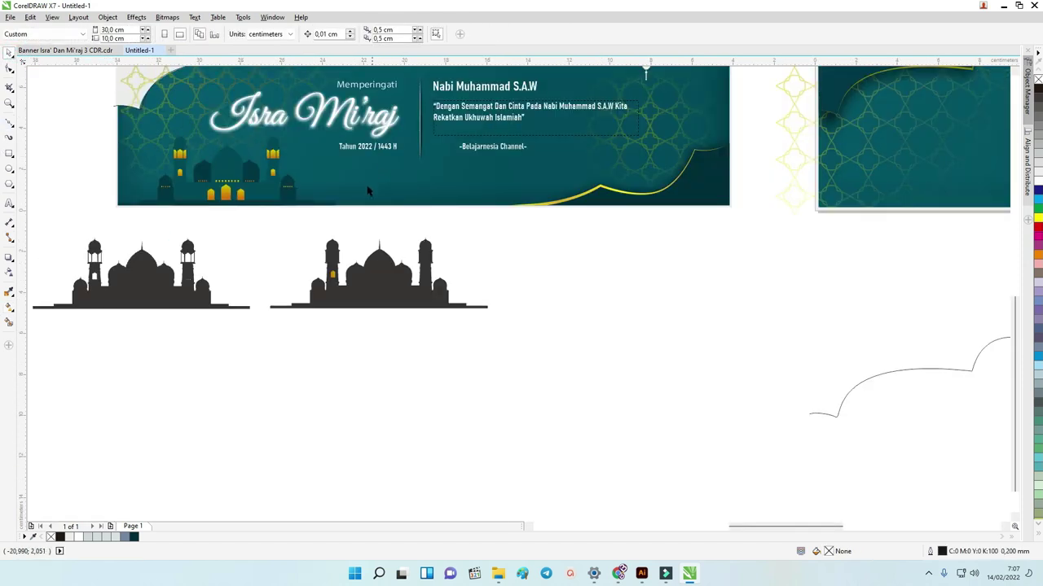
pyautogui.click(367, 191)
pyautogui.click(282, 232)
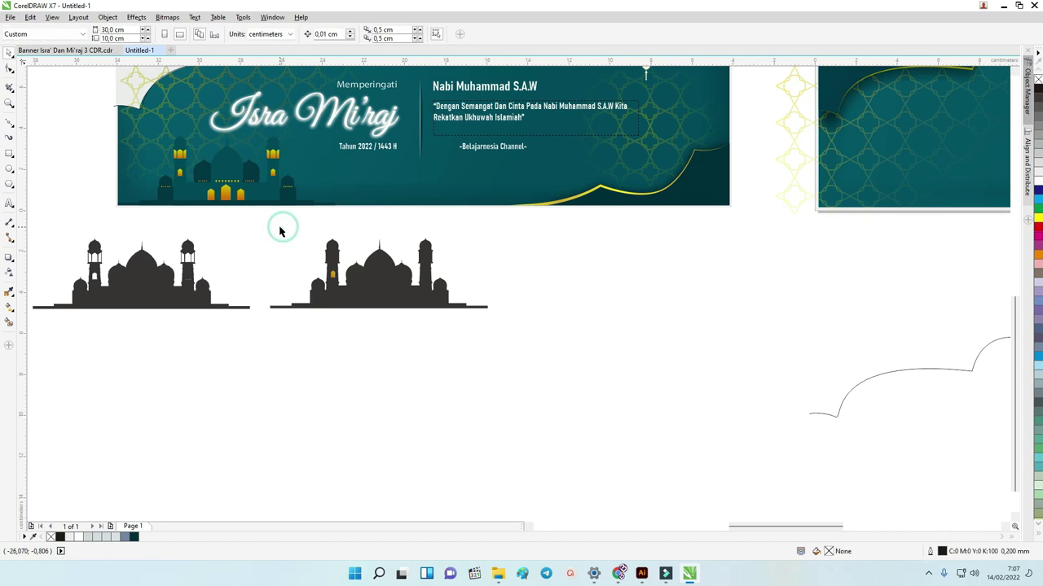
pyautogui.scroll(2, 281, 236)
pyautogui.scroll(-2, 320, 256)
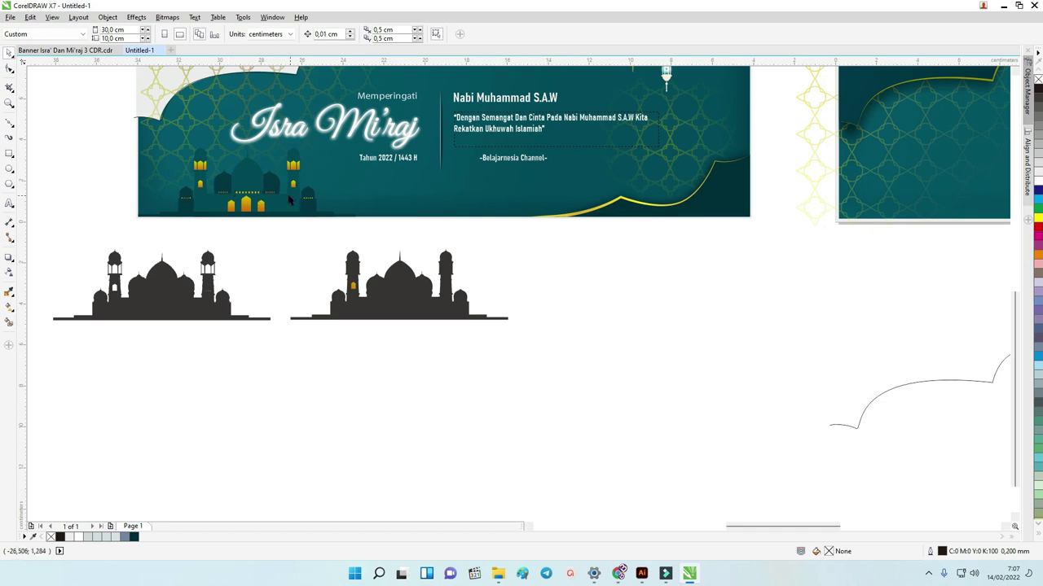
pyautogui.scroll(2, 289, 202)
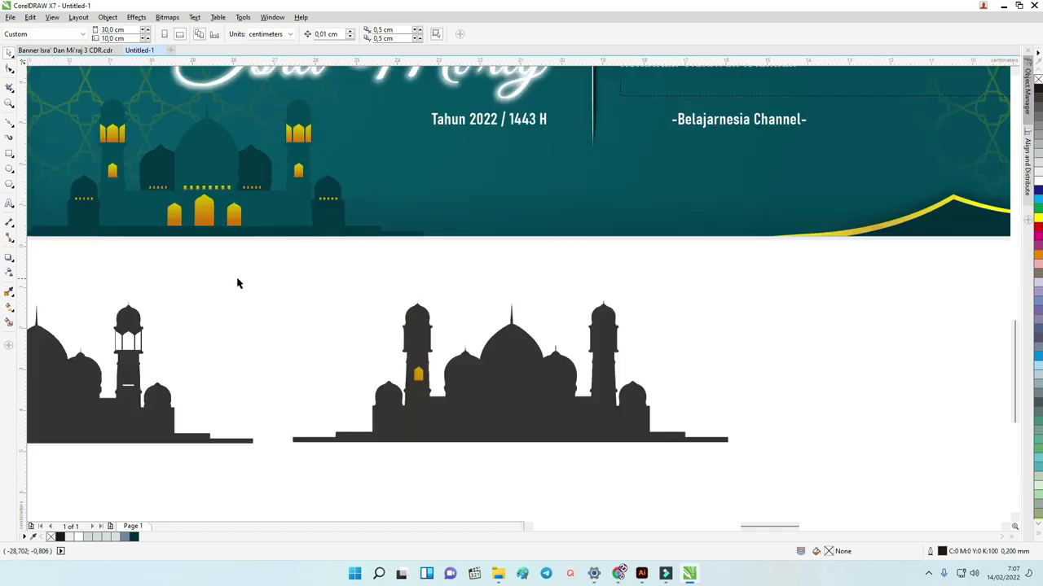
pyautogui.click(12, 123)
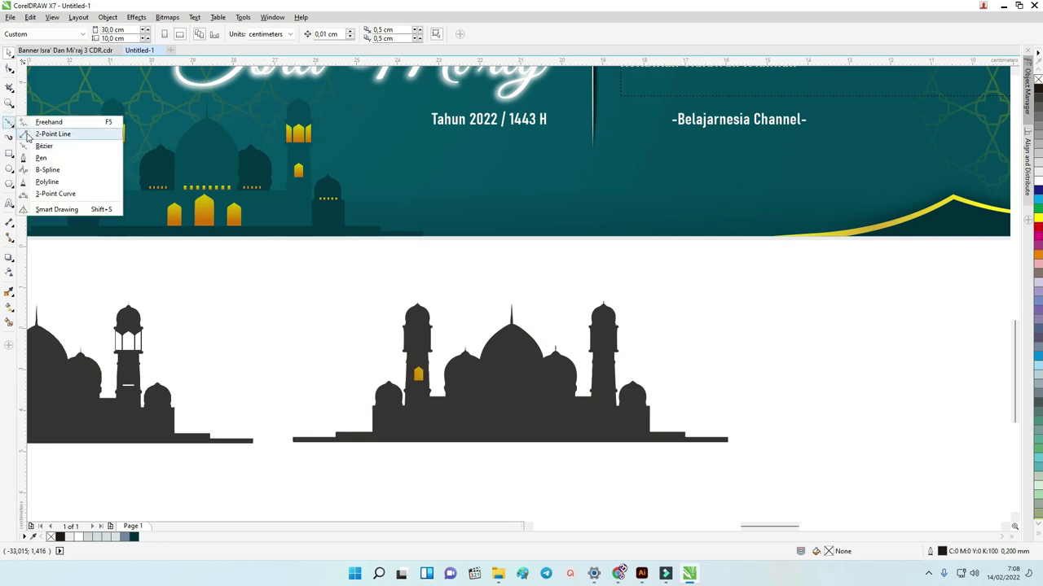
pyautogui.click(28, 135)
pyautogui.scroll(3, 410, 415)
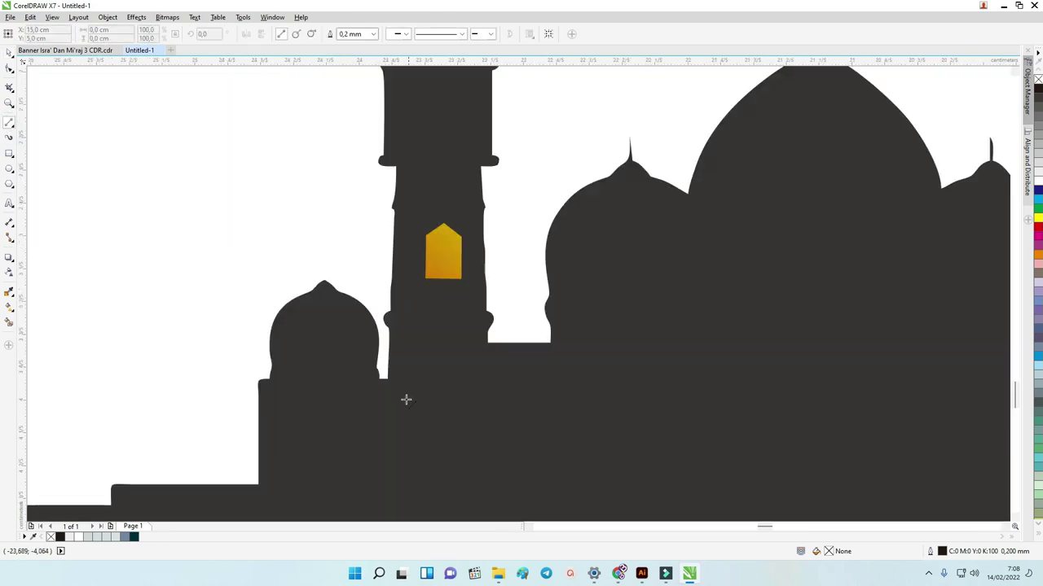
pyautogui.moveTo(387, 357); pyautogui.dragTo(383, 478)
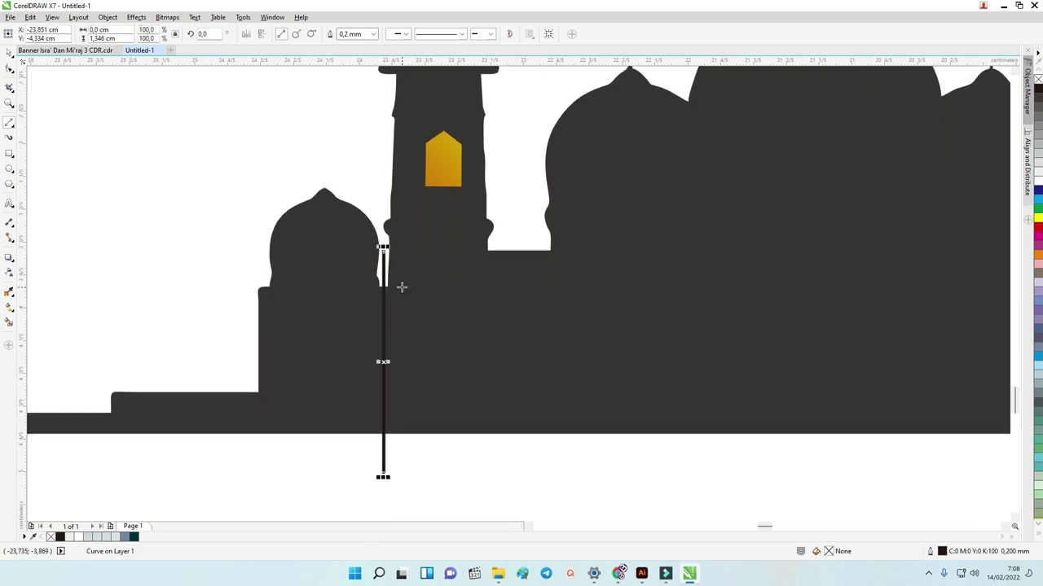
pyautogui.click(9, 52)
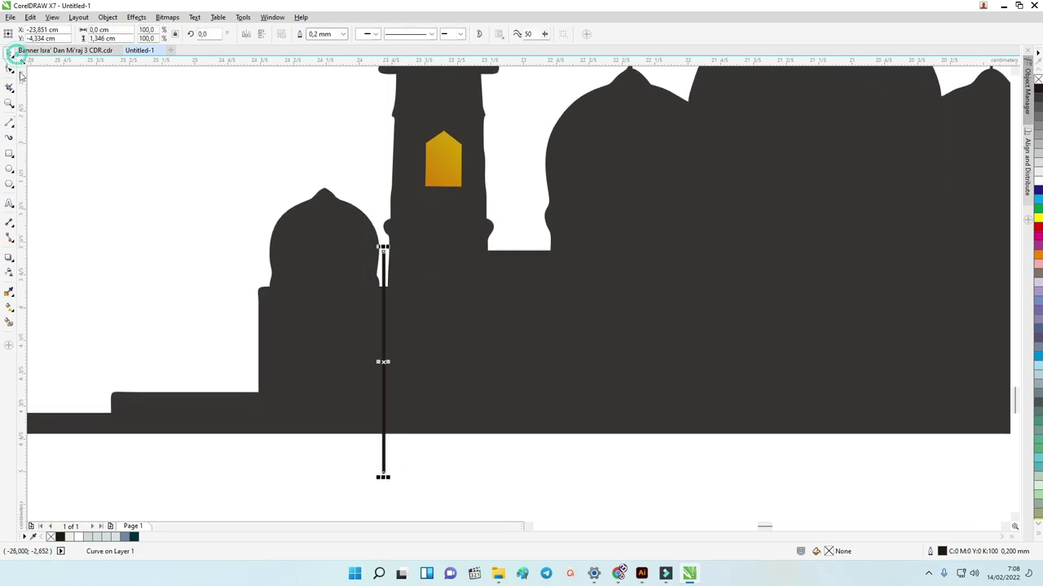
pyautogui.scroll(2, 412, 324)
pyautogui.moveTo(366, 291); pyautogui.dragTo(372, 291)
# Place a copy of the vertical dividing line at the outer base edge of the traced mosque's right minaret.
pyautogui.scroll(-6, 346, 291)
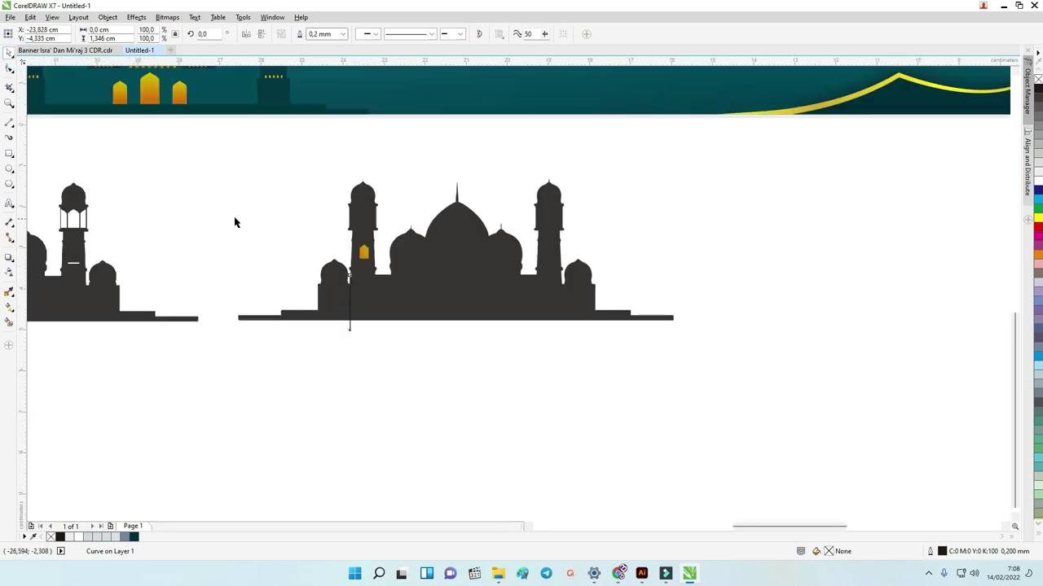
pyautogui.scroll(-3, 235, 220)
pyautogui.scroll(3, 155, 137)
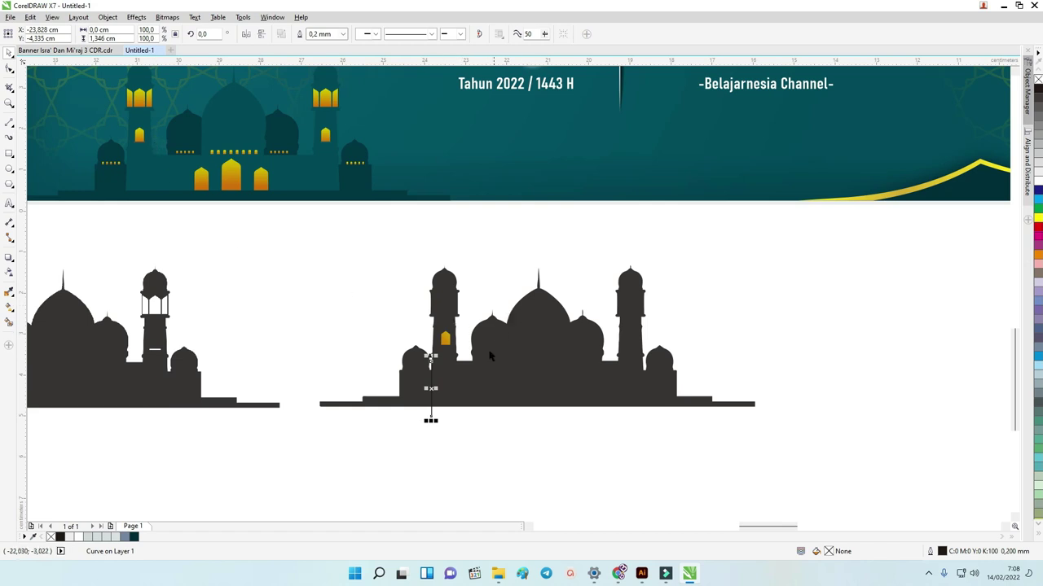
pyautogui.moveTo(436, 401); pyautogui.dragTo(603, 397)
pyautogui.moveTo(603, 397); pyautogui.dragTo(642, 403)
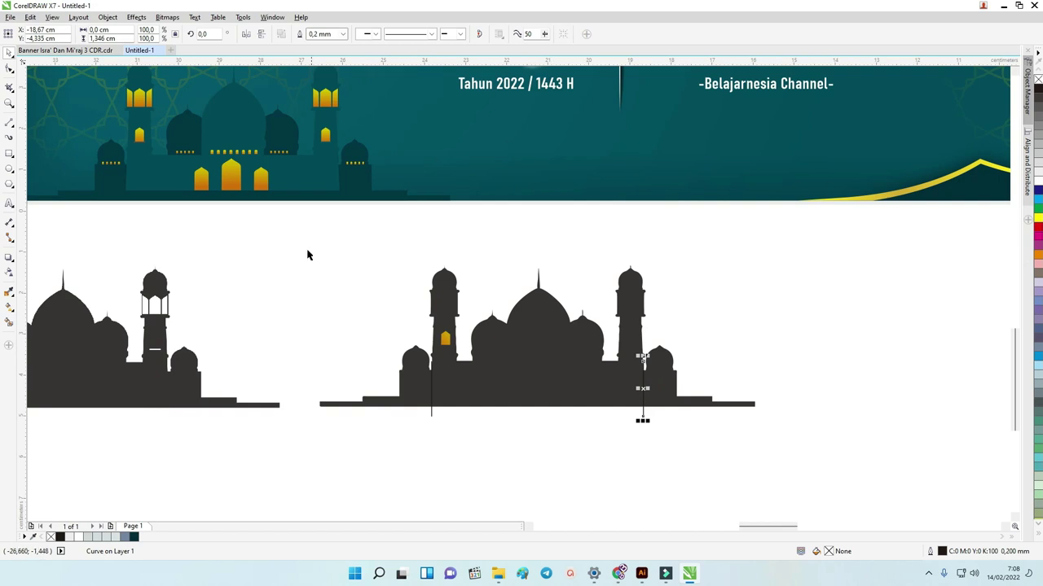
pyautogui.scroll(1, 181, 122)
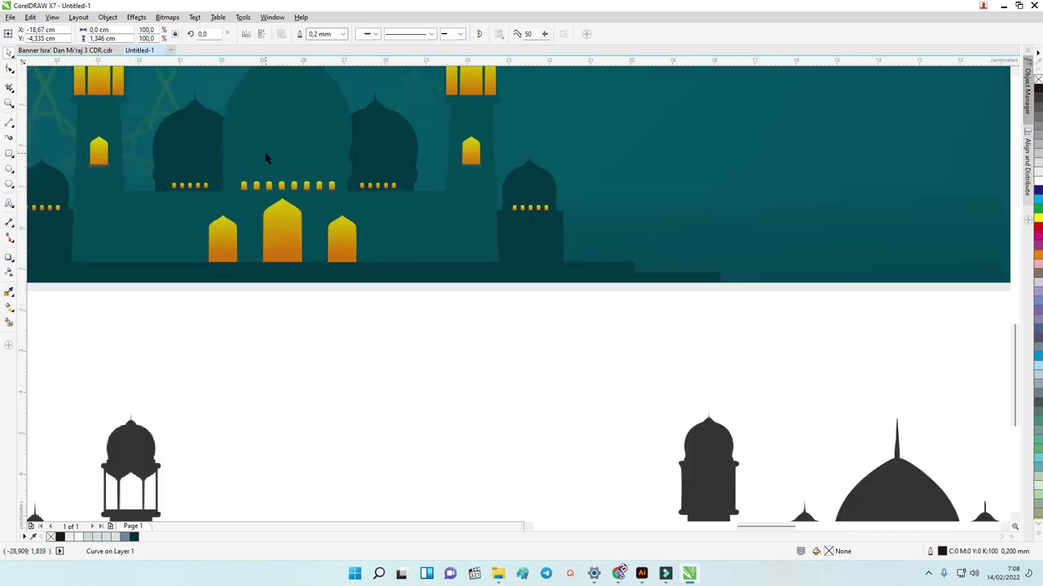
pyautogui.scroll(-1, 266, 155)
pyautogui.click(231, 140)
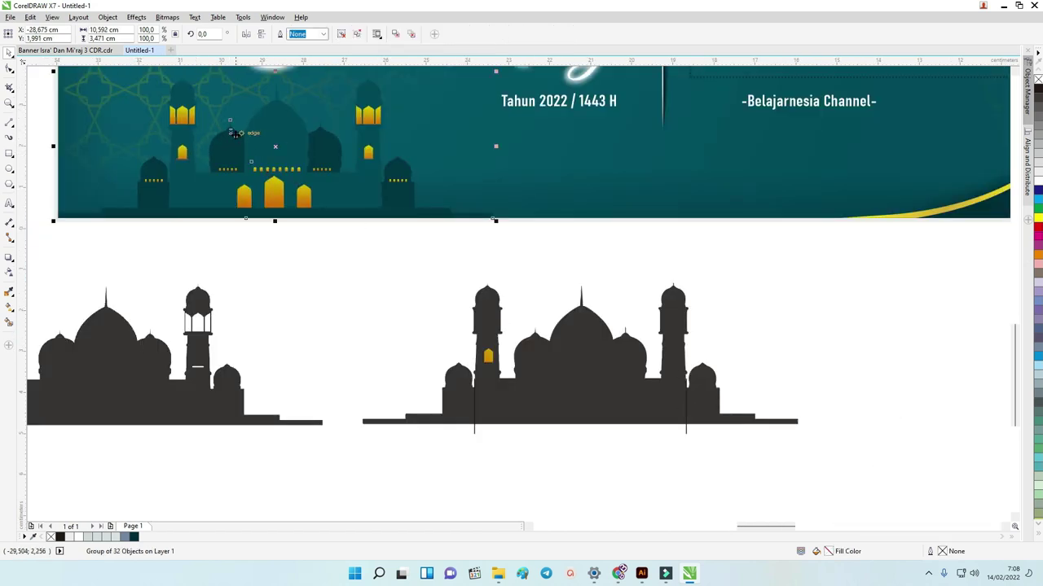
pyautogui.click(584, 348)
pyautogui.scroll(1, 584, 347)
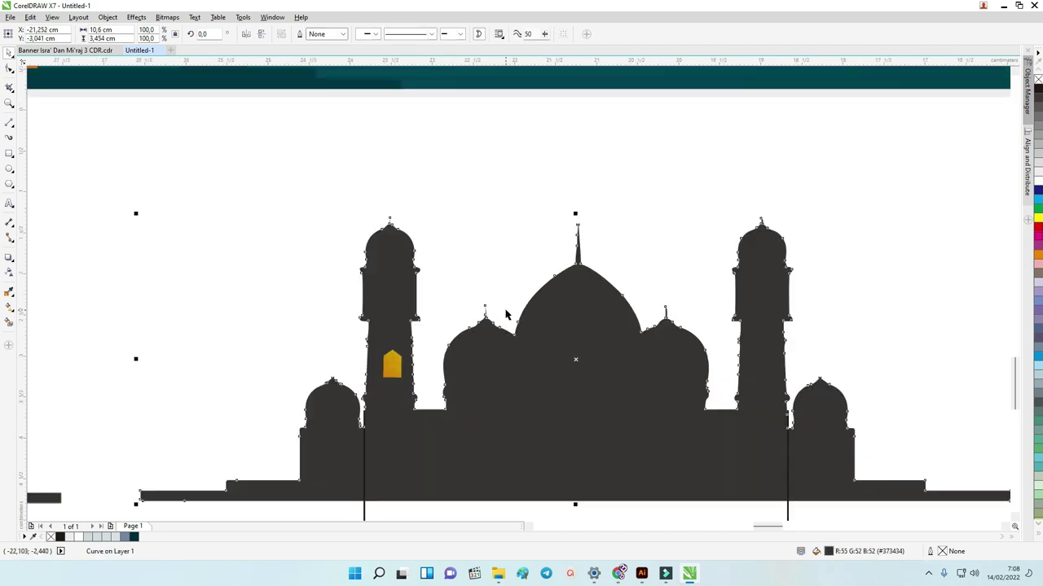
pyautogui.press('Delete')
pyautogui.scroll(-3, 506, 315)
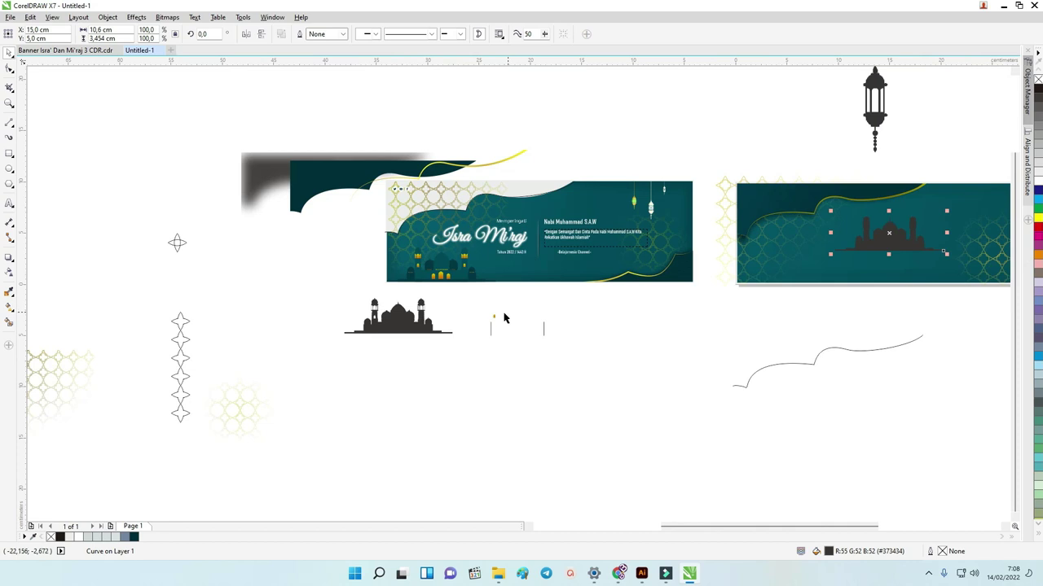
pyautogui.scroll(2, 503, 317)
pyautogui.hotkey('ctrl', 'z')
# Start a Bézier curve just above the notch between the left and central domes and bend it down into the mosque body.
pyautogui.scroll(1, 575, 328)
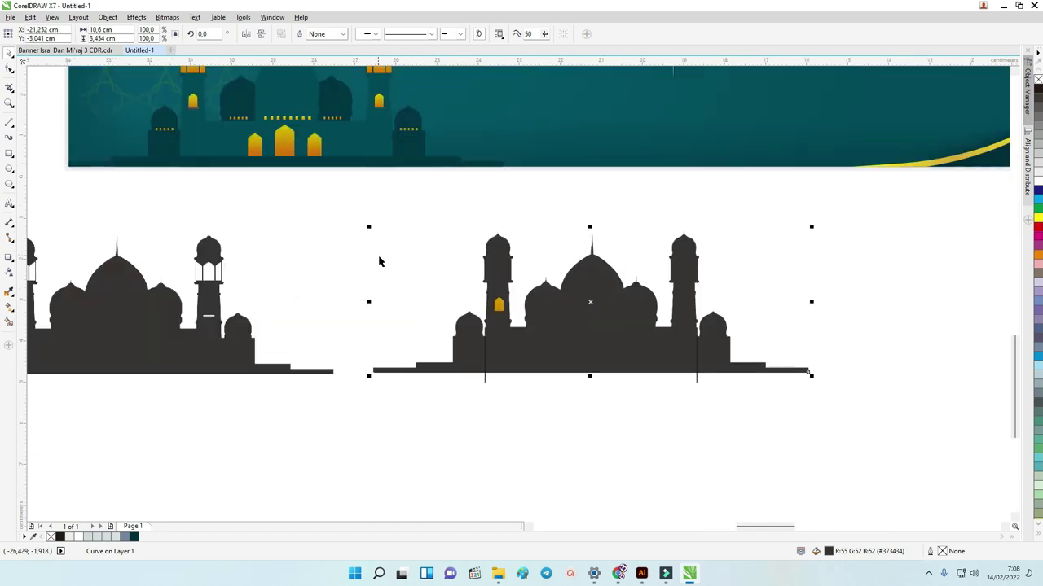
pyautogui.click(10, 122)
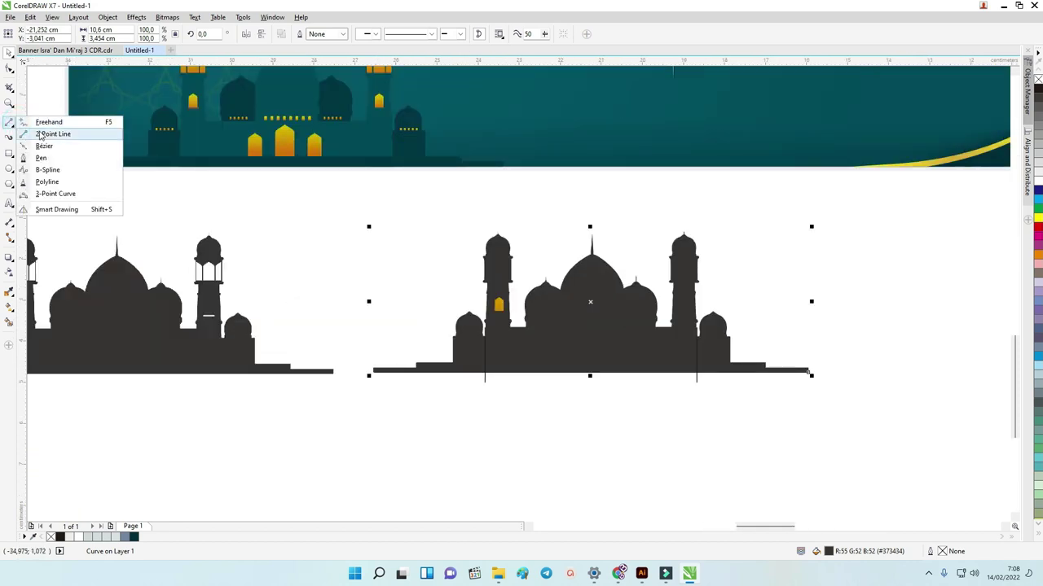
pyautogui.click(44, 146)
pyautogui.scroll(1, 550, 282)
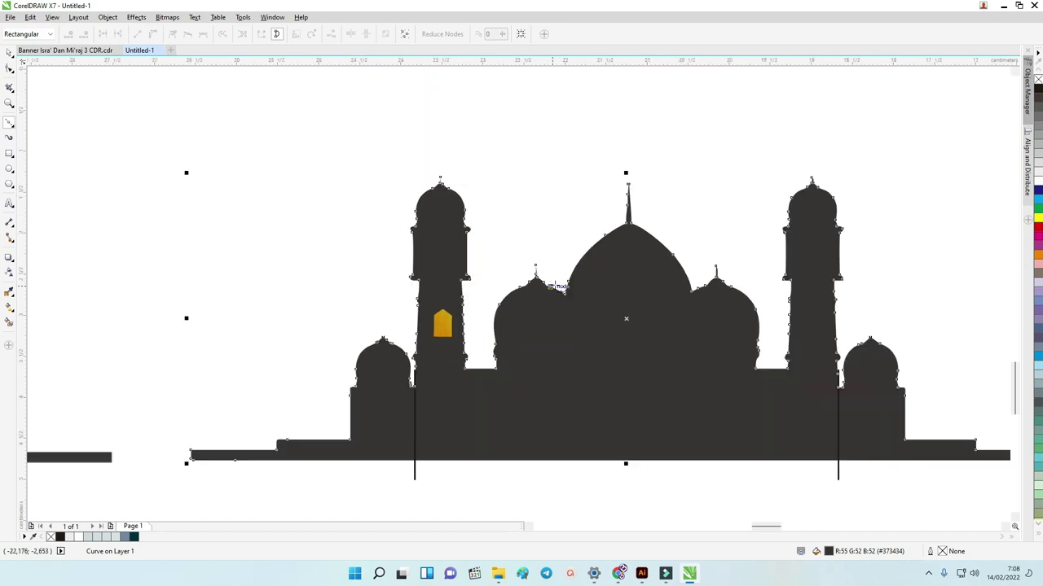
pyautogui.scroll(-1, 555, 284)
pyautogui.scroll(2, 554, 284)
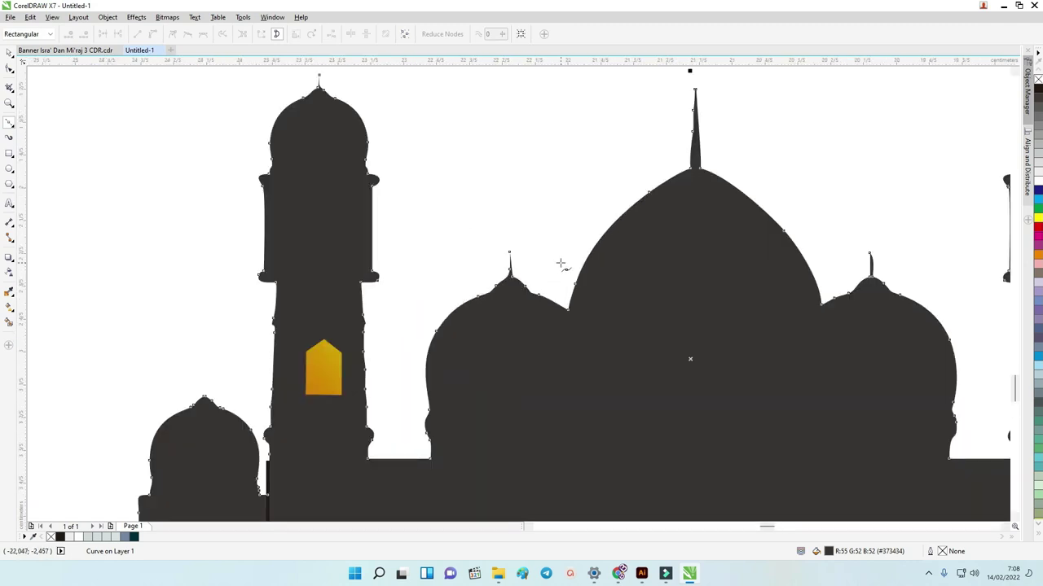
pyautogui.scroll(-2, 568, 310)
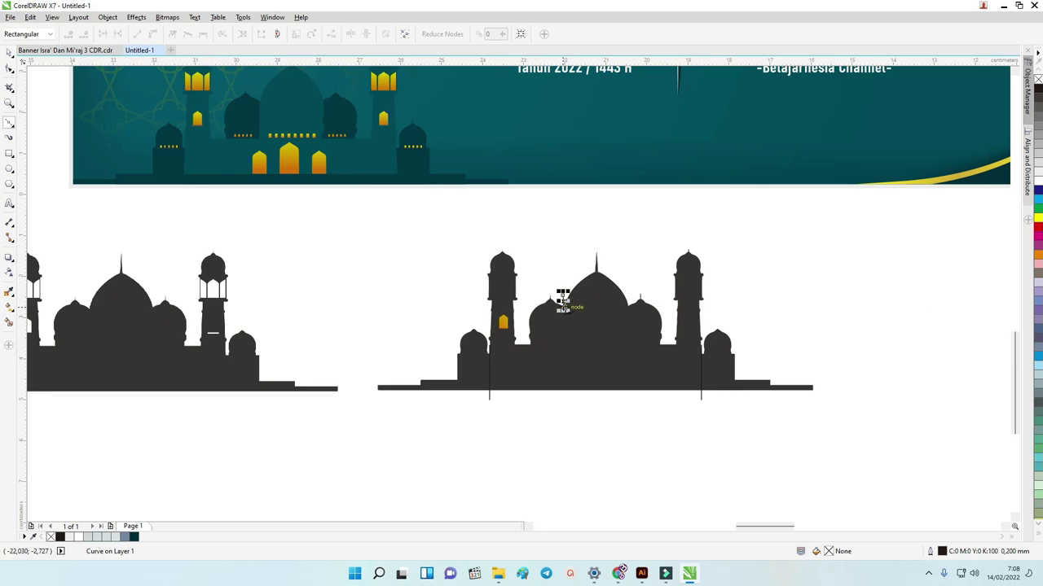
pyautogui.scroll(1, 568, 341)
pyautogui.moveTo(570, 319)
pyautogui.mouseDown()
pyautogui.moveTo(588, 336)
pyautogui.moveTo(560, 318)
pyautogui.moveTo(574, 330)
pyautogui.mouseUp()
pyautogui.hotkey('ctrl', 'z')
pyautogui.press('space')
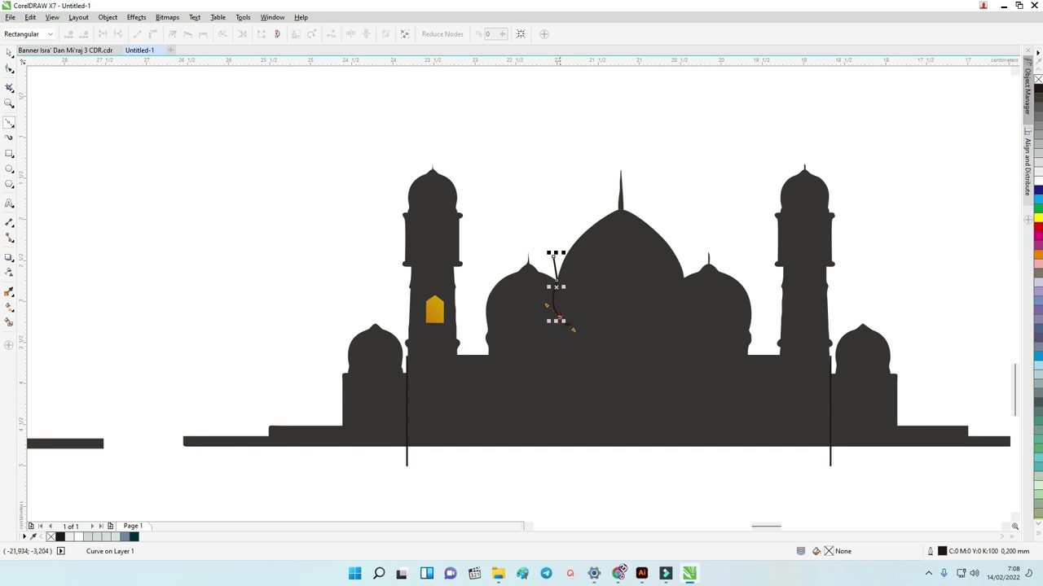
# Continue the Bézier curve down past the base of the domes, making it about 1.4 cm tall, and finish it.
pyautogui.click(559, 355)
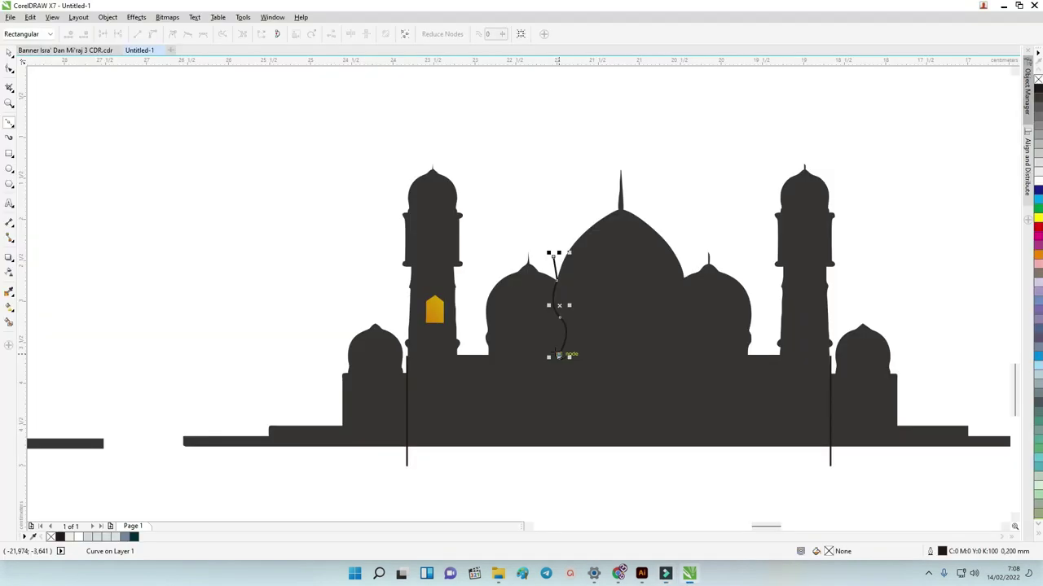
pyautogui.scroll(-2, 521, 321)
pyautogui.scroll(-2, 521, 322)
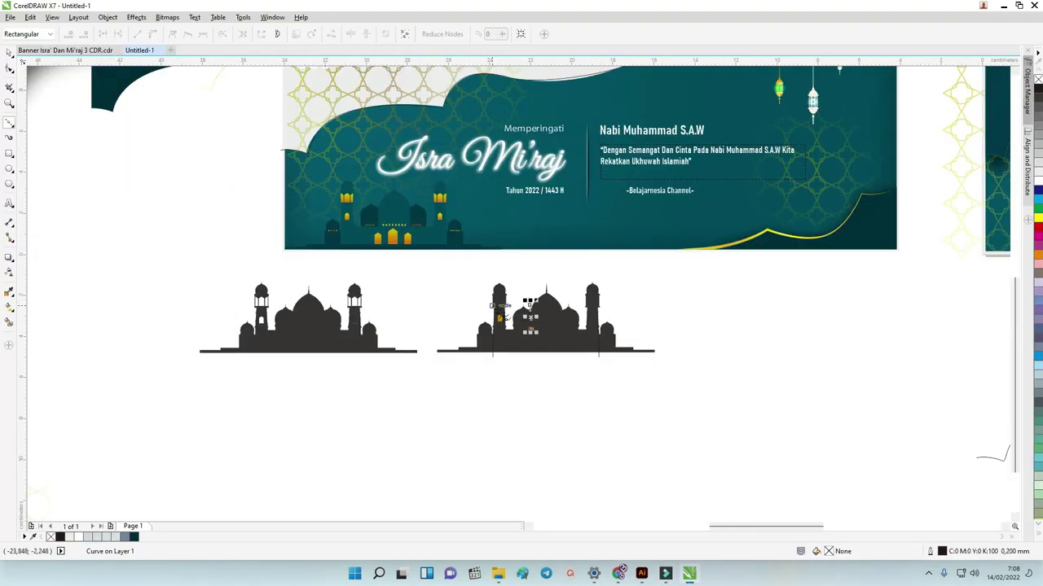
pyautogui.scroll(2, 525, 326)
pyautogui.scroll(2, 541, 342)
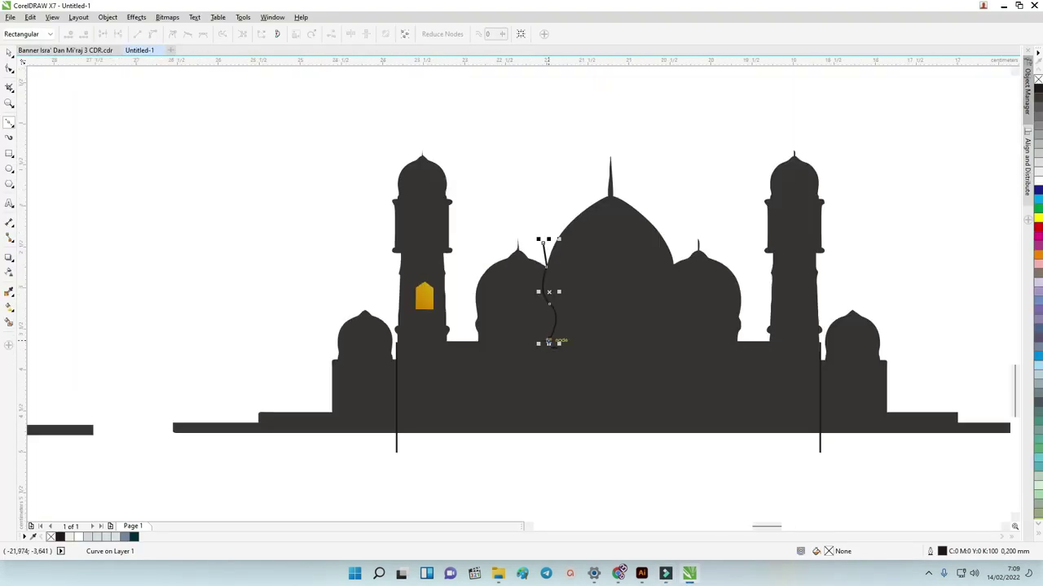
pyautogui.moveTo(552, 363); pyautogui.dragTo(549, 360)
pyautogui.click(8, 53)
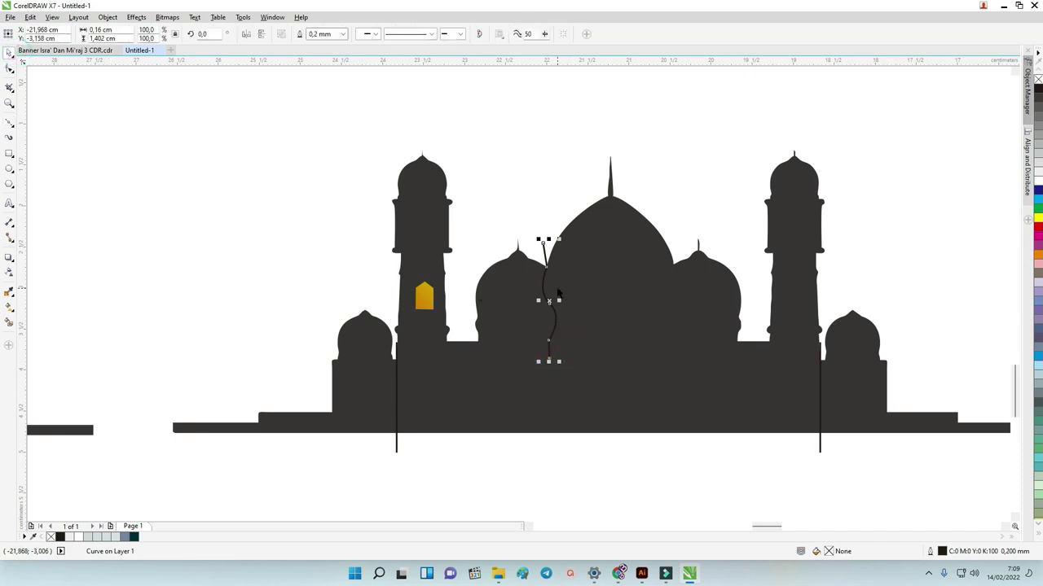
# Straighten the lower part of the dome divider curve and extend its end node below the mosque's base.
pyautogui.press('F10')
pyautogui.scroll(3, 538, 326)
pyautogui.click(520, 308)
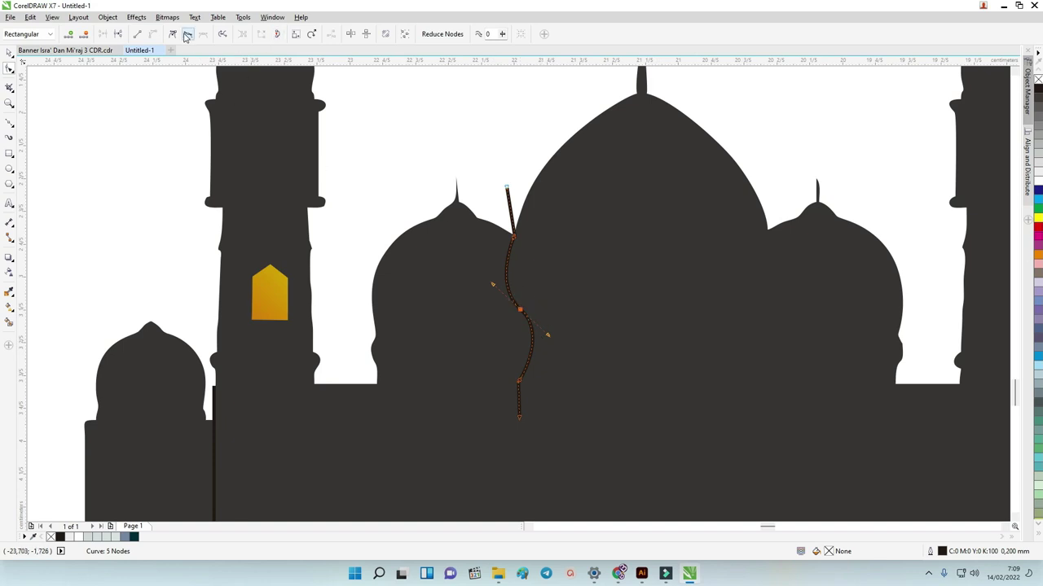
pyautogui.moveTo(547, 334); pyautogui.dragTo(526, 481)
pyautogui.scroll(-2, 524, 387)
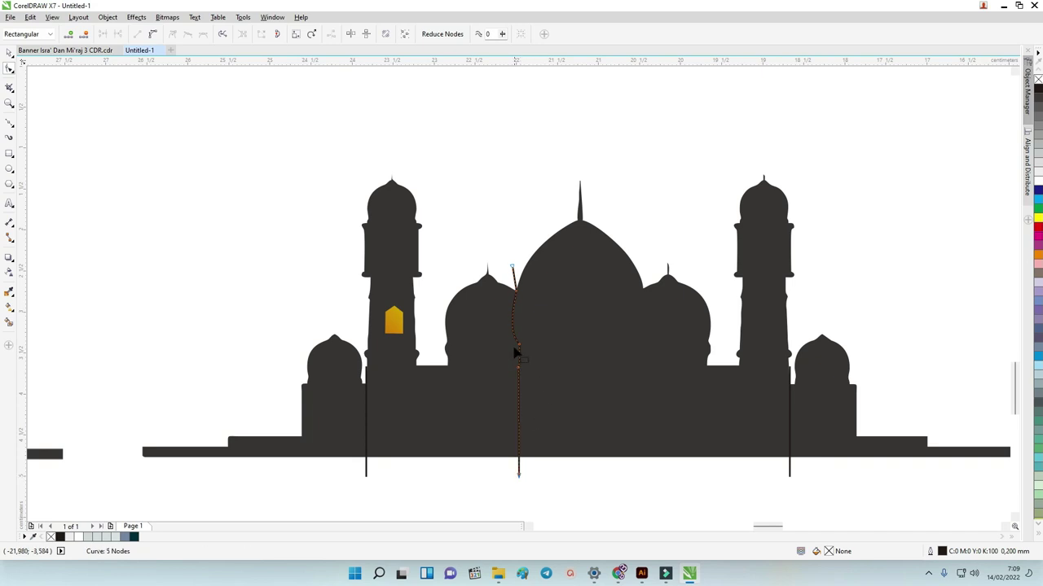
# Reshape the dome divider by lowering its middle node and adjusting its handle so the upper part follows the central dome's rounded side.
pyautogui.scroll(2, 515, 352)
pyautogui.moveTo(527, 345); pyautogui.dragTo(521, 375)
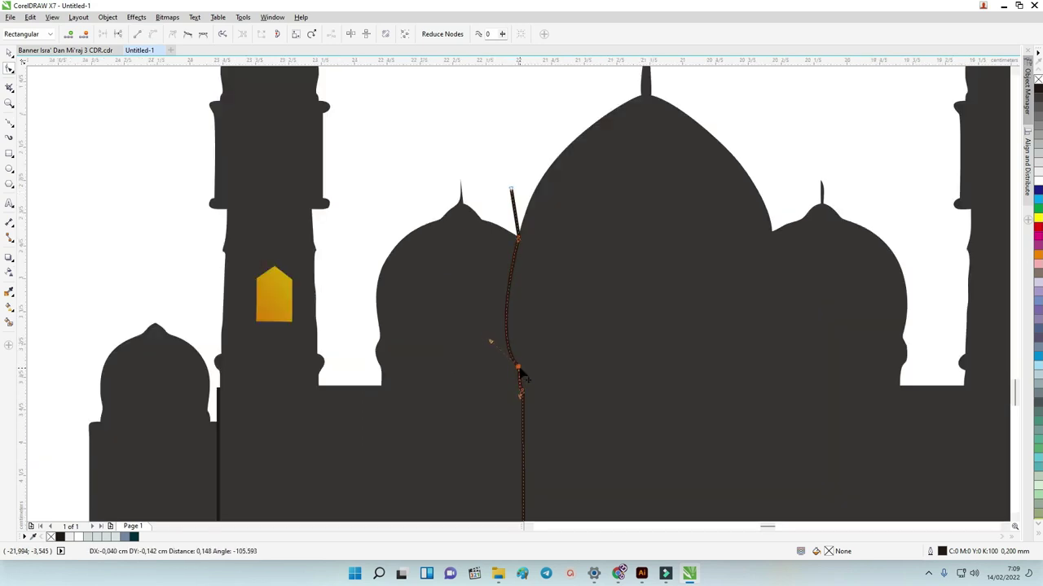
pyautogui.moveTo(489, 340); pyautogui.dragTo(466, 341)
pyautogui.click(518, 237)
pyautogui.scroll(2, 521, 241)
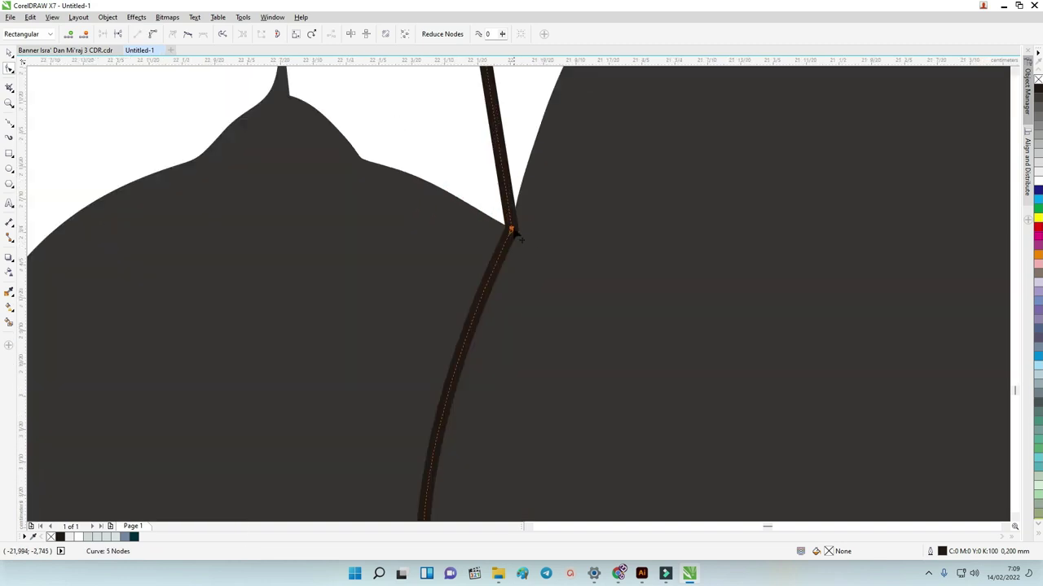
pyautogui.scroll(-3, 512, 229)
pyautogui.moveTo(497, 137); pyautogui.dragTo(492, 131)
pyautogui.click(505, 321)
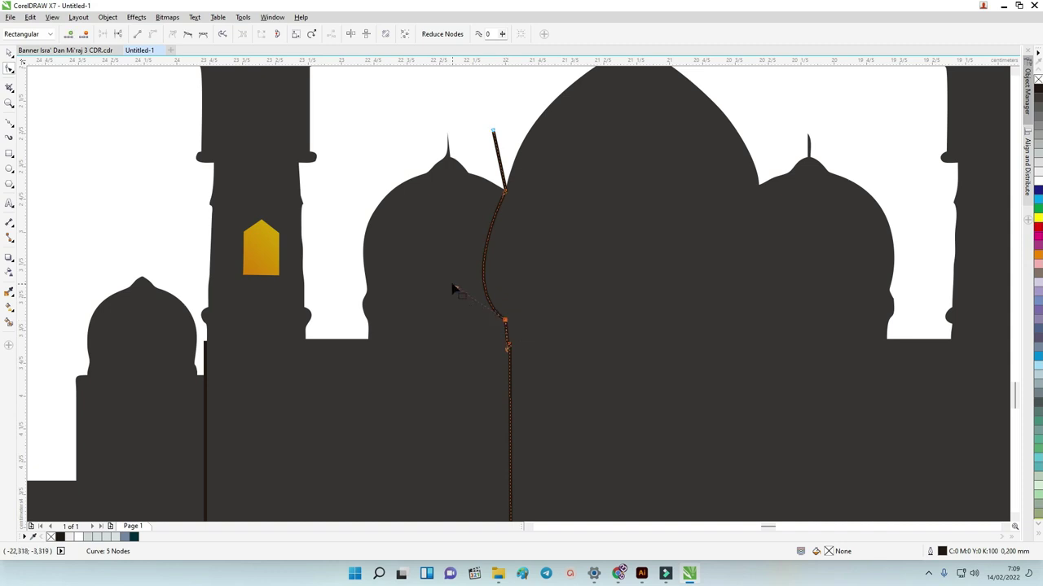
pyautogui.moveTo(457, 291); pyautogui.dragTo(480, 274)
pyautogui.scroll(-3, 442, 261)
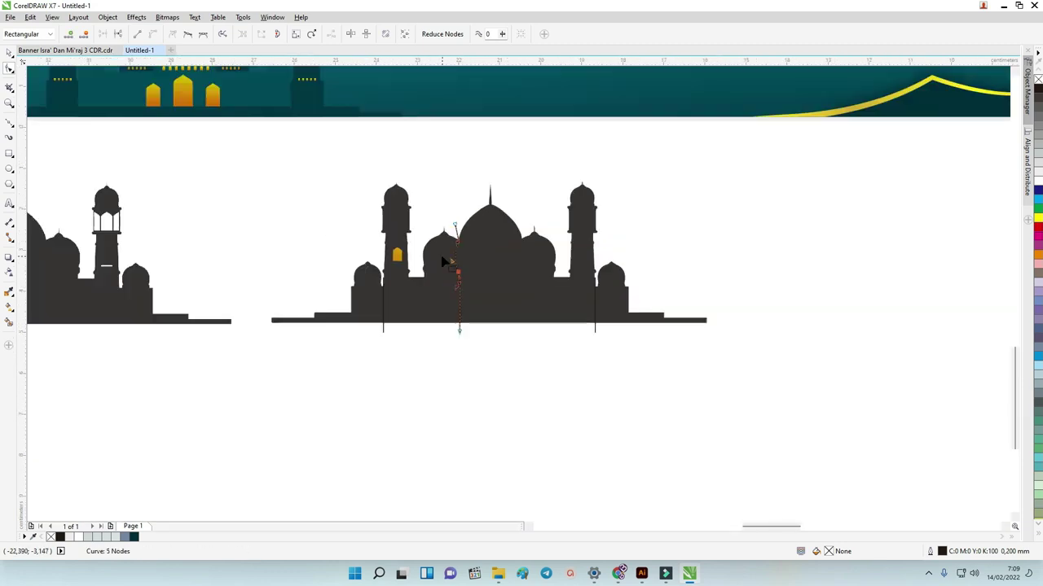
pyautogui.click(9, 52)
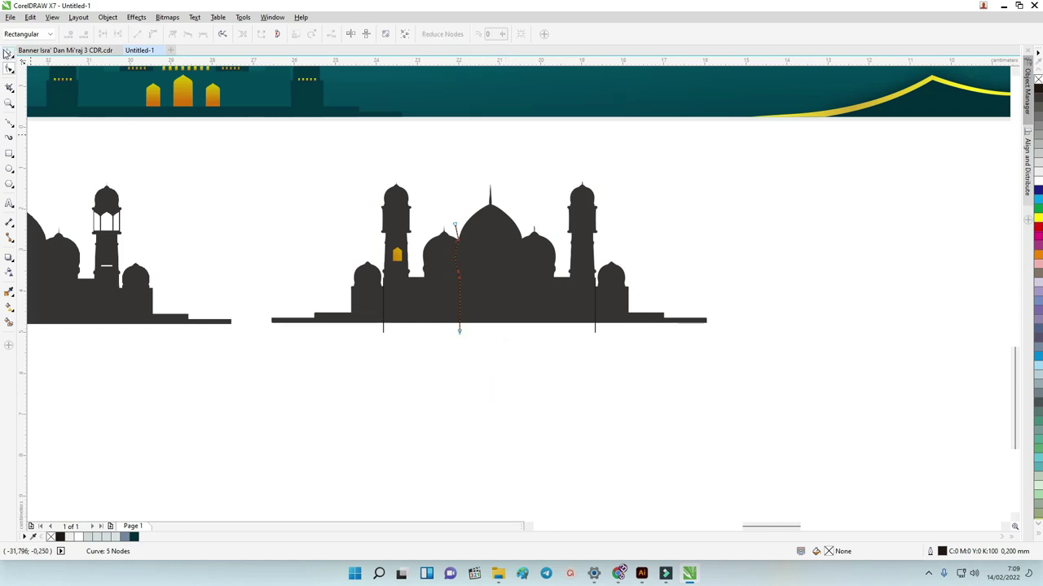
# Copy the curved dome divider to the other side of the central dome and mirror the copy horizontally.
pyautogui.click(152, 127)
pyautogui.scroll(2, 448, 339)
pyautogui.moveTo(471, 315); pyautogui.dragTo(583, 312)
pyautogui.click(246, 34)
# Align the mirrored divider's bend with the notch between the central dome and the right dome.
pyautogui.moveTo(573, 302); pyautogui.dragTo(599, 287)
pyautogui.scroll(3, 592, 270)
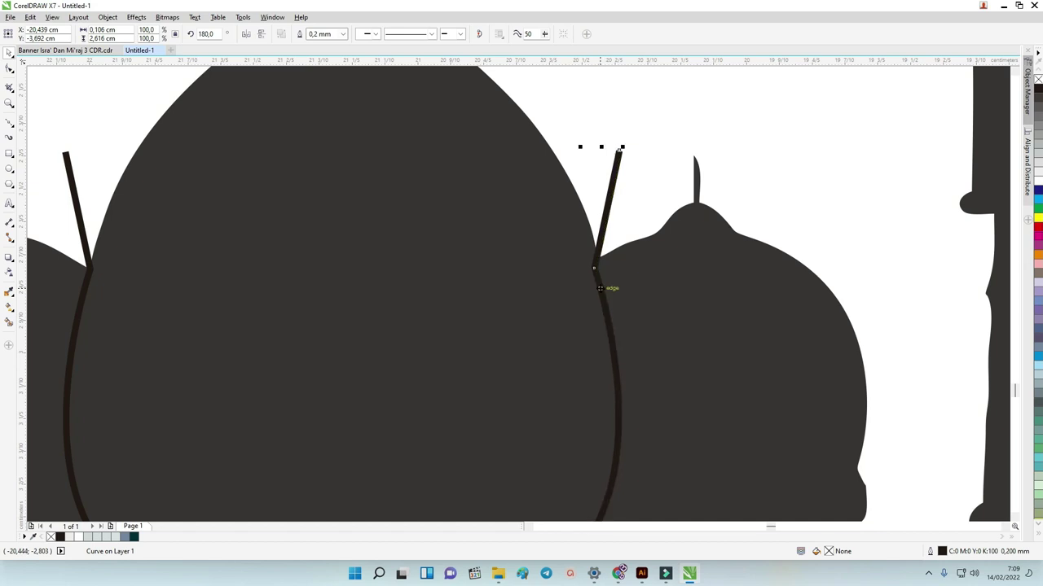
pyautogui.click(634, 191)
pyautogui.click(603, 286)
pyautogui.scroll(3, 600, 286)
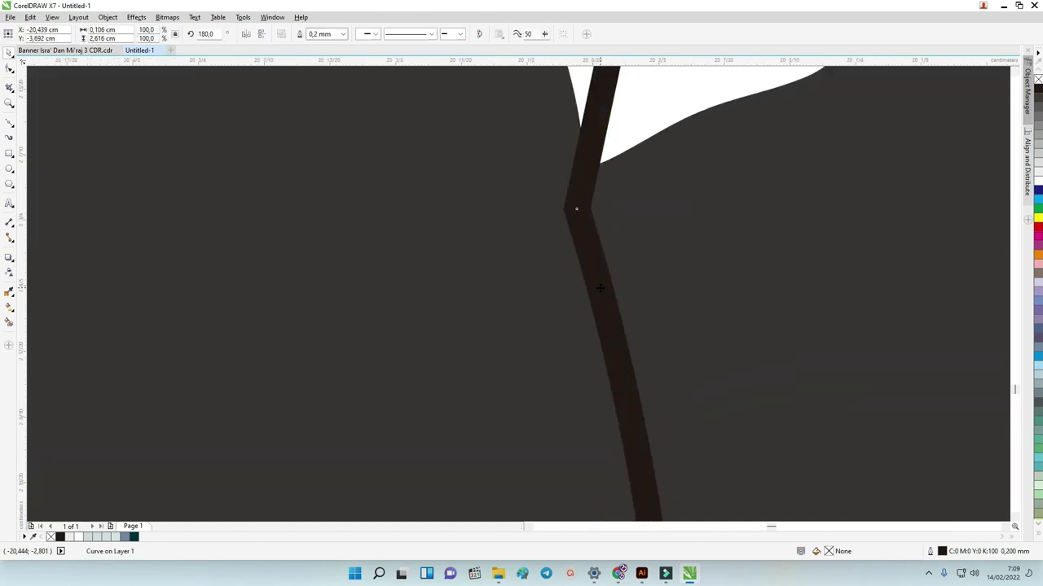
pyautogui.scroll(-6, 619, 285)
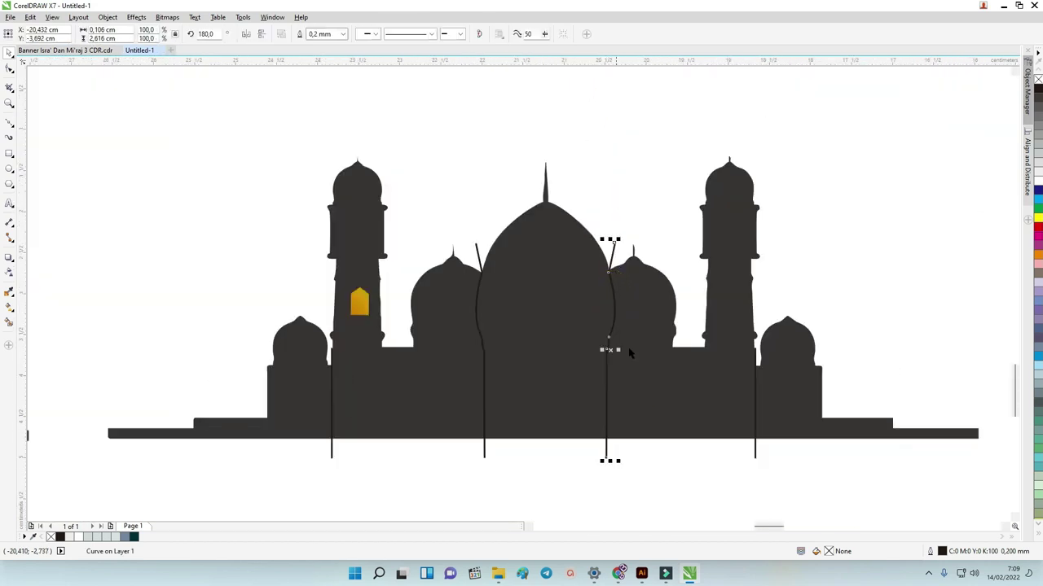
pyautogui.click(678, 457)
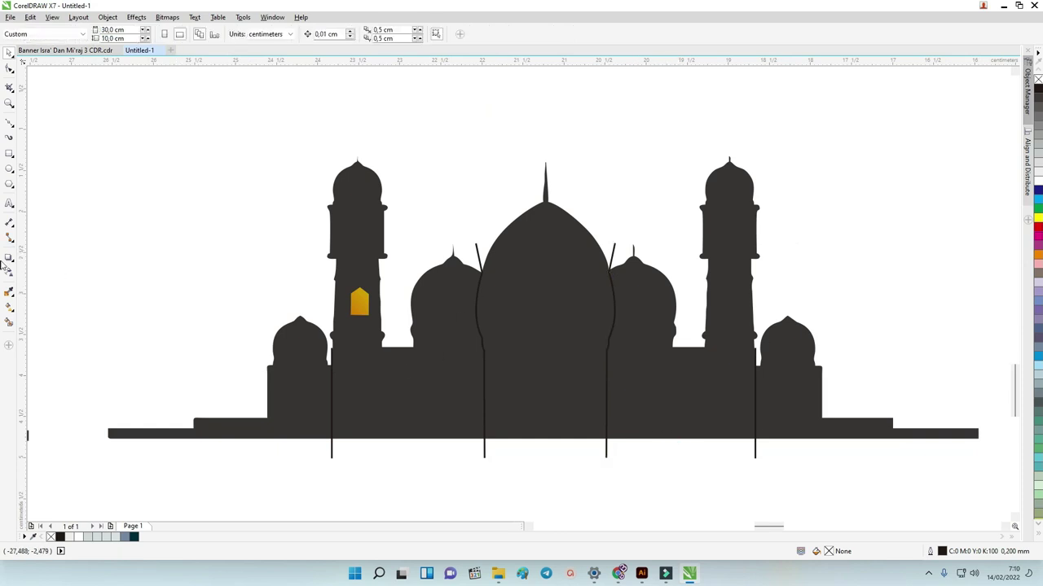
# Trim the mosque silhouette with the four divider lines, leaving the gradient window out.
pyautogui.click(9, 321)
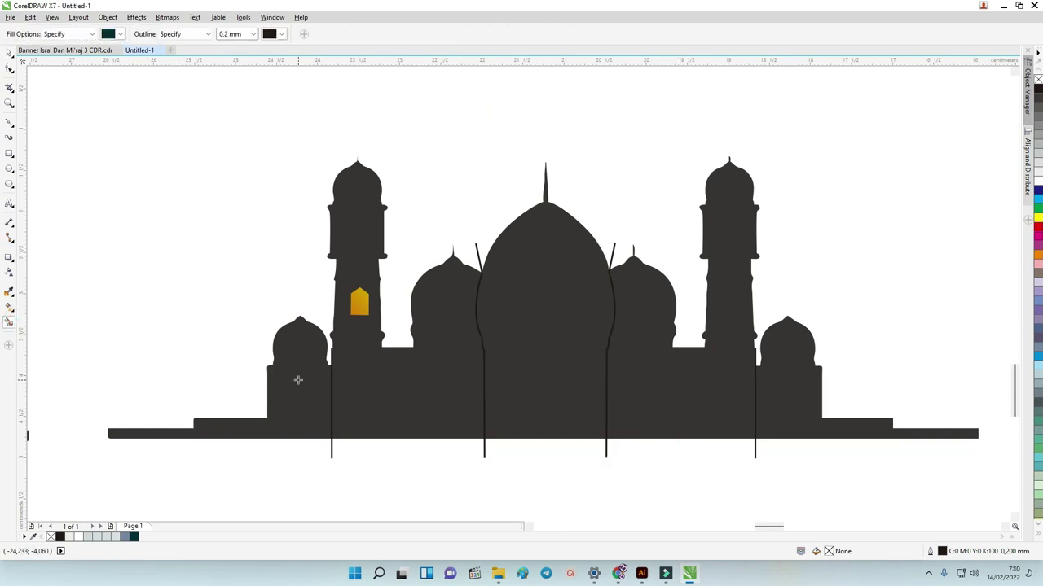
pyautogui.click(8, 54)
pyautogui.scroll(-2, 182, 171)
pyautogui.moveTo(145, 148); pyautogui.dragTo(635, 367)
pyautogui.scroll(2, 280, 251)
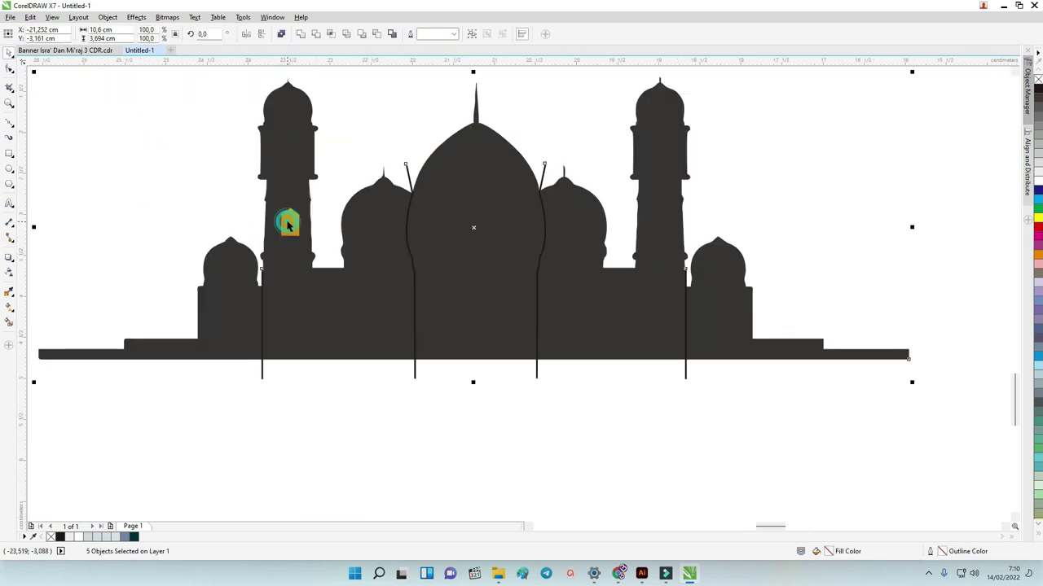
pyautogui.click(316, 35)
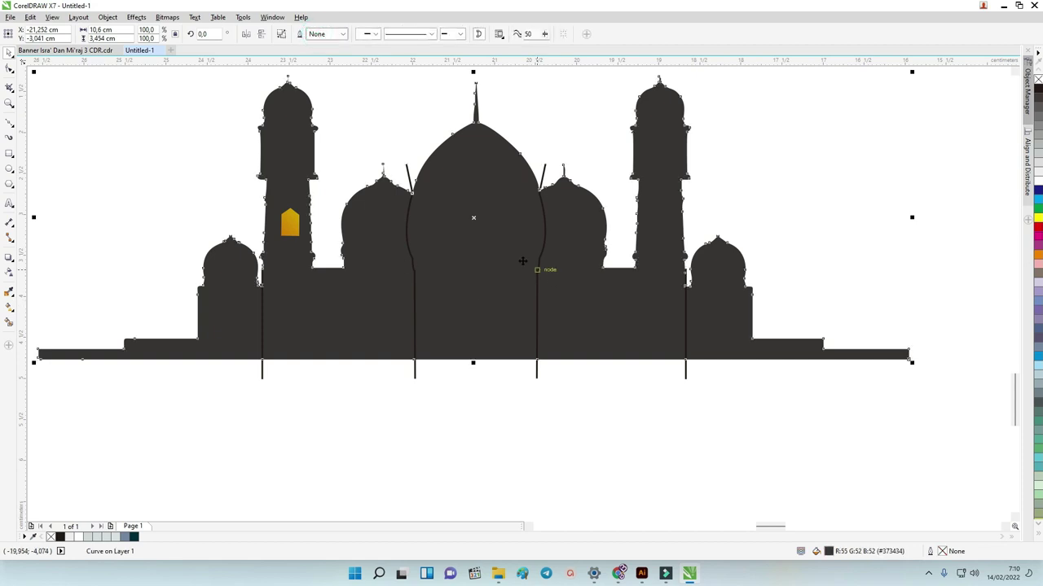
# Break the trimmed mosque curve apart into separate pieces and select the left outer wing.
pyautogui.scroll(-2, 522, 261)
pyautogui.rightClick(507, 258)
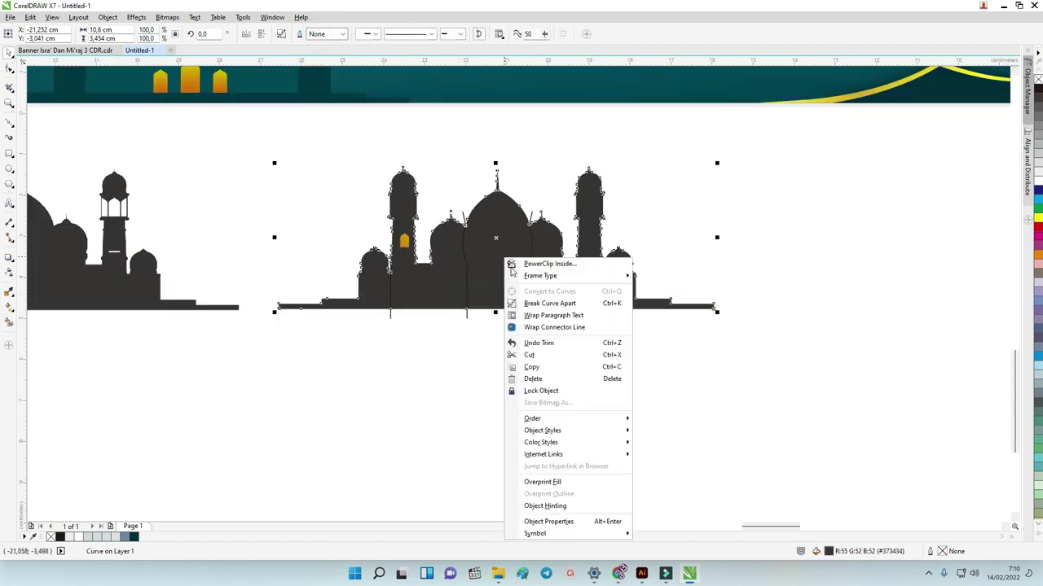
pyautogui.click(534, 304)
pyautogui.moveTo(627, 291); pyautogui.dragTo(415, 301)
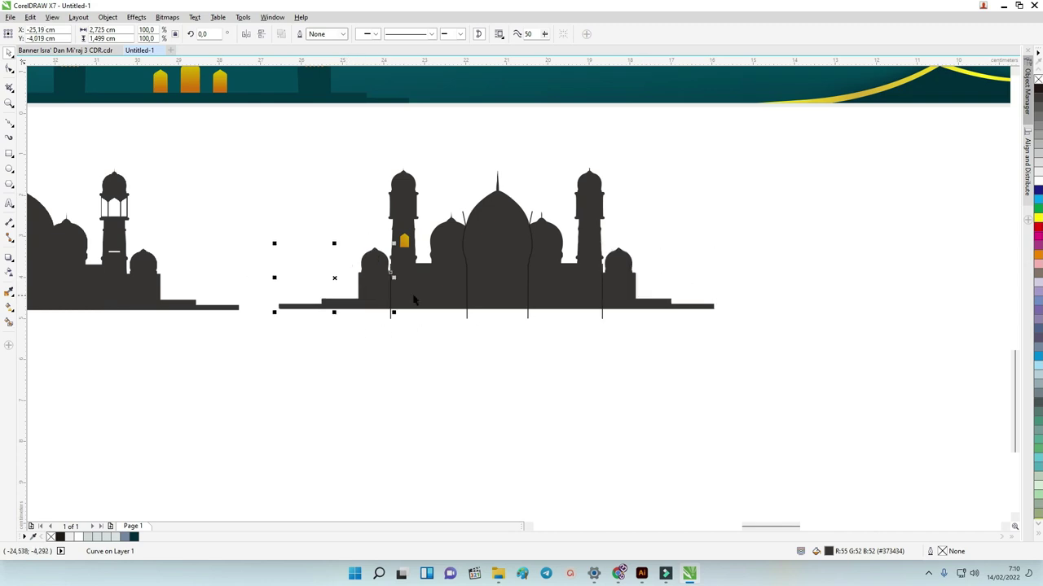
# Fill the mosque's left outer wing with the dark teal sampled from the left side dome of the finished banner's mosque.
pyautogui.scroll(-2, 481, 293)
pyautogui.scroll(2, 305, 194)
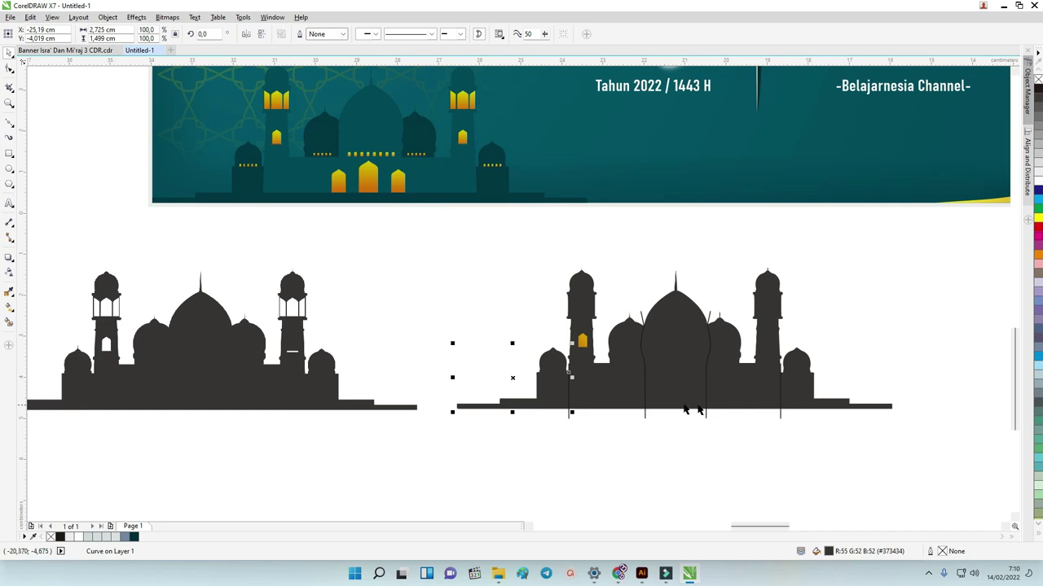
pyautogui.scroll(-2, 390, 173)
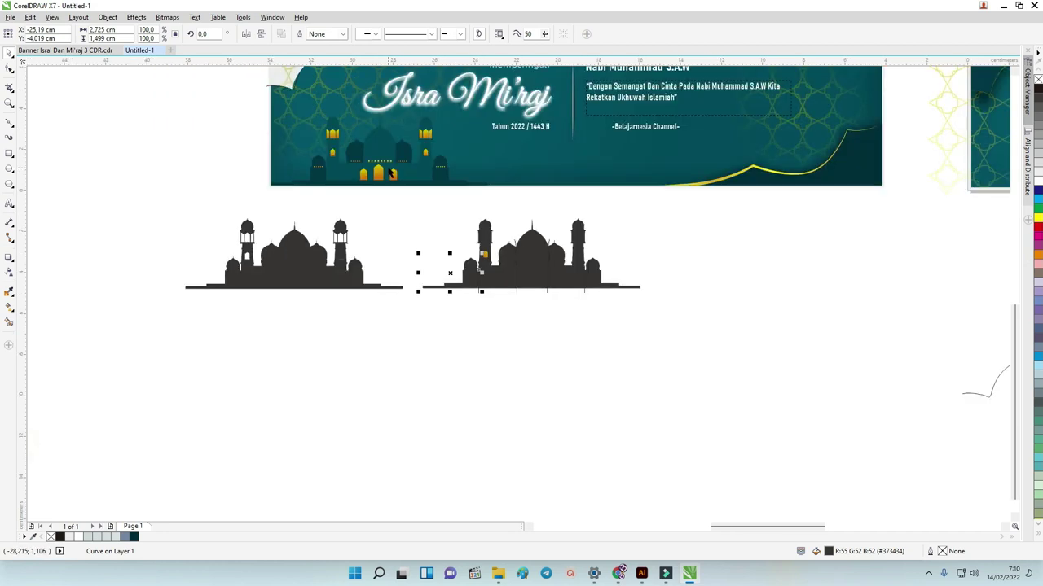
pyautogui.scroll(3, 427, 135)
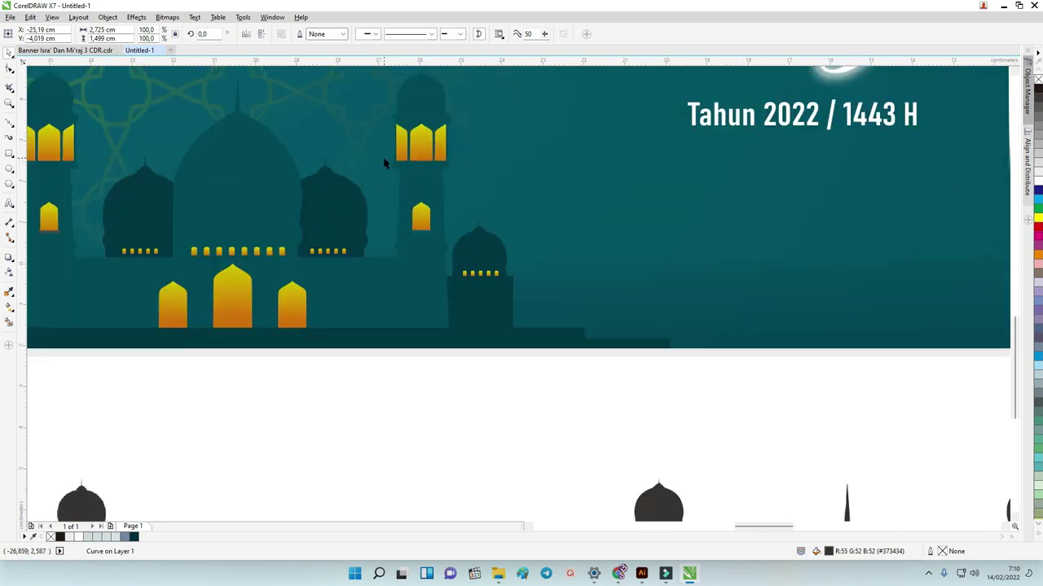
pyautogui.scroll(-3, 389, 158)
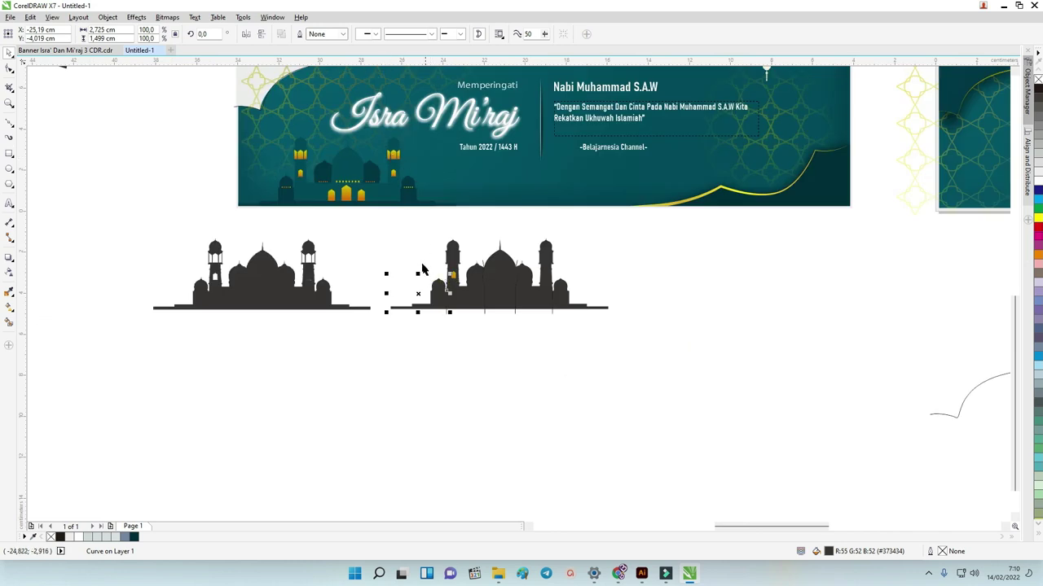
pyautogui.click(9, 292)
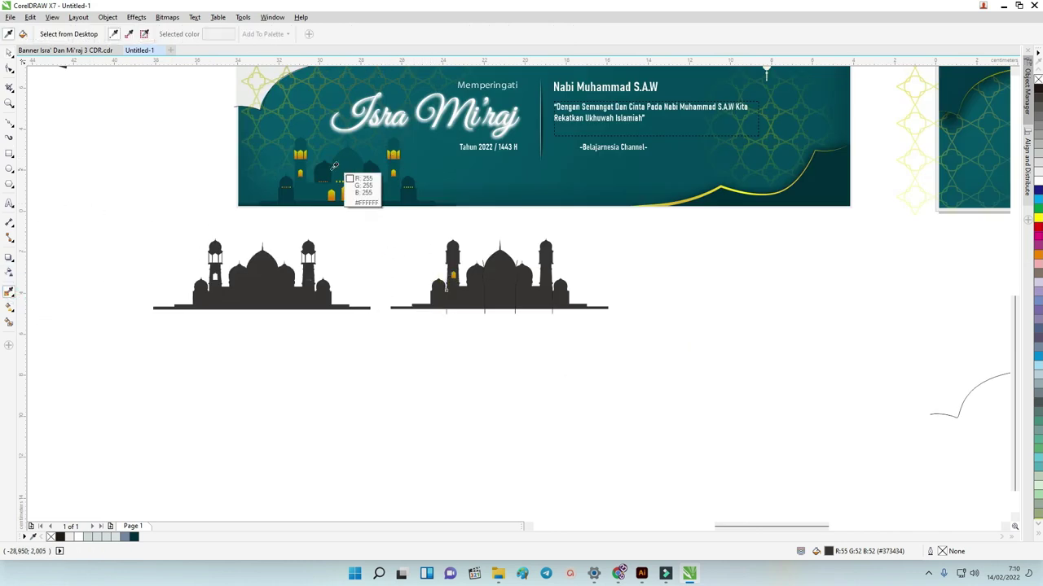
pyautogui.click(322, 169)
pyautogui.click(438, 289)
pyautogui.click(9, 52)
pyautogui.click(381, 246)
pyautogui.click(498, 294)
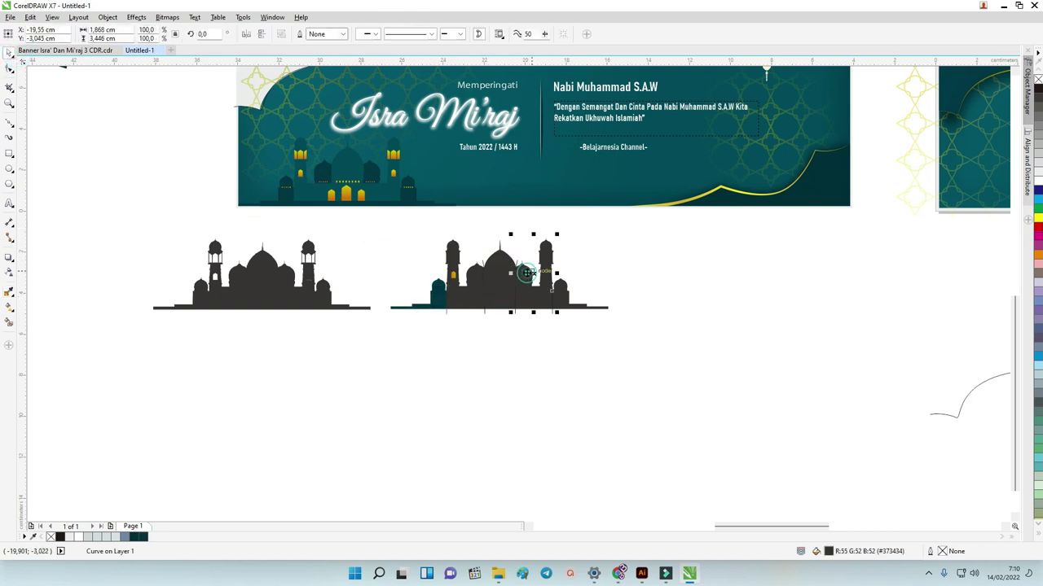
pyautogui.keyDown('shift'); pyautogui.click(468, 271); pyautogui.keyUp('shift')
pyautogui.moveTo(468, 271); pyautogui.dragTo(477, 272)
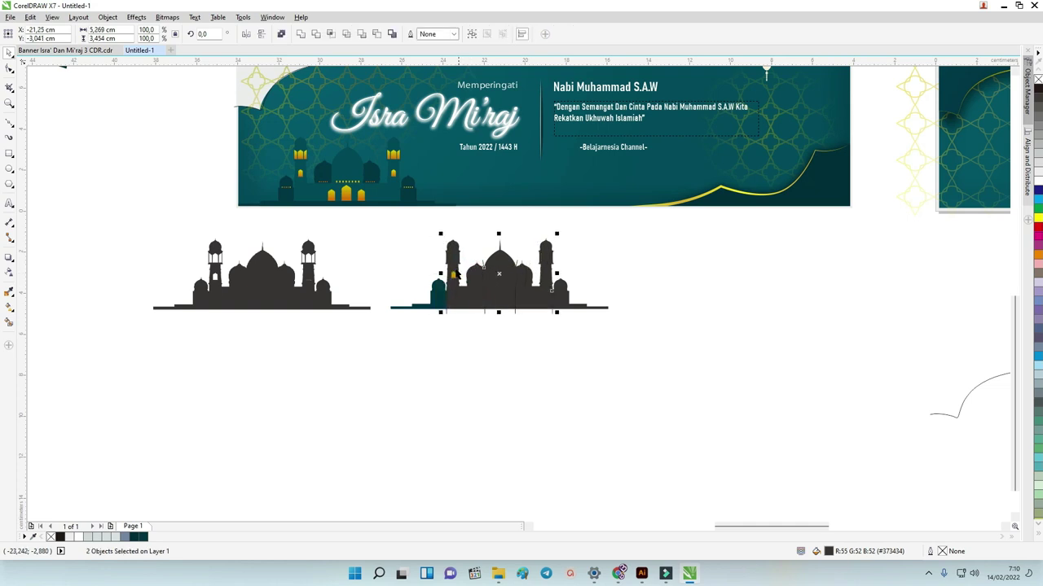
pyautogui.click(517, 340)
pyautogui.scroll(2, 534, 283)
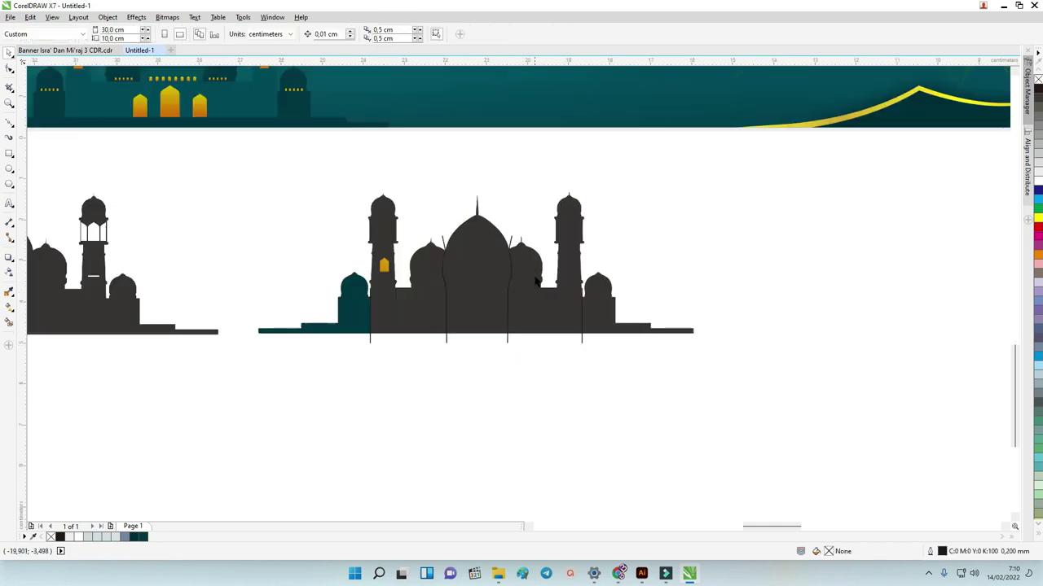
# Fill the mosque's right outer wing with the same dark teal as the left wing.
pyautogui.click(596, 311)
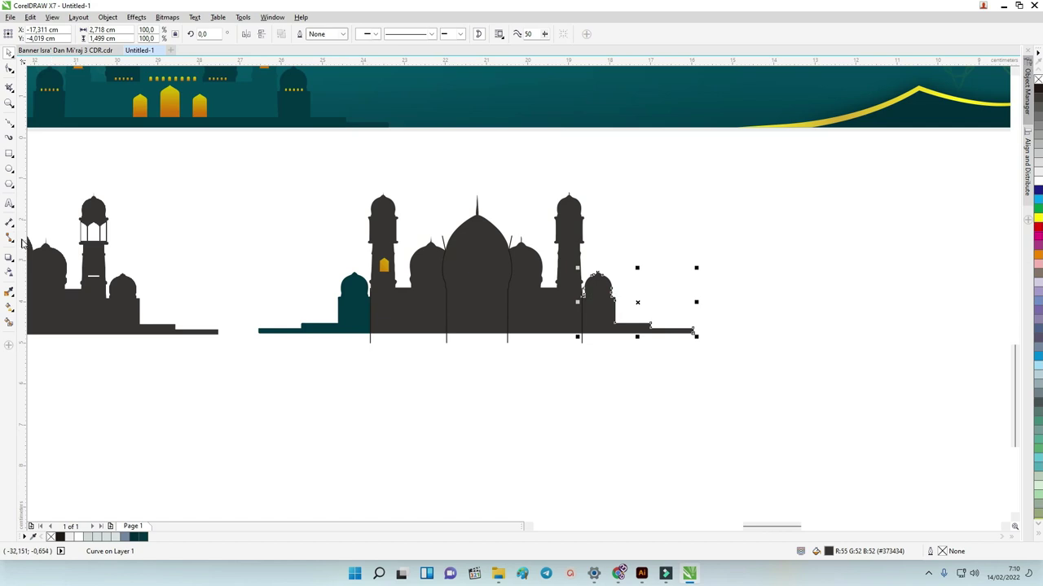
pyautogui.click(140, 537)
pyautogui.click(432, 435)
# Fill the central dome section with the lighter teal sampled from the finished banner's central dome.
pyautogui.click(467, 301)
pyautogui.scroll(-2, 469, 303)
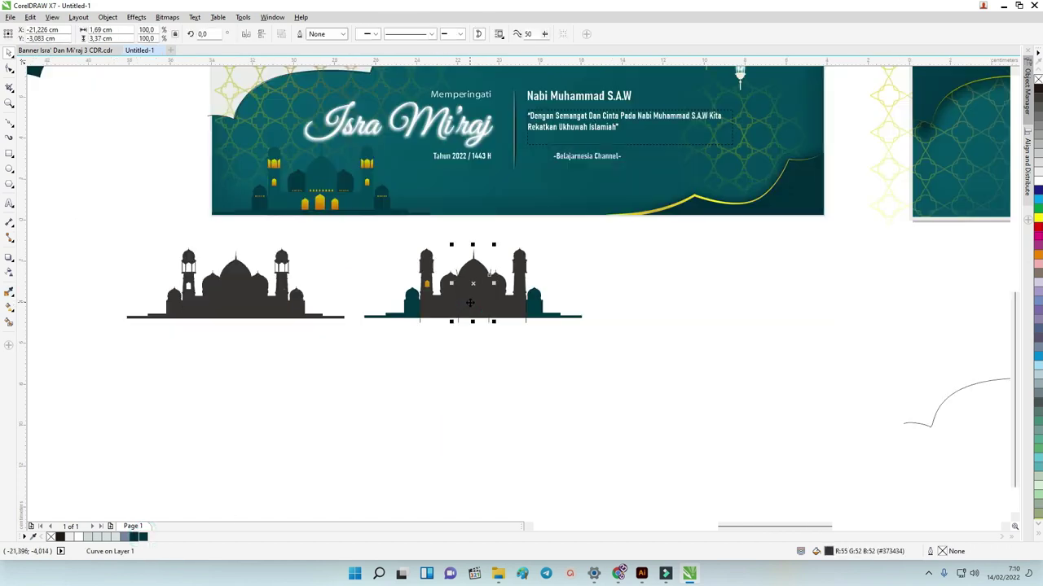
pyautogui.click(9, 292)
pyautogui.click(303, 172)
pyautogui.click(462, 293)
pyautogui.click(9, 52)
pyautogui.click(109, 149)
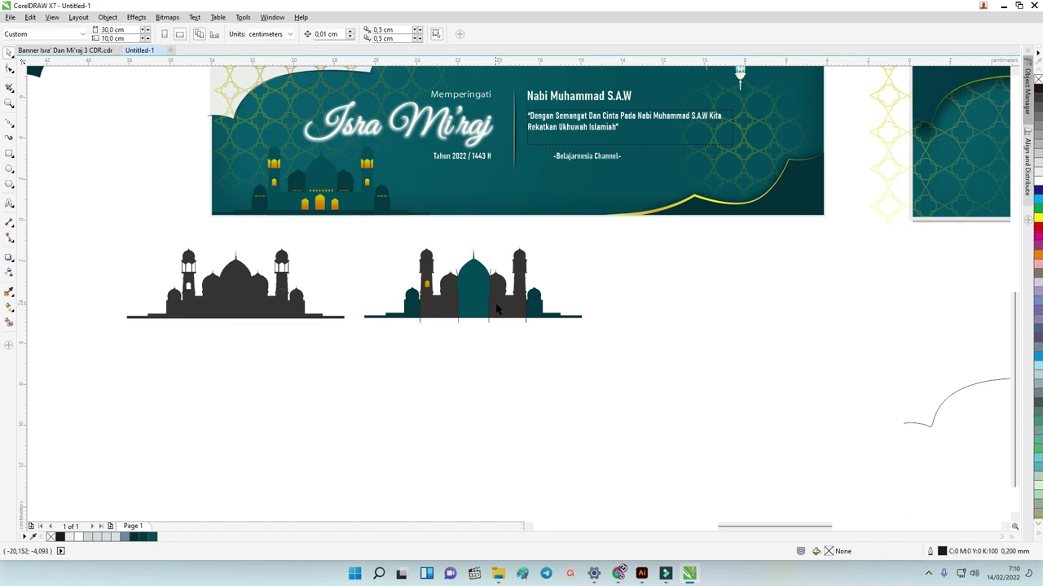
# Compare the coloured mosque sections and the minaret window with the mosque in the finished banner.
pyautogui.scroll(3, 498, 306)
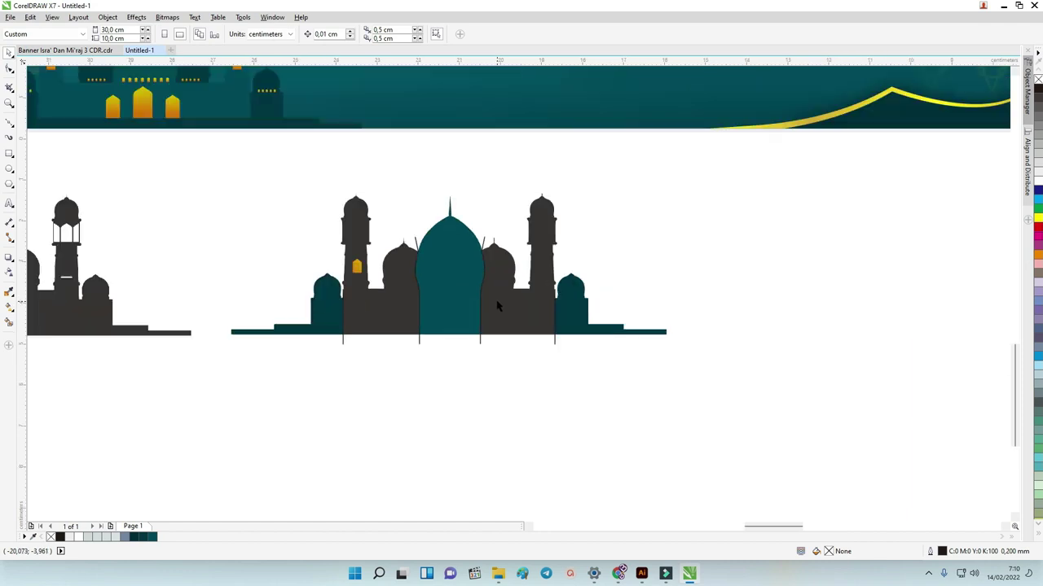
pyautogui.scroll(-3, 498, 306)
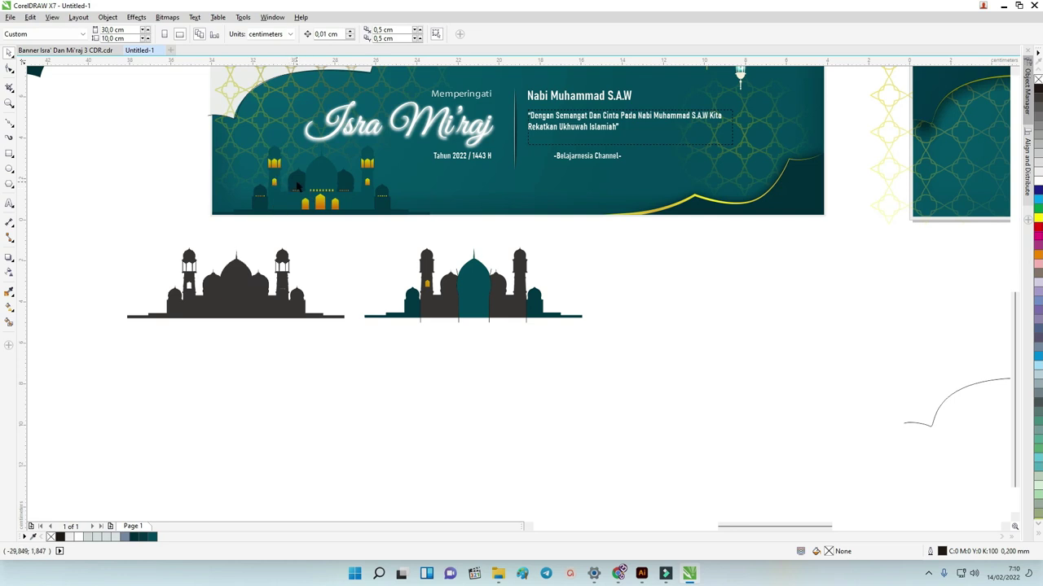
pyautogui.scroll(2, 481, 251)
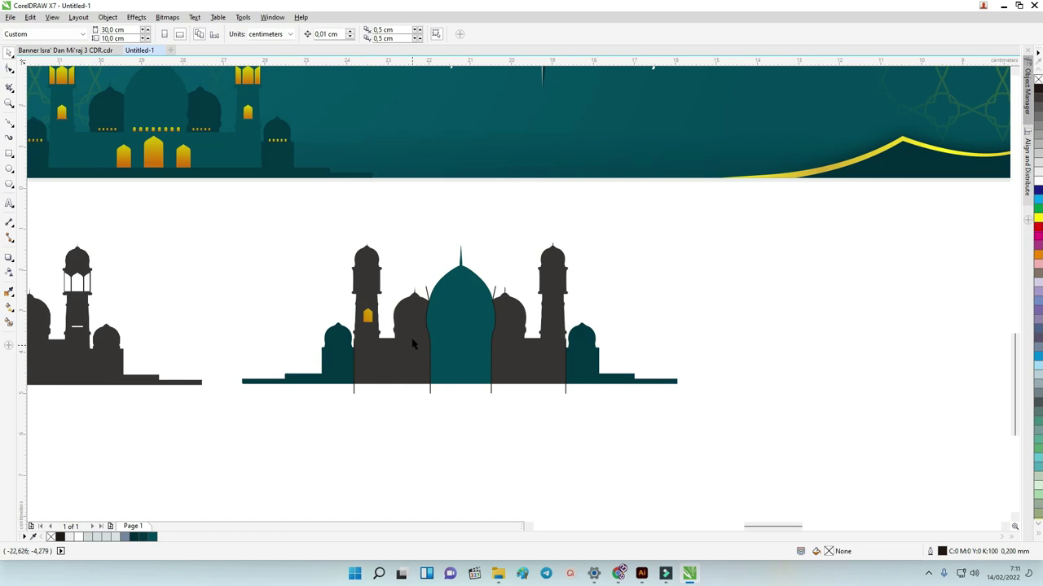
pyautogui.click(366, 318)
pyautogui.scroll(2, 367, 316)
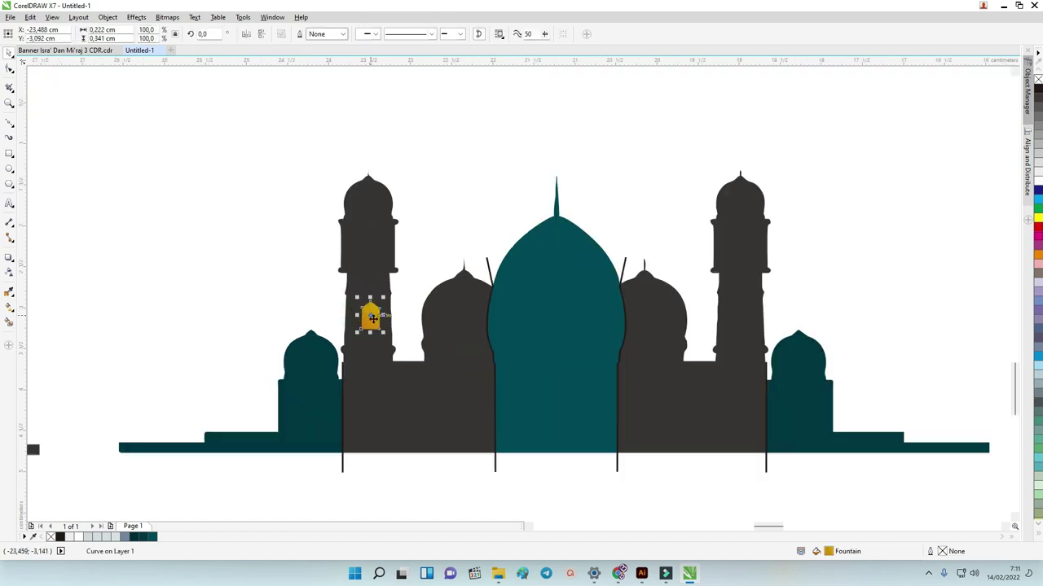
pyautogui.scroll(4, 374, 317)
pyautogui.scroll(-4, 377, 314)
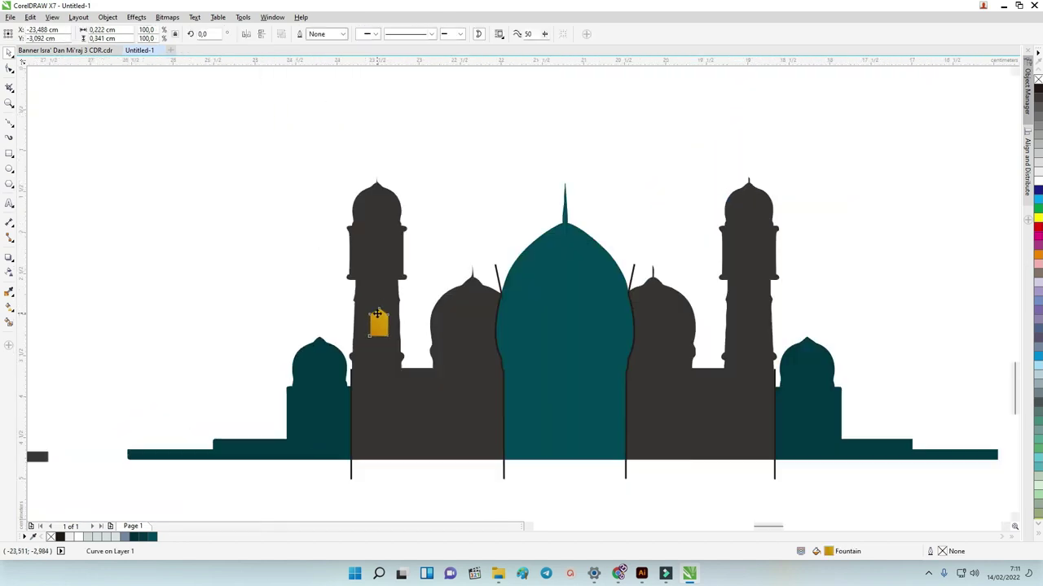
pyautogui.scroll(-2, 377, 313)
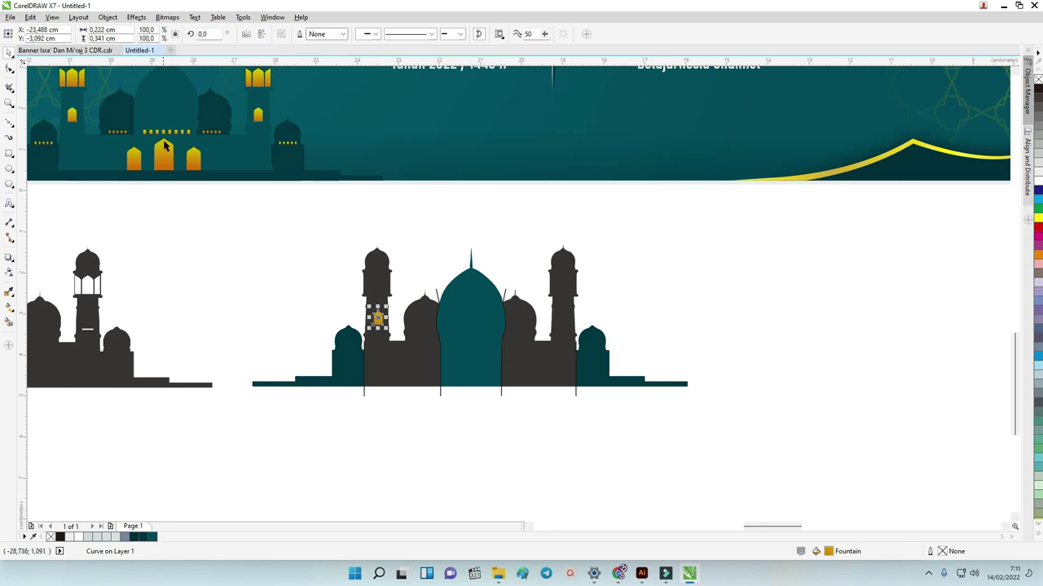
pyautogui.scroll(-4, 163, 141)
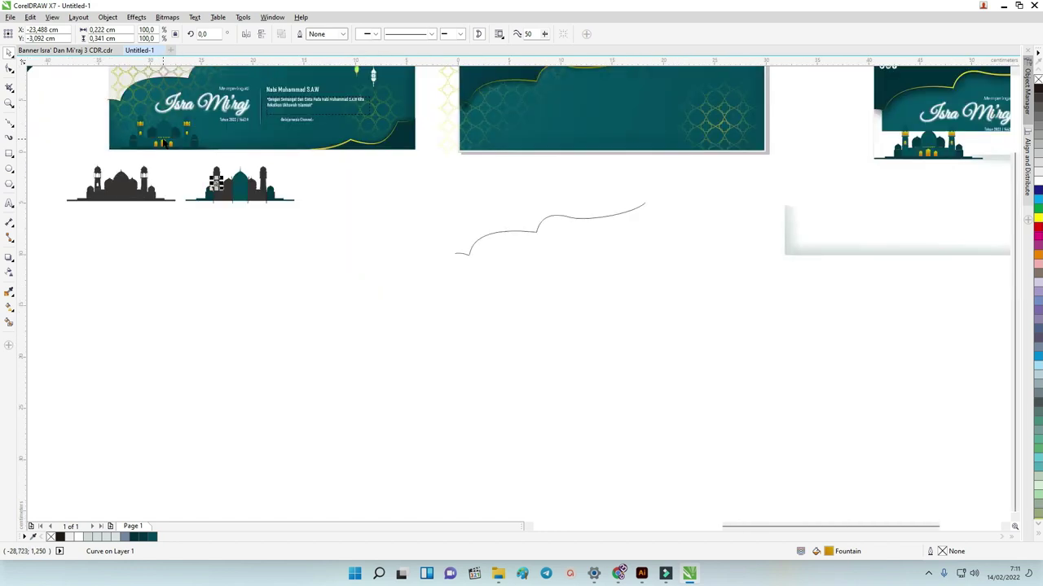
# Try placing the dark lantern image over the banner's hanging lanterns and undo the move.
pyautogui.press('z')
pyautogui.moveTo(279, 190); pyautogui.dragTo(110, 96)
pyautogui.click(9, 53)
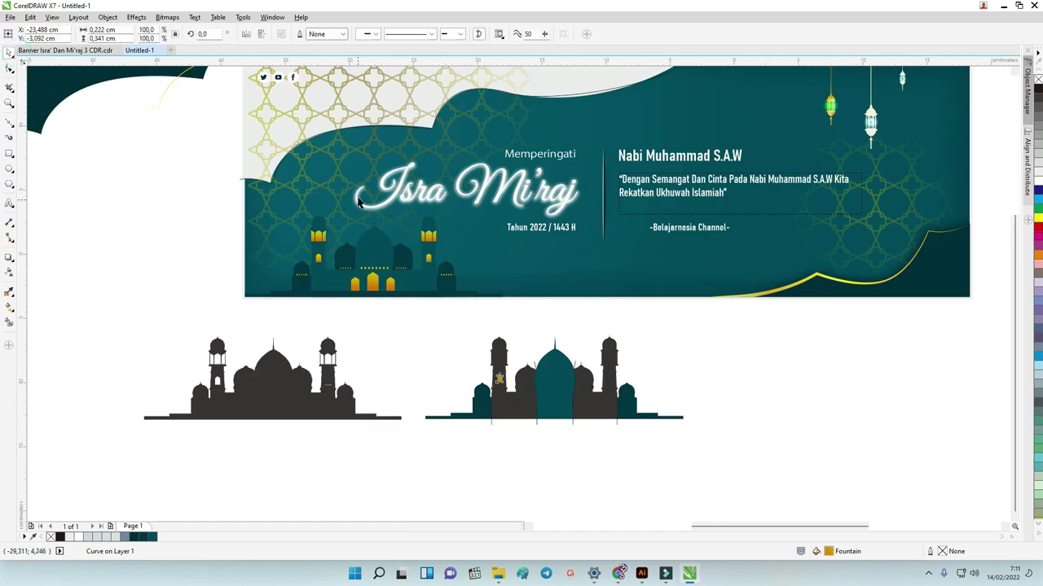
pyautogui.scroll(-3, 358, 199)
pyautogui.moveTo(633, 109); pyautogui.dragTo(503, 111)
pyautogui.scroll(3, 503, 114)
pyautogui.scroll(-3, 504, 120)
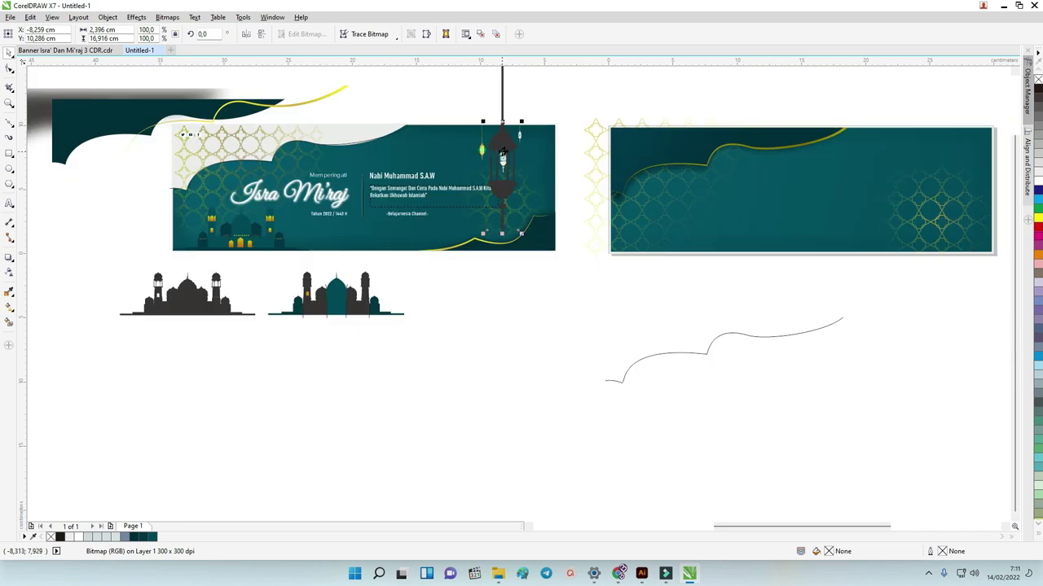
pyautogui.hotkey('ctrl', 'z')
# Move the dark lantern image to the banner's right edge and convert it to a vector curve with Quick Trace.
pyautogui.scroll(3, 508, 145)
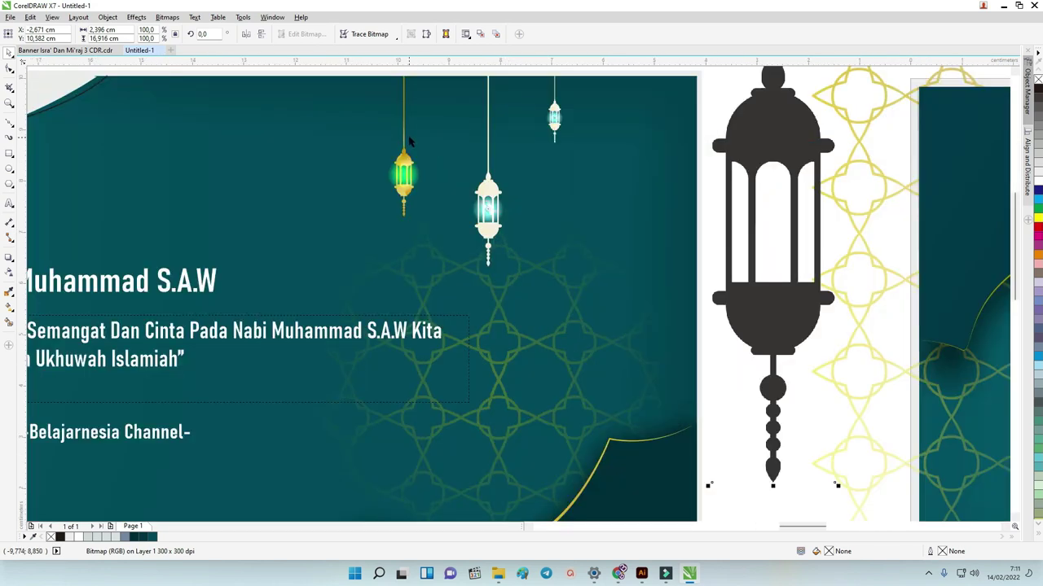
pyautogui.scroll(-3, 778, 137)
pyautogui.moveTo(784, 131); pyautogui.dragTo(760, 144)
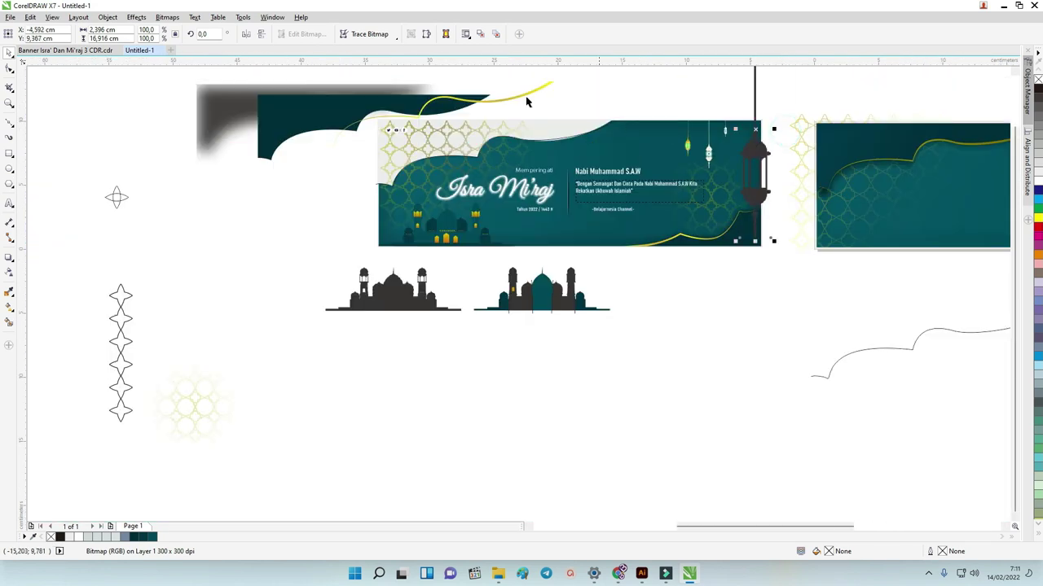
pyautogui.click(369, 33)
pyautogui.click(377, 47)
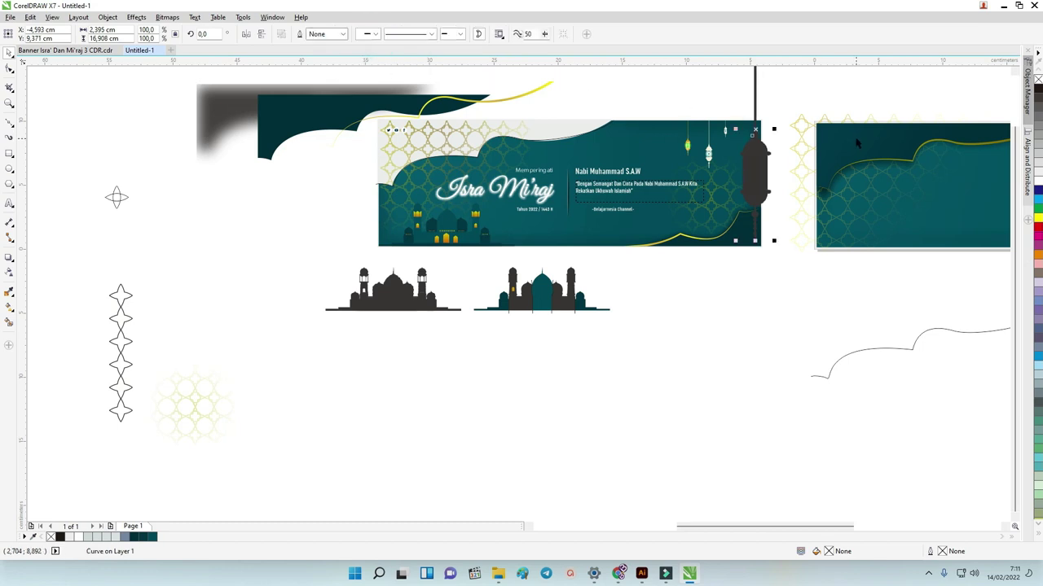
# Separate the traced lantern from its source image, placing the original image below the banner and the silhouette on the banner.
pyautogui.moveTo(759, 166)
pyautogui.mouseDown()
pyautogui.moveTo(749, 308)
pyautogui.moveTo(729, 308)
pyautogui.mouseUp()
pyautogui.rightClick(730, 307)
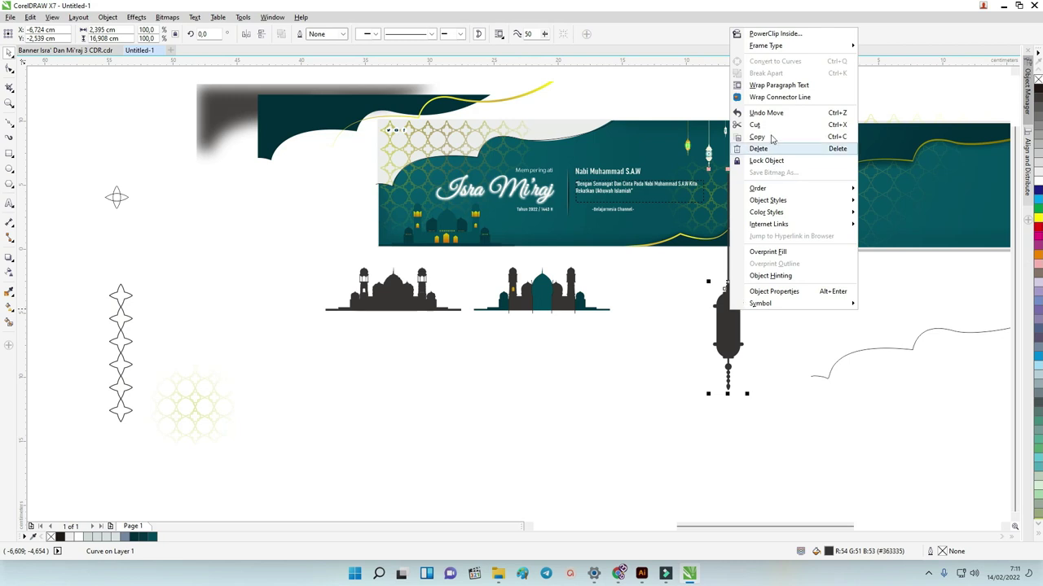
pyautogui.click(806, 363)
pyautogui.moveTo(726, 302)
pyautogui.mouseDown()
pyautogui.moveTo(709, 139)
pyautogui.moveTo(738, 266)
pyautogui.mouseUp()
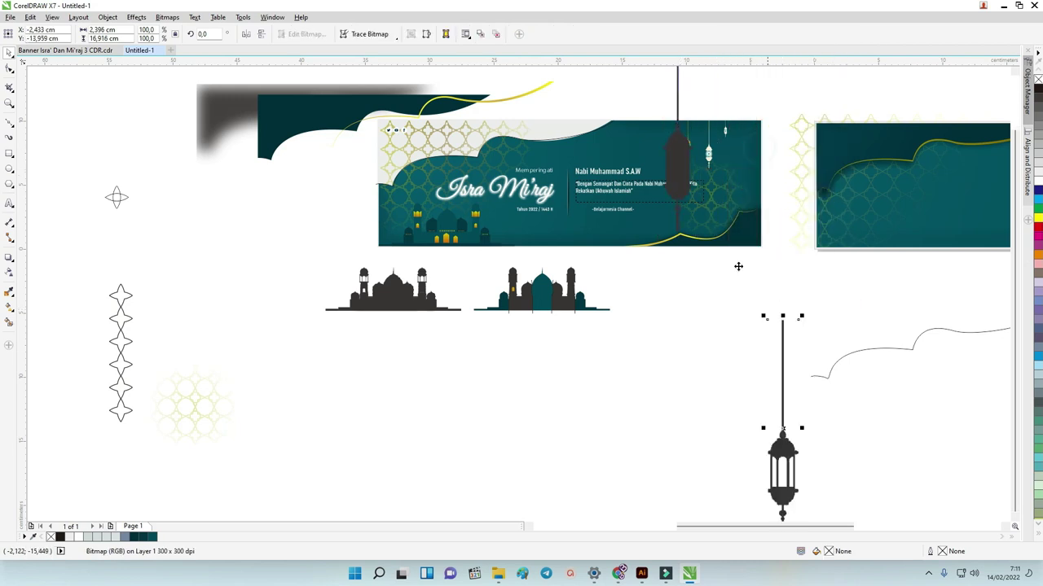
# Scale the traced lantern silhouette to 52.7% and position it near the banner's hanging lanterns.
pyautogui.click(680, 167)
pyautogui.scroll(-2, 681, 171)
pyautogui.moveTo(691, 90); pyautogui.dragTo(676, 180)
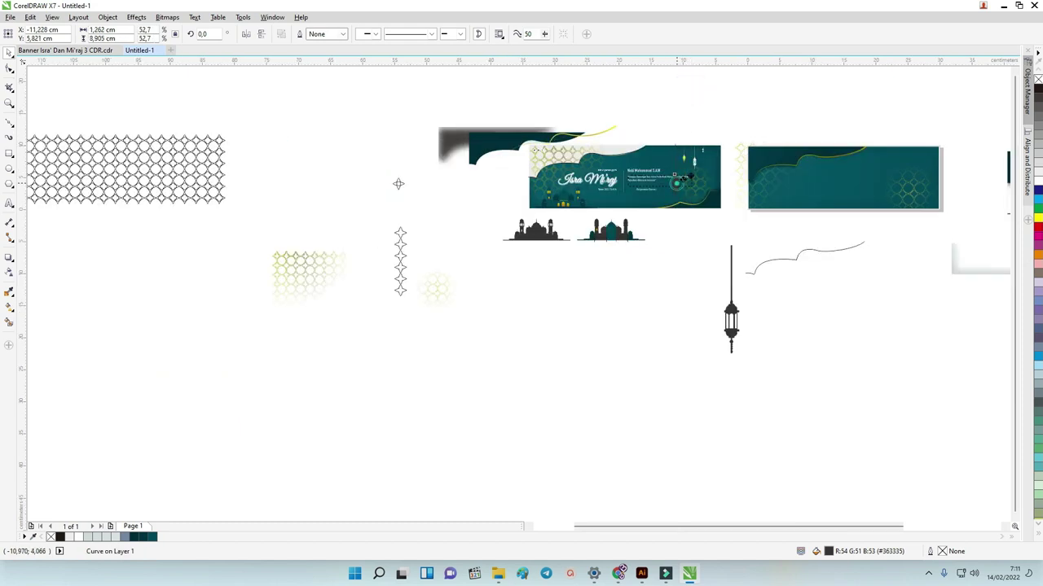
# Move the lantern silhouette closer to the white hanging lantern and draw a window rectangle about 0.46 × 1.49 cm inside its body.
pyautogui.scroll(5, 720, 158)
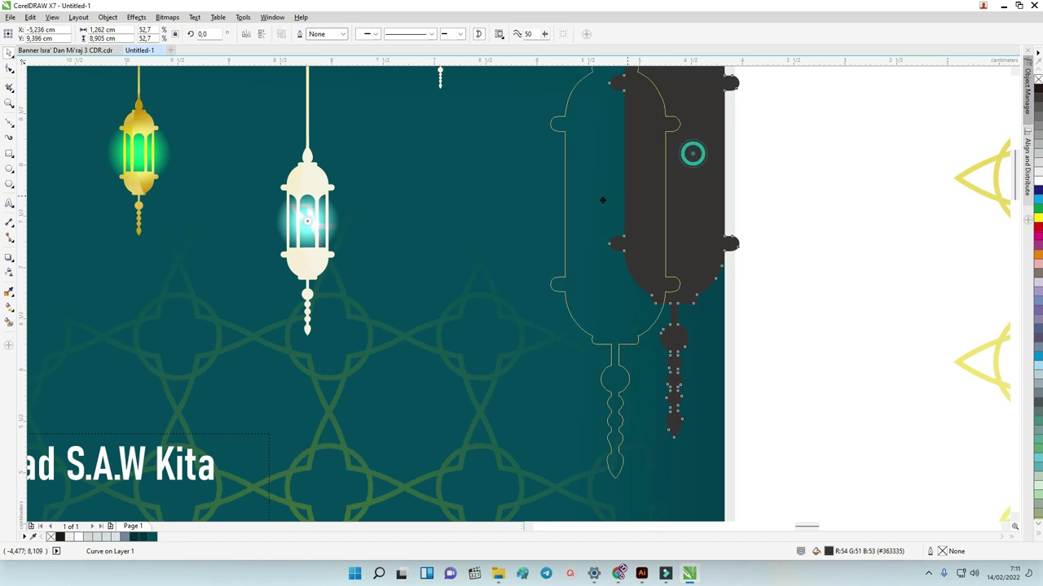
pyautogui.moveTo(603, 200); pyautogui.dragTo(463, 242)
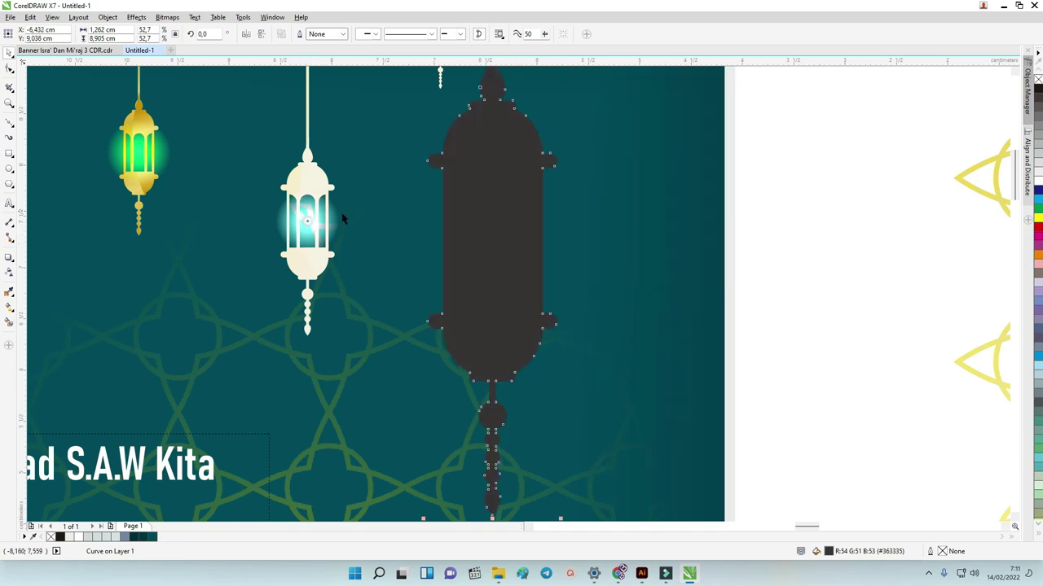
pyautogui.click(8, 153)
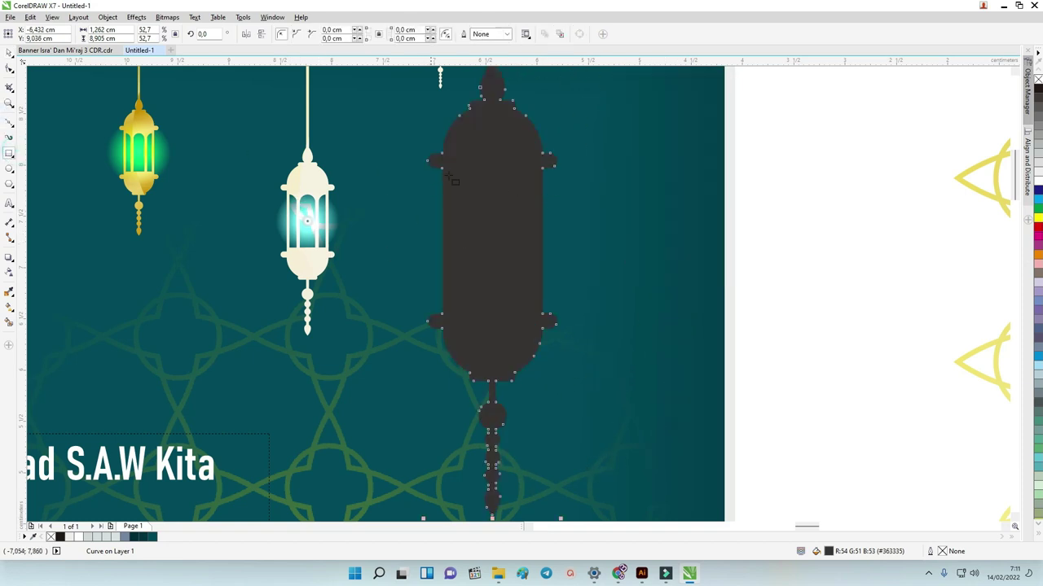
pyautogui.moveTo(468, 165); pyautogui.dragTo(516, 315)
# Round the window rectangle's two upper corners to 0.23 cm and duplicate the arch across the silhouette's right edge.
pyautogui.click(10, 68)
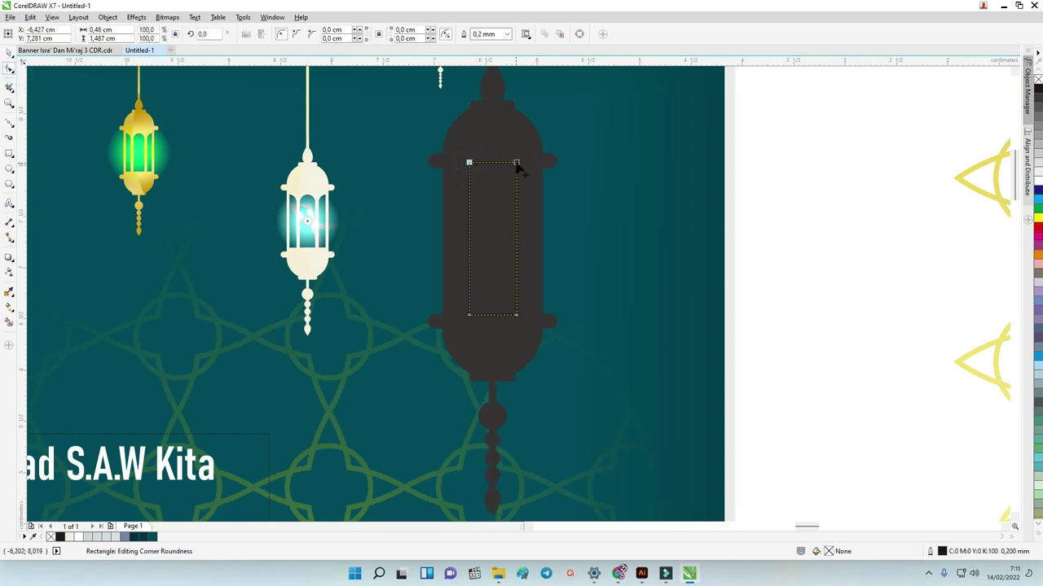
pyautogui.moveTo(517, 163); pyautogui.dragTo(516, 193)
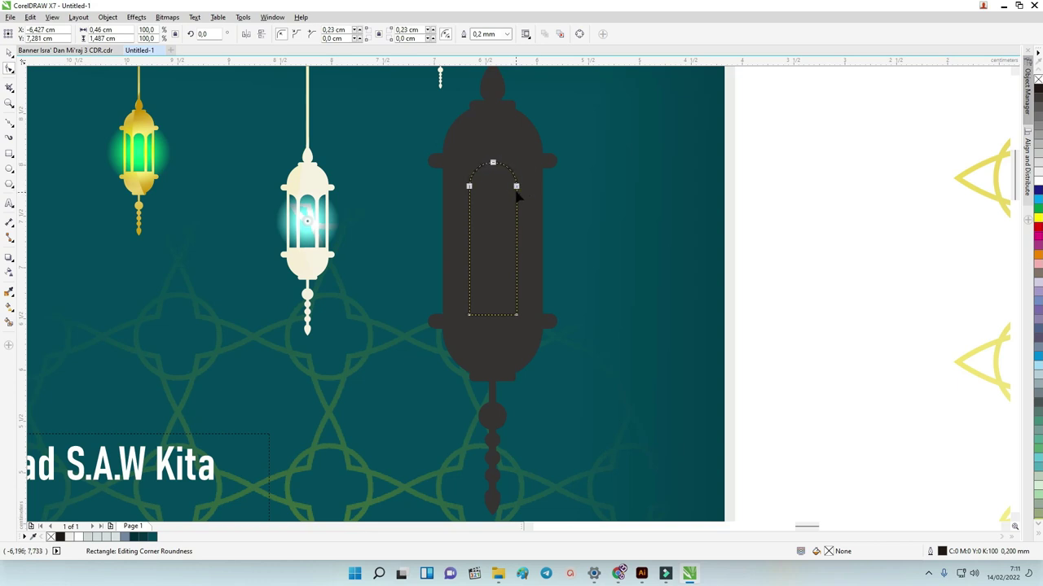
pyautogui.click(9, 51)
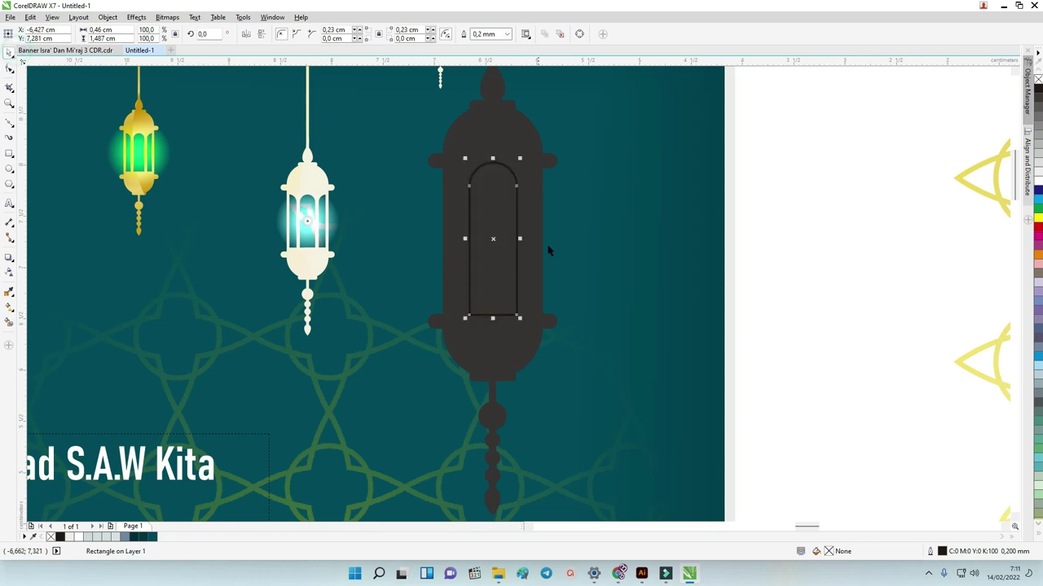
pyautogui.moveTo(516, 212); pyautogui.dragTo(574, 212)
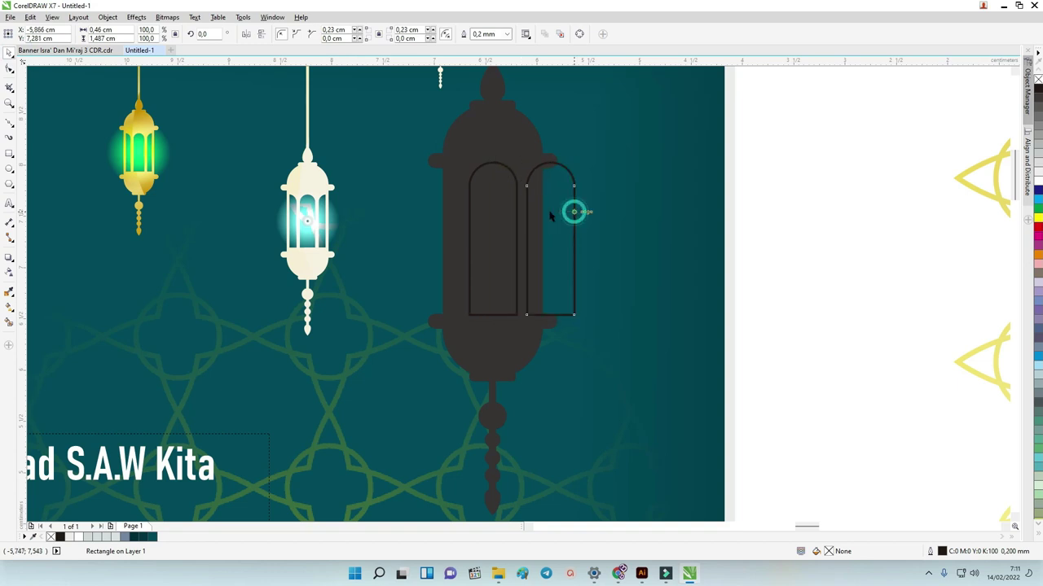
pyautogui.click(733, 214)
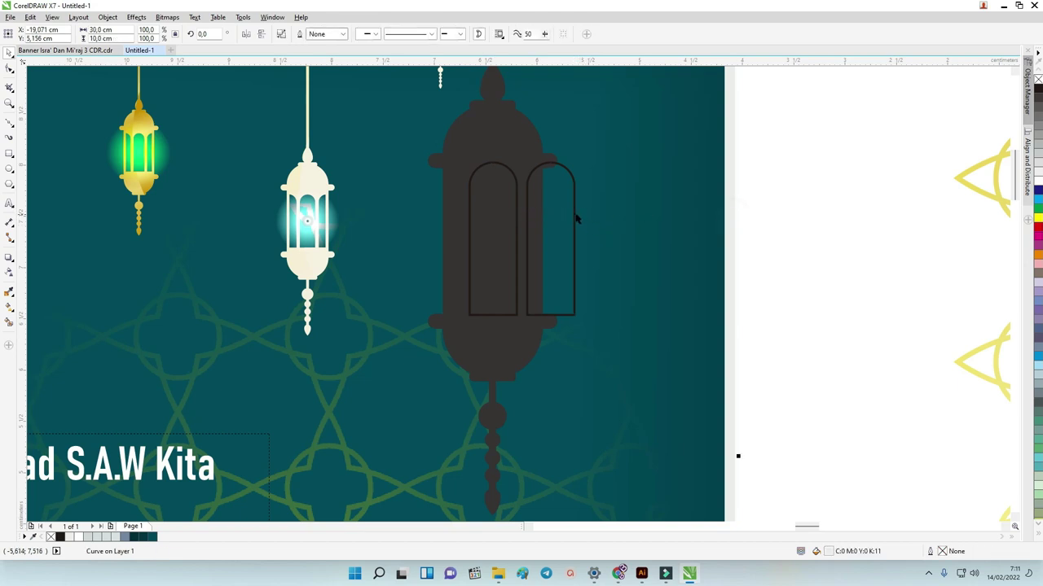
pyautogui.click(574, 210)
pyautogui.moveTo(574, 210); pyautogui.dragTo(458, 214)
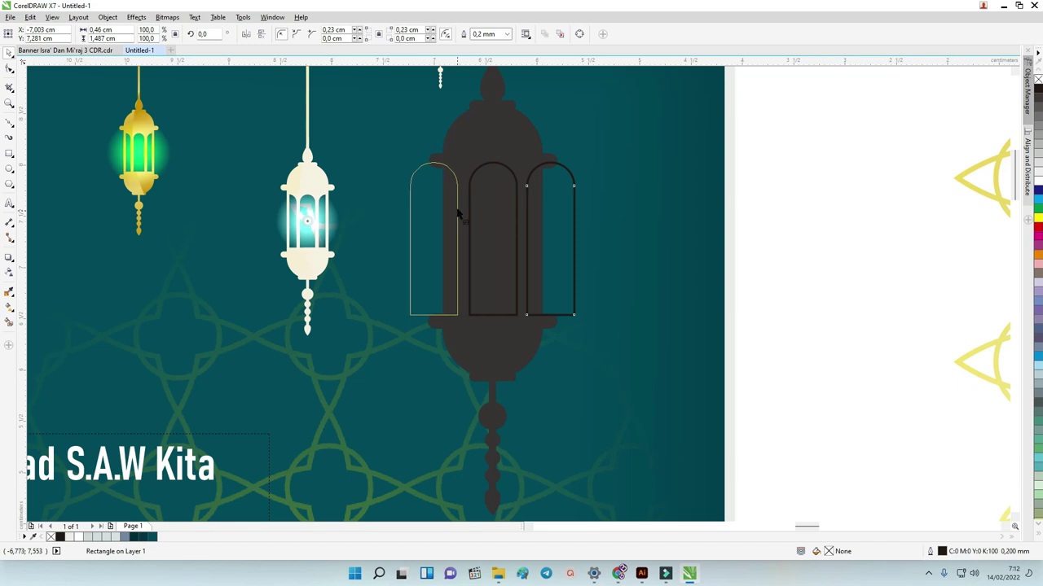
pyautogui.click(745, 212)
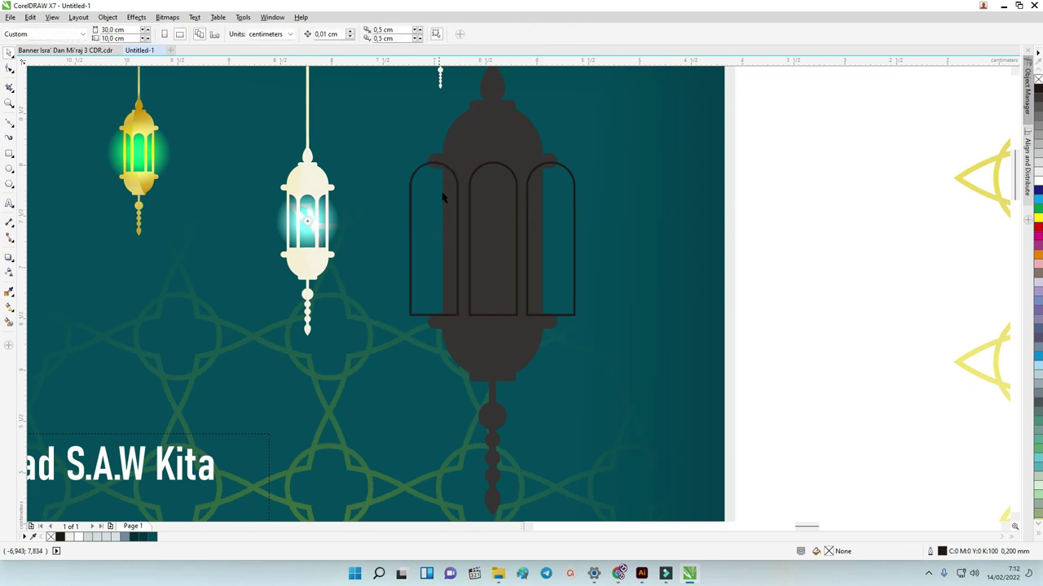
pyautogui.click(458, 191)
pyautogui.press('Delete')
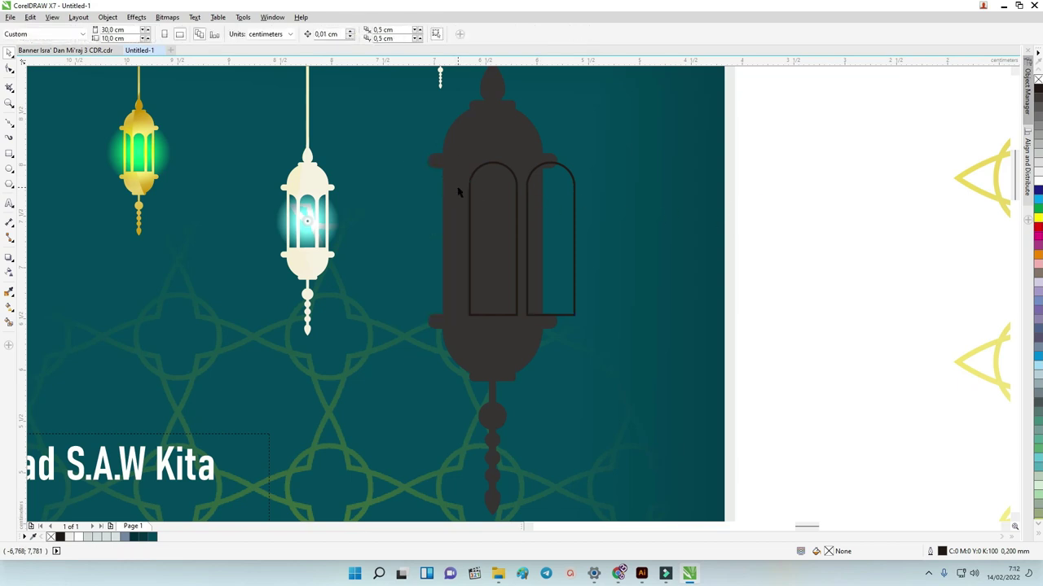
# Draw a vertical straight line about 2.19 cm long through the right arch and align it with the silhouette's right body edge.
pyautogui.click(9, 122)
pyautogui.click(40, 136)
pyautogui.moveTo(542, 154); pyautogui.dragTo(540, 379)
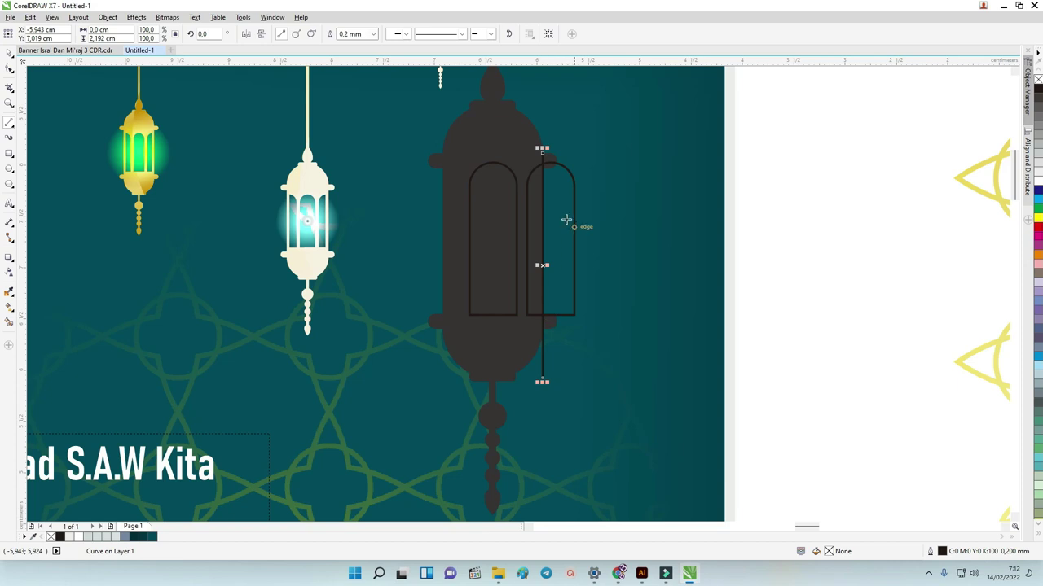
pyautogui.scroll(2, 542, 213)
pyautogui.click(10, 51)
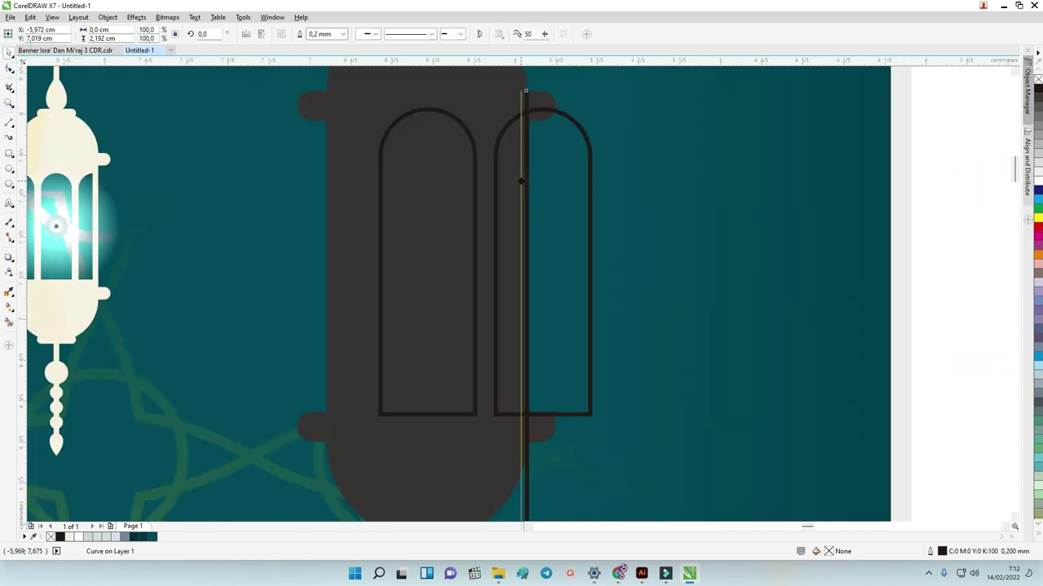
pyautogui.scroll(-2, 510, 195)
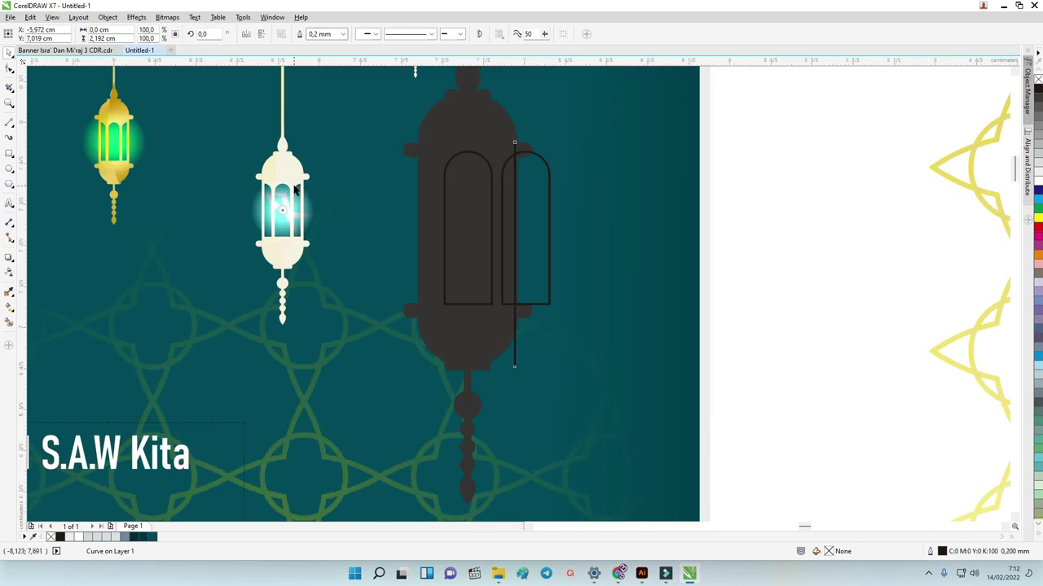
pyautogui.scroll(2, 300, 187)
pyautogui.scroll(-2, 710, 183)
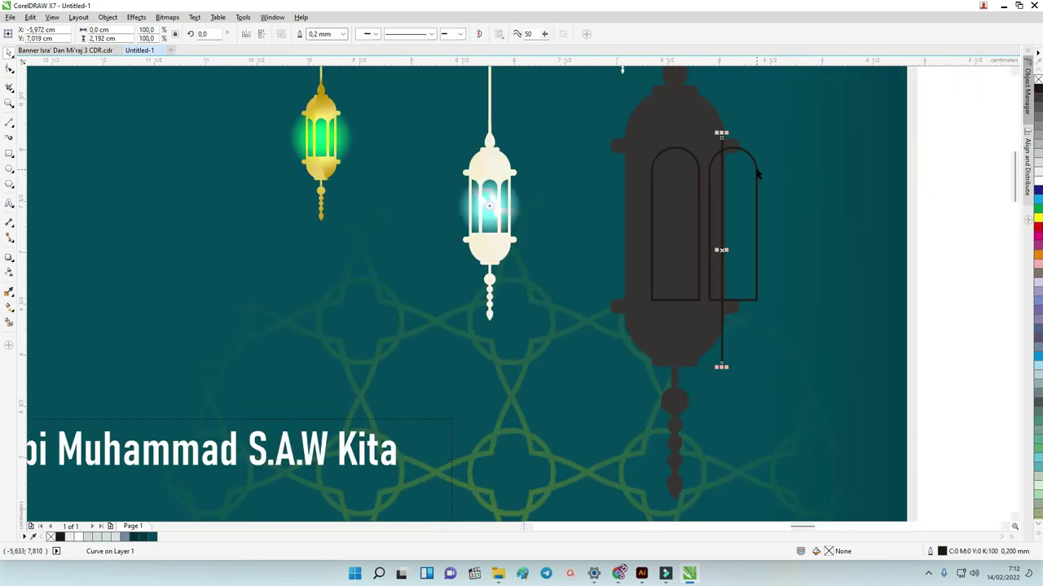
# Use Smart Fill to create dark teal (#002D39) panes from the centre arch and the part of the right arch inside the silhouette.
pyautogui.keyDown('shift'); pyautogui.click(758, 173); pyautogui.keyUp('shift')
pyautogui.keyDown('shift'); pyautogui.click(691, 159); pyautogui.keyUp('shift')
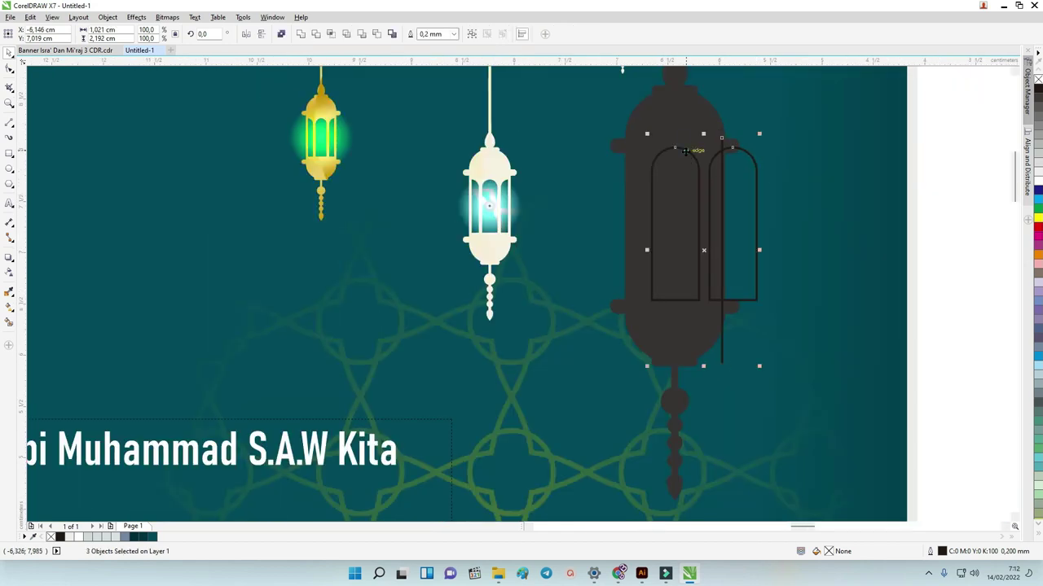
pyautogui.click(9, 322)
pyautogui.click(686, 232)
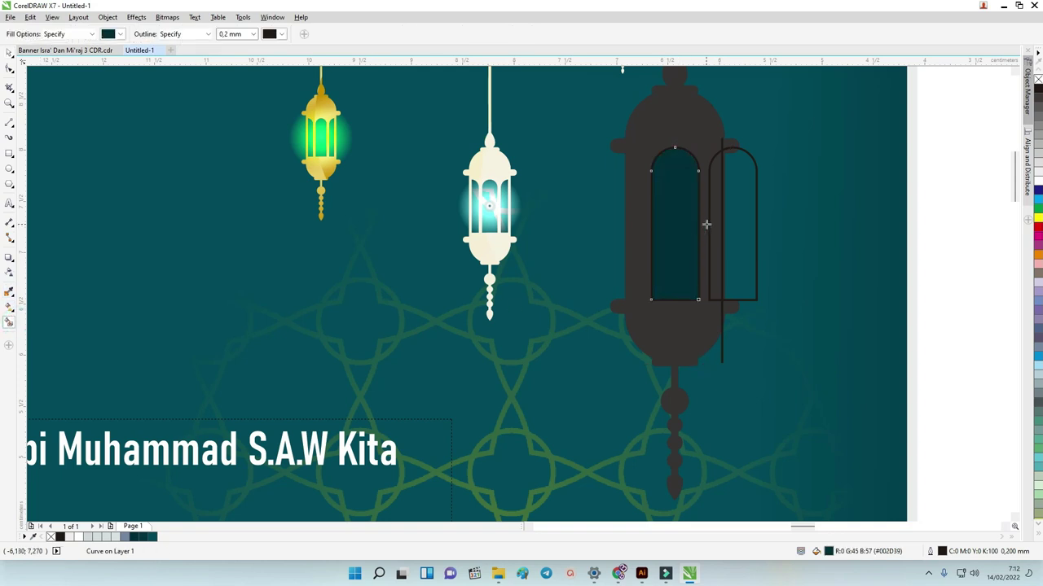
pyautogui.click(712, 219)
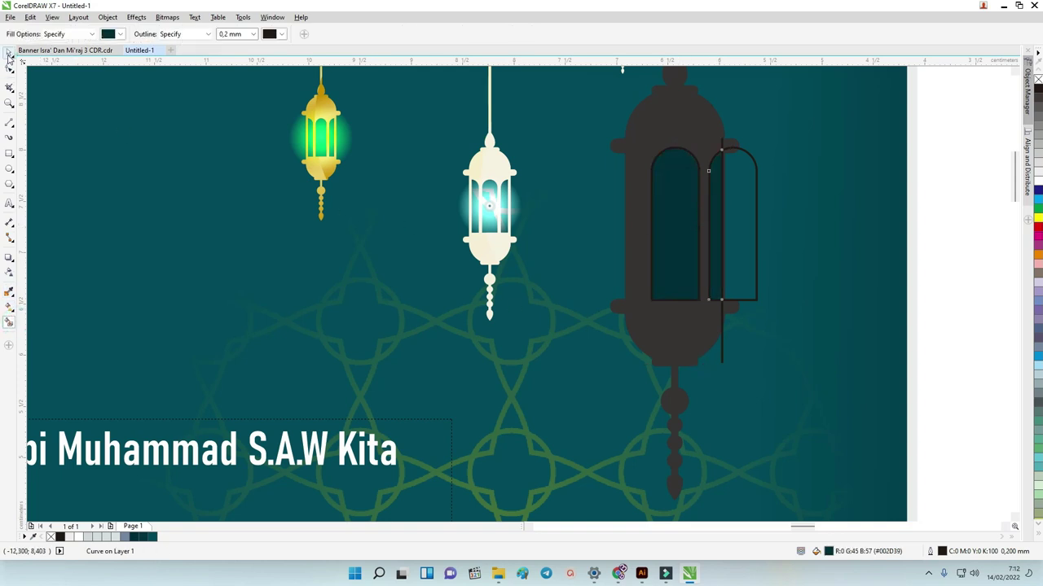
# Delete the right arch outline and the vertical guide line, keeping the filled panes.
pyautogui.click(9, 51)
pyautogui.click(860, 192)
pyautogui.click(756, 189)
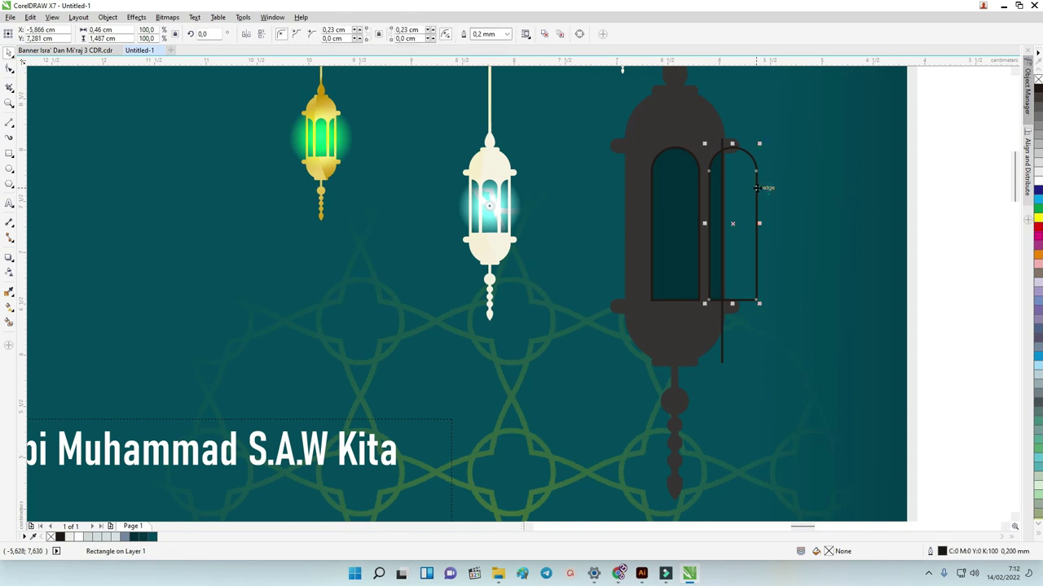
pyautogui.press('Delete')
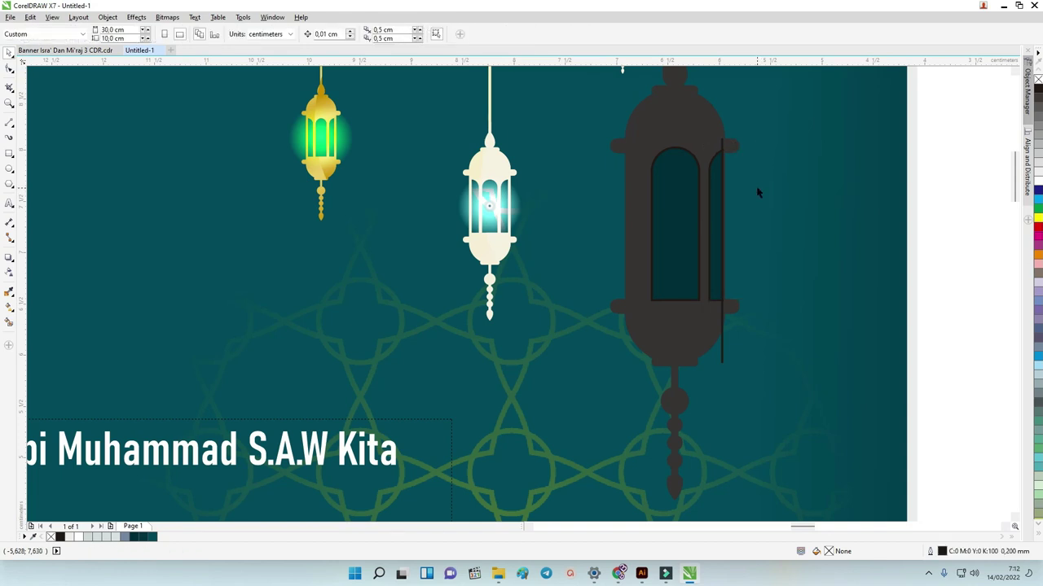
pyautogui.click(724, 145)
pyautogui.press('Delete')
# Duplicate the narrow right pane to the lantern's left side and mirror it horizontally.
pyautogui.click(668, 178)
pyautogui.keyDown('shift'); pyautogui.click(717, 181); pyautogui.keyUp('shift')
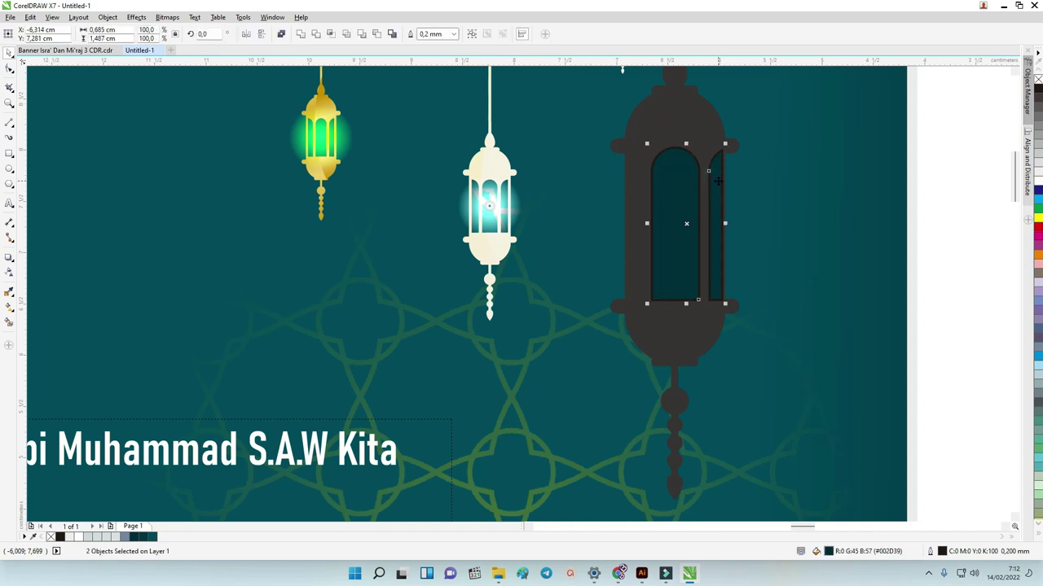
pyautogui.keyDown('shift'); pyautogui.click(705, 142); pyautogui.keyUp('shift')
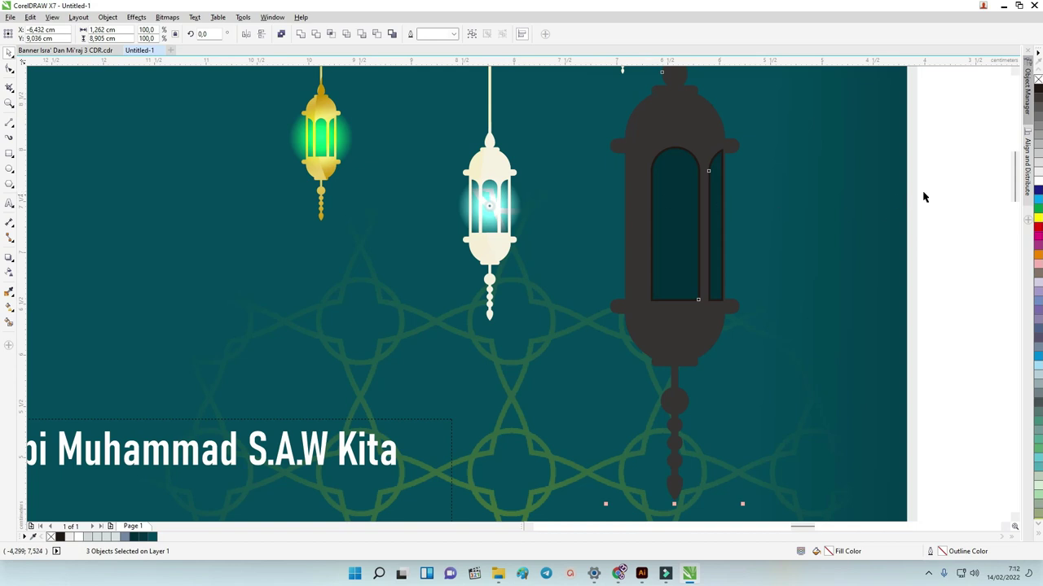
pyautogui.click(719, 179)
pyautogui.moveTo(669, 179); pyautogui.dragTo(641, 180)
pyautogui.click(244, 33)
pyautogui.click(260, 34)
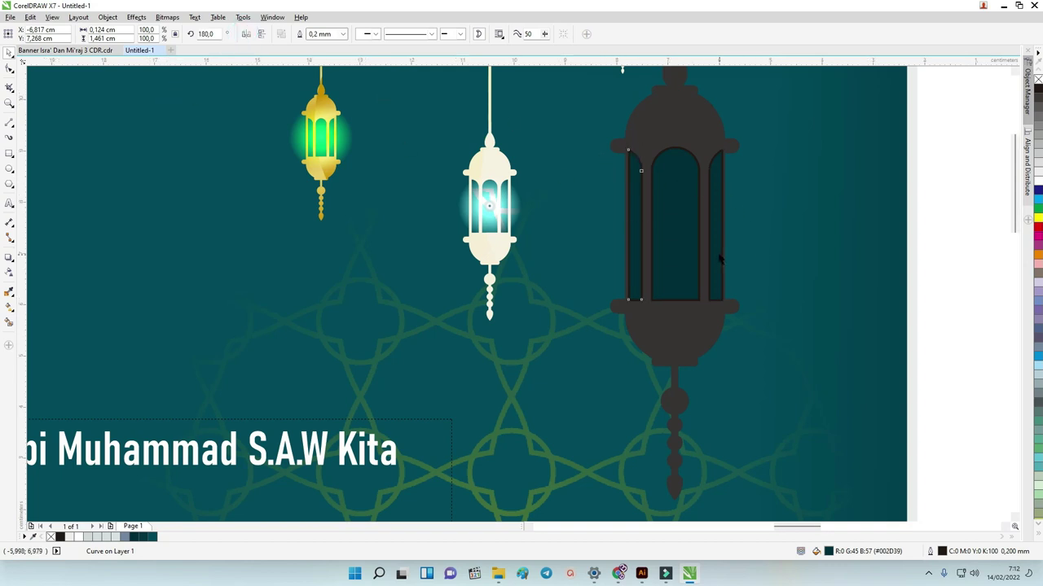
# Group the two narrow side panes of the lantern.
pyautogui.scroll(-3, 759, 242)
pyautogui.scroll(3, 692, 227)
pyautogui.click(751, 208)
pyautogui.keyDown('shift'); pyautogui.click(668, 202); pyautogui.keyUp('shift')
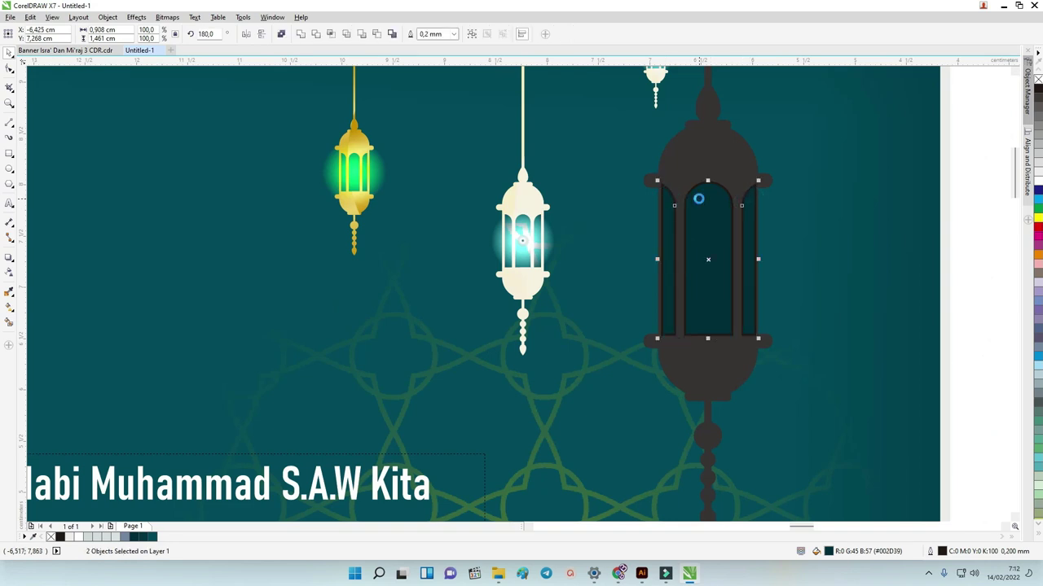
pyautogui.hotkey('ctrl', 'g')
pyautogui.hotkey('ctrl', 'z')
pyautogui.keyDown('shift'); pyautogui.click(728, 162); pyautogui.keyUp('shift')
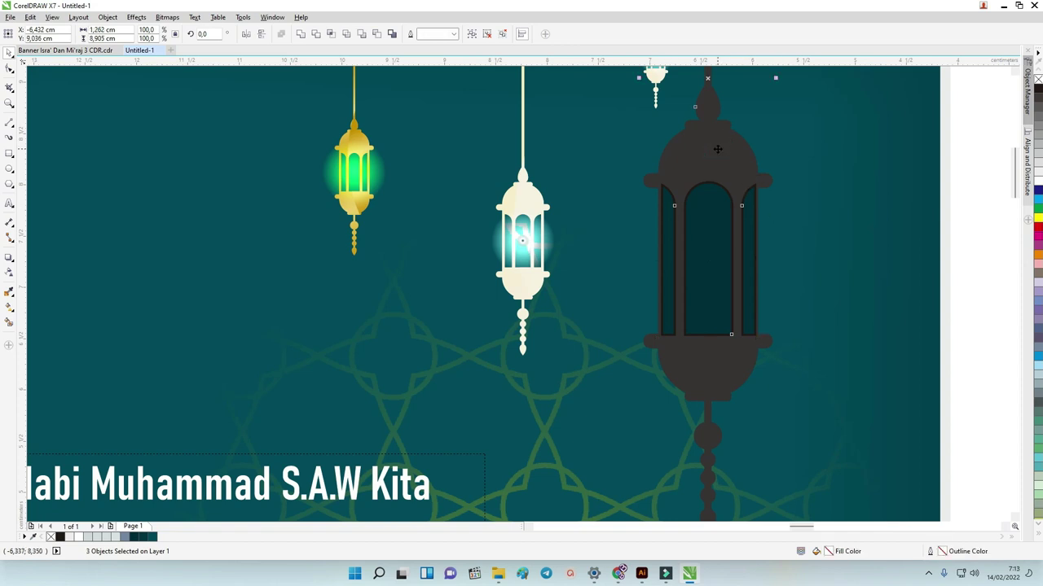
pyautogui.scroll(-3, 737, 155)
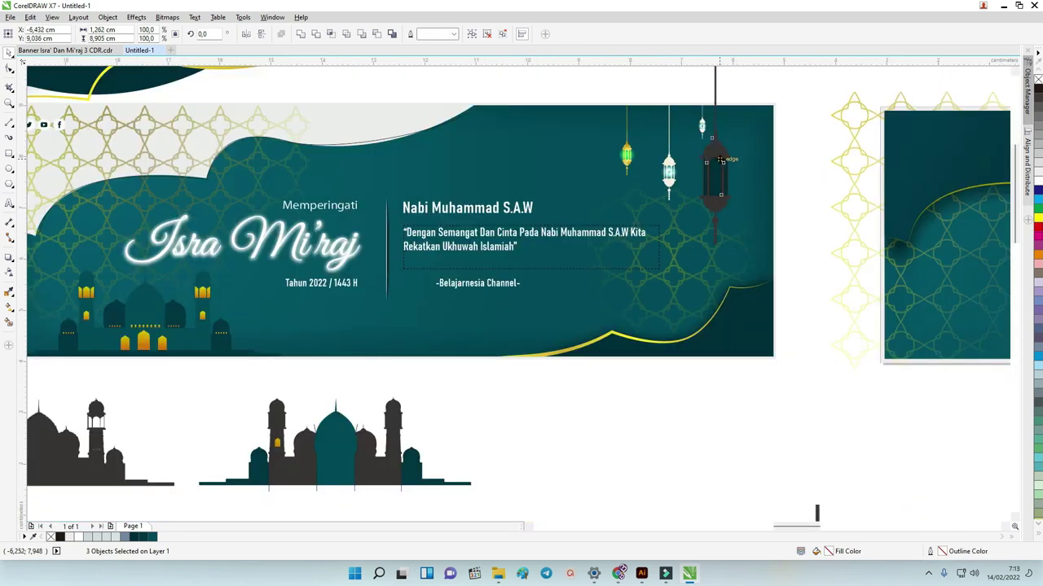
pyautogui.scroll(3, 737, 154)
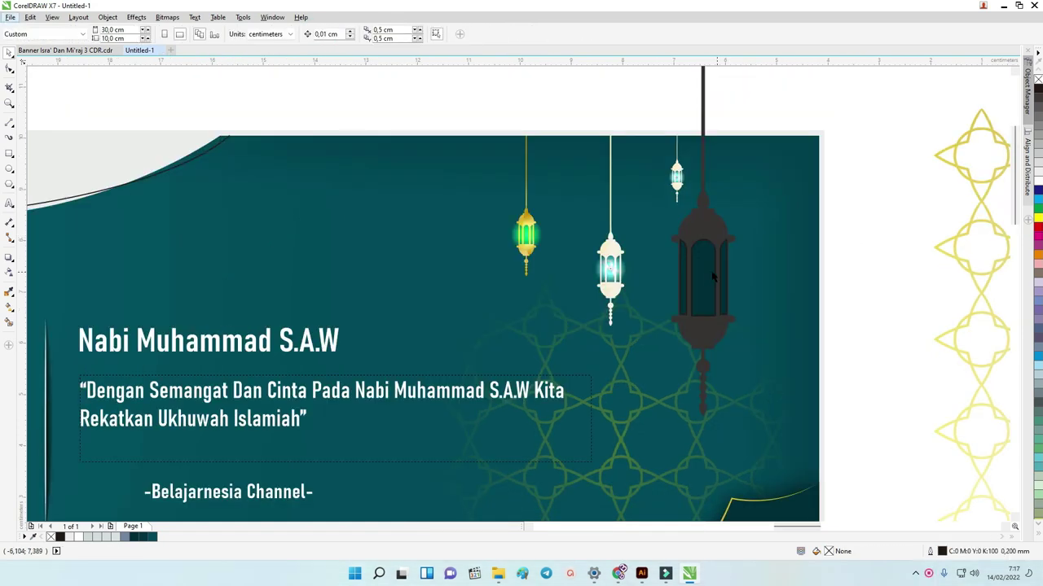
pyautogui.hotkey('ctrl', 'v')
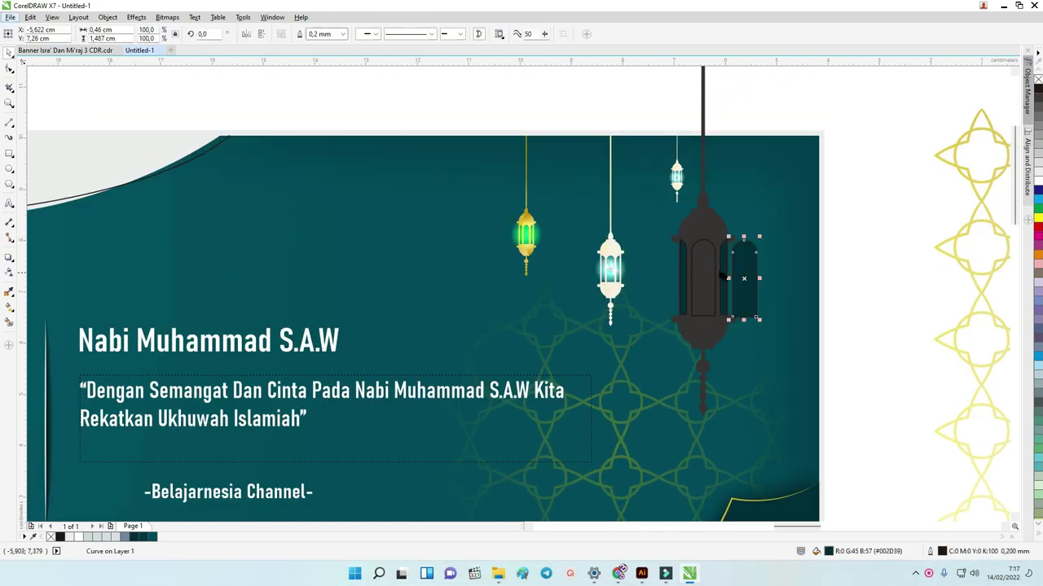
pyautogui.click(692, 268)
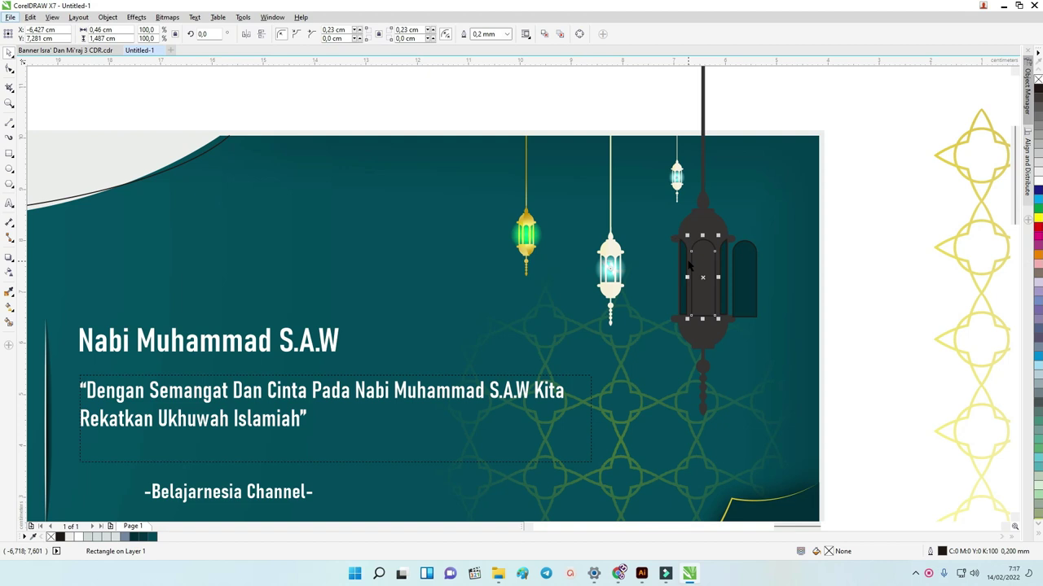
pyautogui.moveTo(743, 269); pyautogui.dragTo(702, 255)
# Trim the dark centre pane's shape out of the lantern silhouette.
pyautogui.keyDown('shift'); pyautogui.click(701, 235); pyautogui.keyUp('shift')
pyautogui.scroll(2, 702, 235)
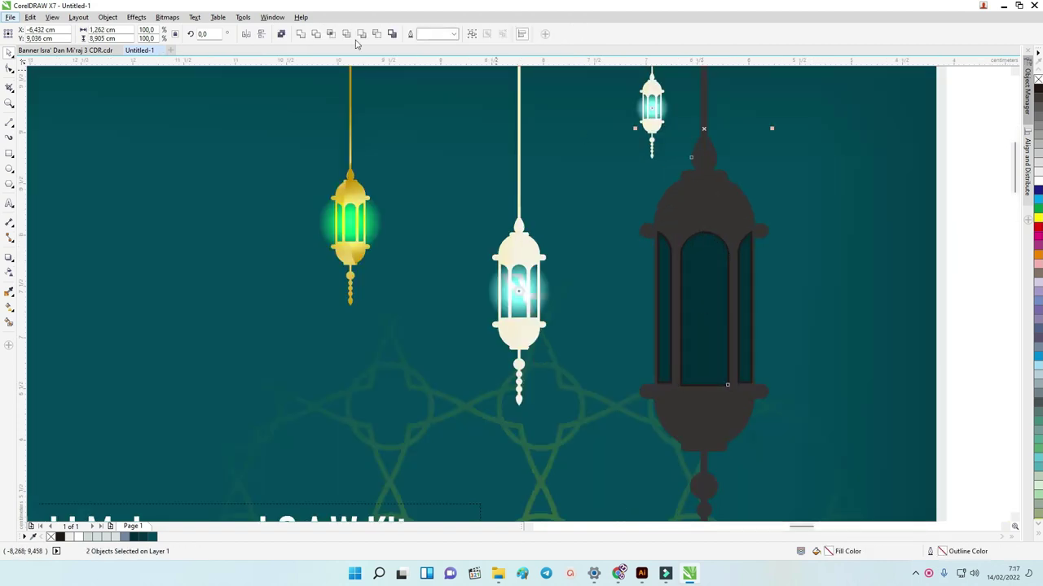
pyautogui.click(316, 34)
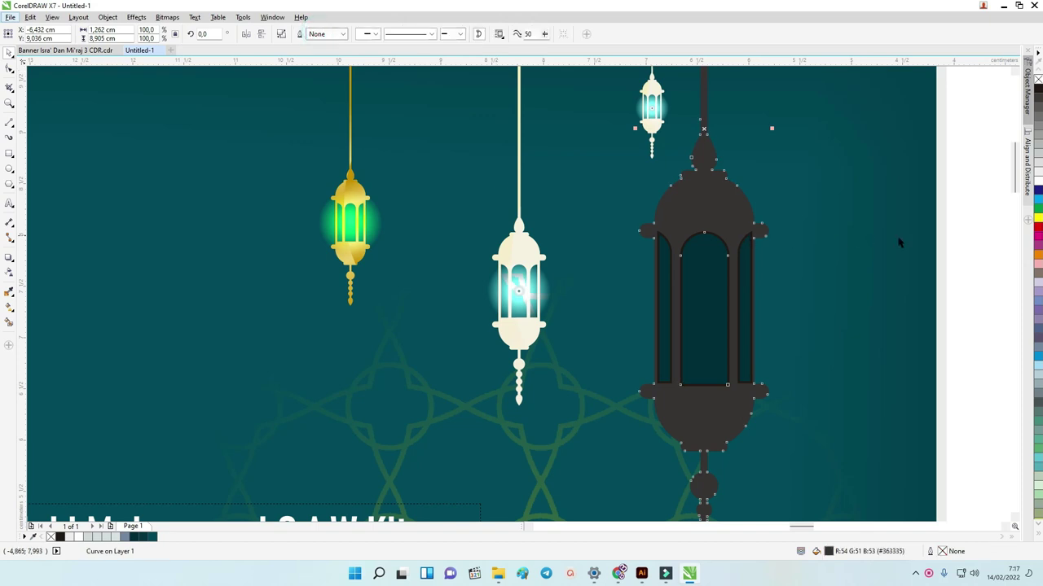
pyautogui.click(980, 228)
# Move the dark centre pane and the leftover arch outline off the lantern to the free area on its right.
pyautogui.scroll(-2, 729, 203)
pyautogui.moveTo(717, 245); pyautogui.dragTo(773, 240)
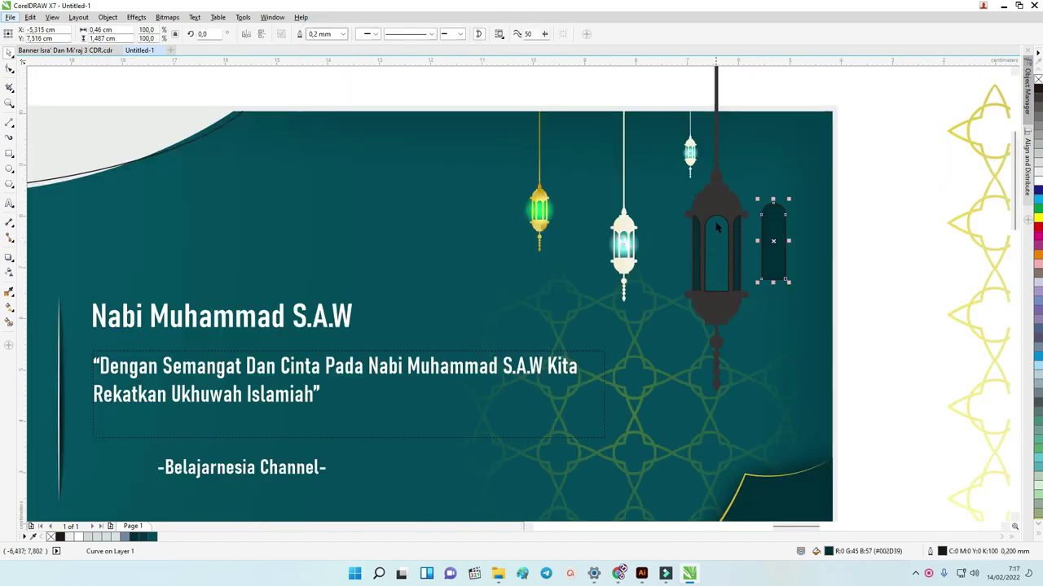
pyautogui.click(714, 226)
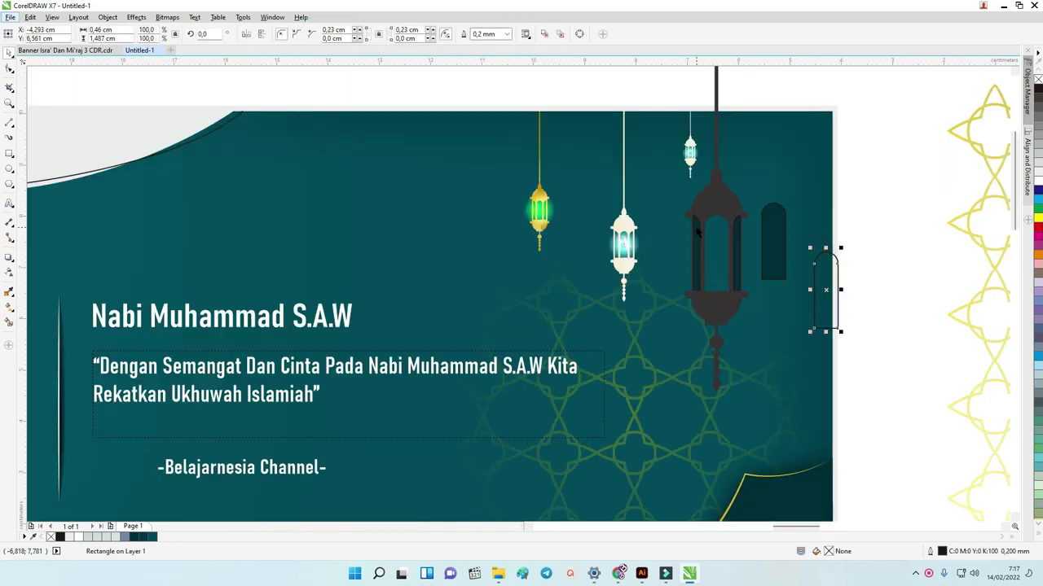
# Trim the grouped side panes out of the lantern silhouette and move the group to the lantern's right.
pyautogui.click(697, 229)
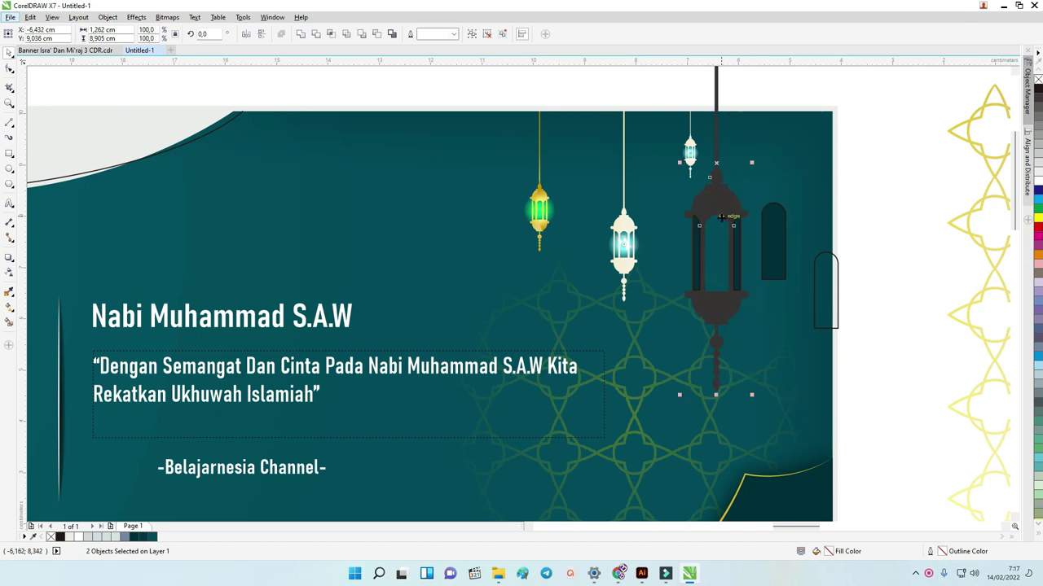
pyautogui.click(867, 205)
pyautogui.click(737, 227)
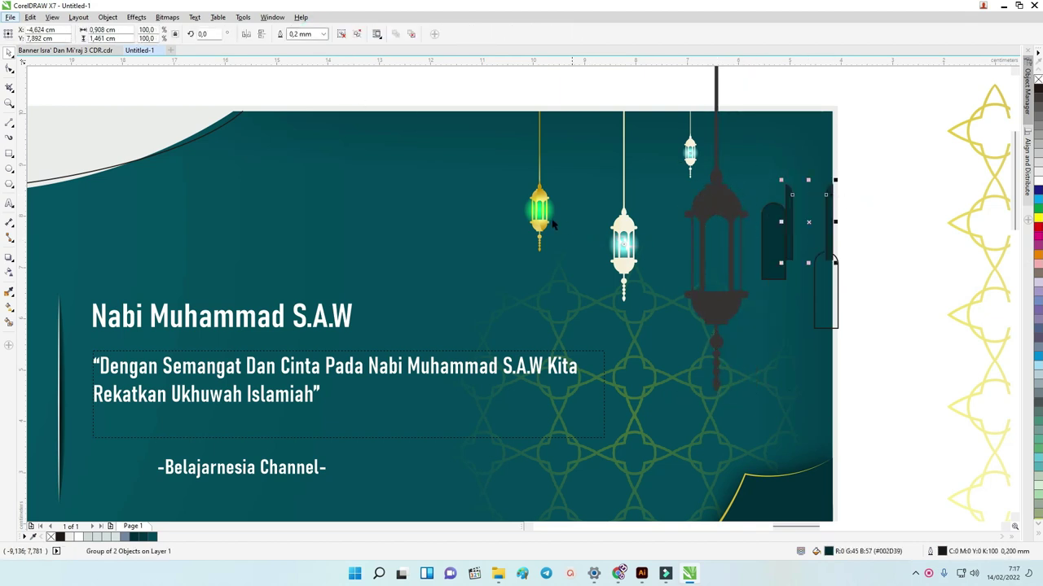
# Shift the large dark lantern slightly to the left and draw a circle about 1.2 cm in diameter over its window opening.
pyautogui.scroll(3, 546, 221)
pyautogui.scroll(-2, 523, 187)
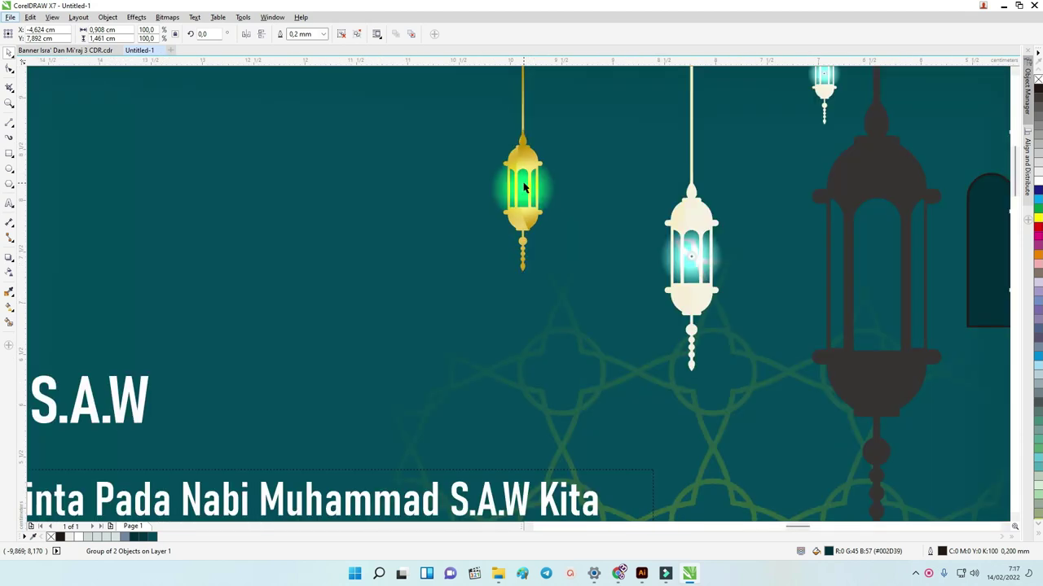
pyautogui.click(906, 221)
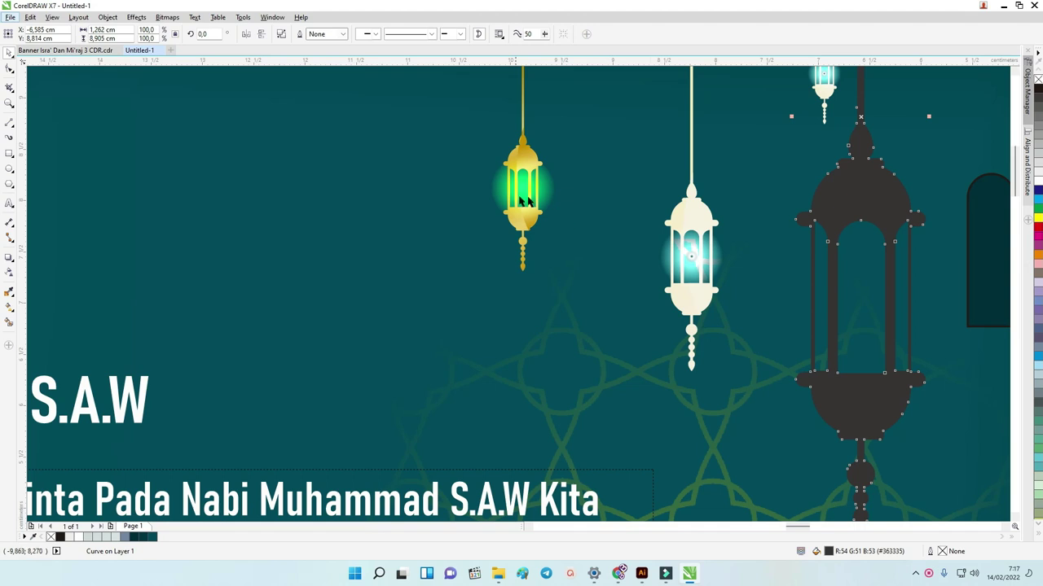
pyautogui.scroll(2, 526, 187)
pyautogui.scroll(-2, 526, 187)
pyautogui.click(10, 169)
pyautogui.moveTo(861, 294); pyautogui.dragTo(923, 357)
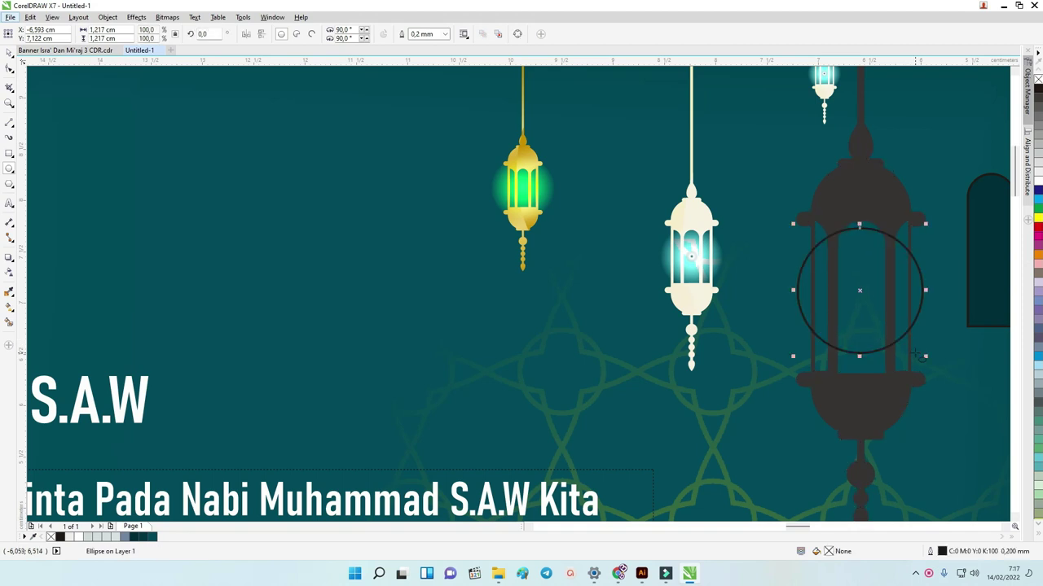
# Give the circle an elliptical black-to-white fountain fill with white at the centre and remove its outline.
pyautogui.click(9, 307)
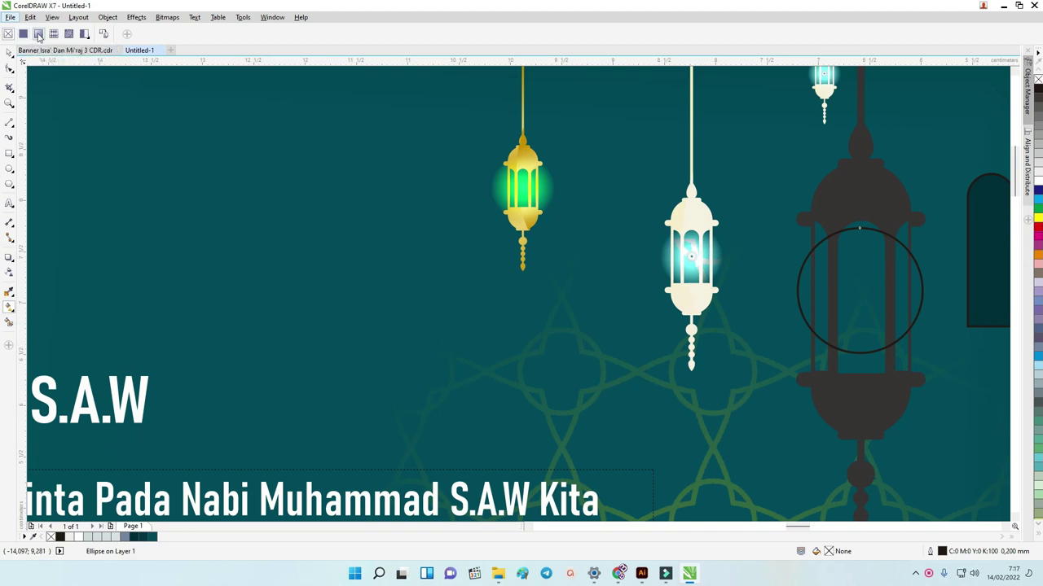
pyautogui.click(38, 36)
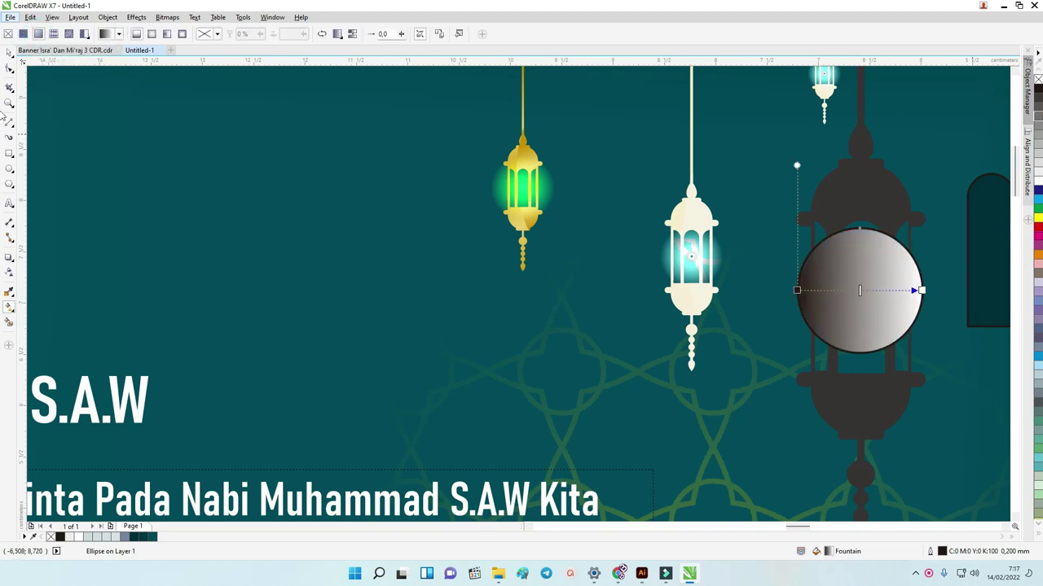
pyautogui.rightClick(1038, 78)
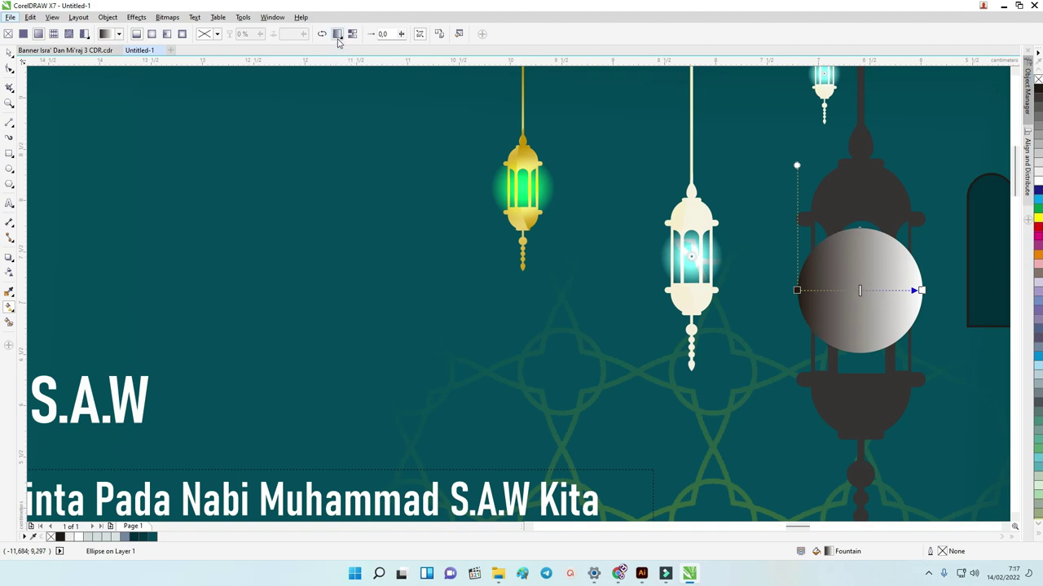
pyautogui.click(151, 33)
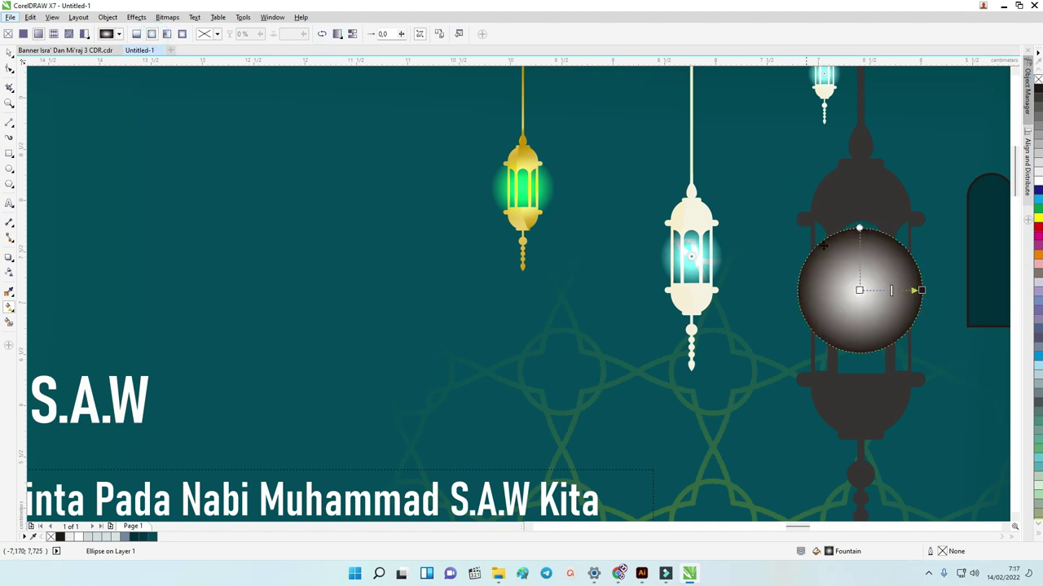
# Set the transparency of the circle gradient's outer black node to 100%.
pyautogui.click(920, 290)
pyautogui.click(902, 307)
pyautogui.click(901, 307)
pyautogui.moveTo(927, 312); pyautogui.dragTo(955, 311)
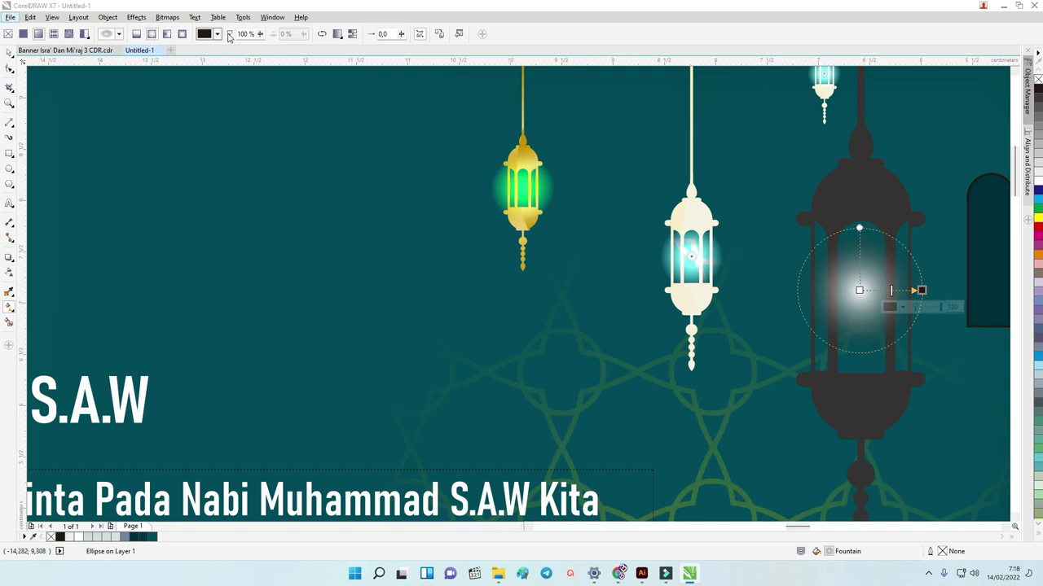
# Set the glow circle's transparency merge mode to Color Dodge.
pyautogui.click(9, 53)
pyautogui.click(10, 273)
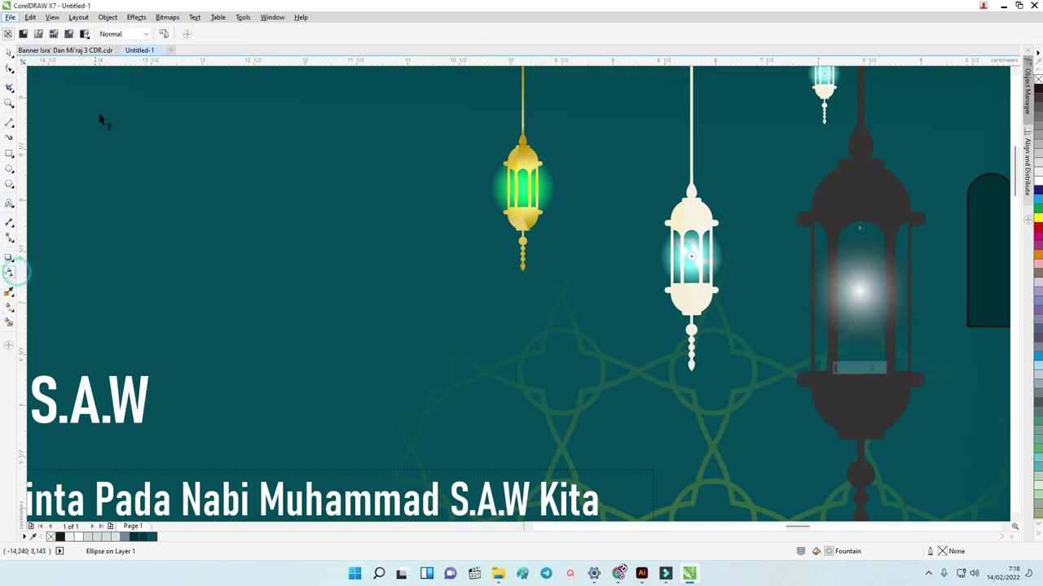
pyautogui.click(123, 34)
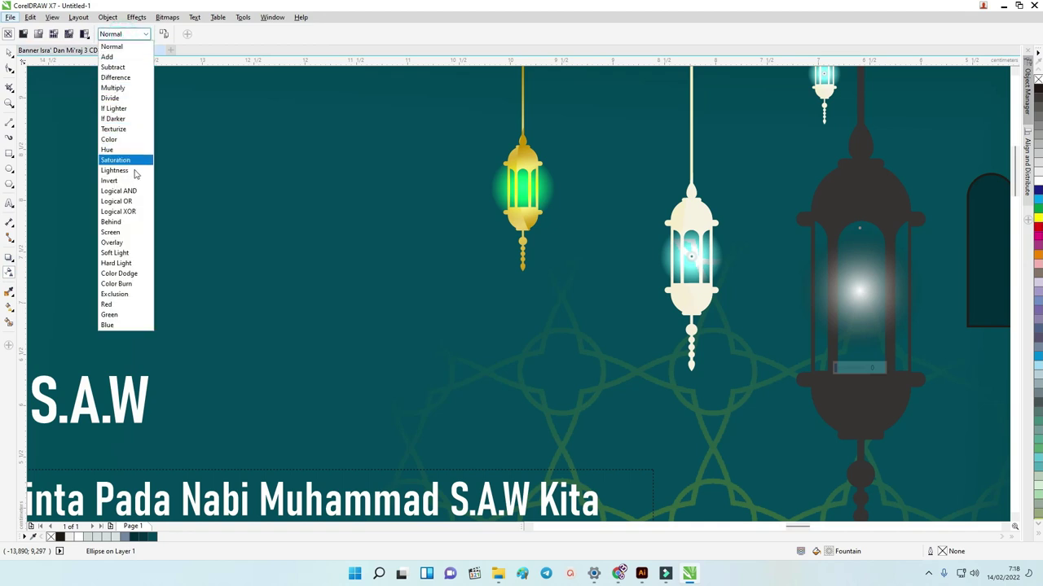
pyautogui.click(129, 274)
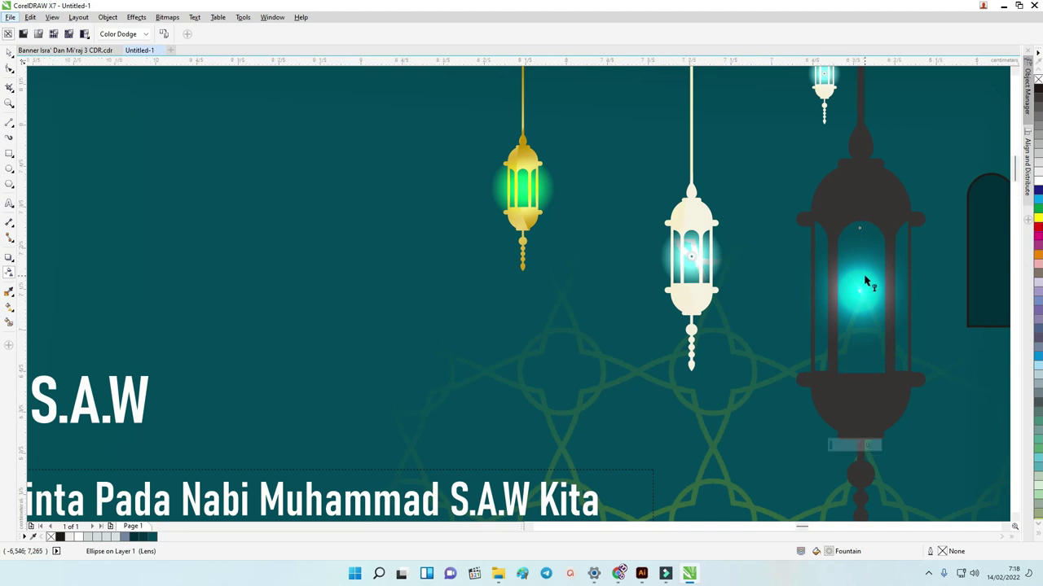
# Try to enlarge the glow circle inside the large lantern, and undo the resize.
pyautogui.scroll(3, 863, 282)
pyautogui.scroll(-5, 779, 258)
pyautogui.scroll(2, 779, 258)
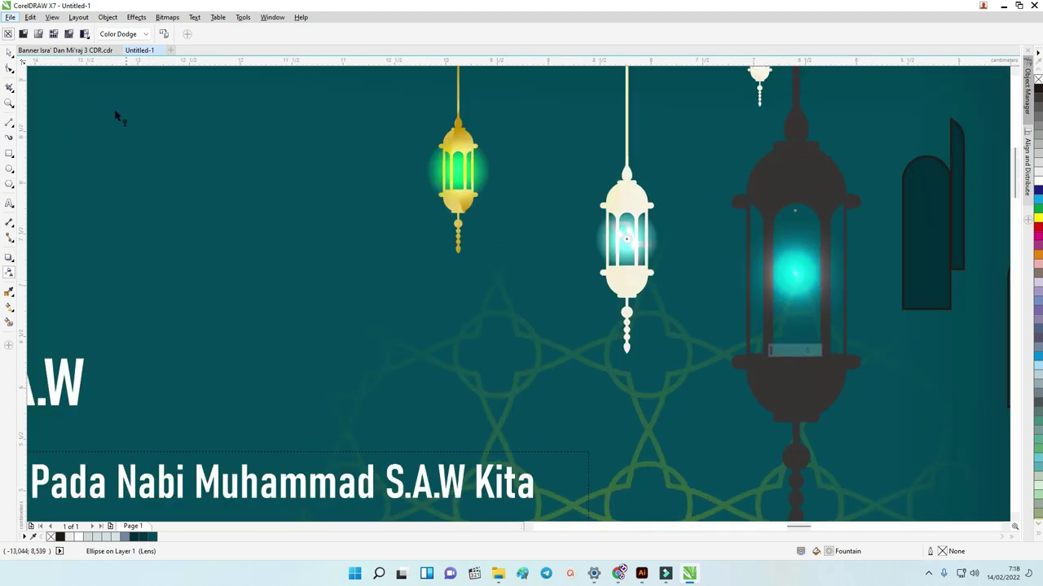
pyautogui.click(9, 51)
pyautogui.click(796, 274)
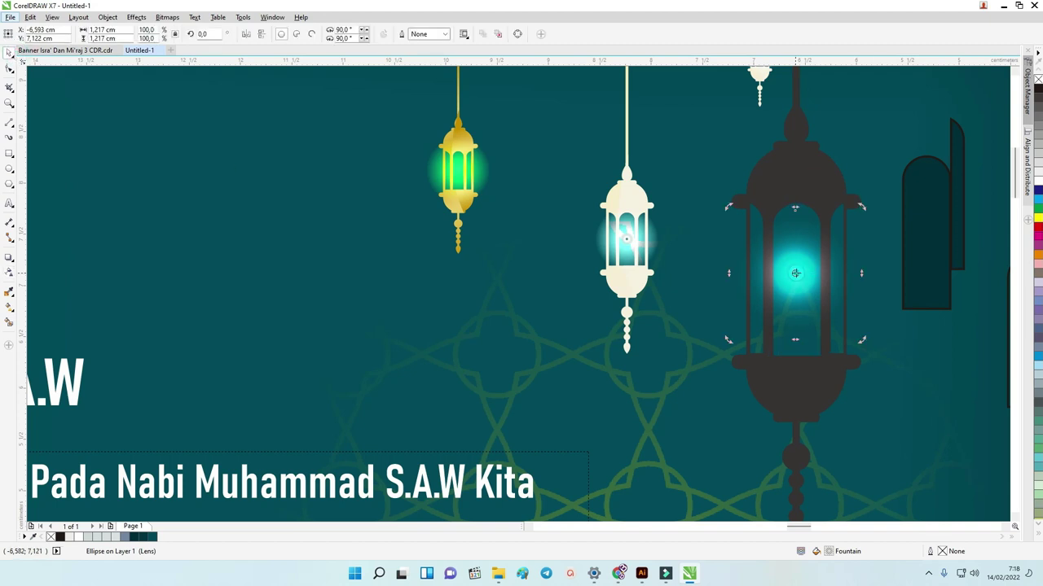
pyautogui.click(814, 259)
pyautogui.moveTo(862, 207); pyautogui.dragTo(900, 186)
pyautogui.hotkey('ctrl', 'z')
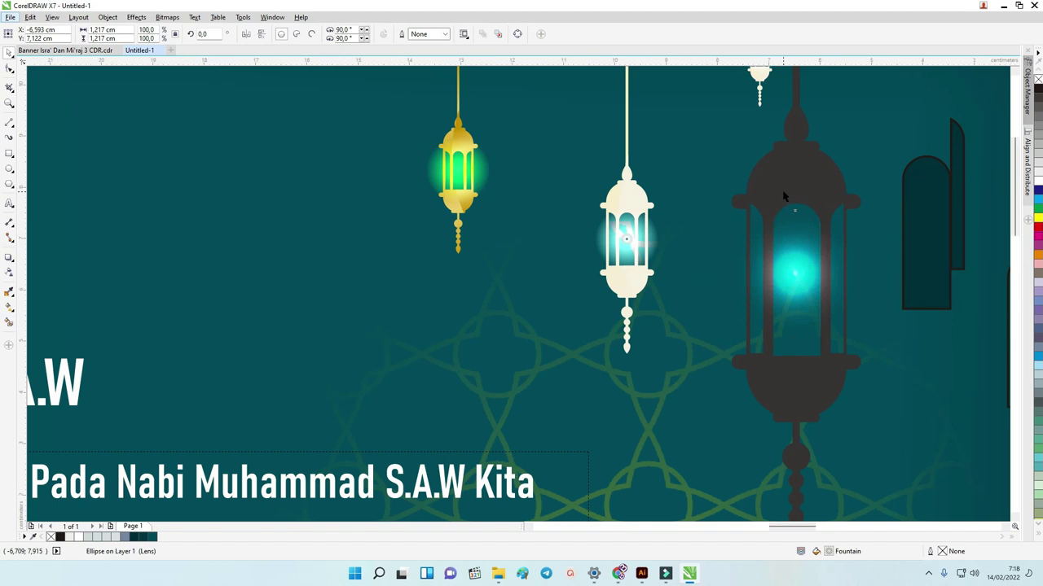
# Fill the large dark lantern silhouette with white and deselect it.
pyautogui.scroll(-3, 784, 196)
pyautogui.hotkey('ctrl', 'z')
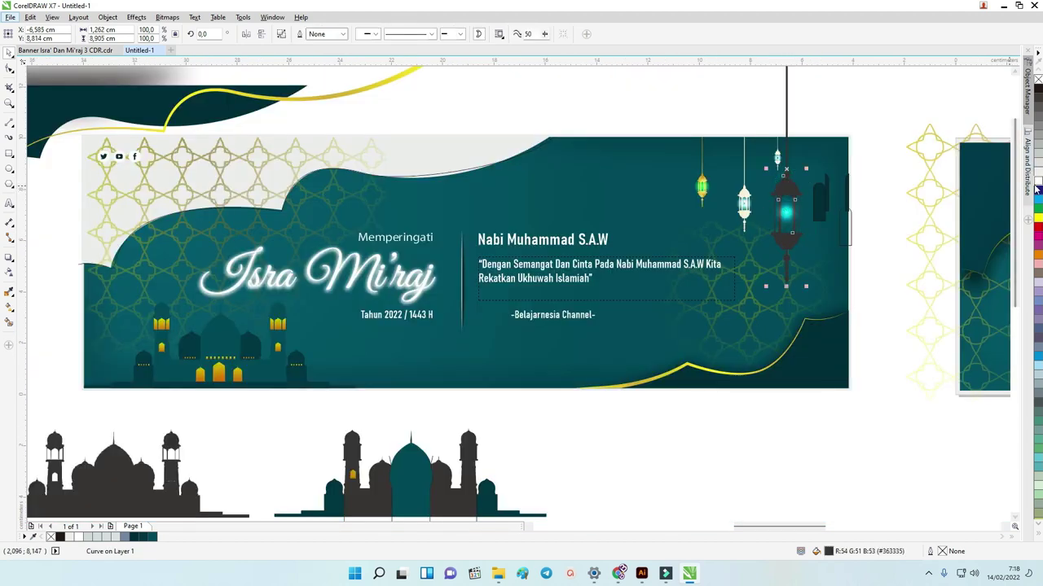
pyautogui.click(855, 112)
pyautogui.scroll(3, 786, 187)
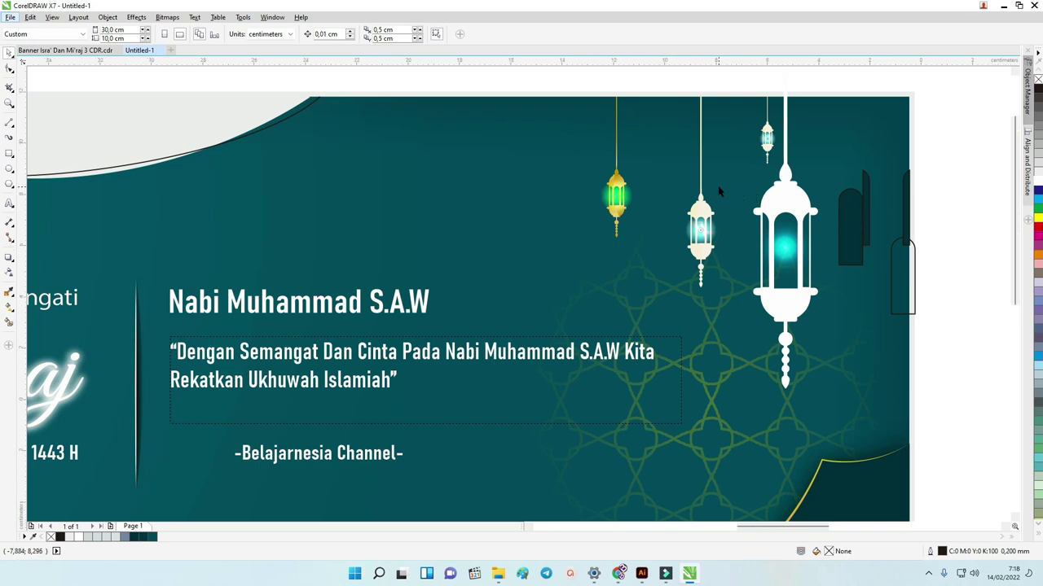
pyautogui.scroll(-3, 721, 192)
pyautogui.scroll(-2, 544, 186)
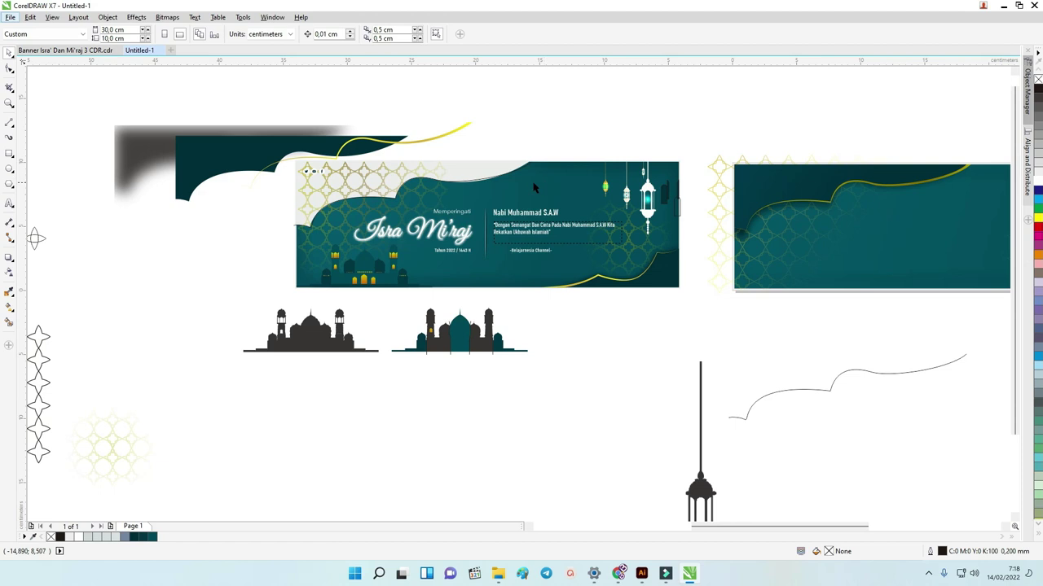
pyautogui.scroll(-2, 533, 188)
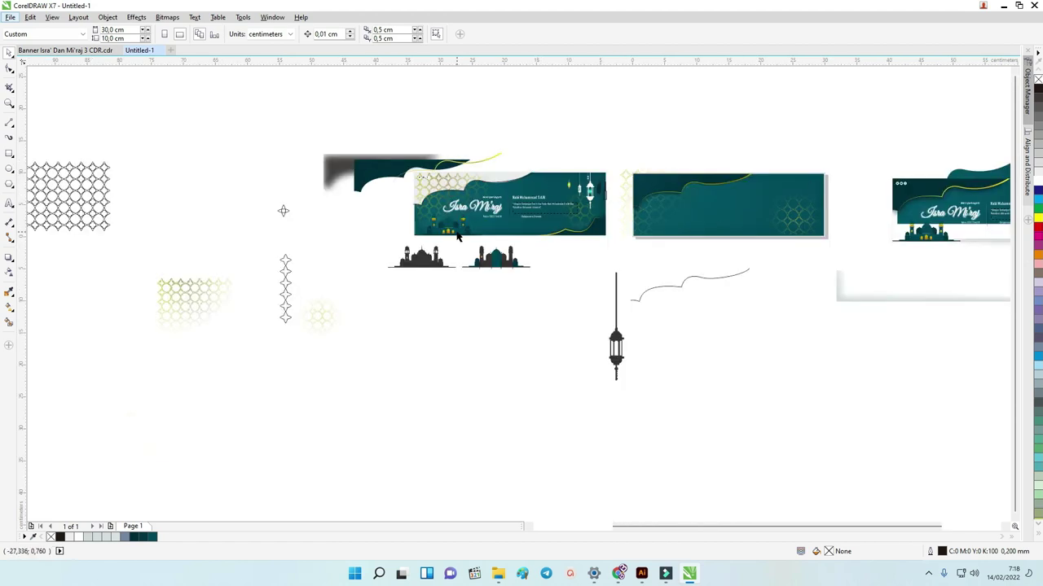
pyautogui.scroll(2, 456, 235)
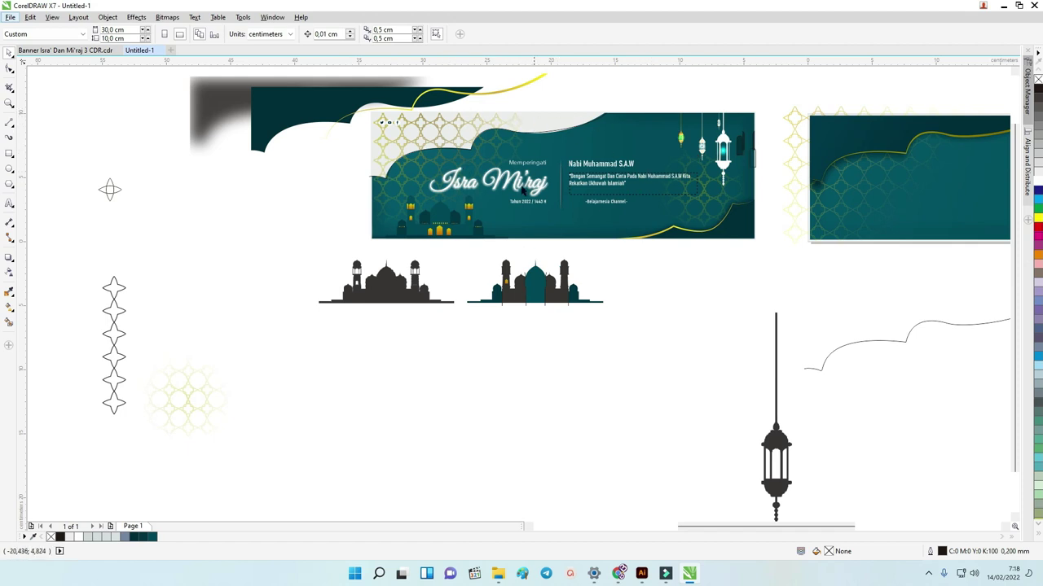
pyautogui.scroll(2, 473, 181)
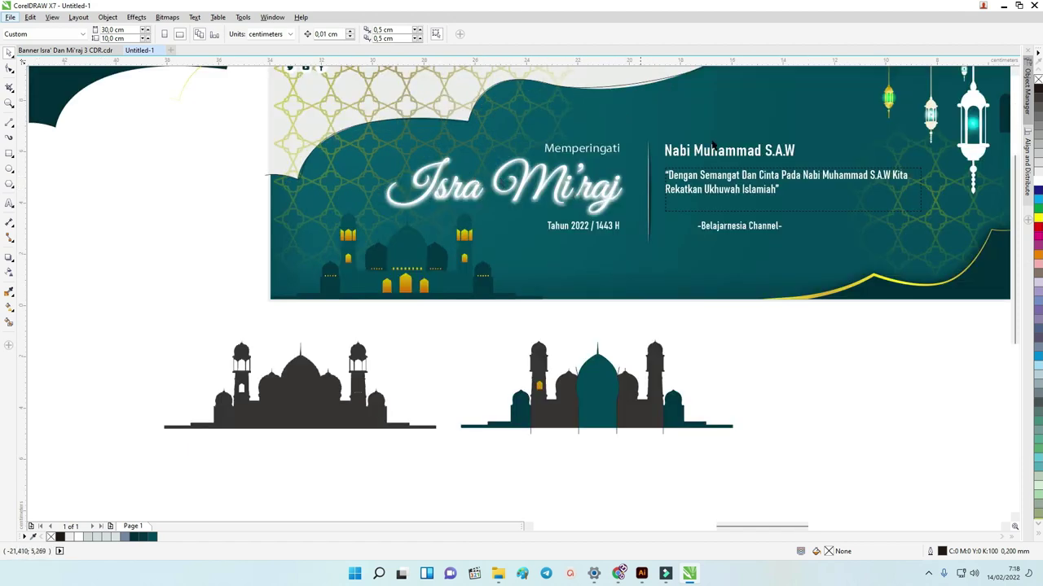